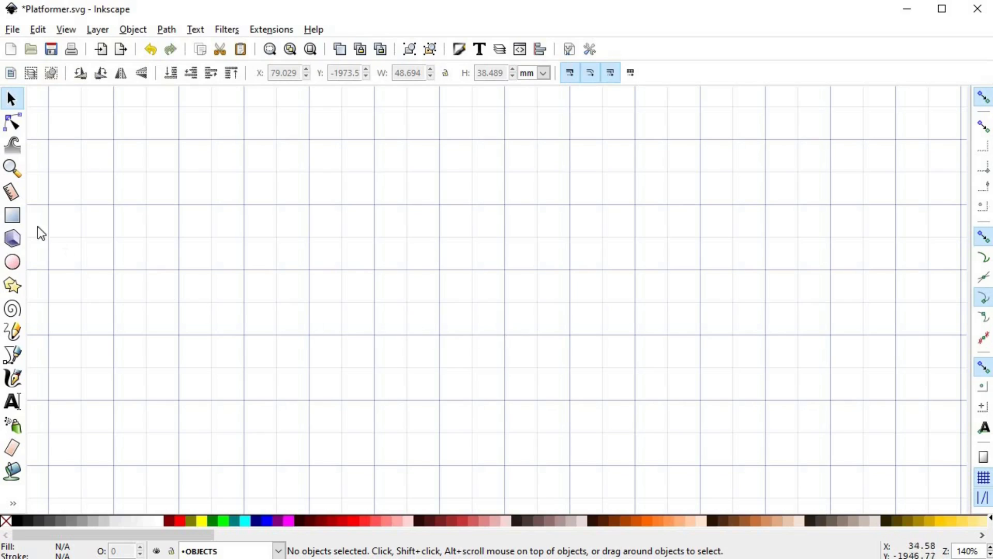
Step: Draw a grid-aligned square about 32 mm wide and high on the OBJECTS layer
click(12, 215)
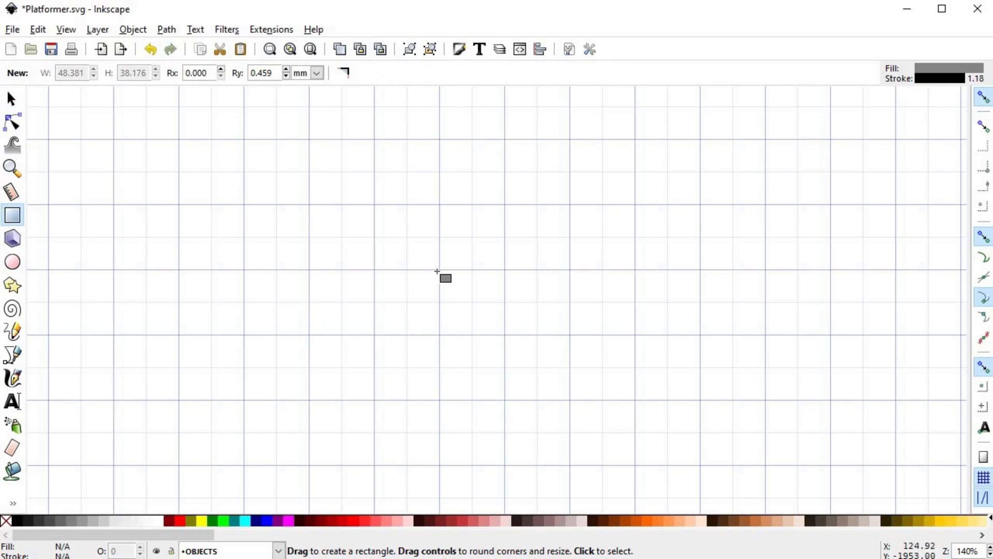
drag(439, 270, 568, 397)
key(s)
Step: Fill the square with green, hue 75, saturation 182 and lightness 120, and remove its outline
key(ctrl+shift+f)
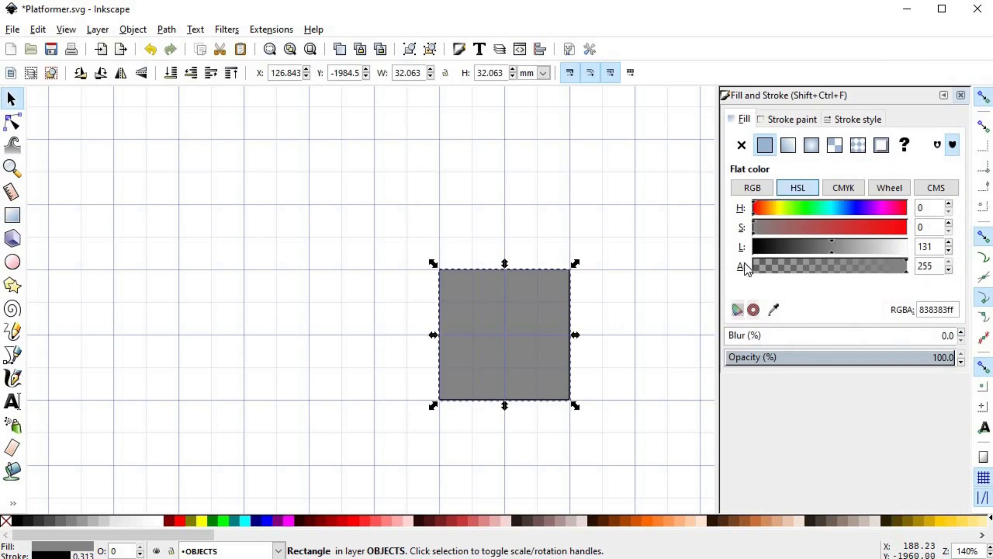
click(799, 207)
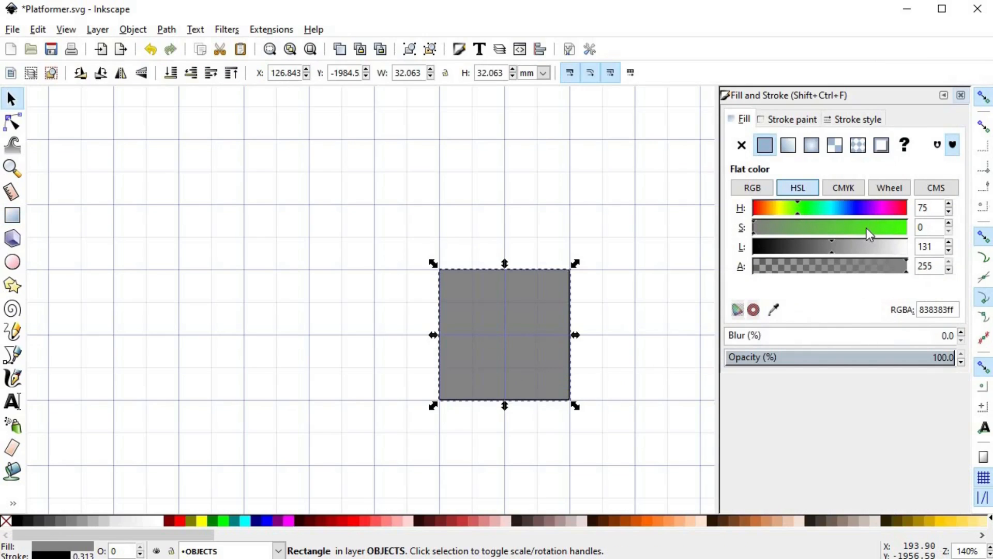
drag(864, 227, 890, 231)
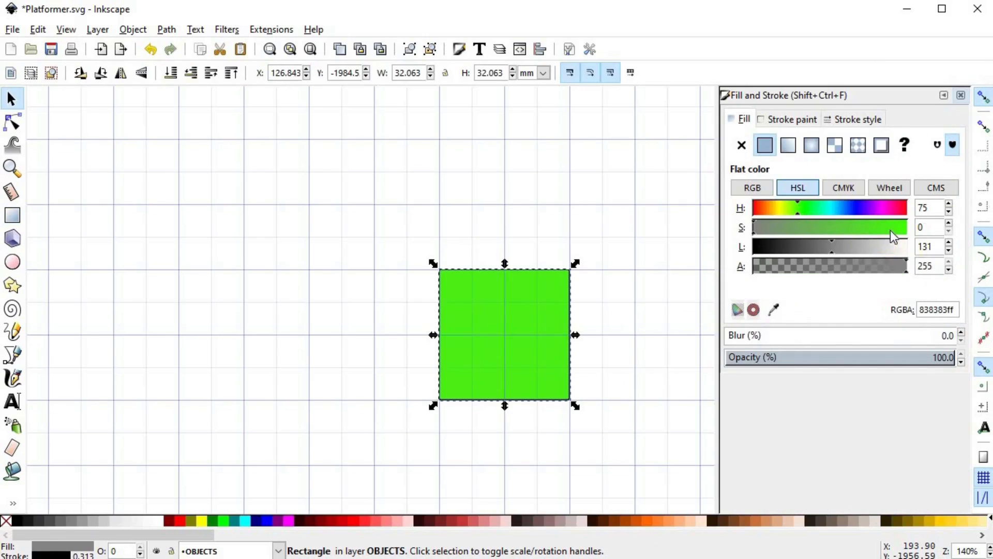
drag(829, 246, 864, 226)
click(838, 228)
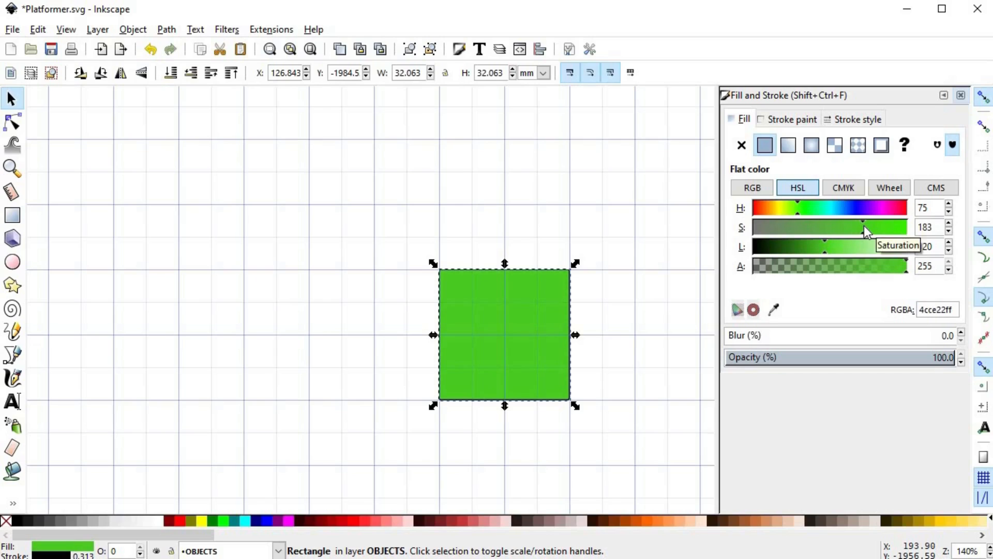
shift+click(6, 520)
click(630, 322)
key(space)
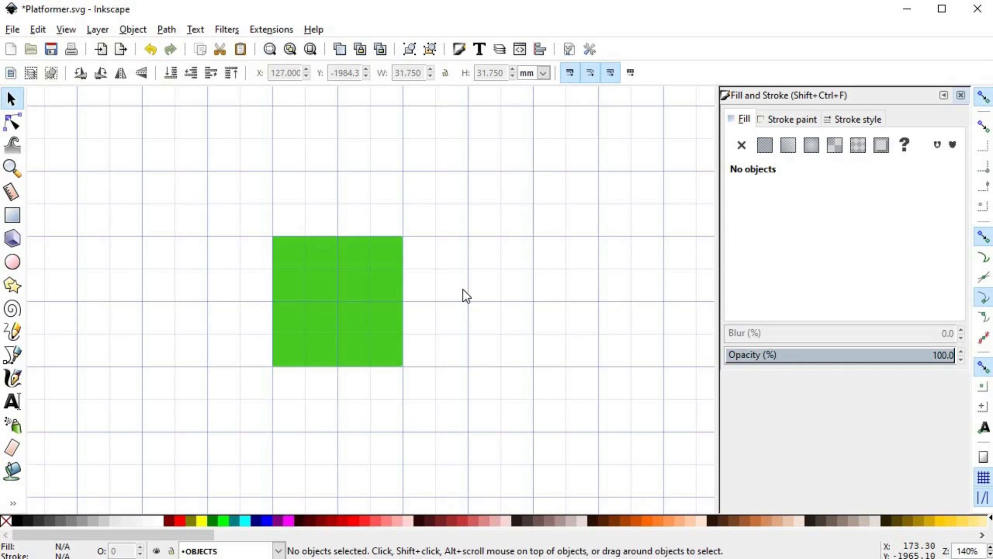
Step: Duplicate the green square and, with snapping disabled, squash the copy to about 15 mm high against the original's top edge
click(363, 285)
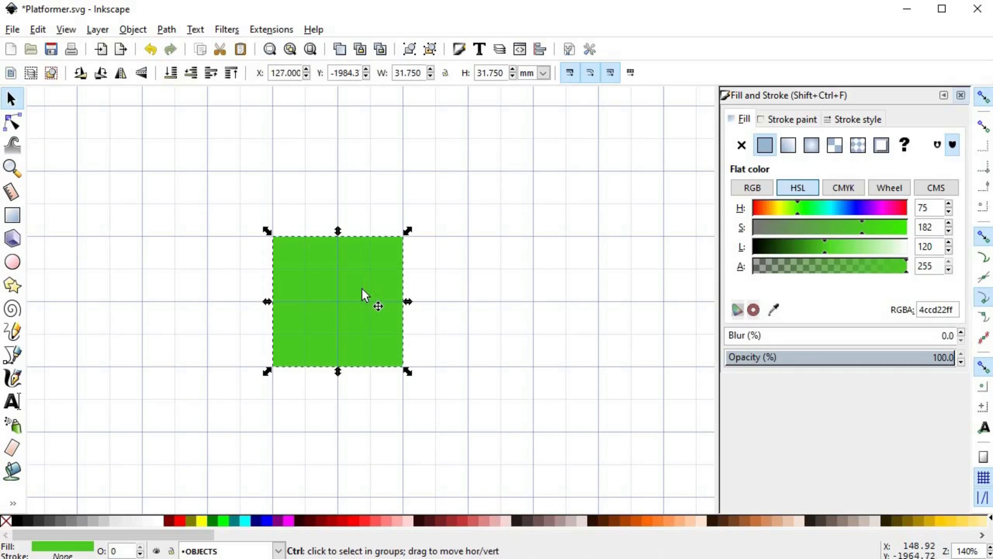
key(ctrl+d)
drag(345, 300, 341, 259)
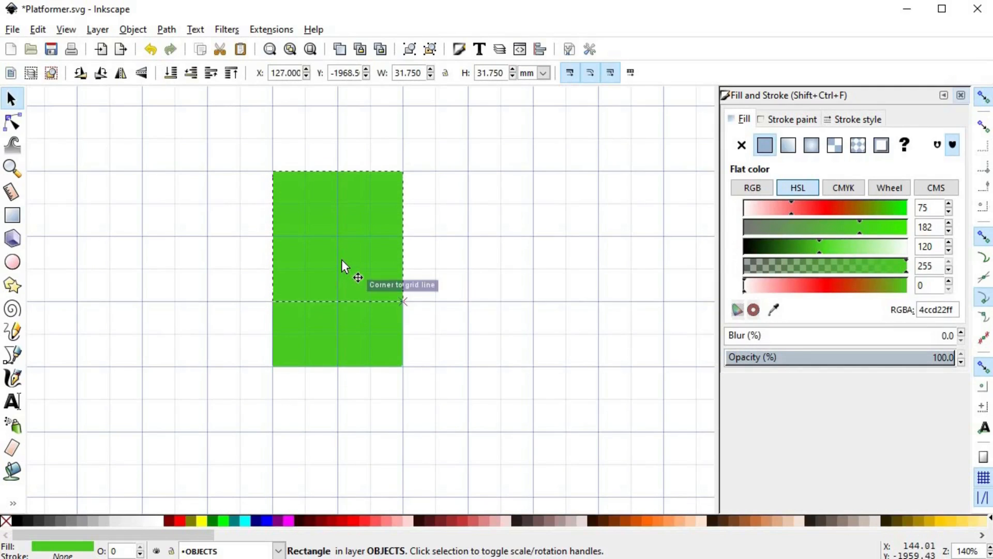
click(985, 95)
drag(339, 166, 345, 199)
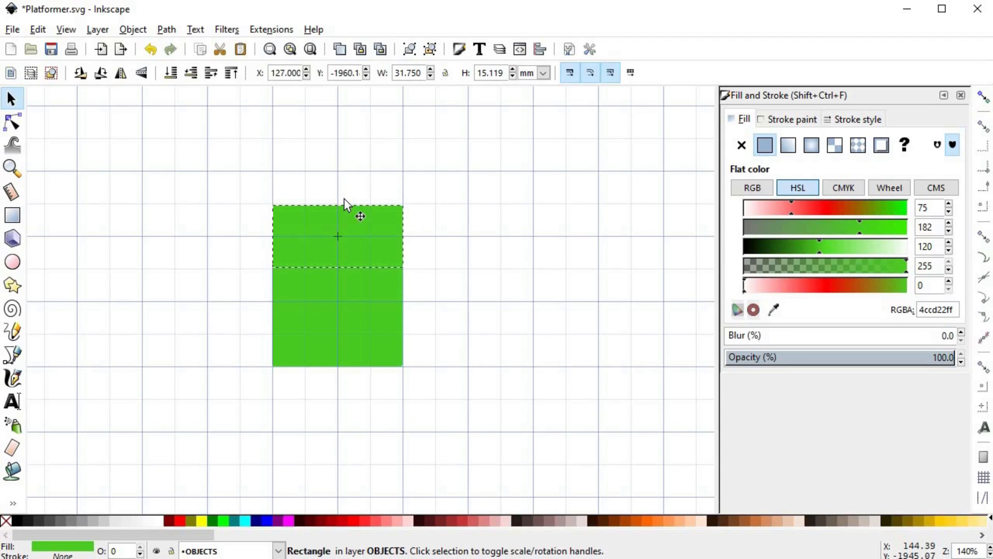
drag(347, 216, 349, 207)
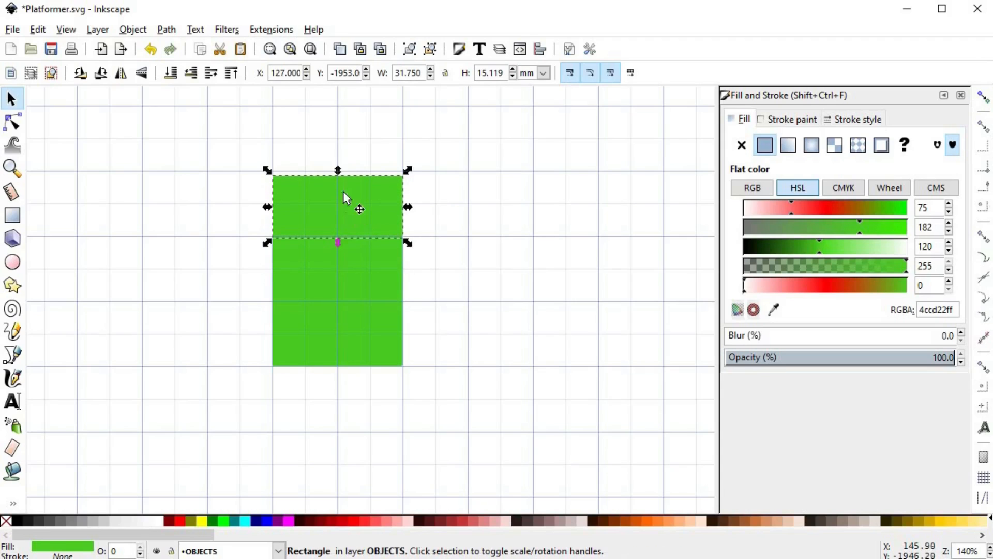
Step: Resize the upper rectangle to about 37 mm wide and 13.8 mm high, overhanging the body equally on both sides
mouse_move(337, 172)
mouse_down()
mouse_move(342, 202)
mouse_move(341, 178)
mouse_up()
drag(407, 210, 415, 210)
click(415, 210)
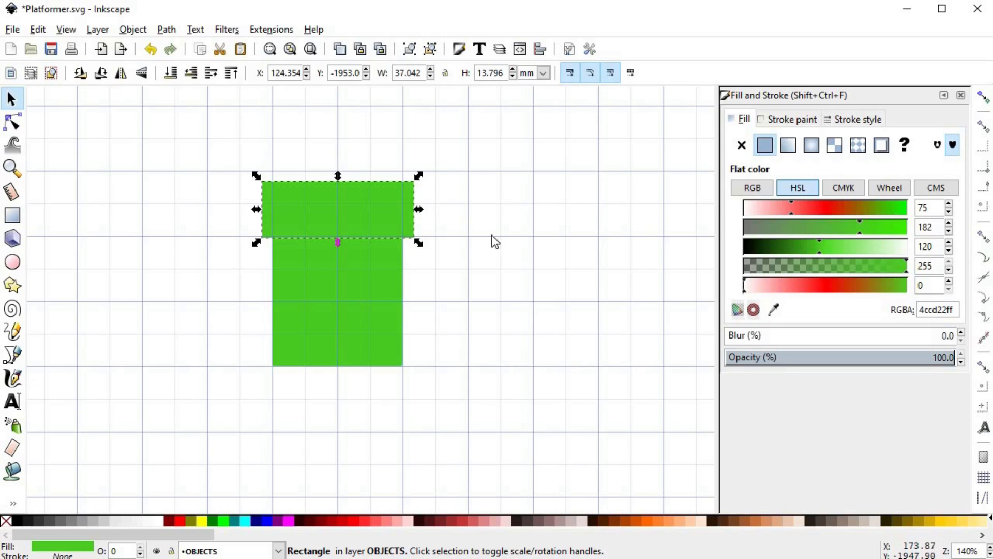
click(510, 264)
key(space)
drag(410, 243, 357, 240)
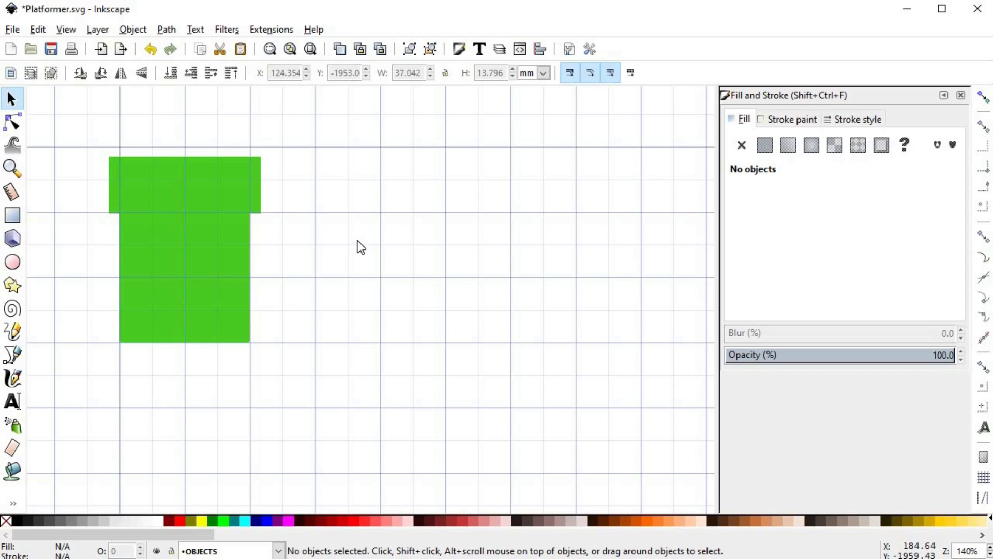
drag(361, 247, 570, 266)
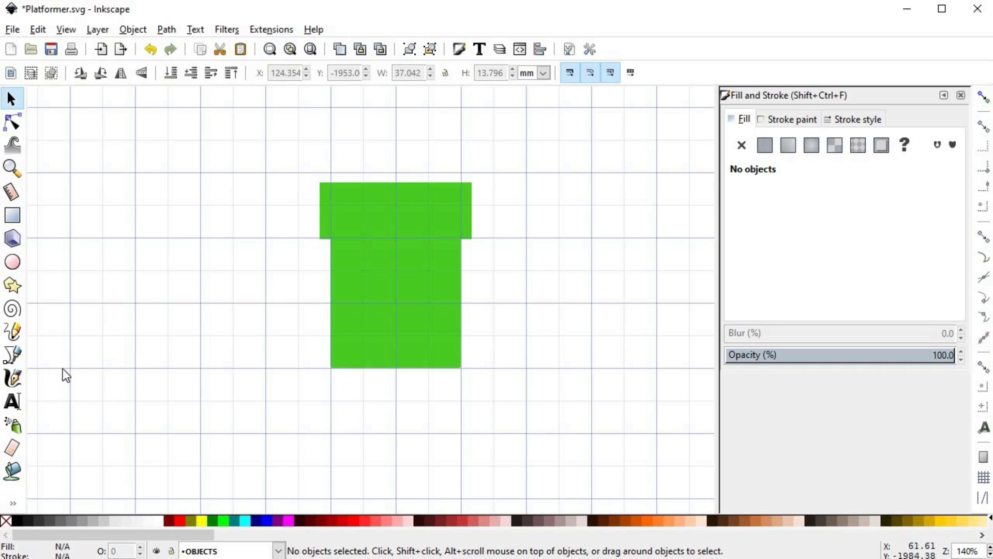
Step: Draw a thin closed strip across the top of the pipe body, just below the cap, extending past both sides
click(13, 354)
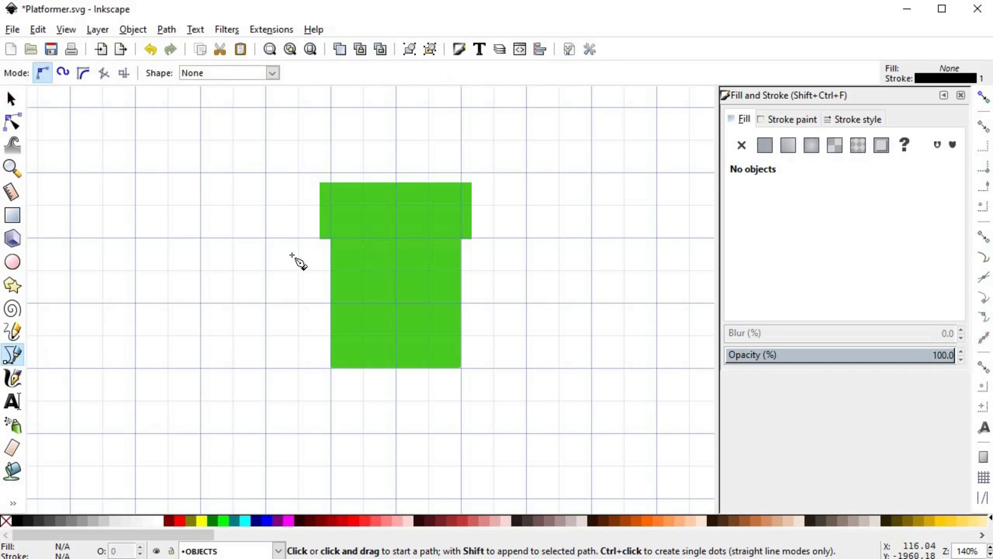
click(306, 239)
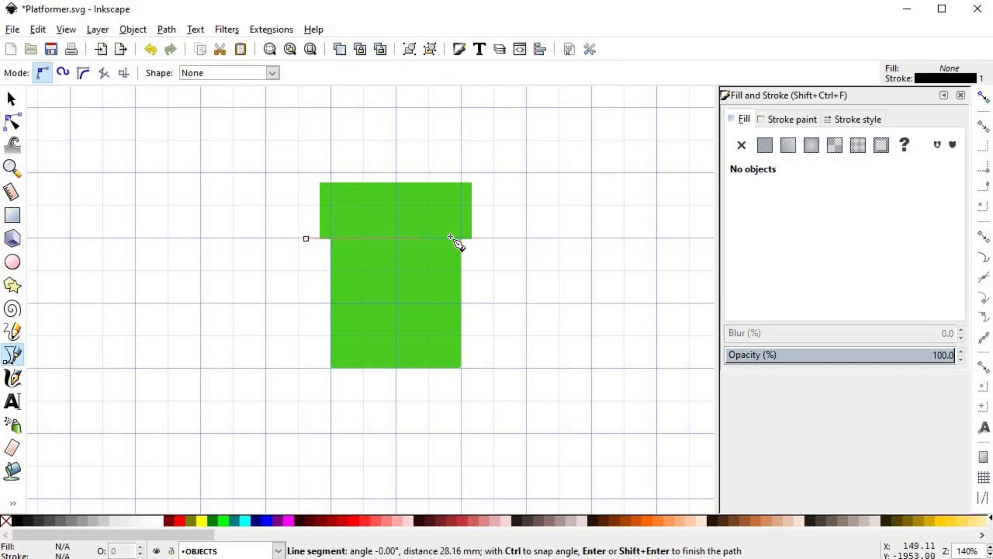
click(487, 239)
click(487, 253)
click(307, 252)
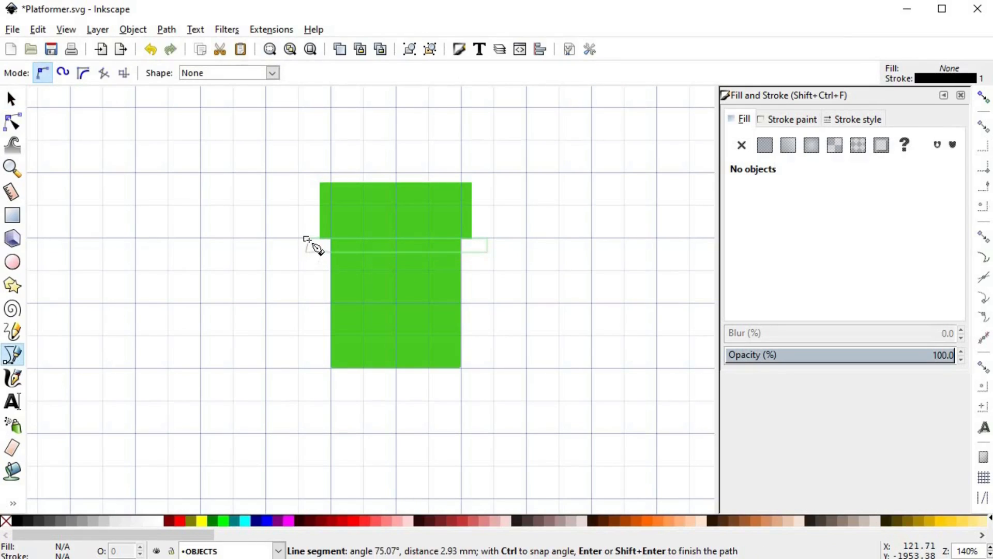
click(306, 239)
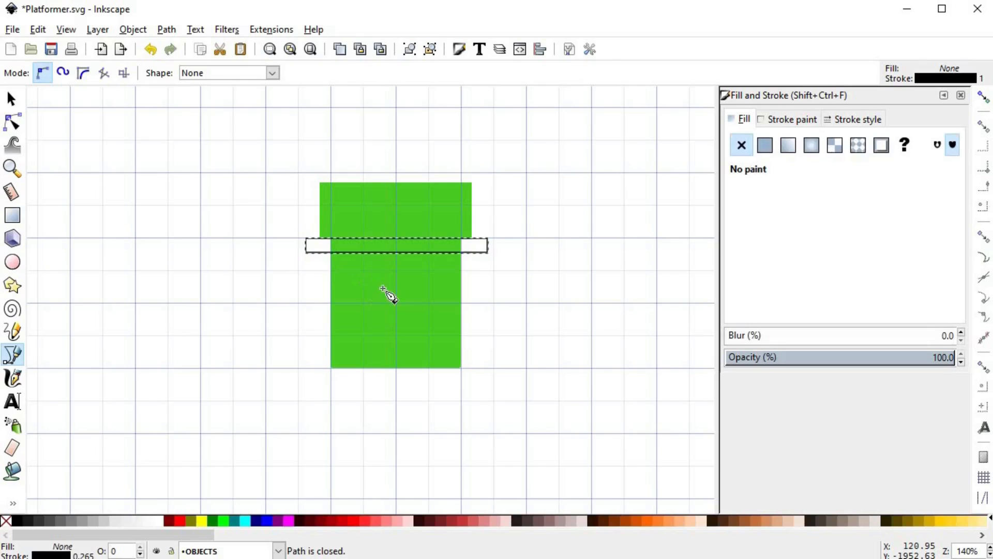
Step: Trim the strip to the pipe body's width by intersecting it with a duplicate of the body
key(s)
click(437, 292)
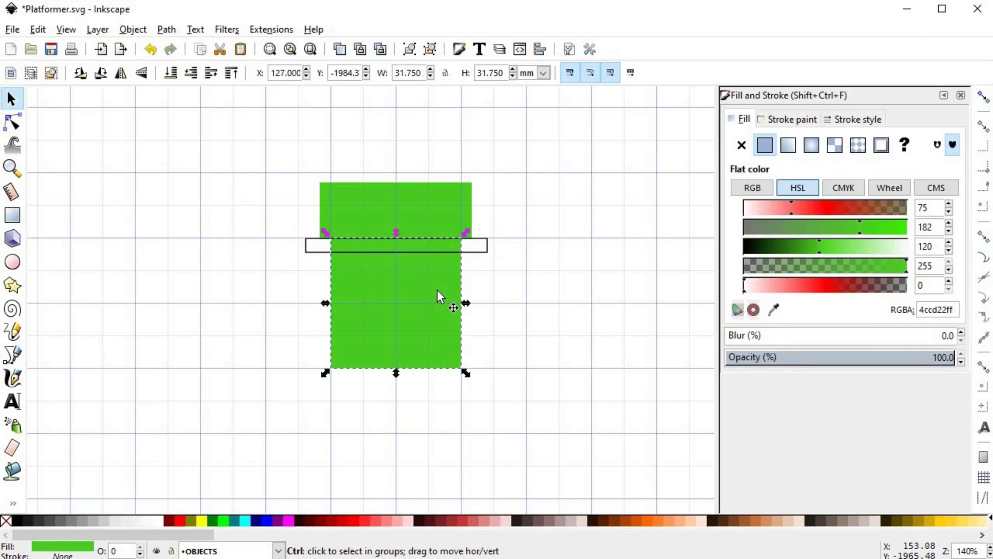
shift+click(482, 252)
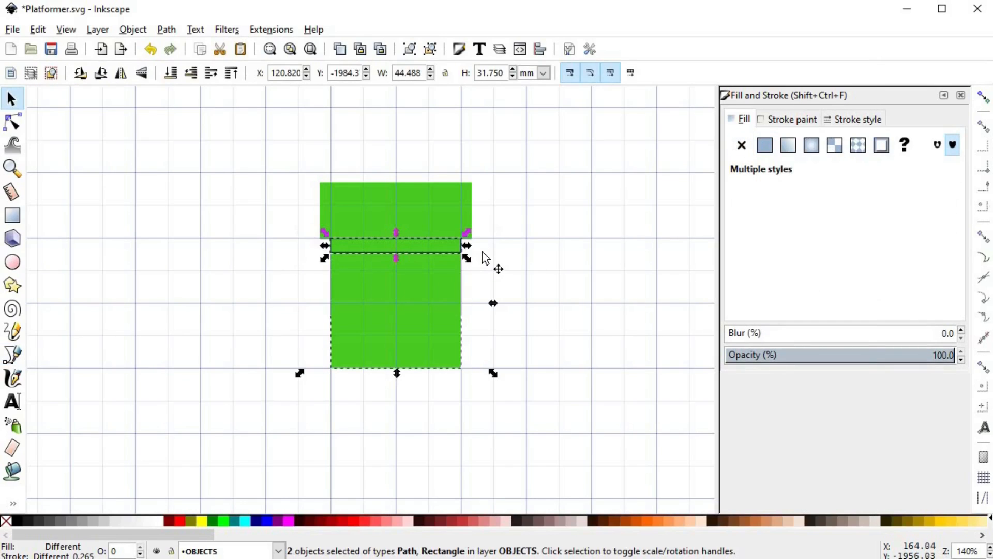
key(ctrl+asterisk)
Step: Fill the trimmed strip with the body's green, darken its lightness to 82 and remove its outline
key(d)
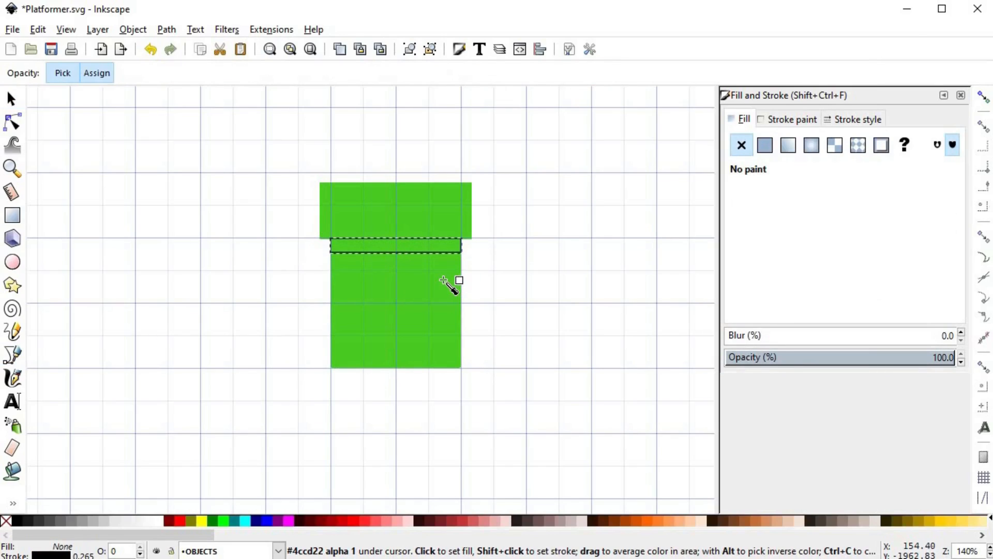
click(446, 280)
drag(802, 249, 795, 250)
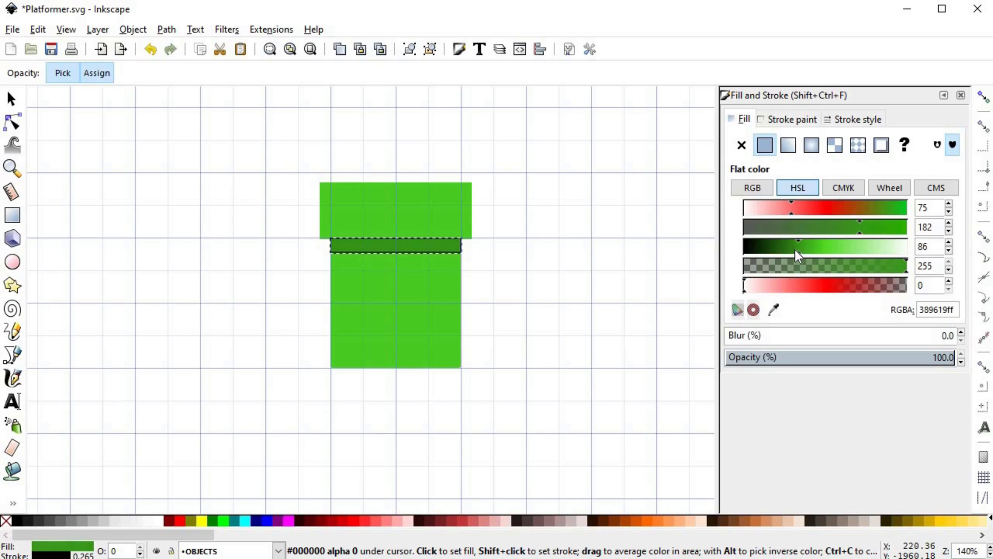
shift+click(7, 520)
key(s)
click(515, 294)
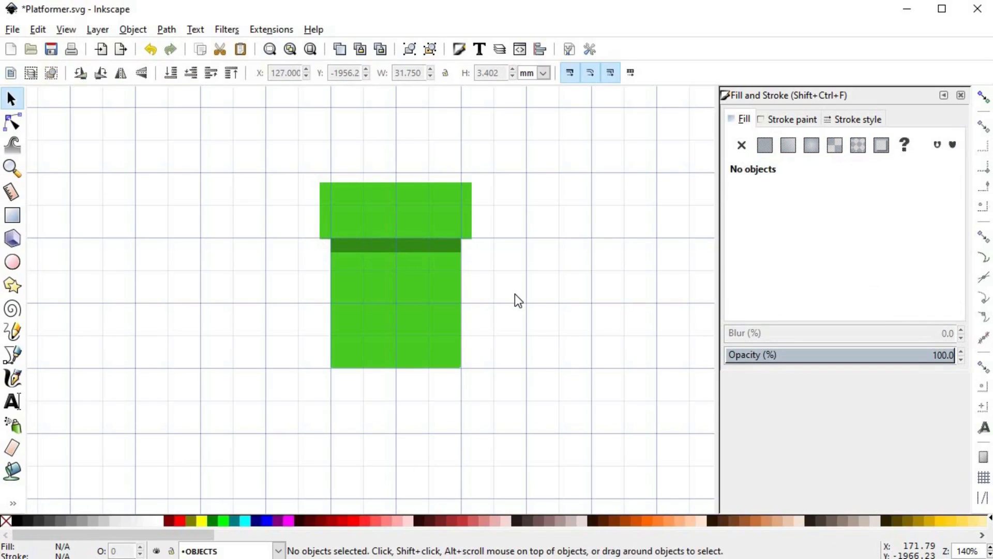
Step: Draw a tall closed four-sided path over the pipe body's right edge, extending past its side and bottom
key(b)
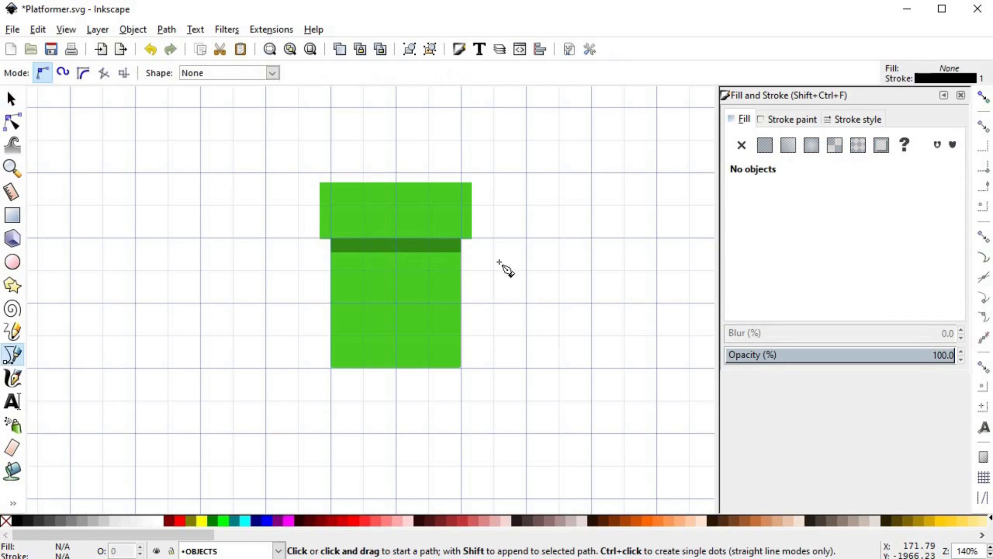
click(452, 380)
click(452, 243)
click(474, 248)
click(474, 383)
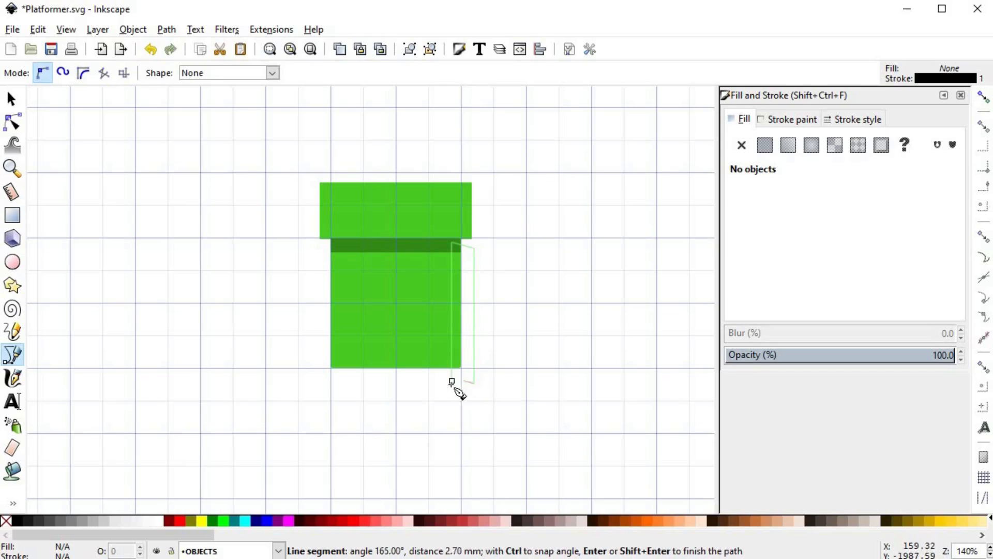
click(452, 382)
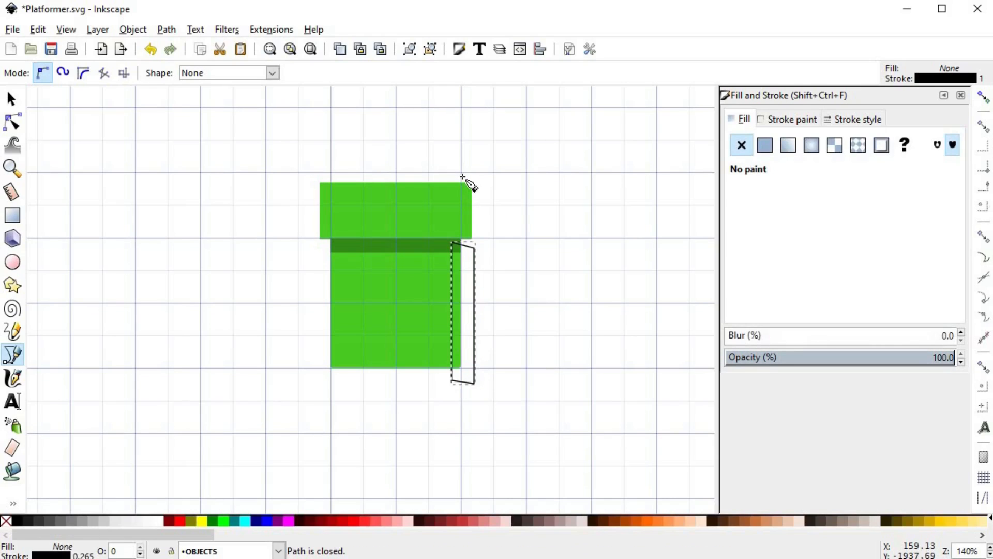
Step: Draw a closed four-sided path over the cap's right edge, extending above and beyond the cap
click(463, 177)
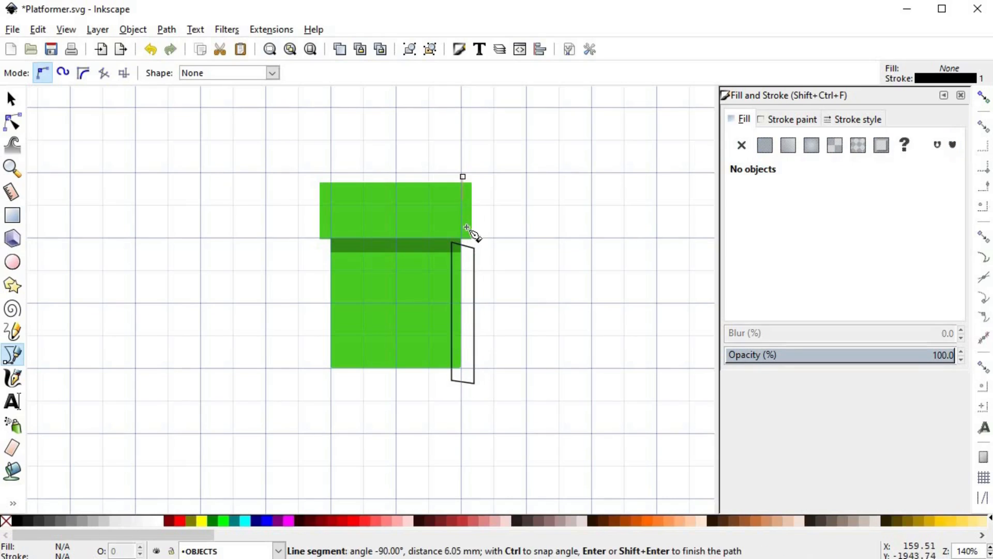
ctrl+click(486, 173)
click(463, 176)
Step: Duplicate the pipe body and intersect the copy with the tall side path to trim it to the body
scroll(453, 247, up, 1)
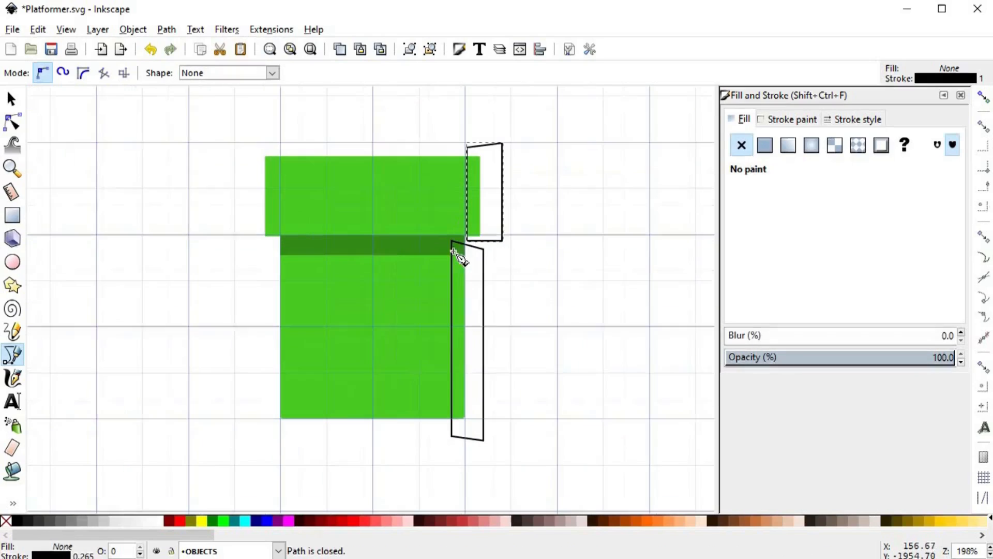
key(n)
click(484, 287)
key(s)
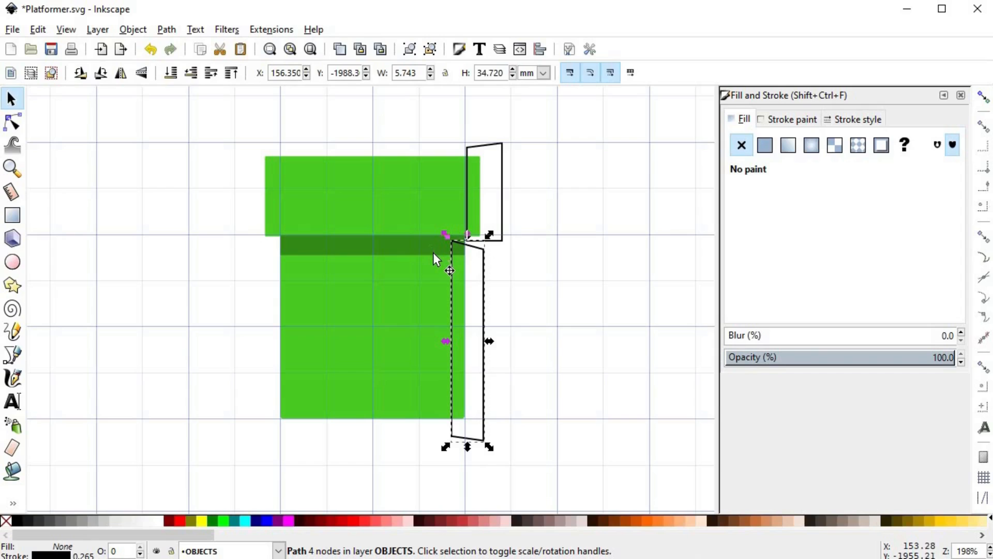
click(434, 300)
key(ctrl+d)
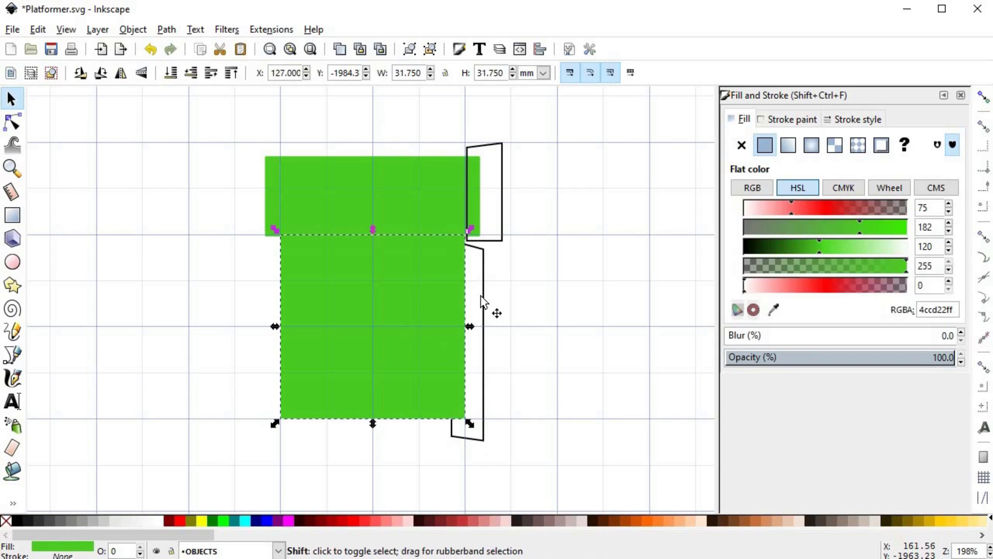
shift+click(483, 296)
key(ctrl+*)
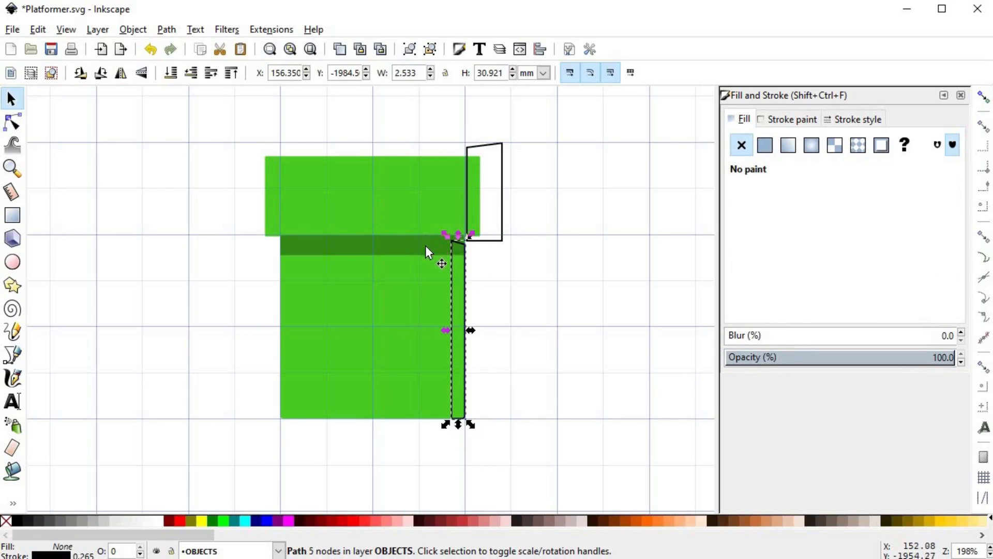
Step: Duplicate the cap and intersect the copy with the path over its right edge
ctrl+click(465, 206)
key(ctrl+d)
shift+click(500, 209)
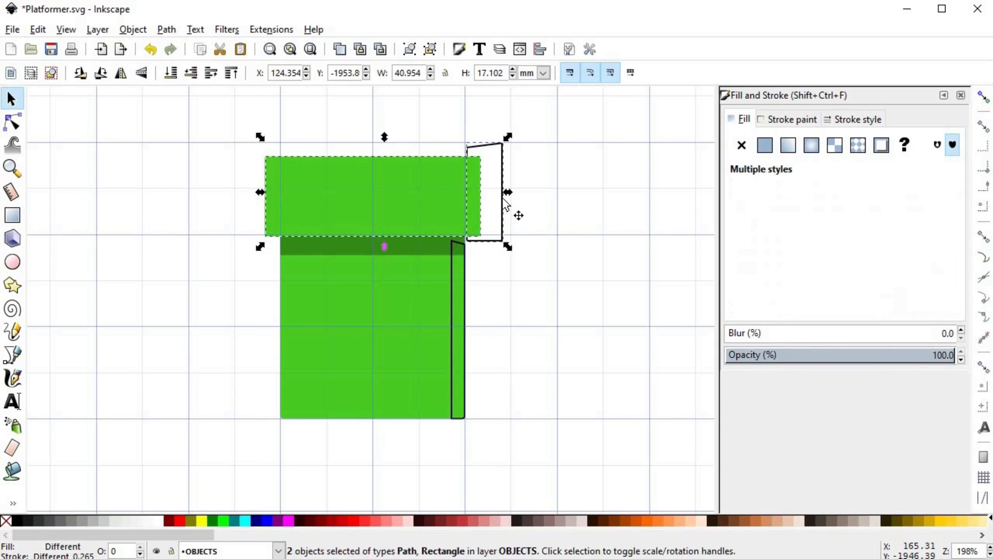
key(ctrl+asterisk)
key(Escape)
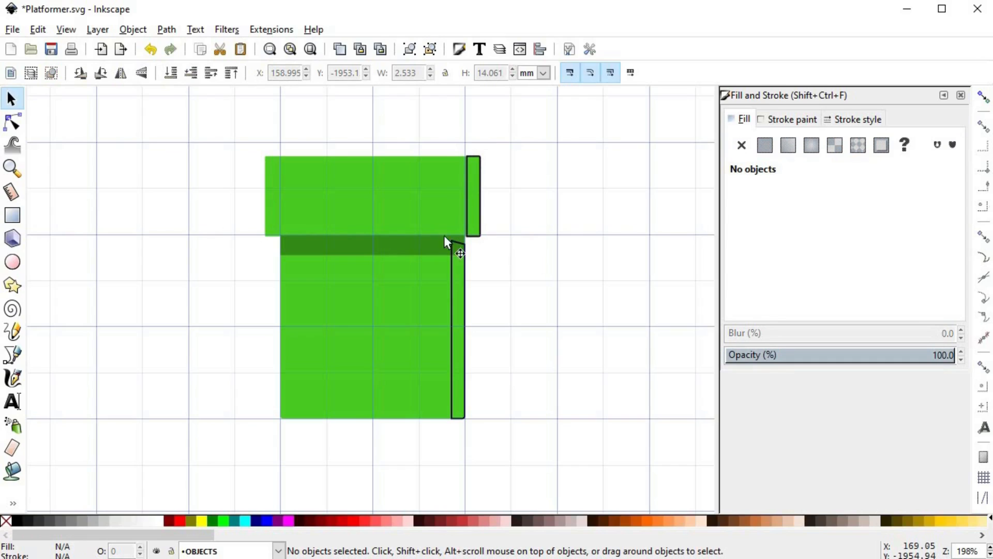
Step: Copy the dark green strip's style onto the side shading shapes of both the cap and the body
click(408, 245)
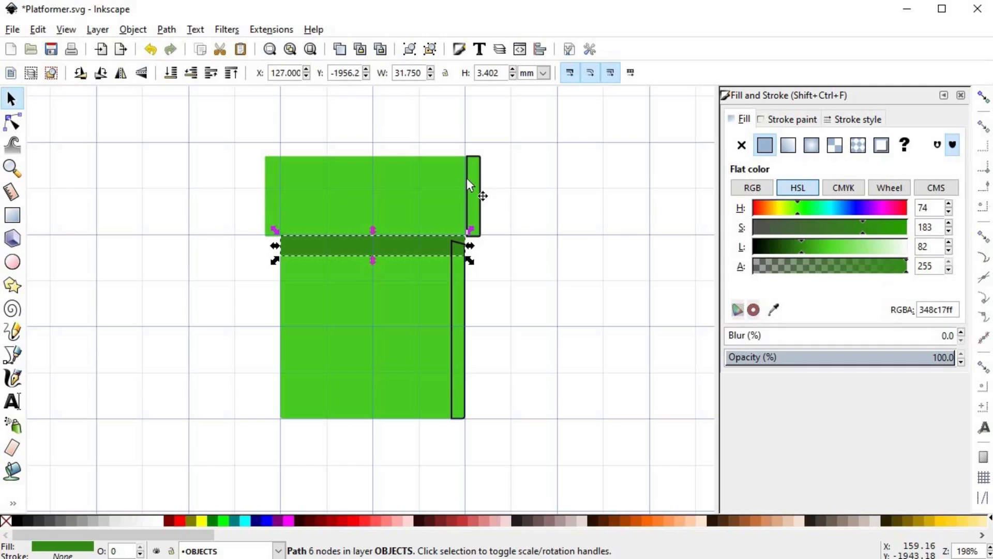
click(473, 194)
key(ctrl+shift+v)
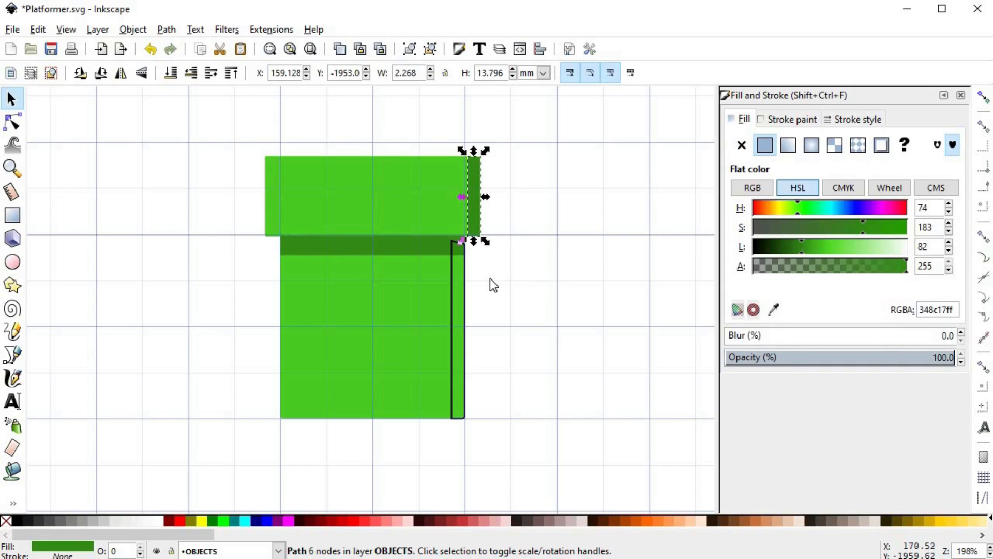
click(448, 275)
key(ctrl+shift+v)
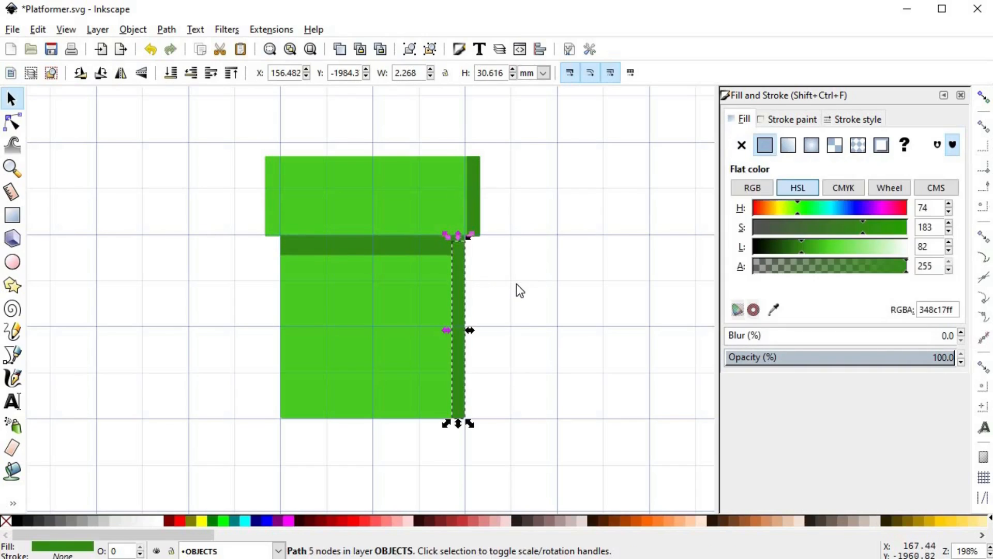
Step: Draw a closed four-sided path across the cap's upper edge, extending beyond the cap above and on both sides
click(516, 303)
ctrl+scroll(516, 304, down, 1)
ctrl+scroll(514, 306, down, 1)
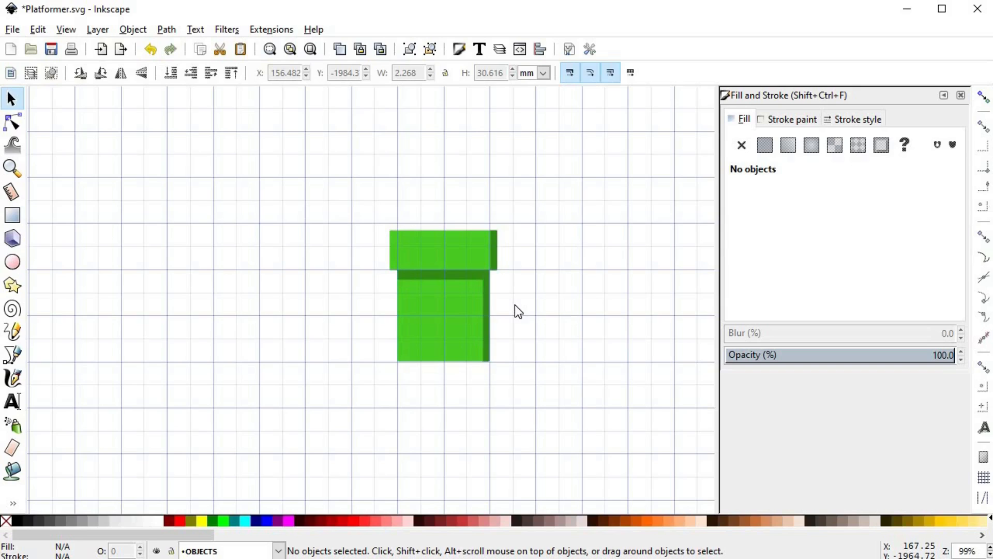
key(b)
scroll(453, 272, up, 2)
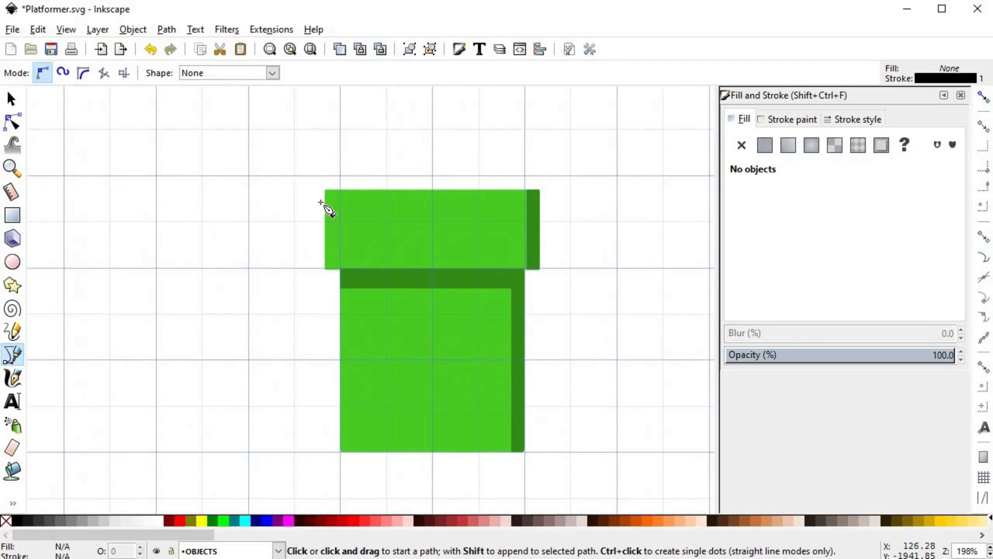
click(317, 198)
click(556, 197)
click(549, 164)
click(294, 164)
click(318, 198)
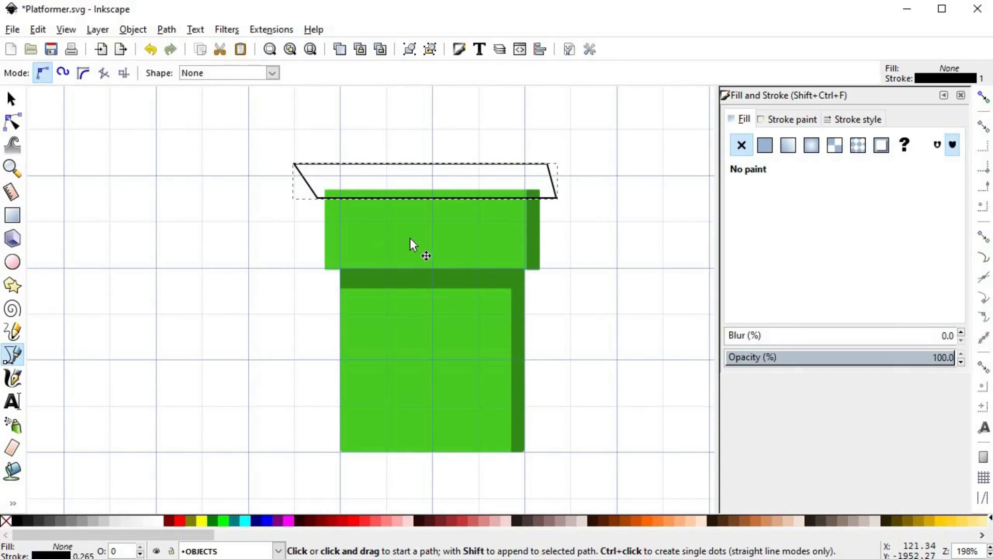
Step: Duplicate the cap and intersect the copy with the path over its upper edge to form a thin strip
key(s)
click(445, 236)
shift+click(521, 171)
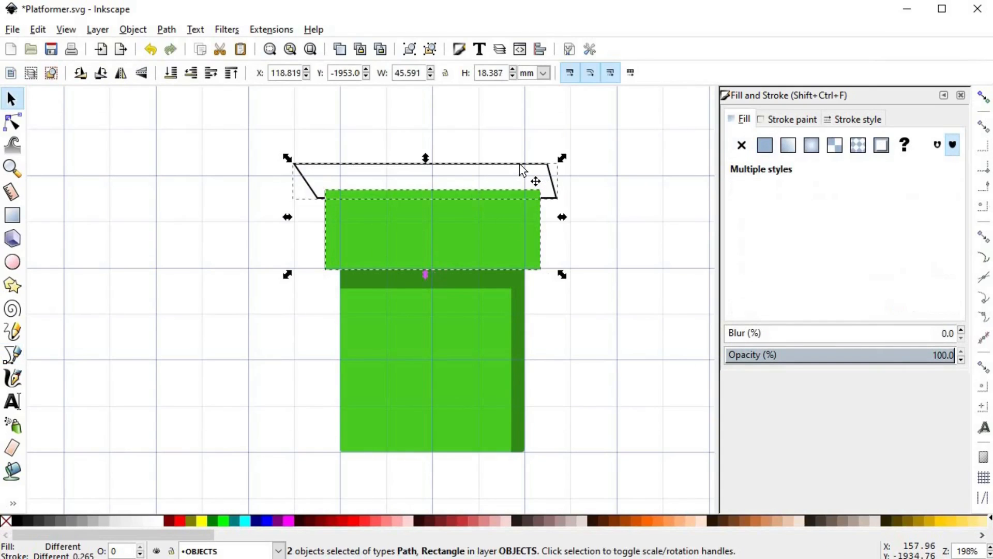
key(ctrl+asterisk)
Step: Fill the cap's upper strip with the cap's green lightened to a lightness of about 184, and remove its stroke
key(d)
click(497, 239)
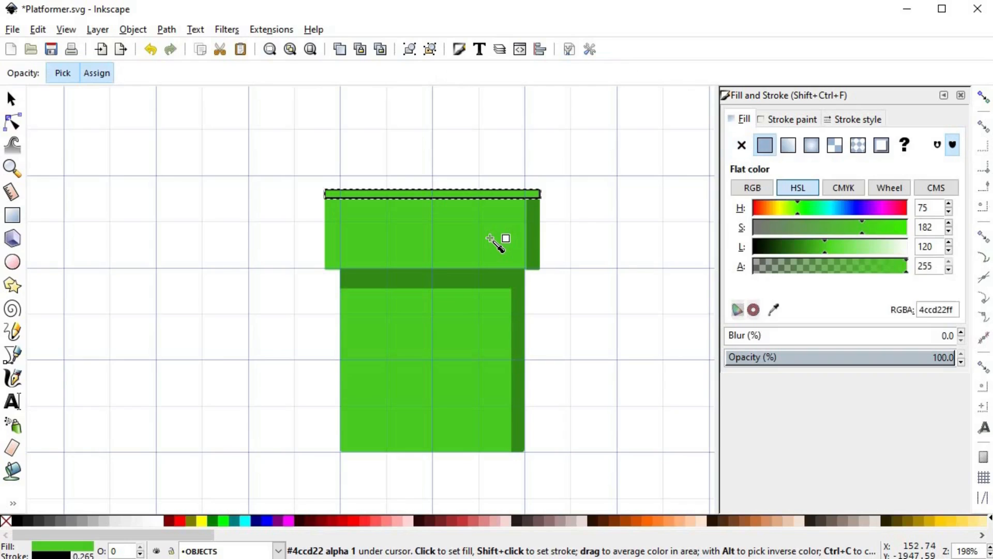
drag(849, 252, 869, 252)
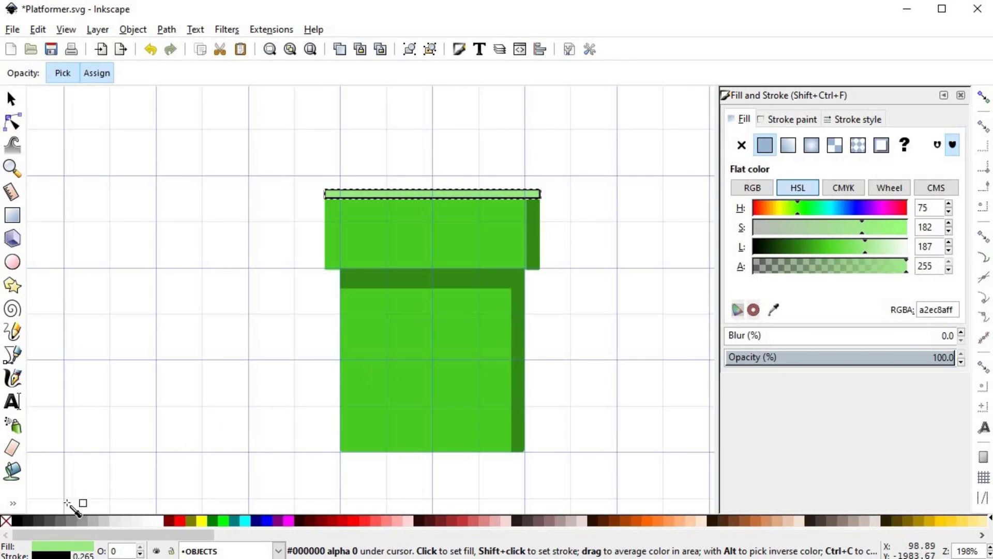
key(s)
key(Escape)
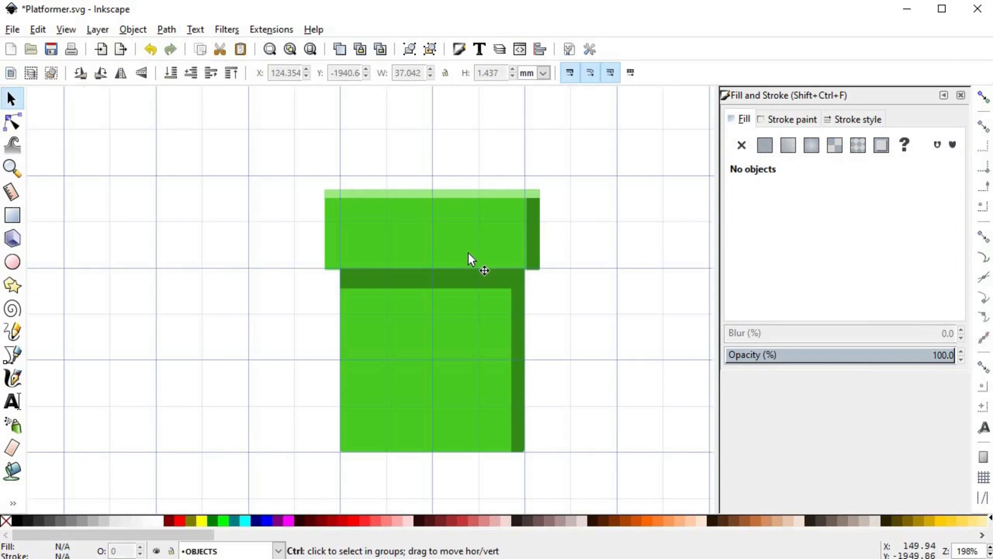
Step: Draw a closed vertical four-sided path about 4.7 mm wide over the left half of the pipe body, extending below its base
ctrl+scroll(469, 253, down, 3)
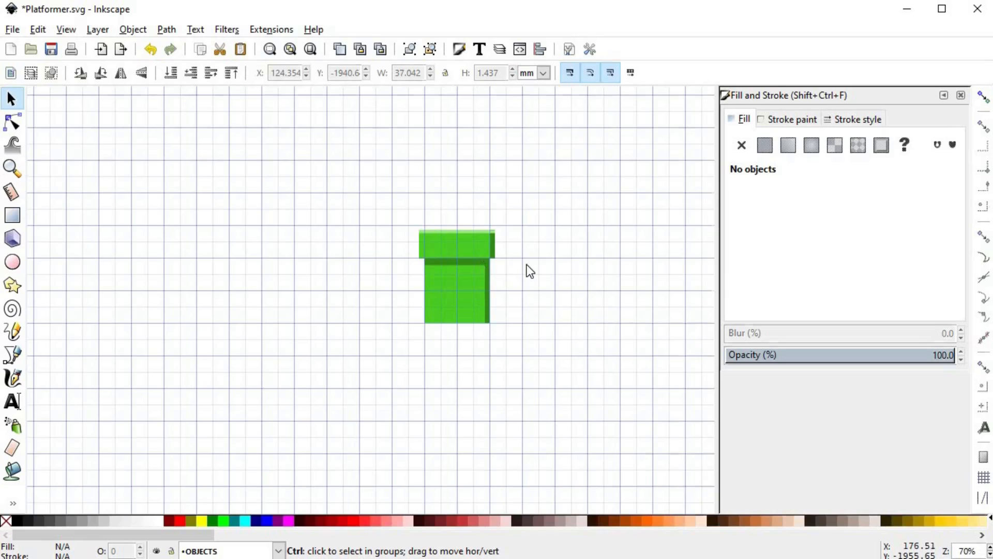
ctrl+scroll(526, 265, up, 3)
drag(495, 264, 550, 275)
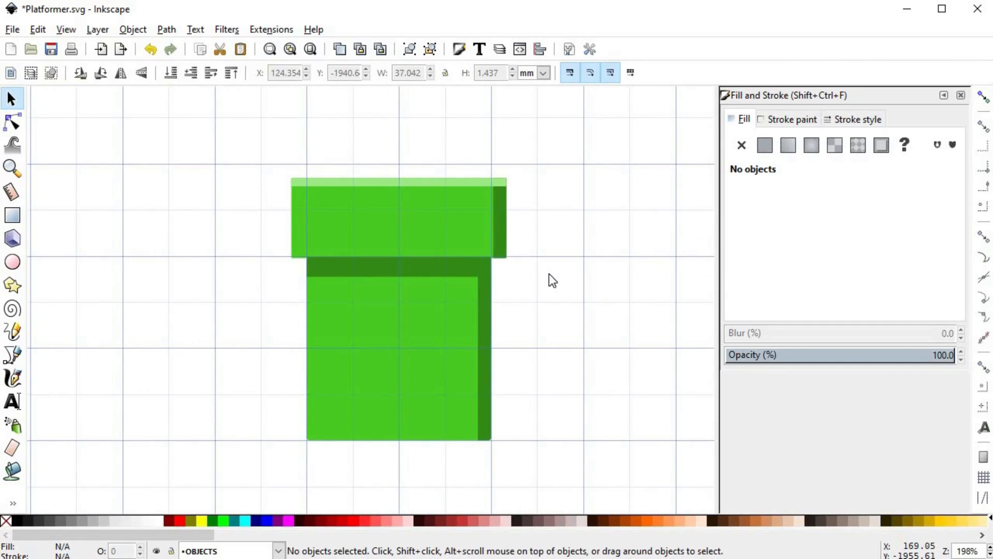
key(b)
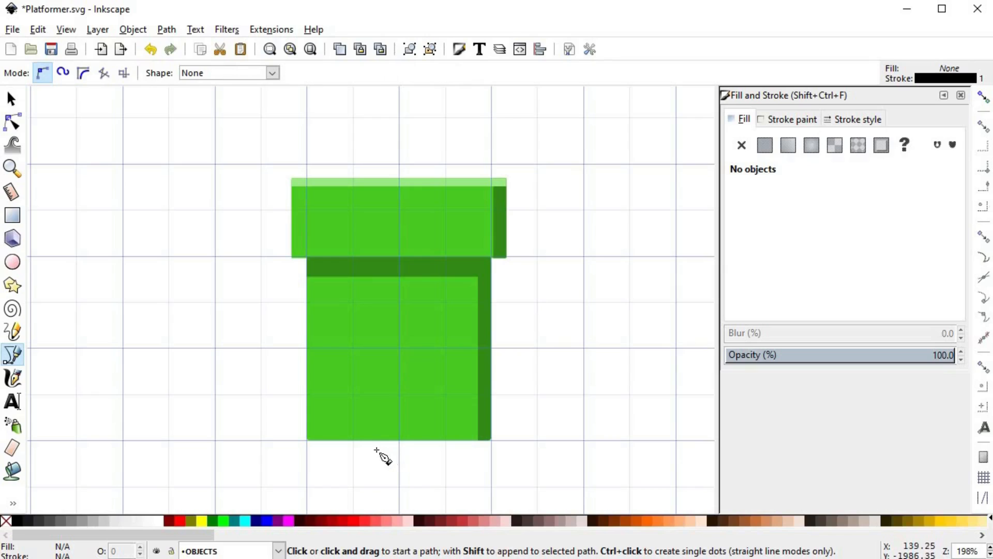
click(377, 449)
click(377, 264)
click(349, 262)
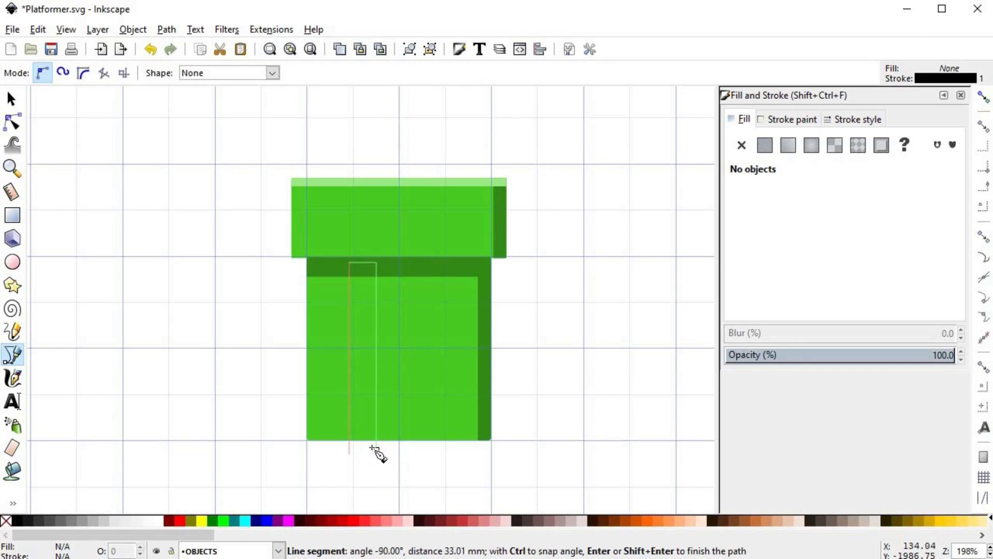
click(350, 453)
click(377, 449)
Step: Draw a second, narrower closed vertical path about 1.6 mm wide just left of the wide one
click(341, 446)
click(340, 265)
click(332, 268)
click(332, 454)
click(341, 447)
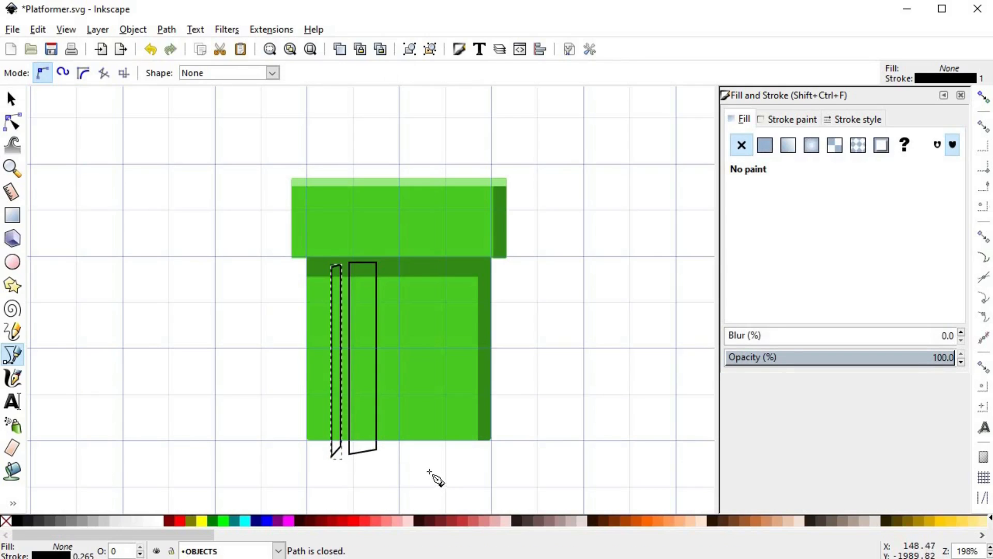
Step: Move the upper nodes of both vertical paths up so they extend over the cap's lower edge
key(s)
key(n)
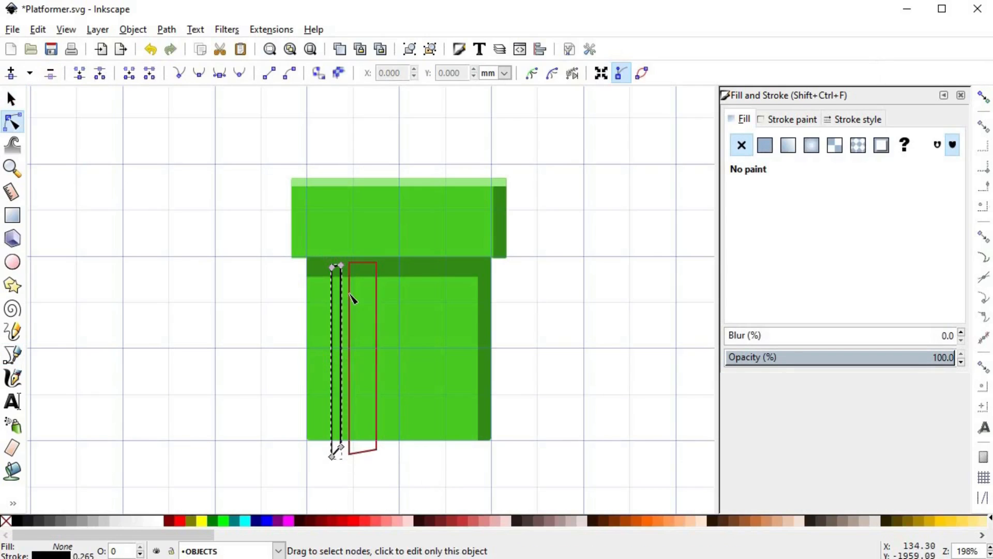
shift+click(349, 296)
drag(304, 247, 377, 244)
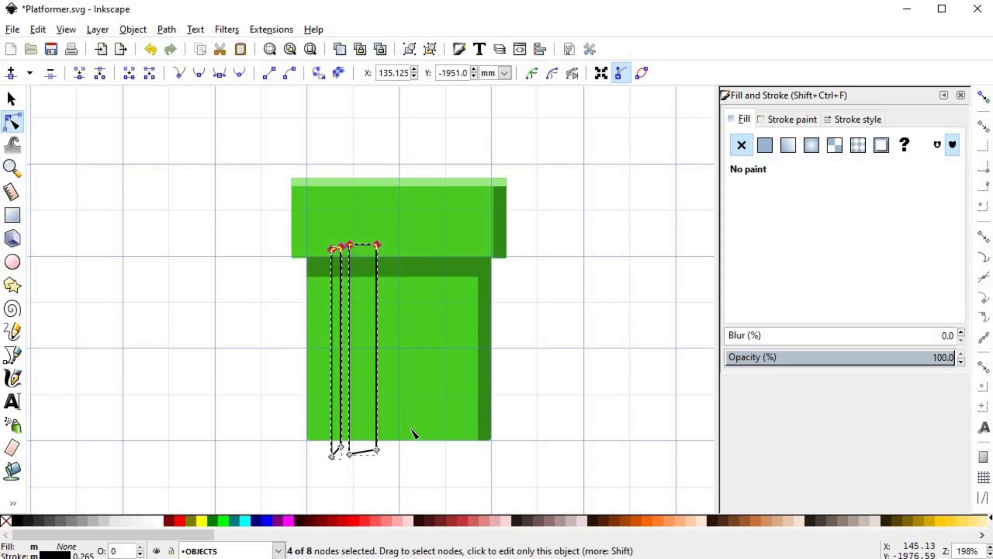
key(s)
click(417, 467)
click(401, 330)
shift+click(357, 247)
shift+click(402, 315)
key(Escape)
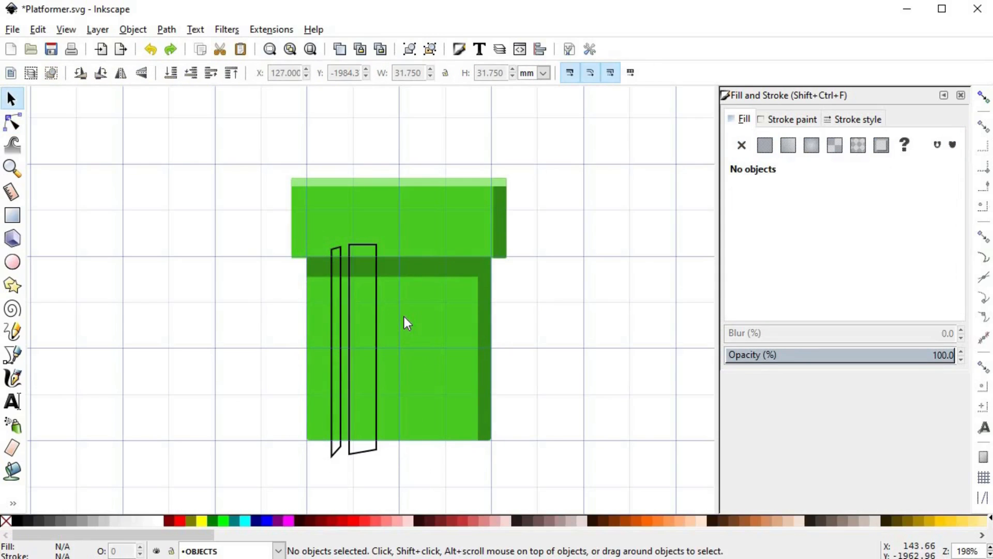
Step: Copy the light green style of the cap's upper strip onto both vertical paths
click(406, 185)
key(ctrl+c)
click(376, 294)
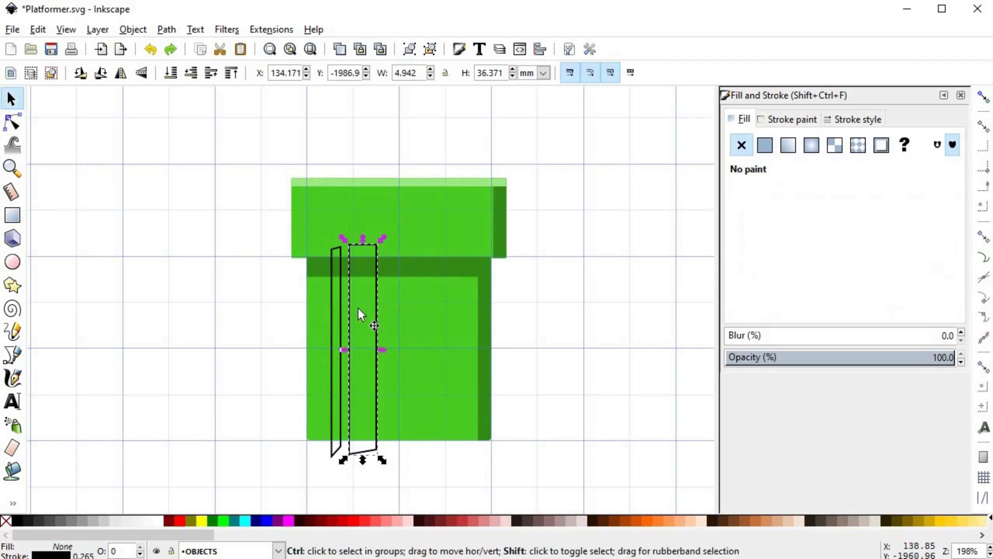
key(ctrl+shift+v)
click(340, 320)
key(ctrl+shift+v)
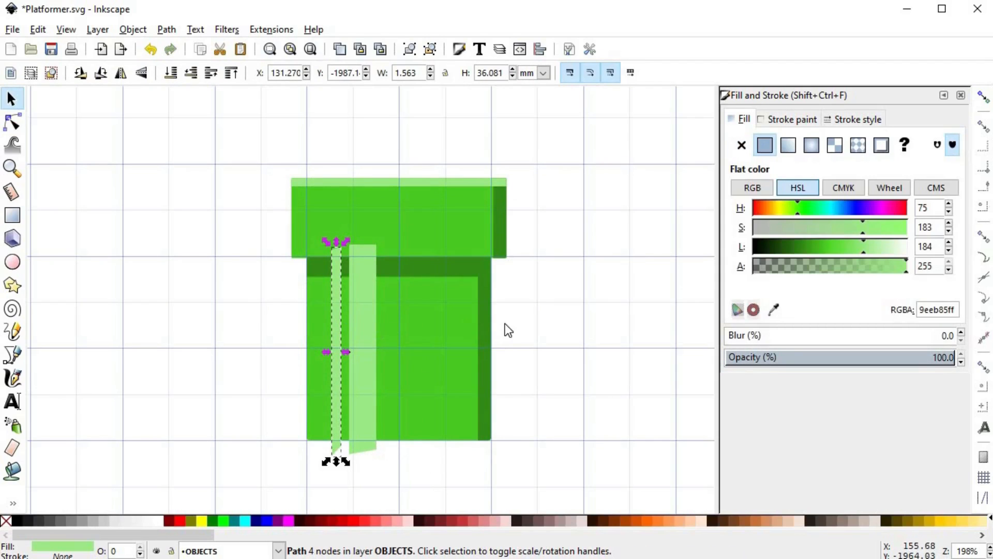
click(516, 327)
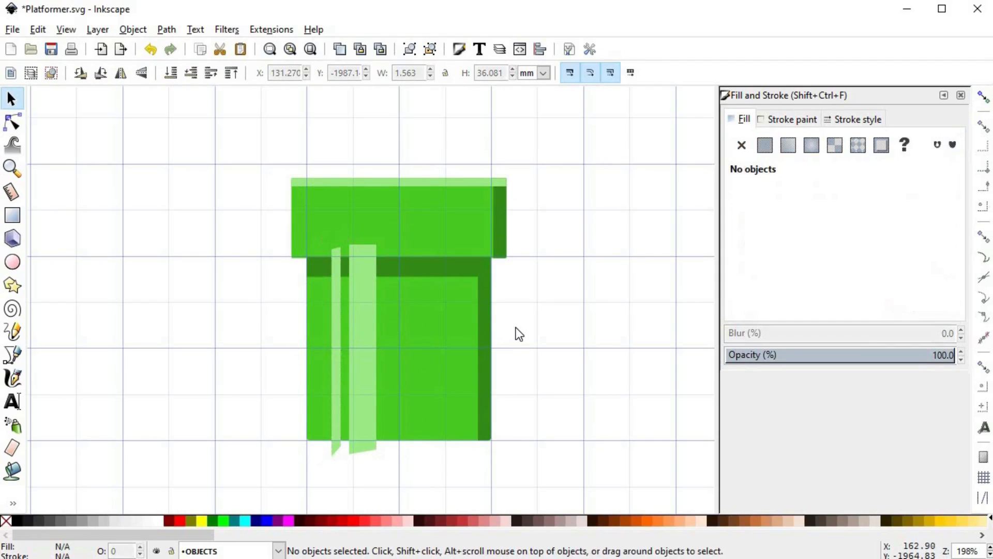
Step: Duplicate both light vertical strips and move the copies up and slightly left so they cross the cap
click(364, 313)
shift+click(338, 307)
drag(368, 335, 353, 233)
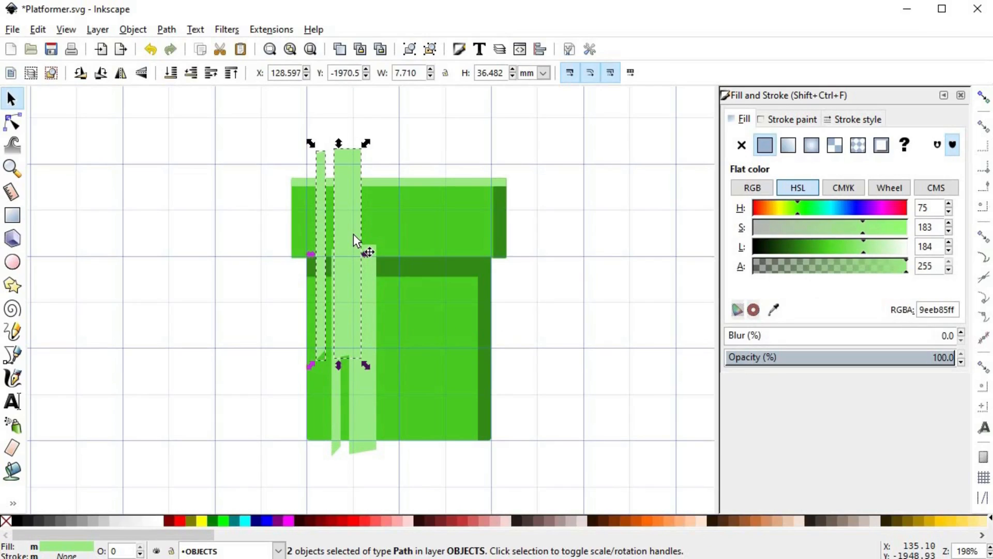
Step: Intersect a duplicate of the pipe body with each of its two light strips to trim them to the body
click(419, 329)
shift+click(369, 452)
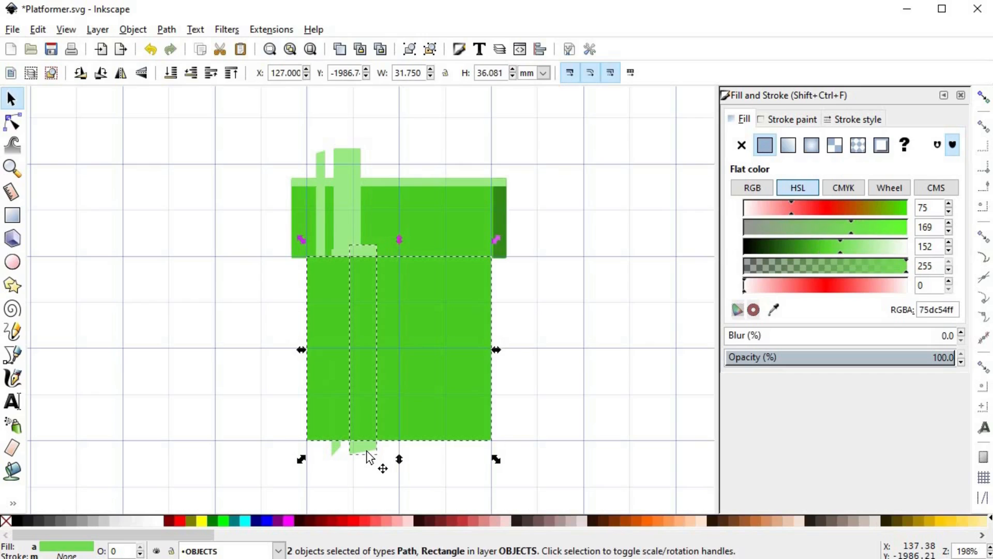
key(ctrl+asterisk)
click(413, 412)
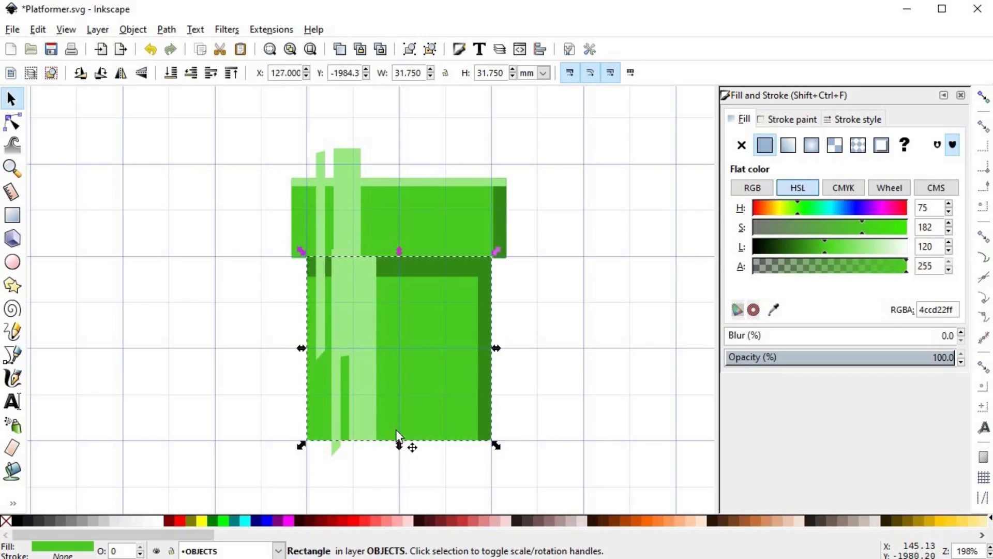
key(ctrl+d)
shift+click(335, 449)
key(ctrl+asterisk)
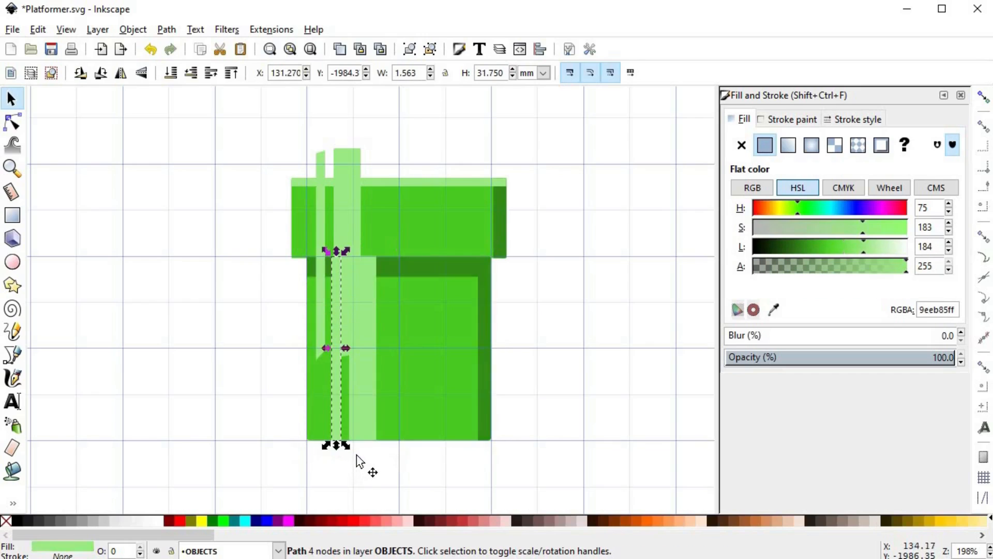
Step: Intersect a duplicate of the cap with each of the two light strips crossing it to trim them to the cap
click(406, 201)
key(ctrl+d)
shift+click(353, 162)
key(ctrl+asterisk)
click(401, 213)
key(ctrl+d)
shift+click(322, 163)
key(ctrl+asterisk)
click(407, 135)
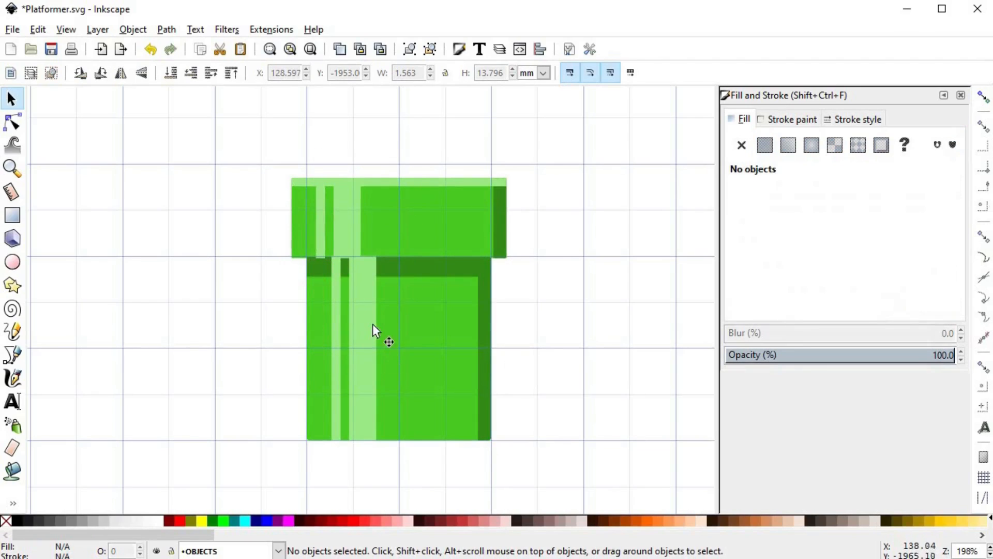
Step: Lower both light strips on the body so they sit beneath the dark shadow band under the cap
click(368, 303)
click(191, 73)
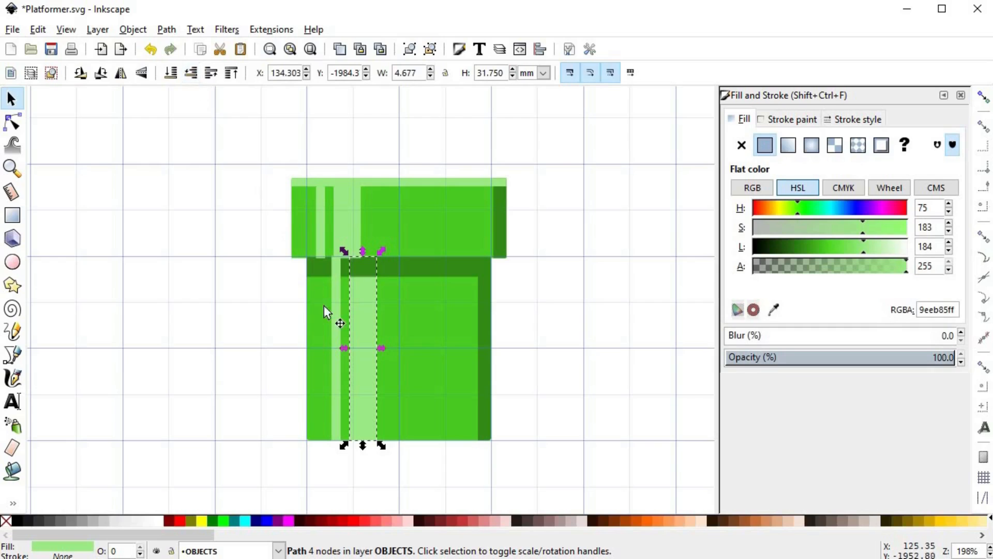
click(333, 309)
click(192, 73)
click(261, 317)
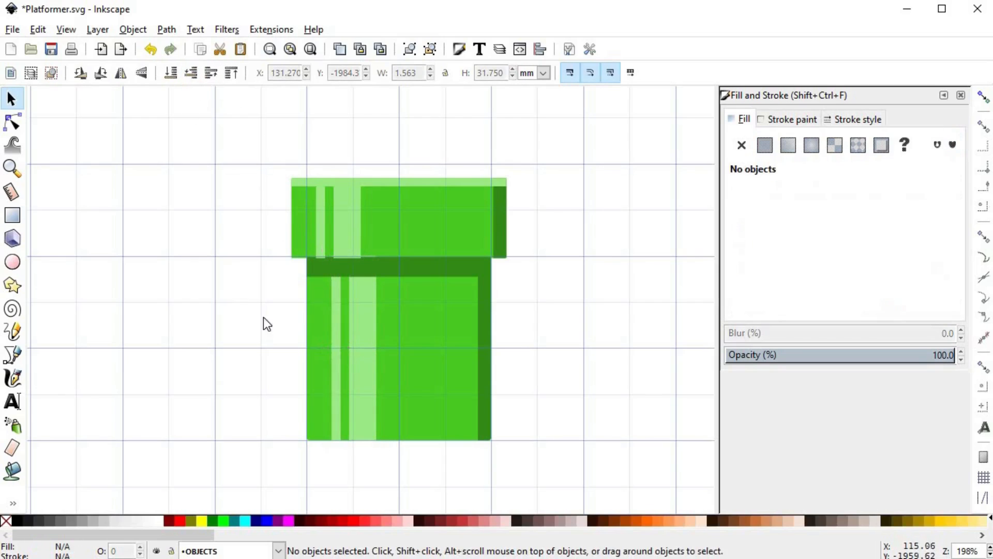
Step: Duplicate the whole pipe and unite the copies in place into a single silhouette
scroll(538, 316, down, 2)
scroll(481, 336, up, 1)
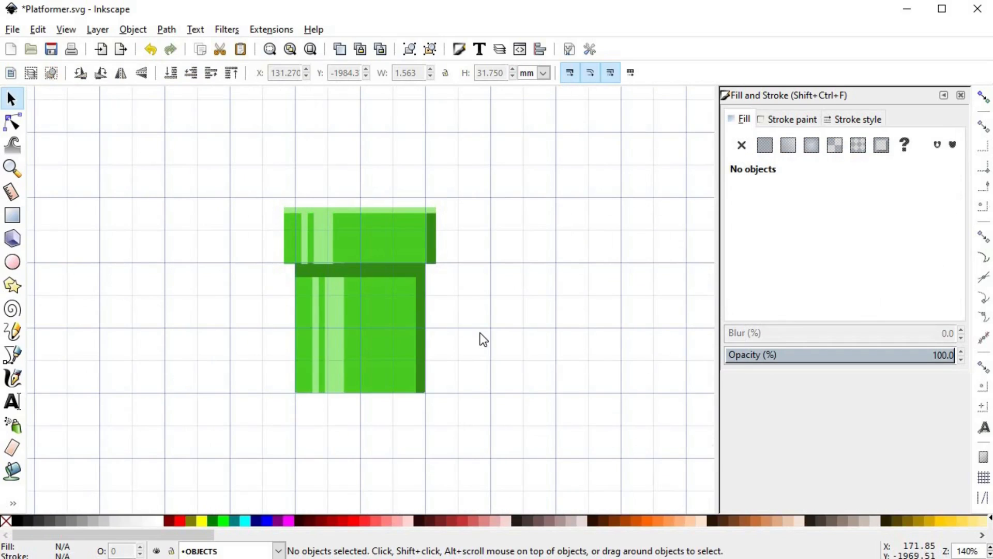
drag(247, 160, 494, 426)
key(ctrl+d)
drag(418, 354, 540, 355)
key(ctrl+z)
key(ctrl+plus)
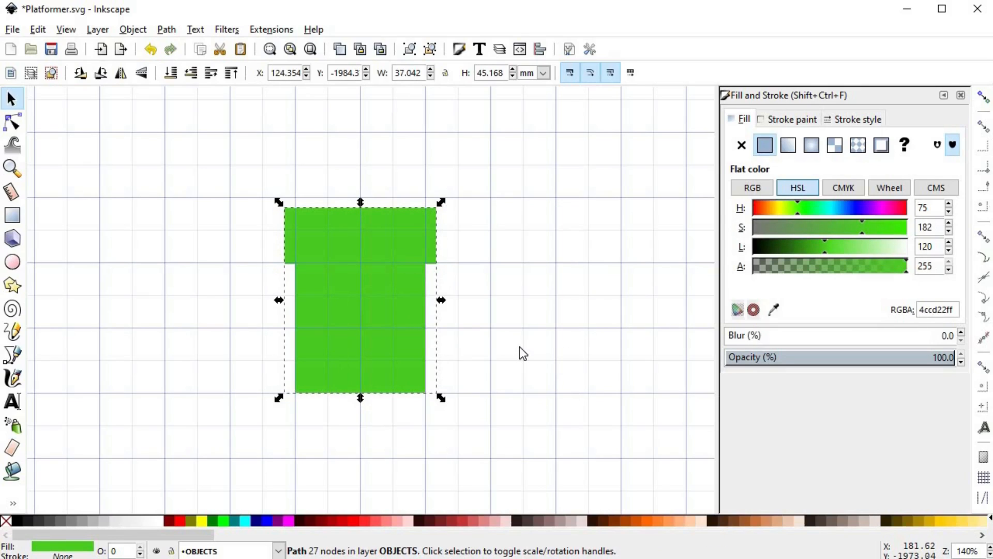
Step: Give the silhouette a flat stroke in the pipe's green, darkened to a lightness of 70
click(791, 119)
click(765, 145)
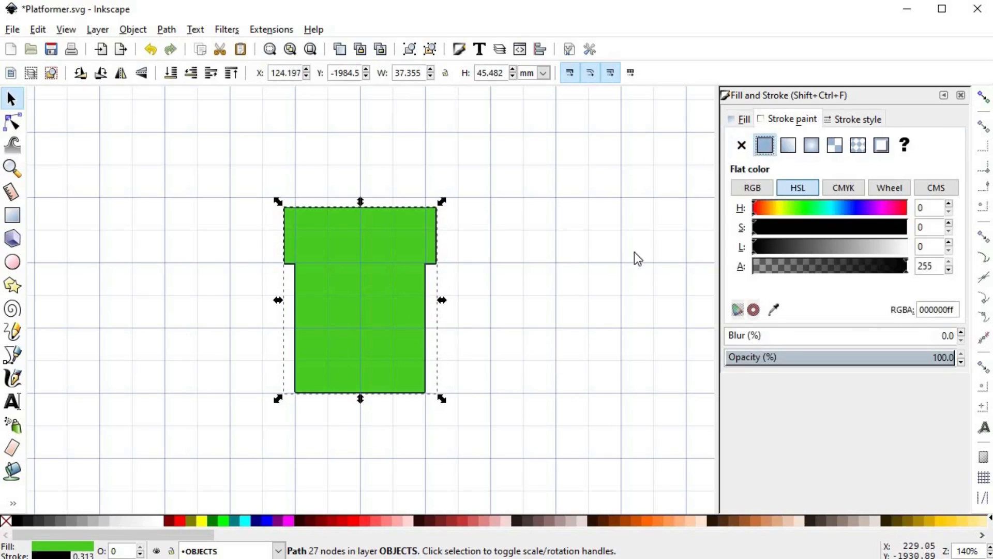
key(d)
shift+click(399, 294)
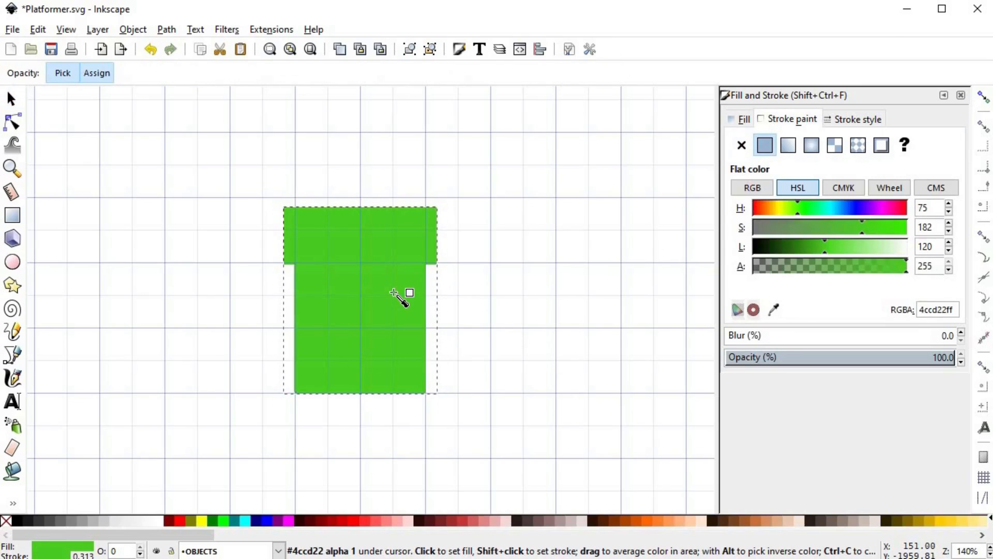
click(803, 244)
click(794, 243)
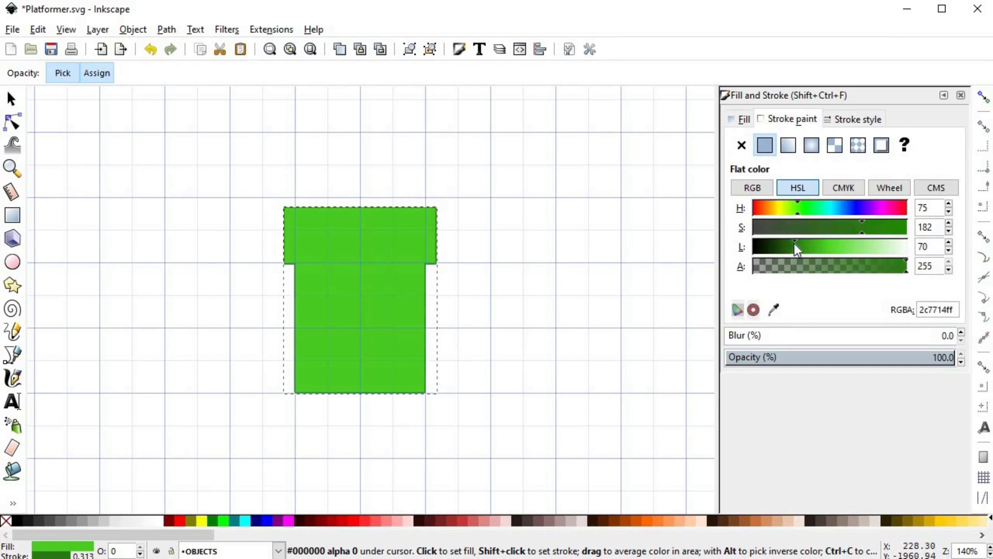
Step: Set the silhouette's stroke width to 6 px and send it behind the other pipe shapes
click(857, 120)
click(882, 145)
click(879, 194)
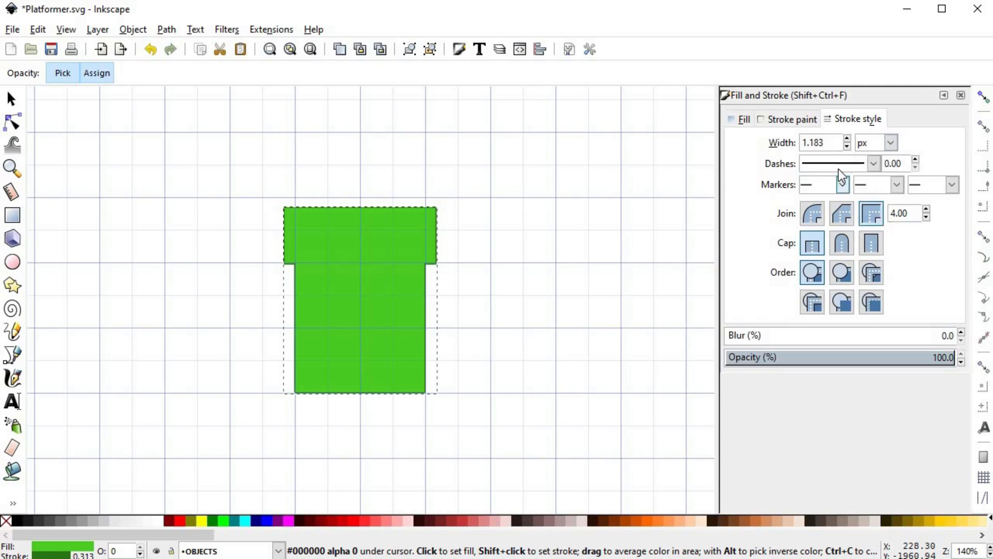
text(6)
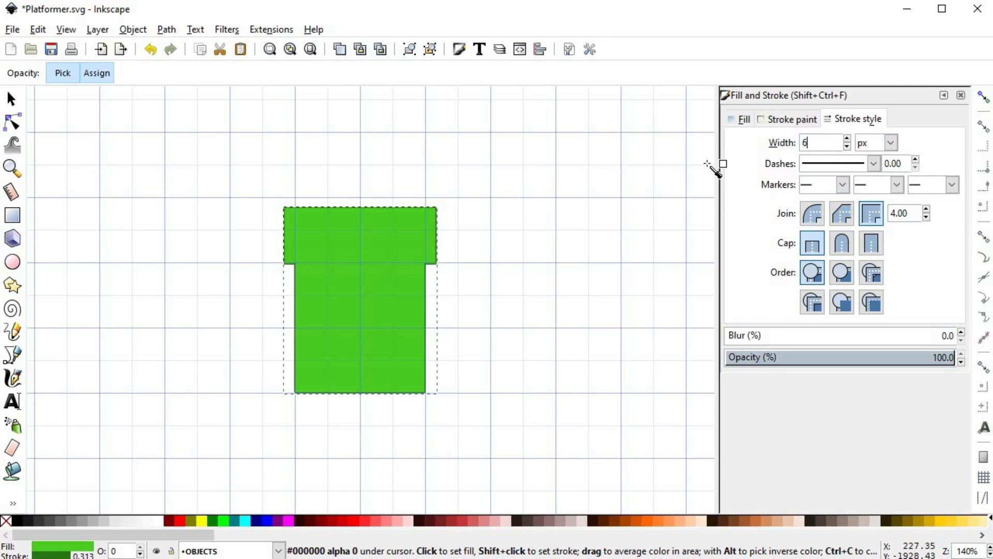
key(Return)
click(12, 98)
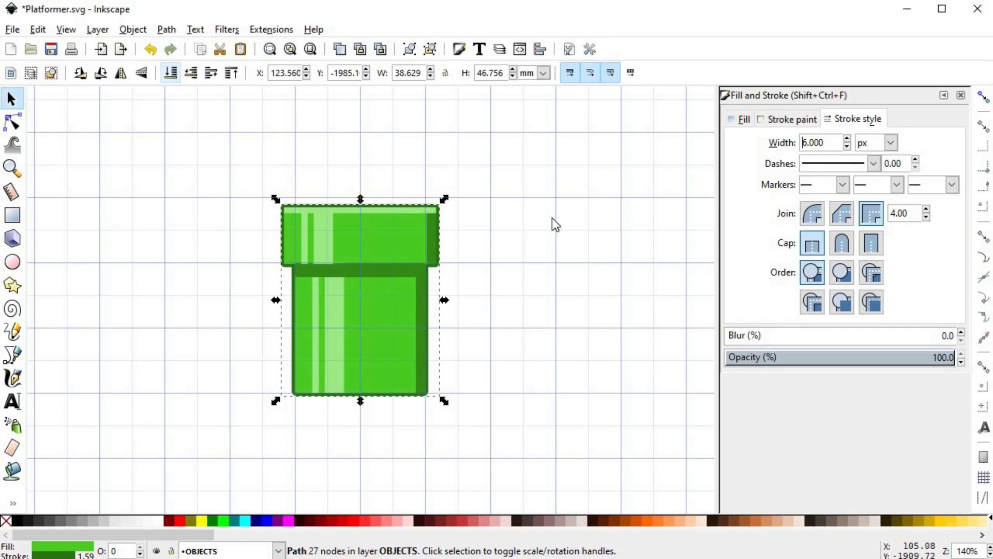
Step: Darken the silhouette's green stroke colour further by lowering its lightness
scroll(459, 269, up, 1)
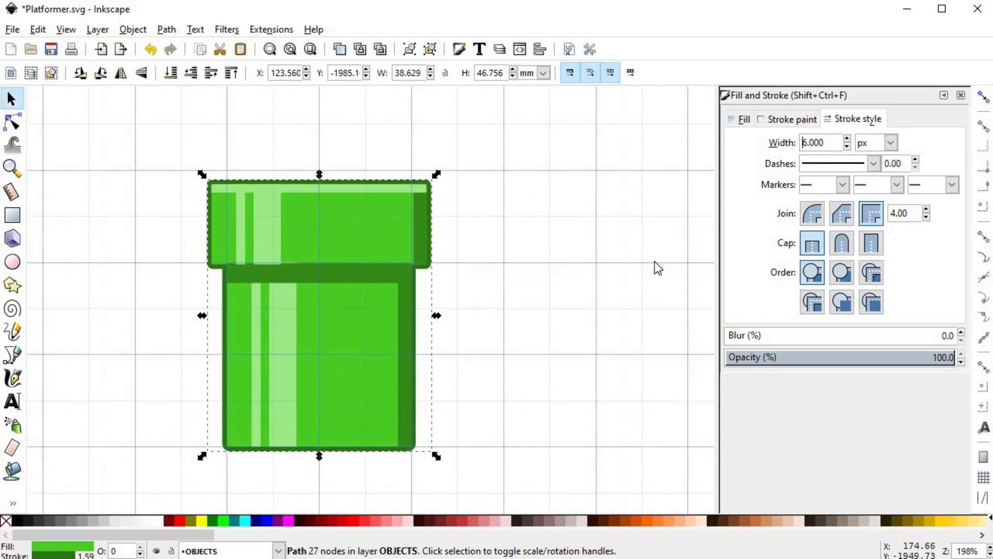
click(775, 120)
drag(779, 246, 783, 247)
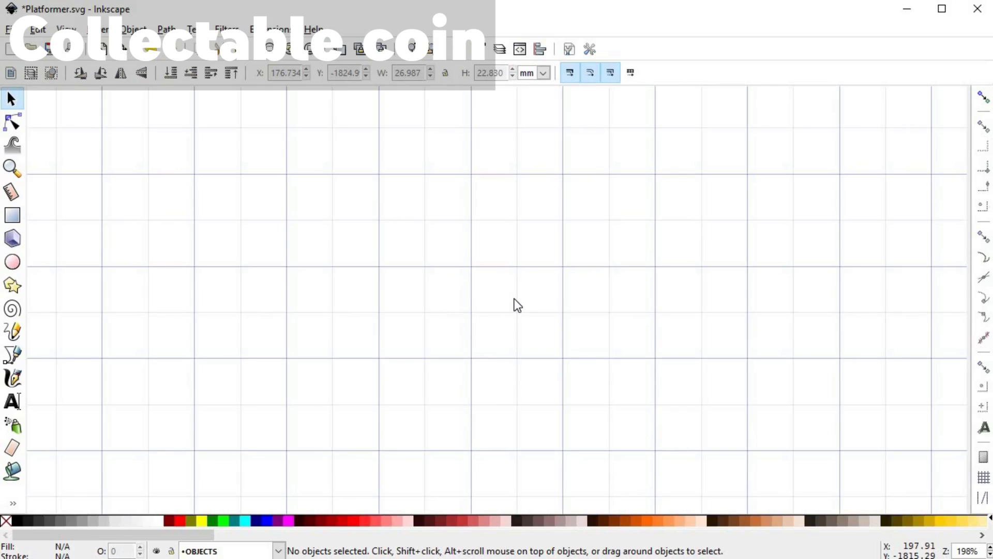
Step: Draw an upright ellipse about 12.4 mm wide and 15.2 mm high on the empty canvas as the coin face
click(12, 262)
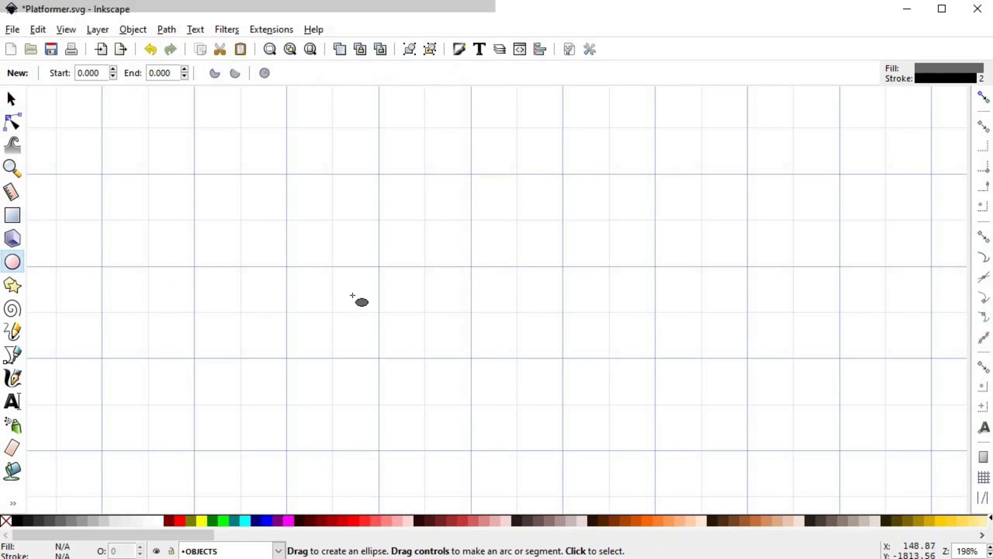
drag(435, 299, 460, 240)
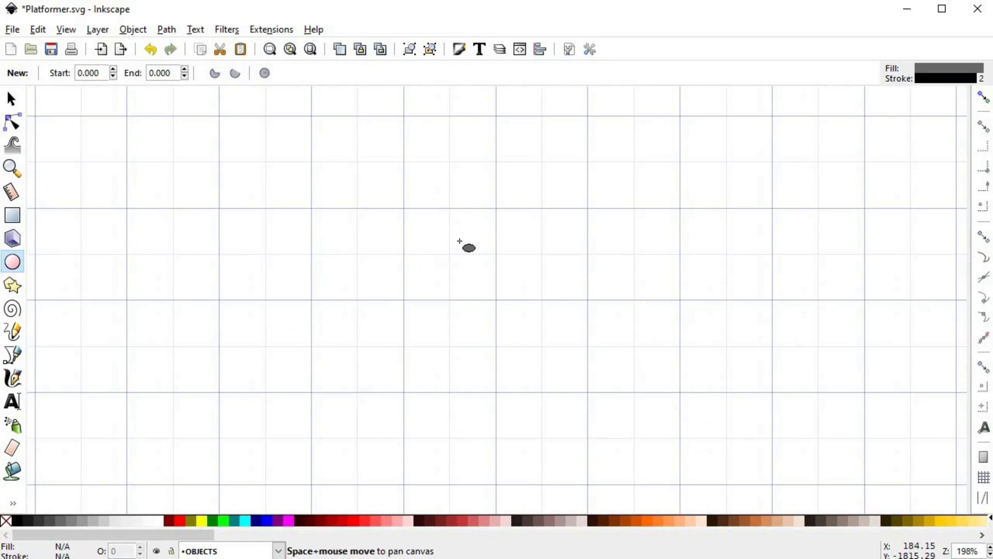
drag(403, 211, 475, 299)
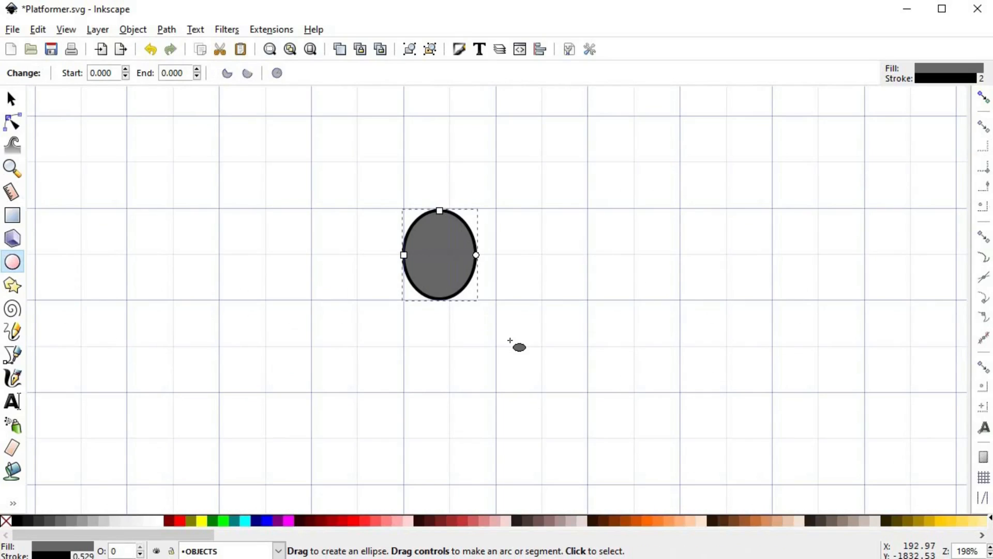
Step: Give the ellipse a flat bright yellow fill with hue 40, saturation 246 and lightness 140
key(shift+ctrl+f)
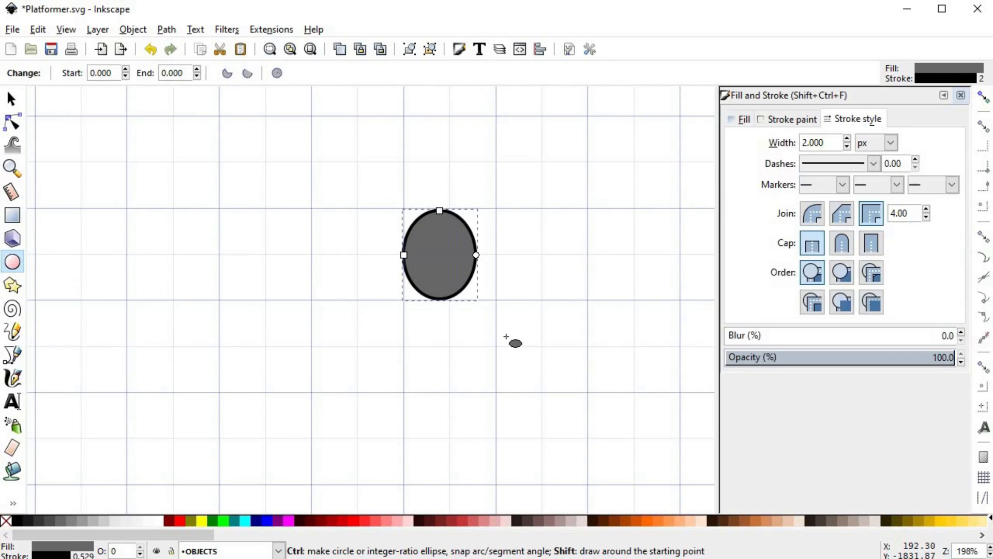
click(744, 119)
click(778, 207)
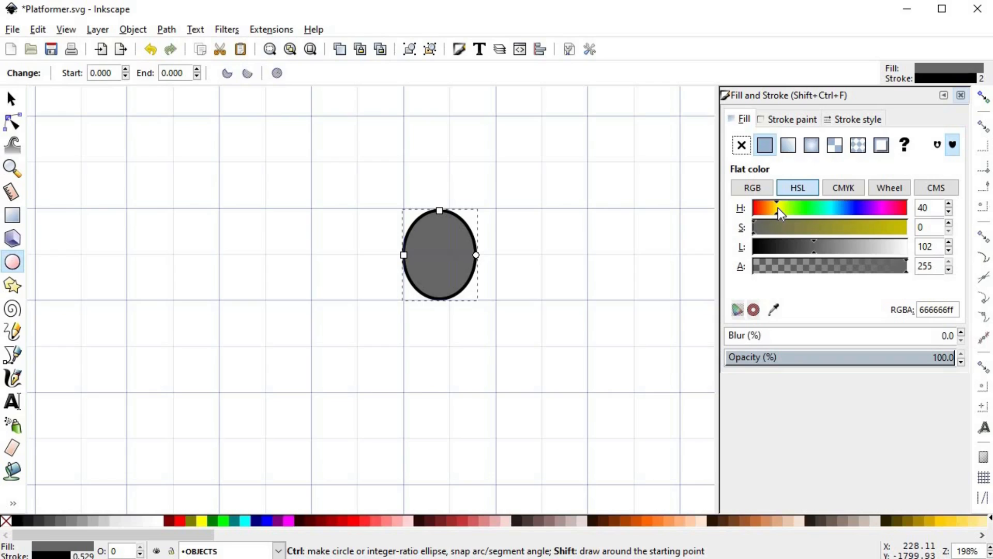
click(871, 227)
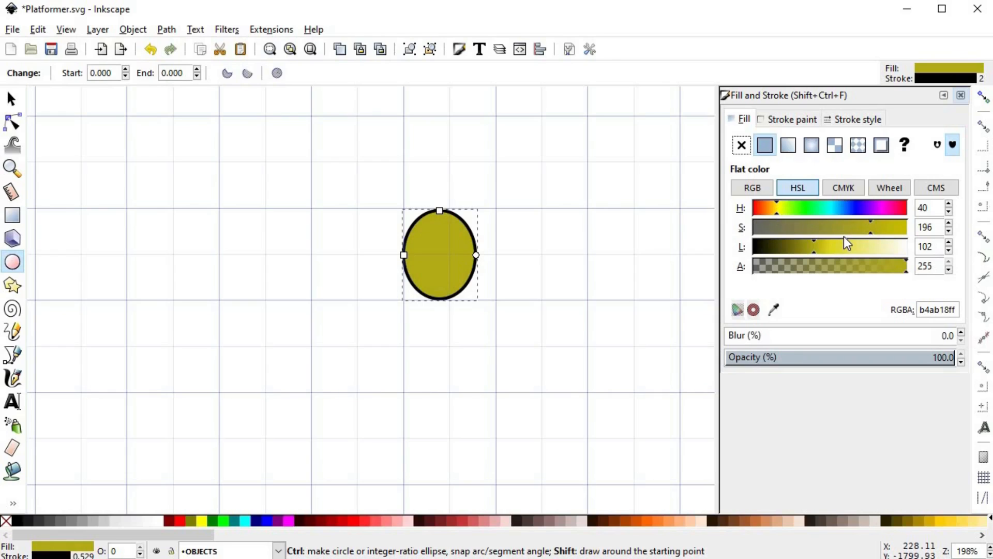
click(835, 246)
click(886, 228)
drag(886, 227, 900, 229)
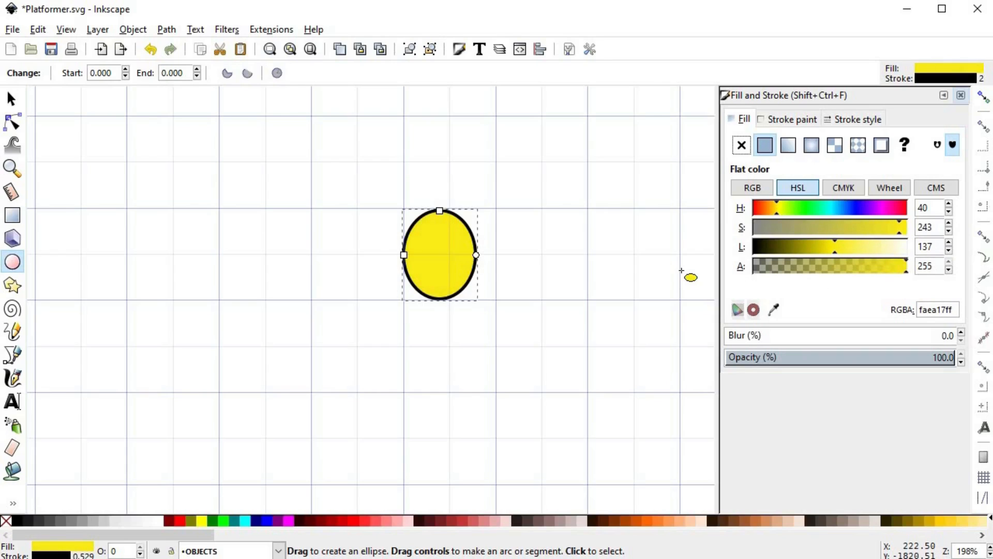
click(948, 224)
click(949, 224)
click(948, 242)
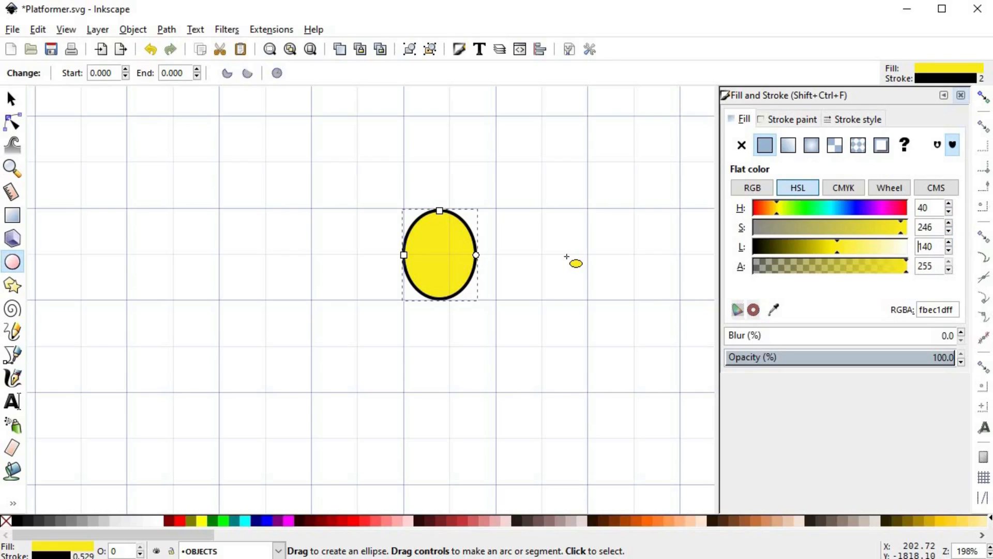
Step: Remove the yellow ellipse's black stroke
shift+click(7, 520)
text(a)
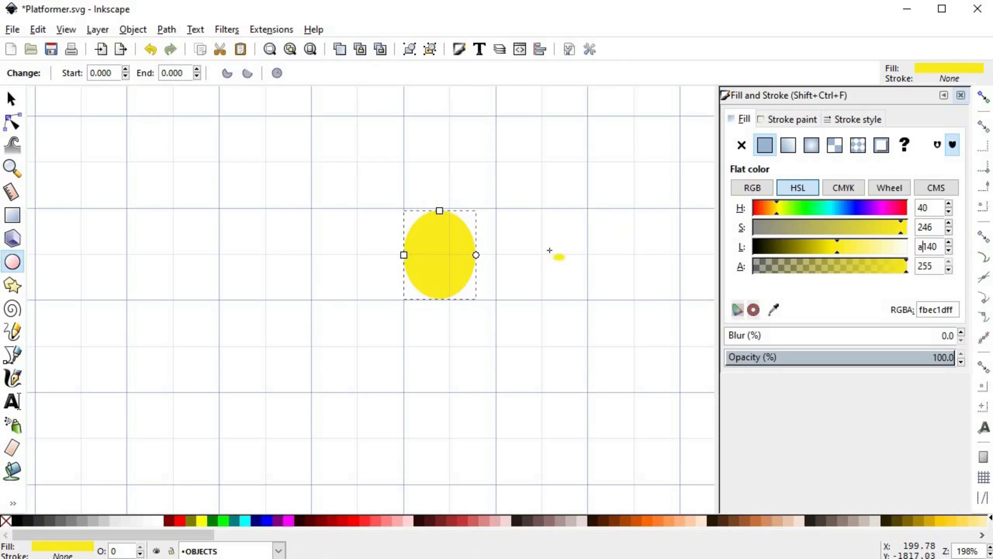
key(F1)
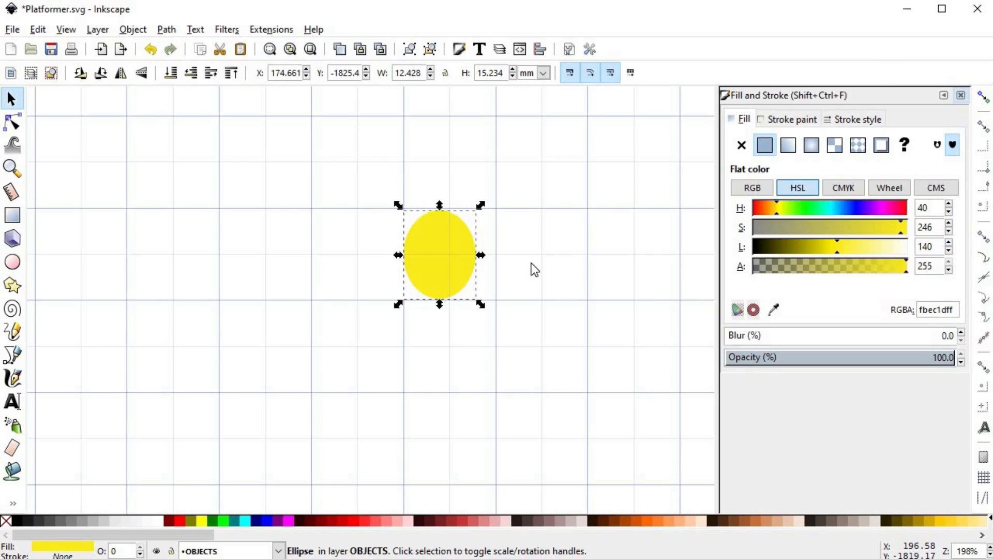
Step: Duplicate the yellow ellipse, offset the copy about 3 mm to the right, colour it brown and lower it behind the original
click(531, 264)
click(440, 258)
drag(441, 260, 458, 260)
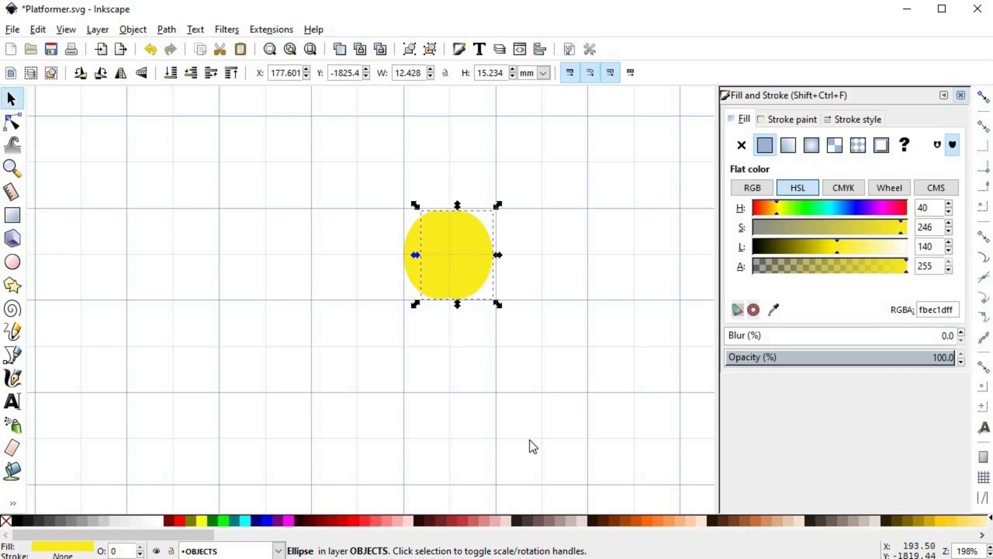
click(539, 521)
click(194, 73)
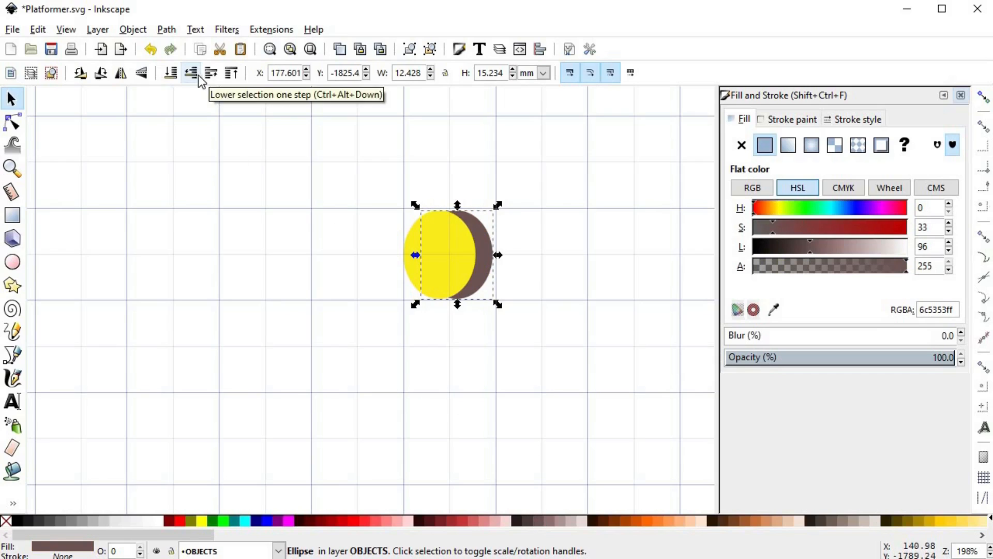
Step: Sample the yellow for the rear ellipse and turn it orange with hue 27, saturation 196 and lightness 122
key(d)
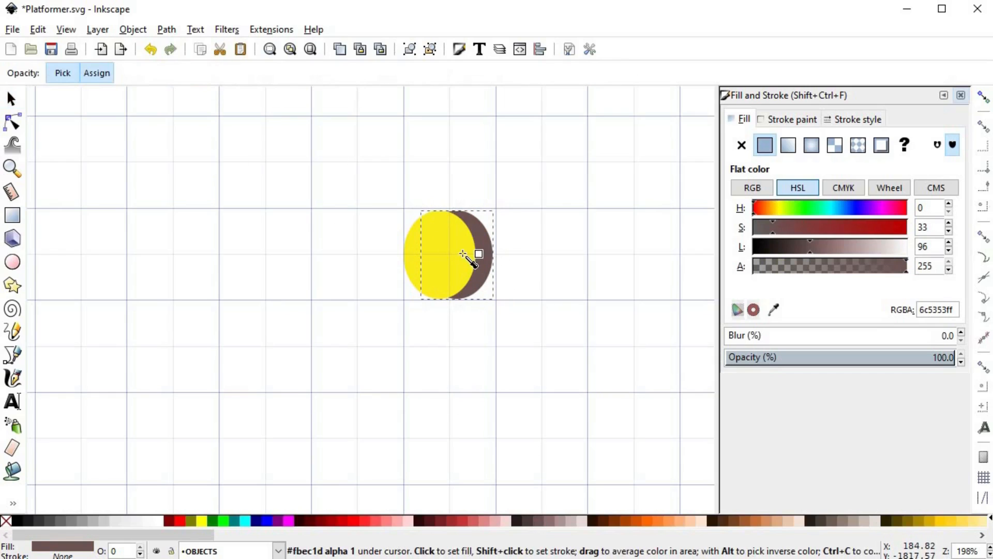
click(475, 252)
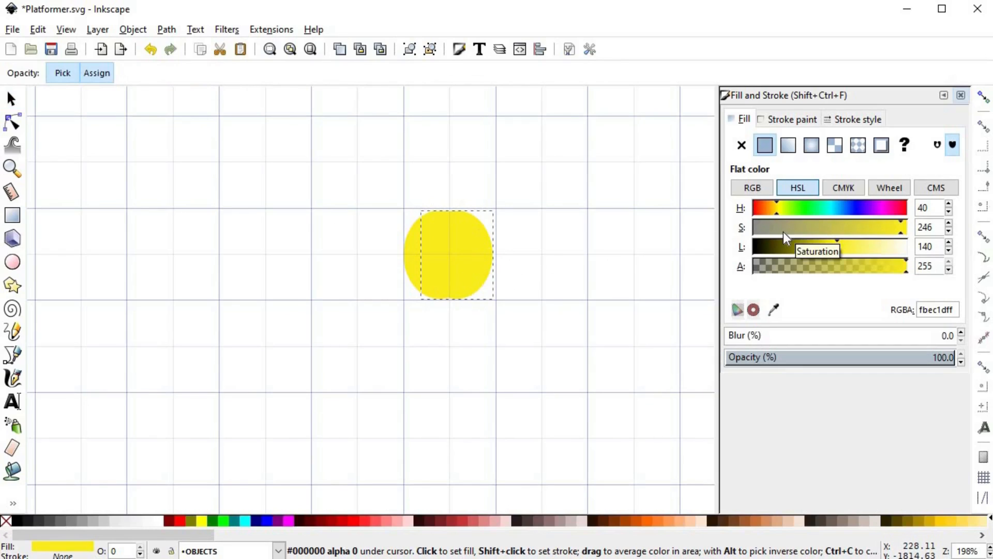
drag(774, 207, 771, 207)
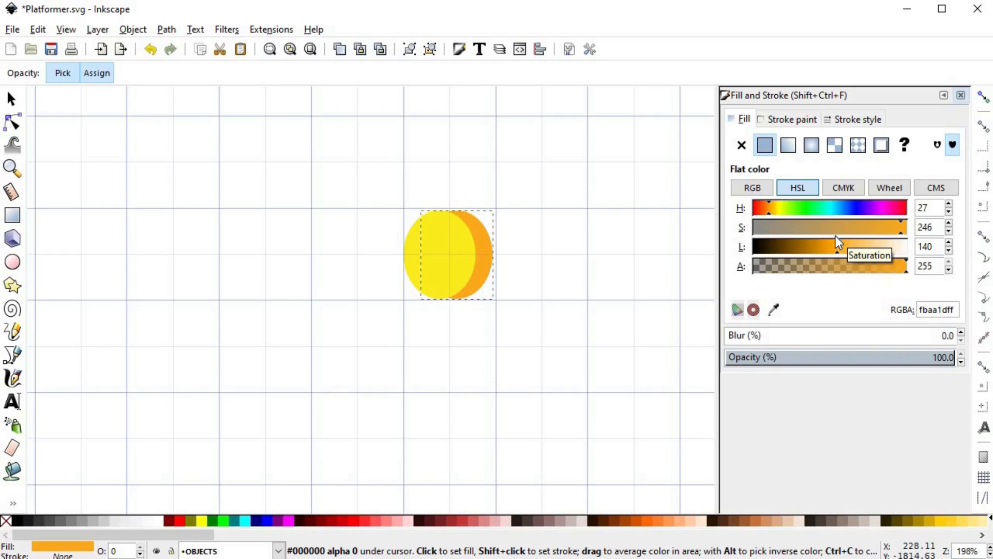
drag(833, 249, 827, 249)
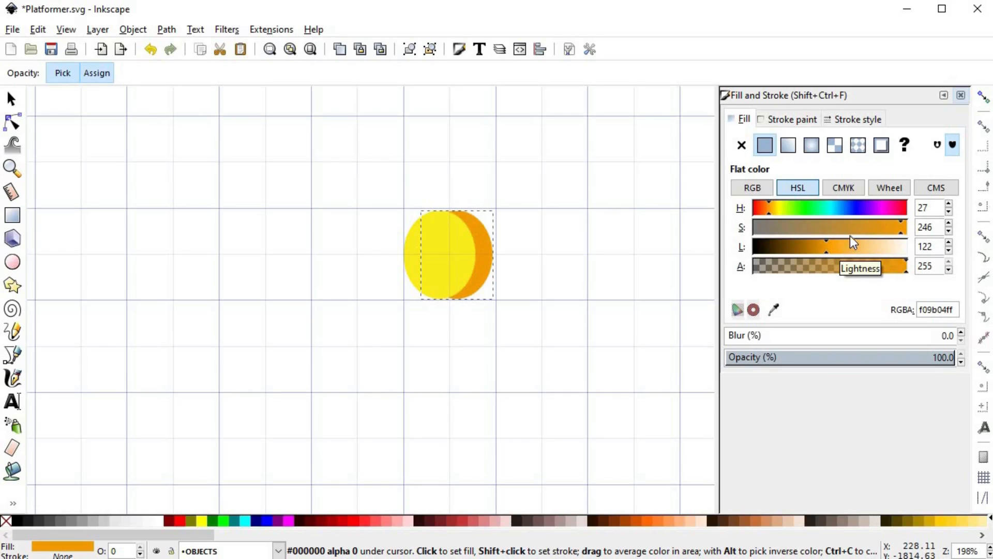
drag(901, 222, 870, 226)
key(s)
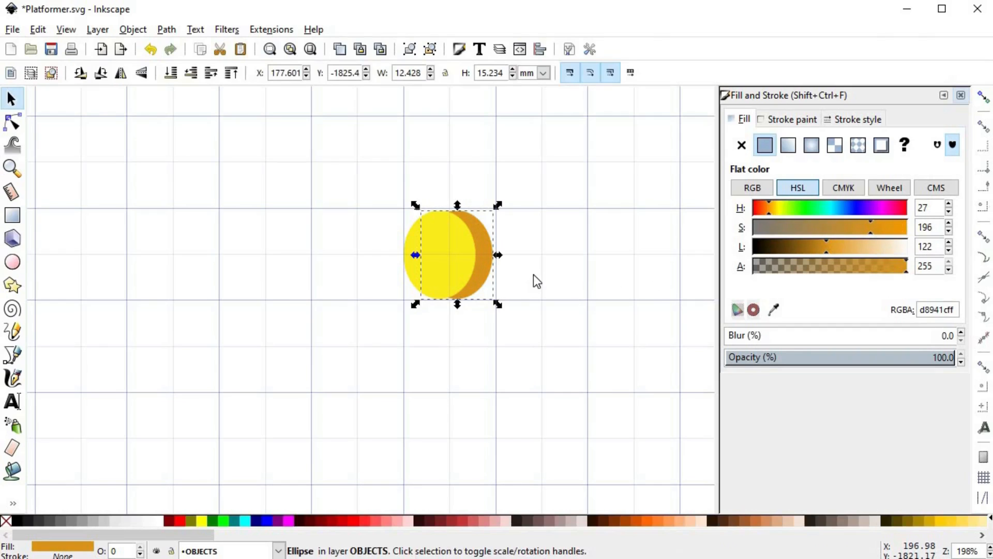
Step: Move the orange rear ellipse slightly left, about 0.2 mm, to thin the coin's edge
click(533, 274)
key(space)
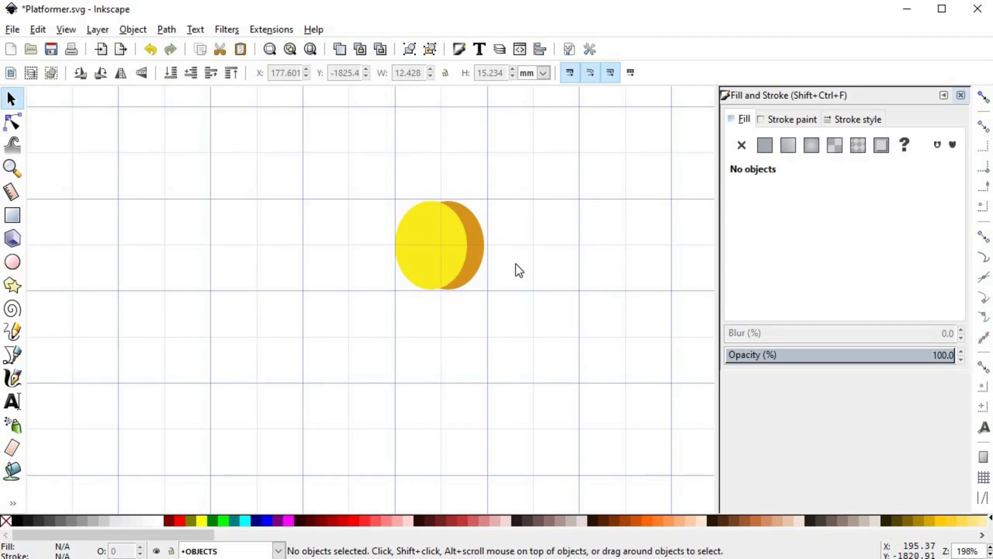
scroll(487, 248, up, 1)
drag(479, 252, 478, 253)
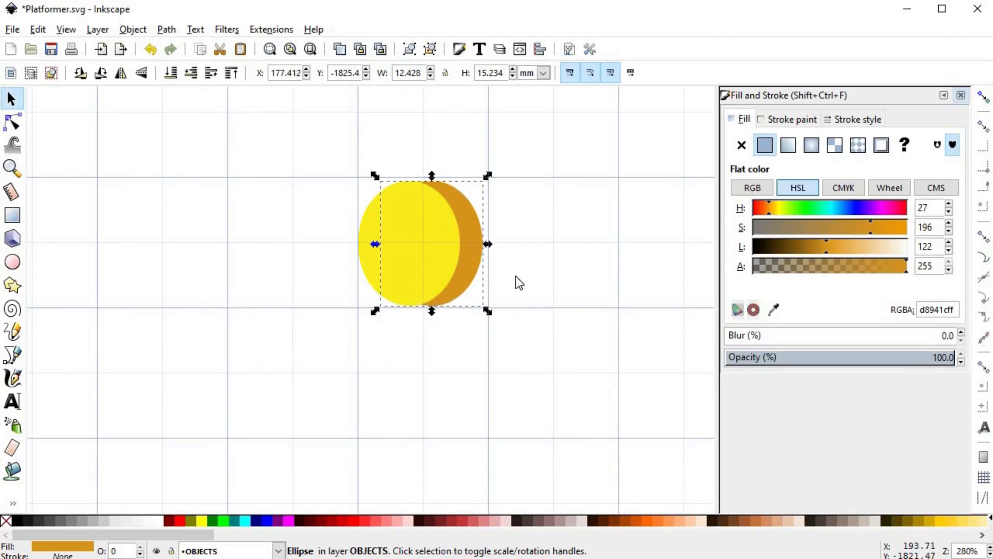
click(522, 362)
scroll(522, 367, down, 1)
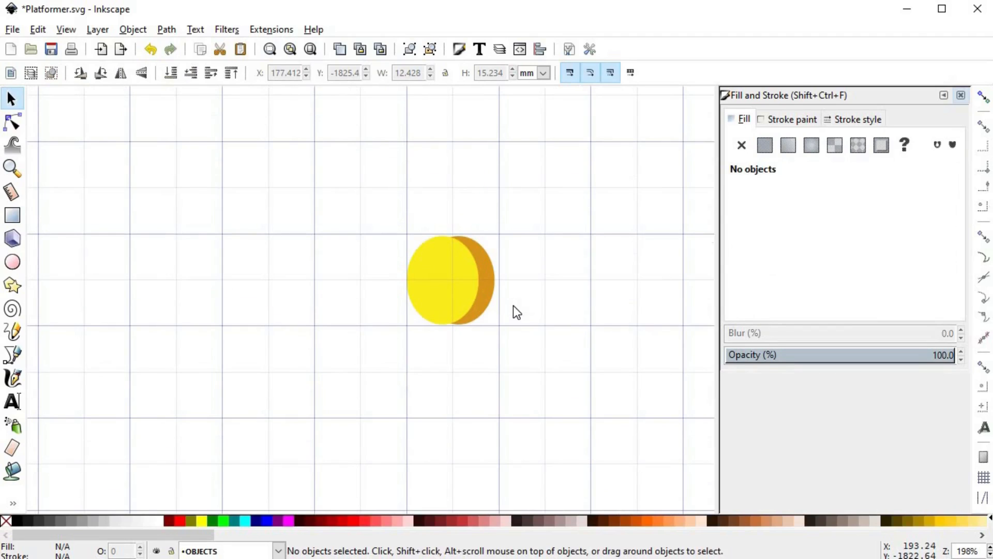
Step: Duplicate the yellow ellipse, shrink the copy about its centre to about 7.4 × 9.1 mm and darken it to lightness 59
click(455, 278)
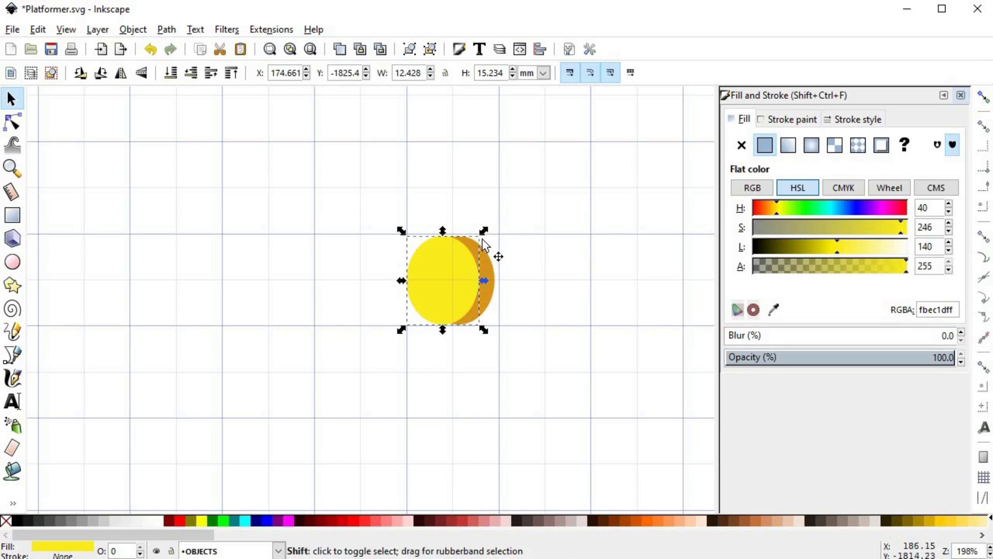
drag(477, 237, 474, 247)
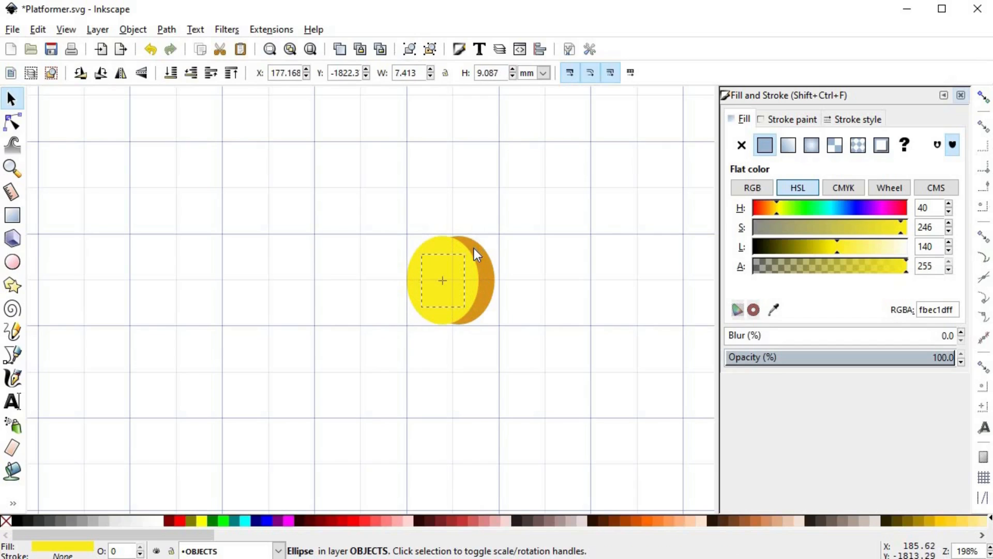
click(789, 246)
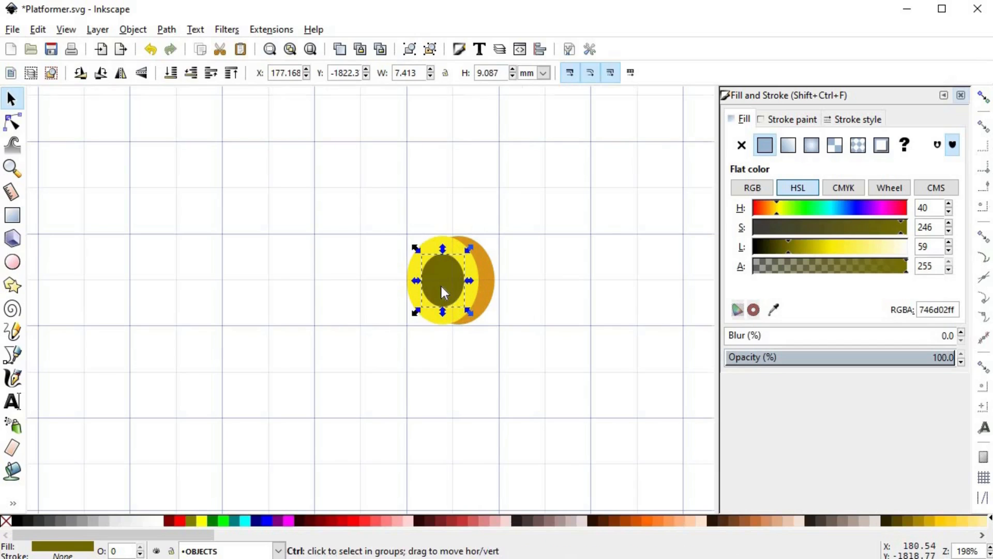
Step: Narrow the dark inner ellipse about its centre to a width of about 6.9 mm
ctrl+scroll(443, 287, up, 2)
drag(490, 278, 442, 278)
click(518, 348)
scroll(519, 346, down, 1)
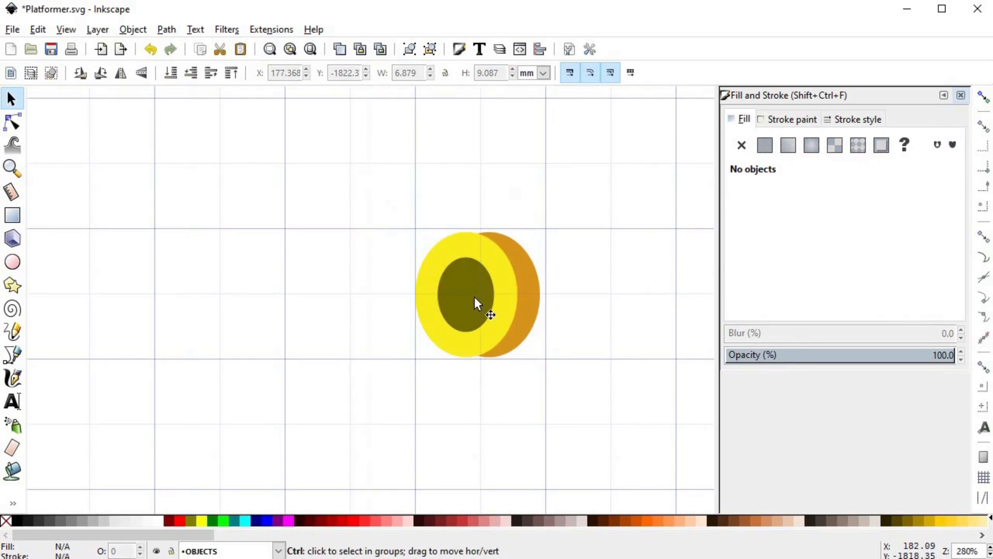
Step: Recolour the inner ellipse golden with hue 33, saturation 250 and lightness 117
click(474, 297)
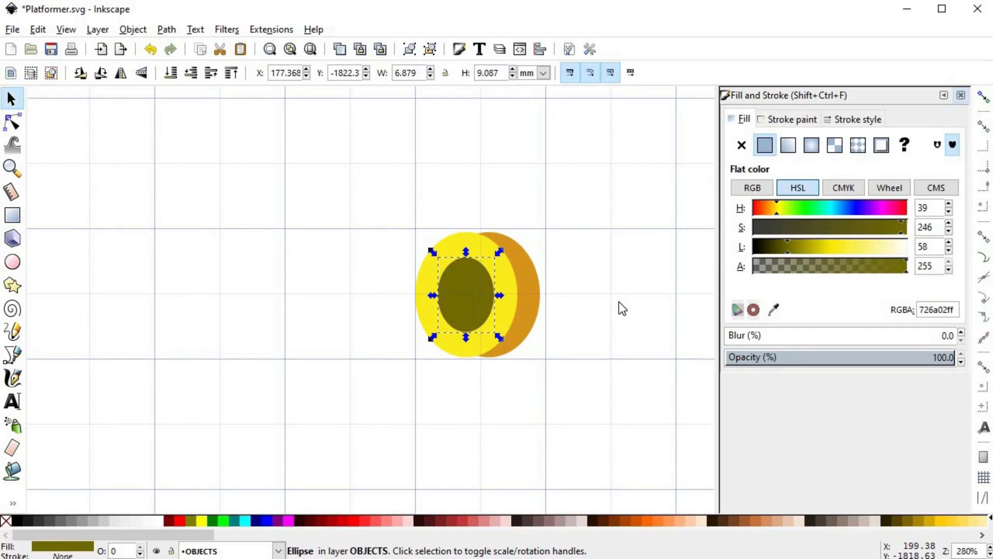
click(774, 210)
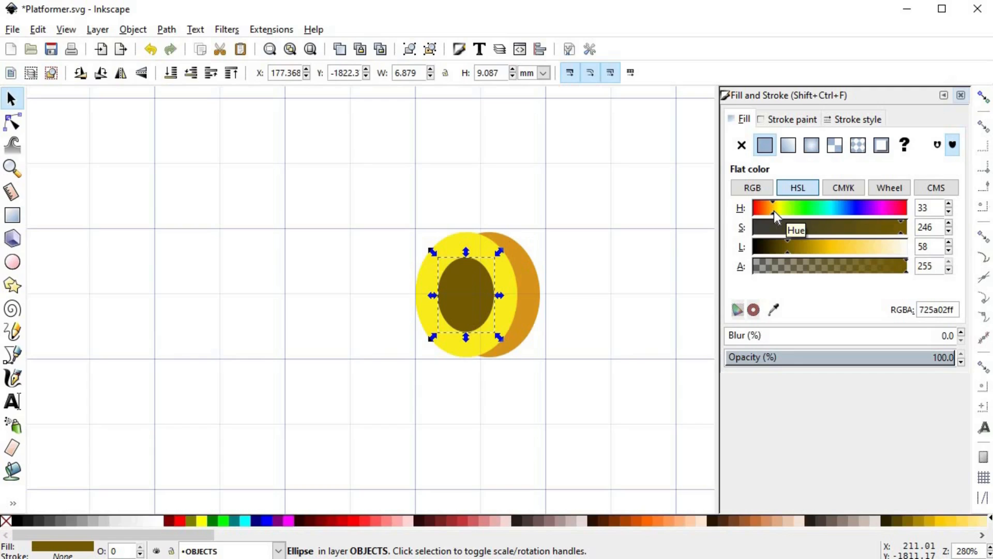
click(824, 249)
drag(824, 247, 825, 247)
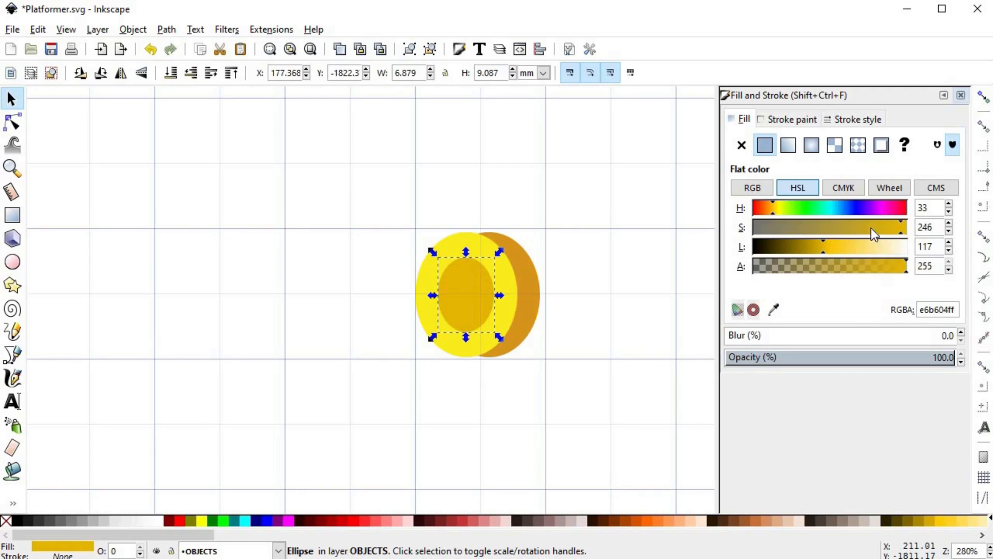
click(902, 228)
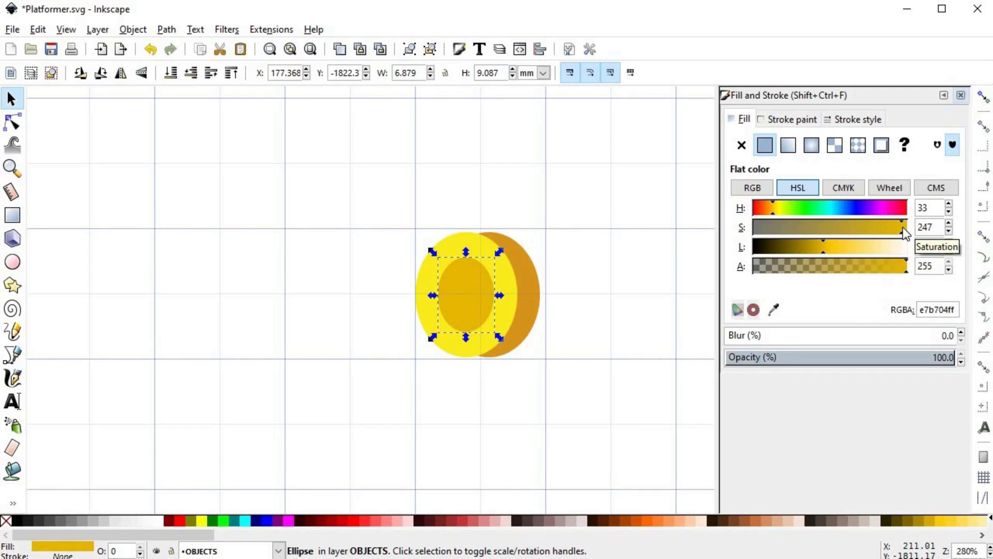
click(904, 228)
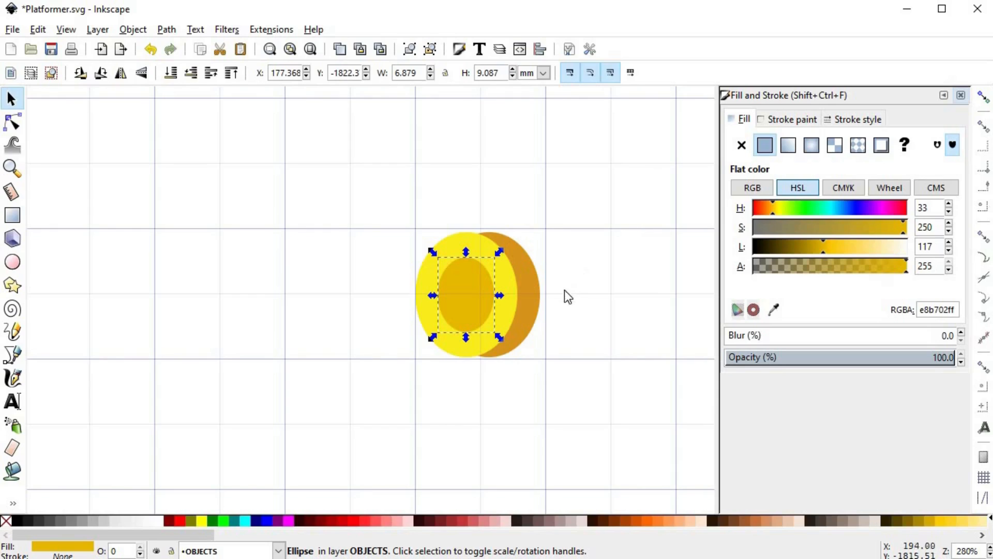
Step: Duplicate the inner ellipse, offset a dark orange copy about 1.7 mm right and subtract it from the golden duplicate to form a crescent
key(ctrl+d)
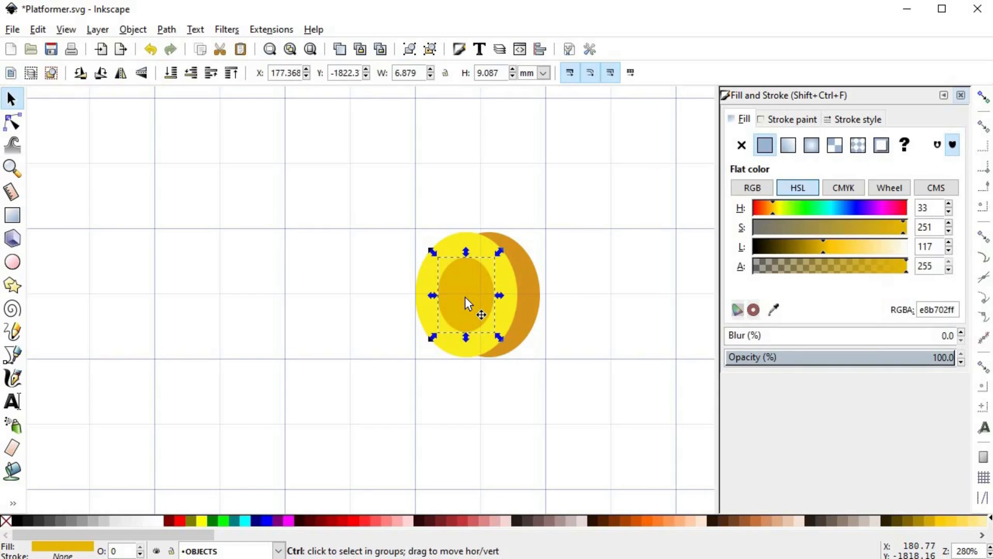
click(632, 521)
drag(456, 296, 473, 299)
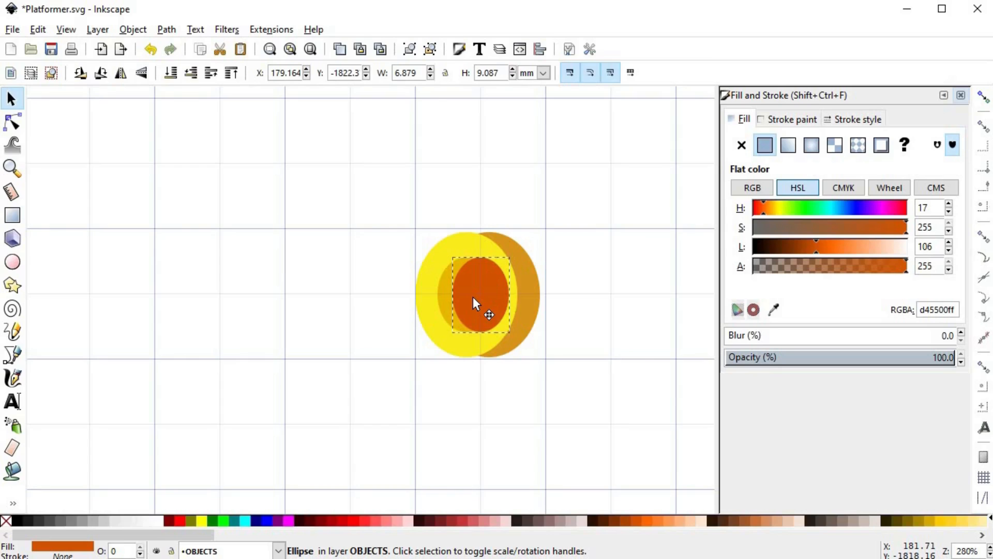
drag(483, 294, 480, 294)
shift+click(445, 285)
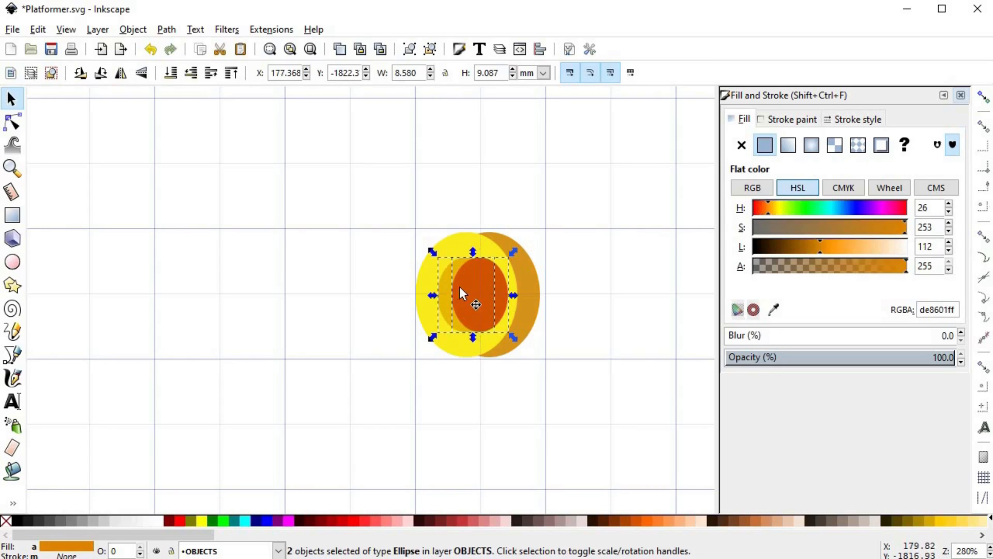
key(ctrl+minus)
Step: Recolour the inner crescent vivid orange with hue 22 and lightness 122
click(775, 248)
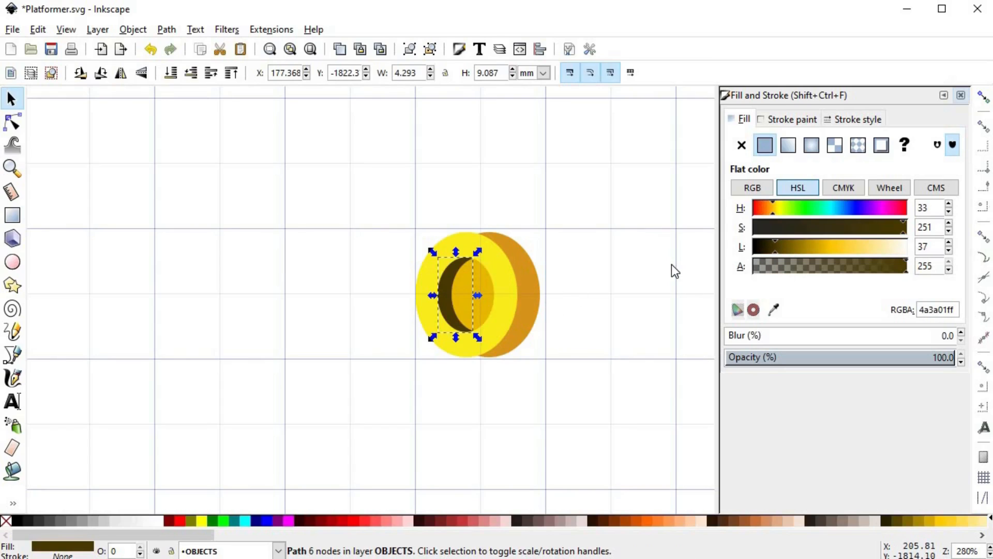
drag(770, 211, 766, 211)
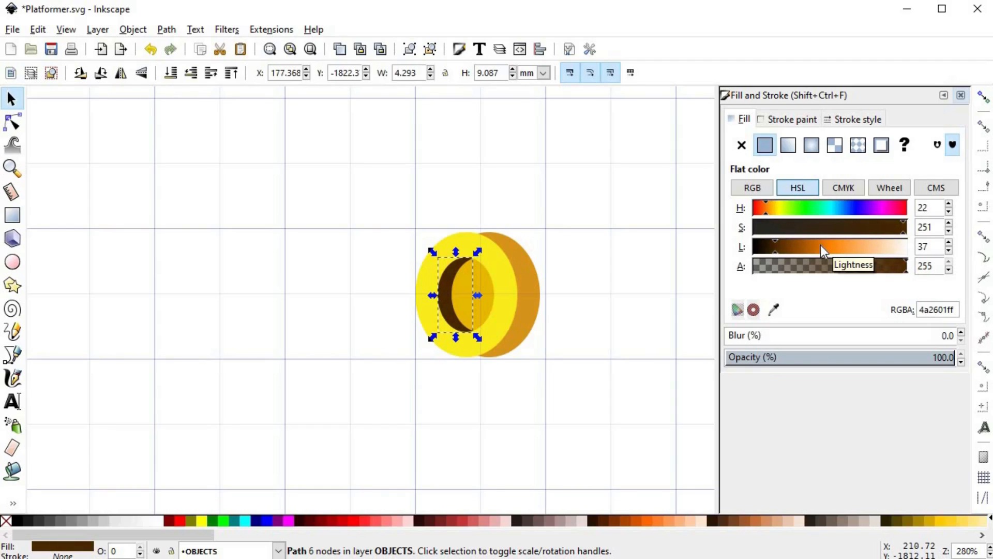
drag(821, 246, 827, 246)
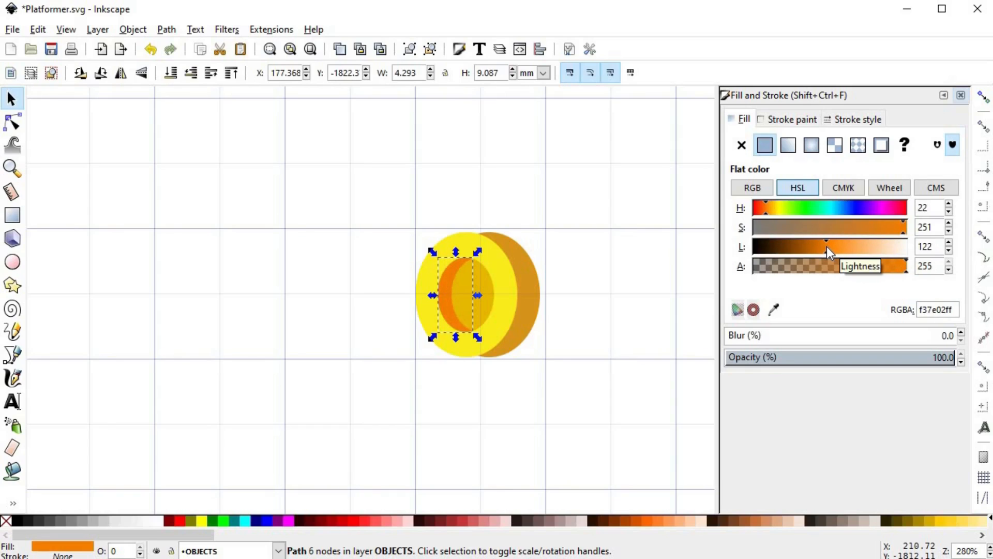
Step: Reduce the saturation of the orange inner crescent to a duller orange
click(882, 228)
drag(880, 228, 878, 231)
click(576, 304)
key(space)
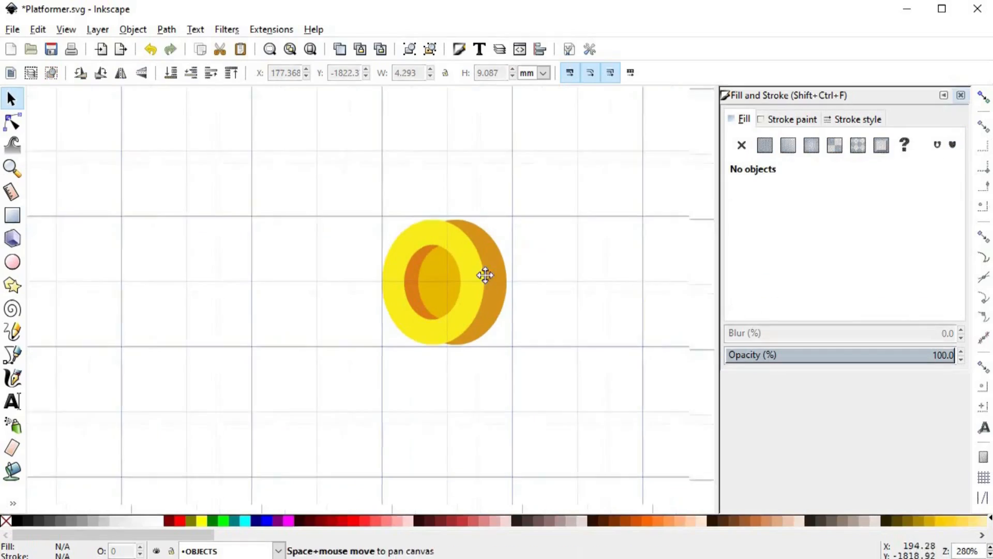
drag(485, 276, 481, 281)
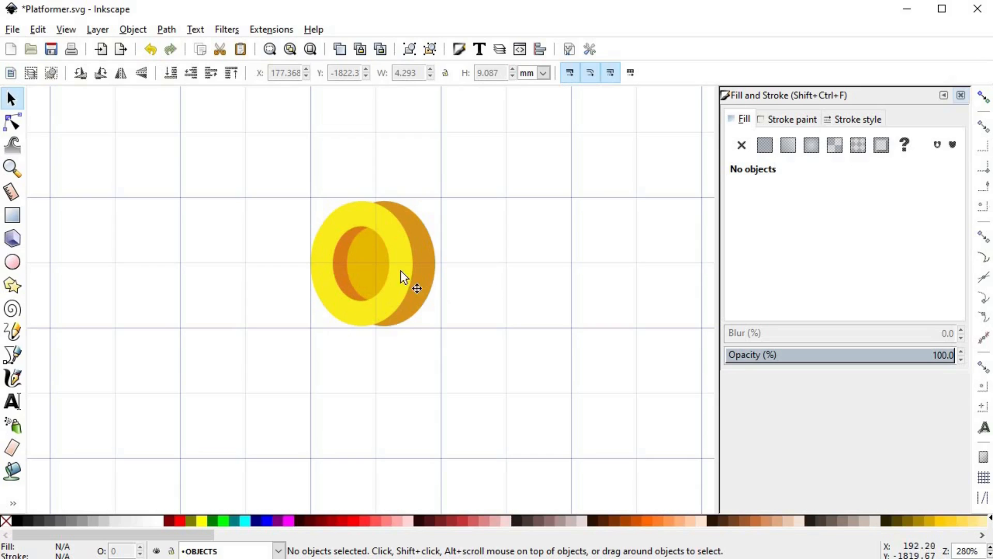
Step: Duplicate the golden inner ellipse, shift a brown copy about 0.9 mm right and subtract a golden duplicate from it to form a right-side crescent
click(371, 258)
key(ctrl+d)
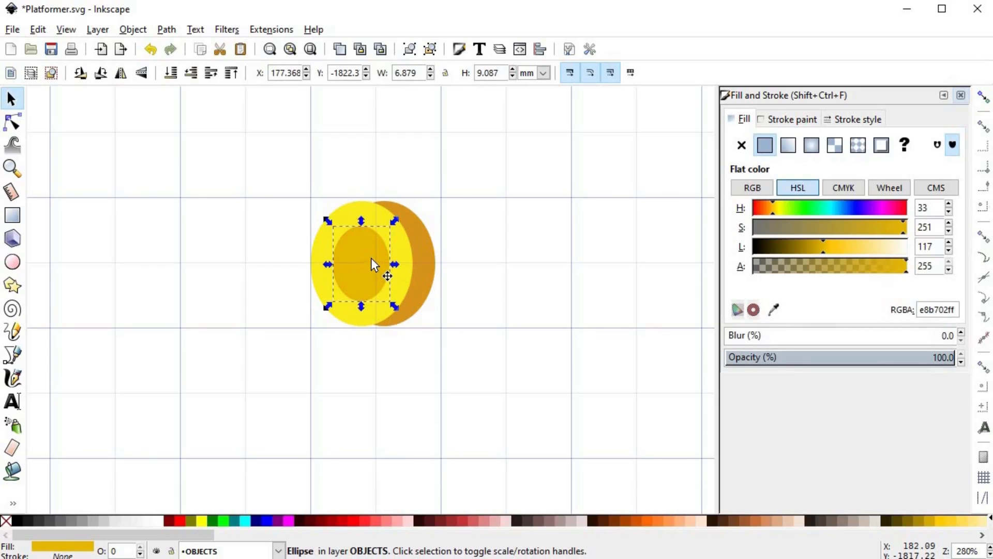
click(544, 520)
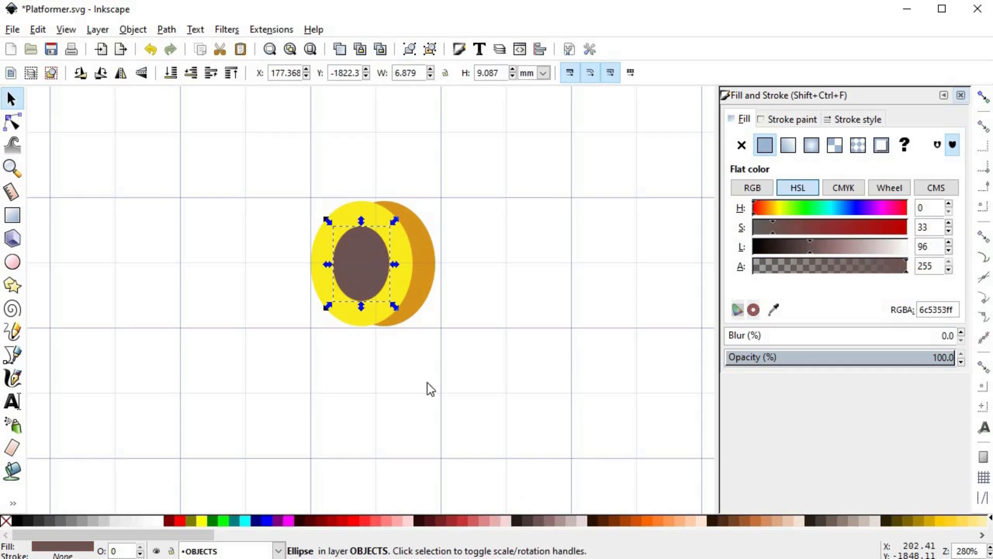
drag(345, 263, 353, 267)
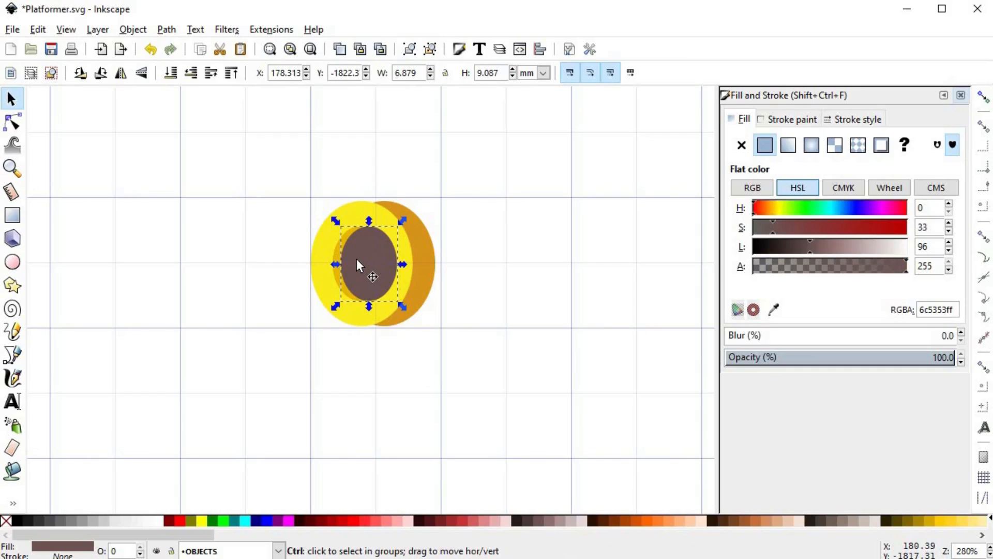
click(191, 75)
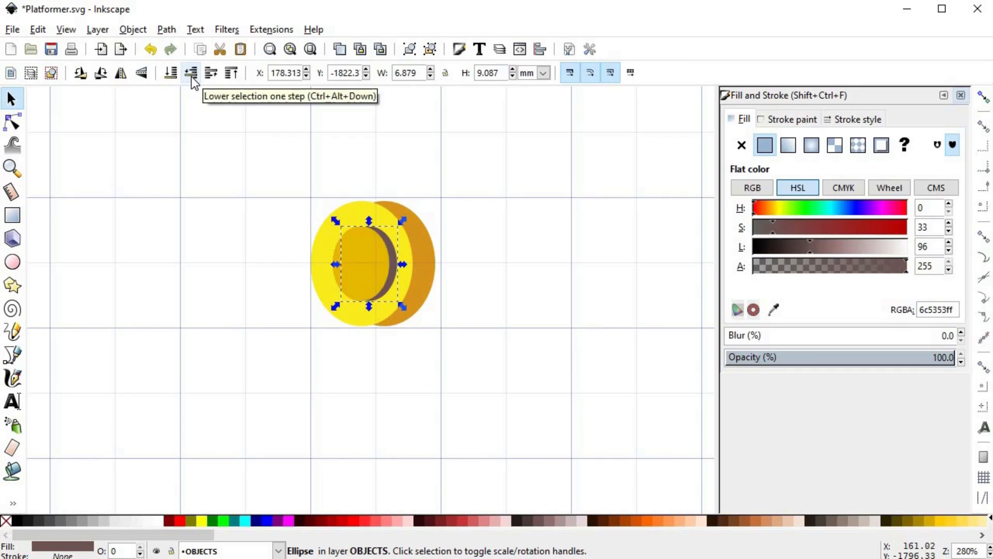
shift+click(369, 268)
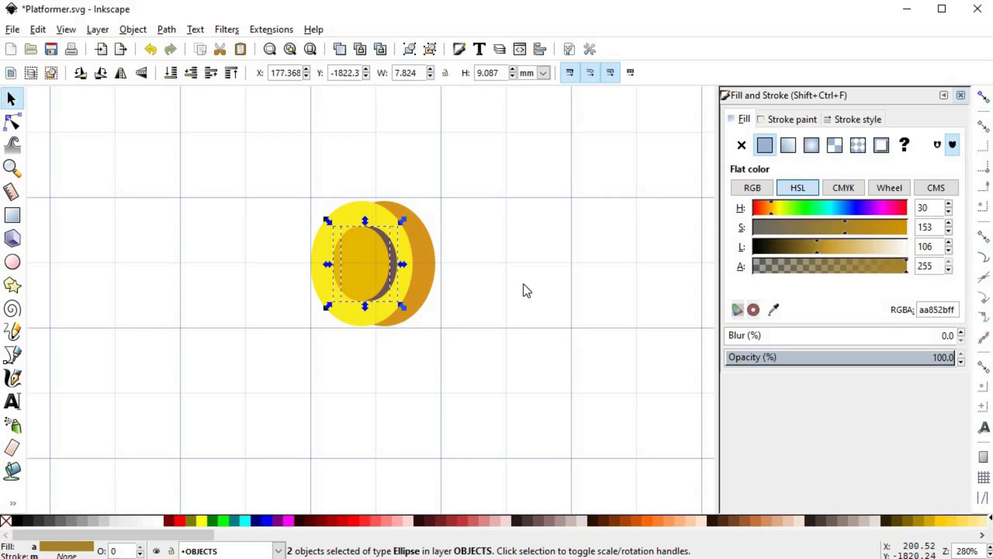
key(ctrl+minus)
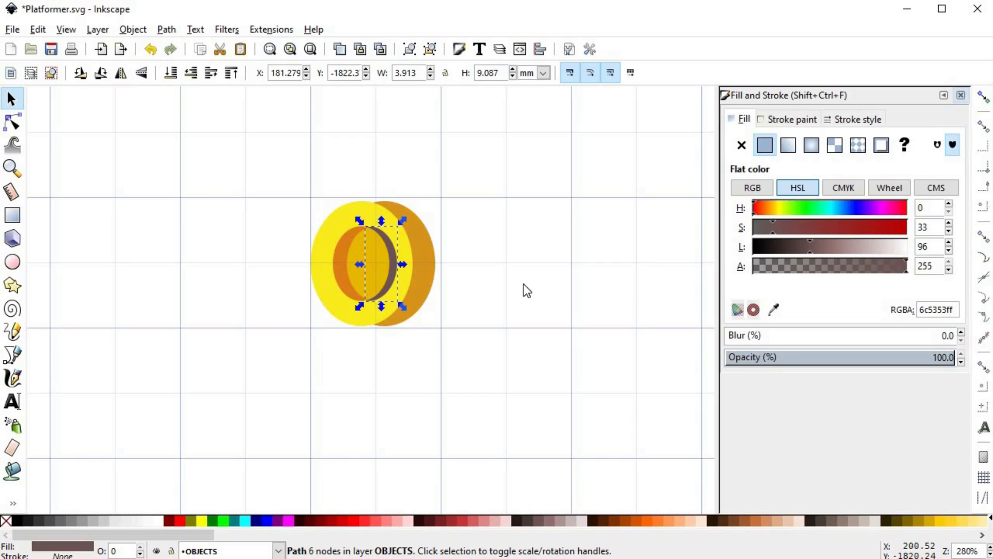
Step: Recolour the brown crescent from the coin's yellow face, adjusted to pale yellow with hue 40, saturation 237 and lightness 206
key(d)
click(411, 252)
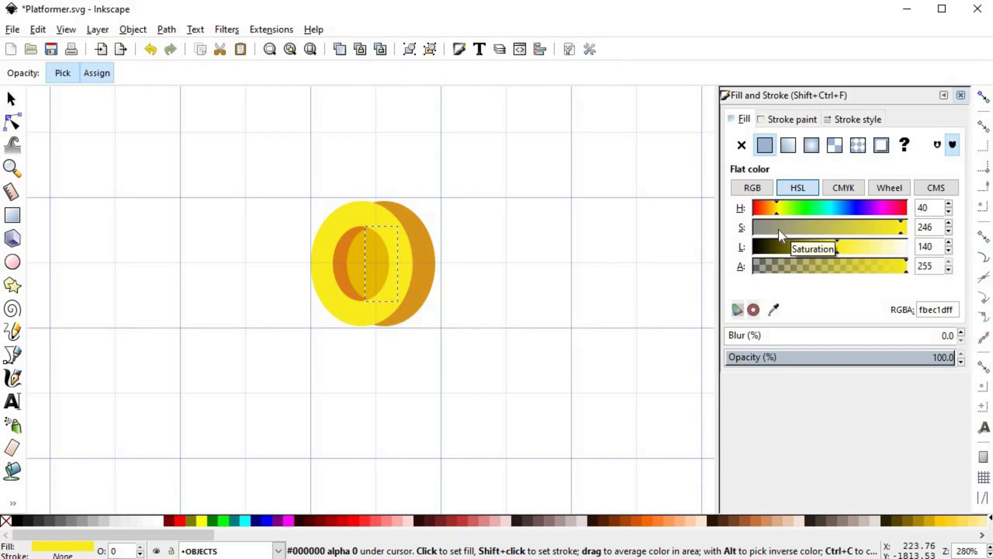
click(877, 247)
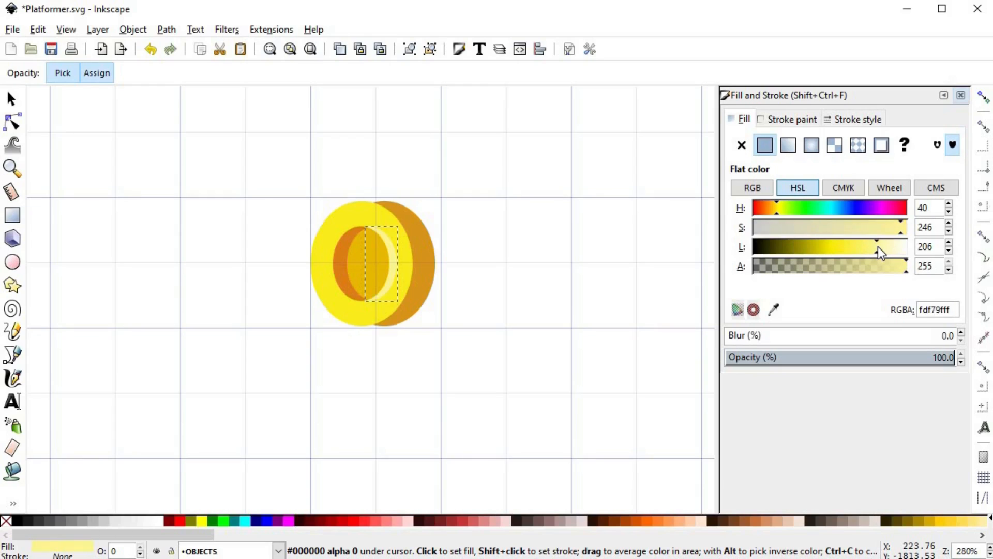
click(896, 232)
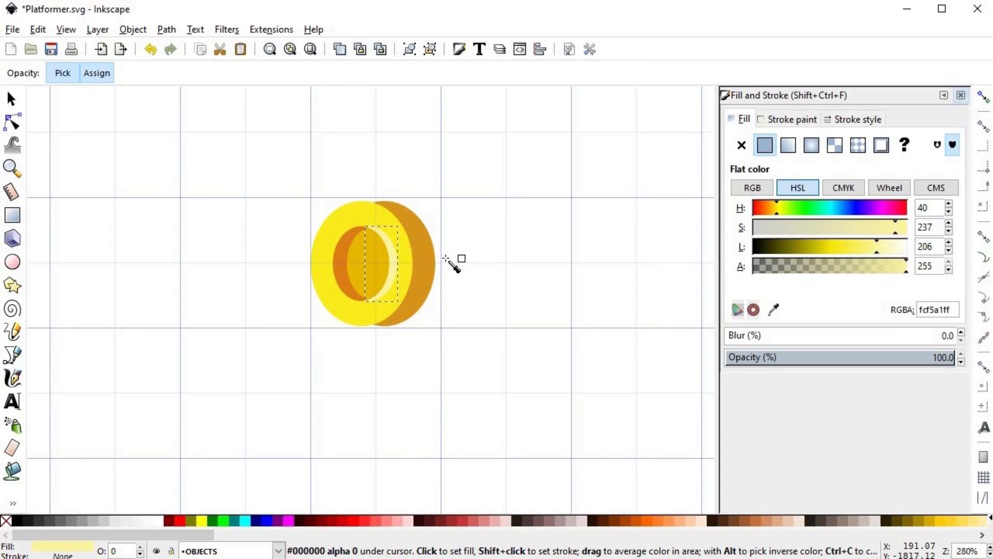
key(s)
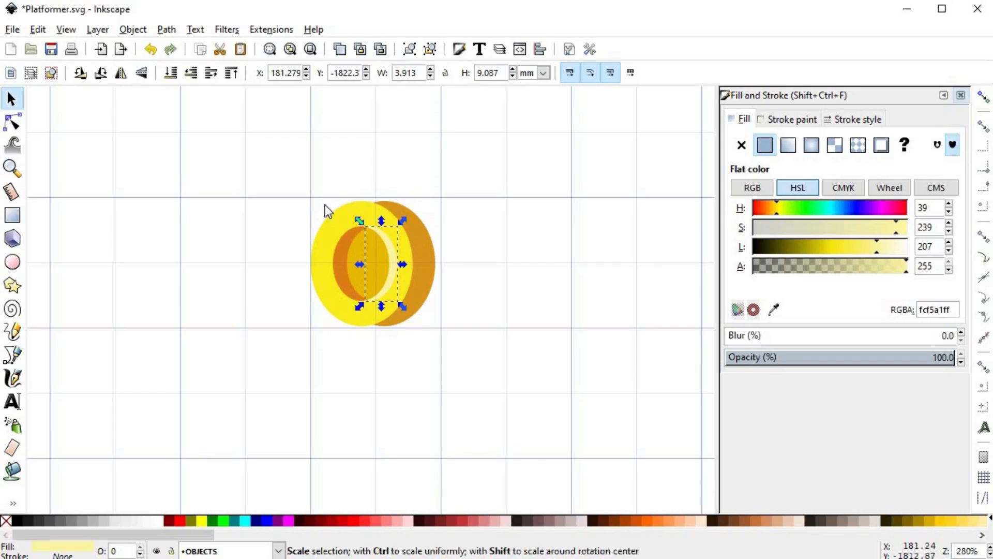
Step: Draw a closed four-sided diagonal band across the coin from its upper left to its lower right and adjust its corner nodes
key(b)
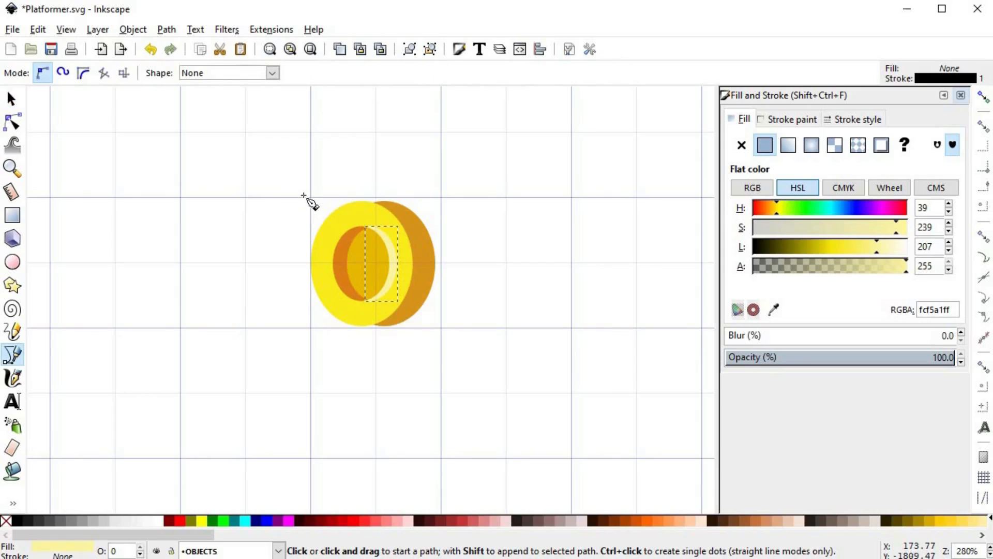
click(303, 195)
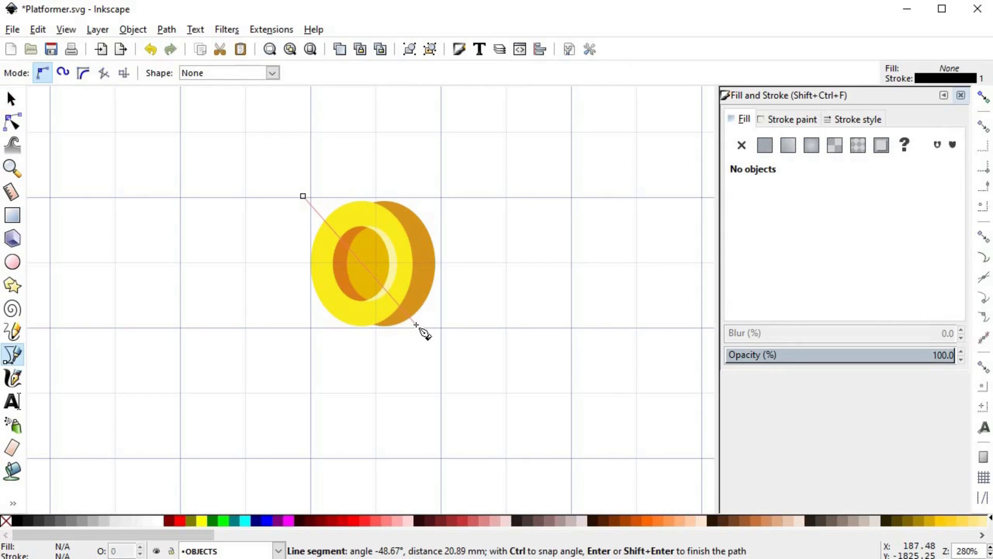
click(417, 325)
click(387, 346)
click(274, 201)
click(304, 197)
key(n)
drag(304, 196, 314, 194)
mouse_move(387, 346)
mouse_down()
mouse_move(402, 346)
mouse_move(396, 340)
mouse_up()
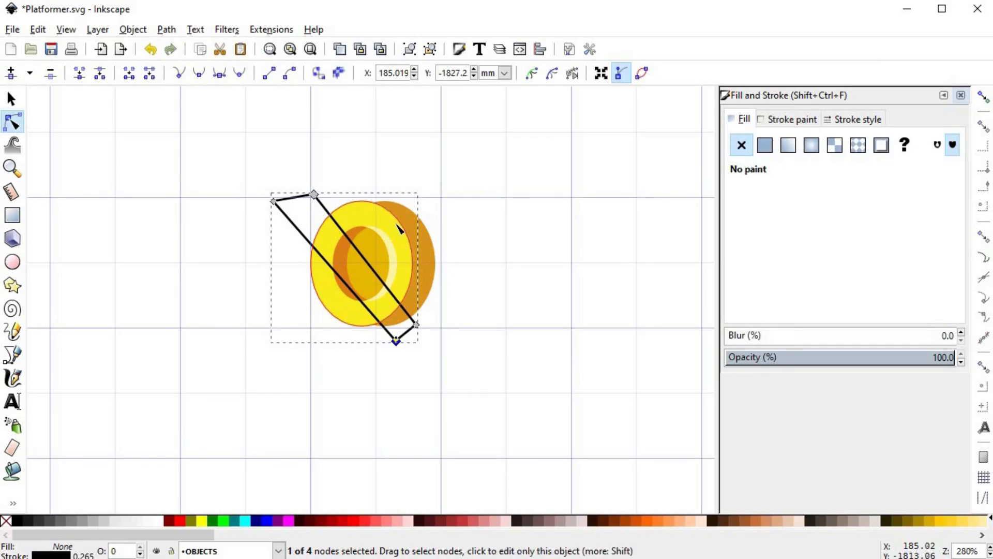
Step: Duplicate the yellow coin face and intersect the copy with the diagonal band
key(s)
click(398, 226)
key(ctrl+d)
shift+click(316, 194)
key(ctrl+*)
Step: Fill the clipped band with the crescent's pale yellow, remove its stroke and lower it behind the coin's recess
key(d)
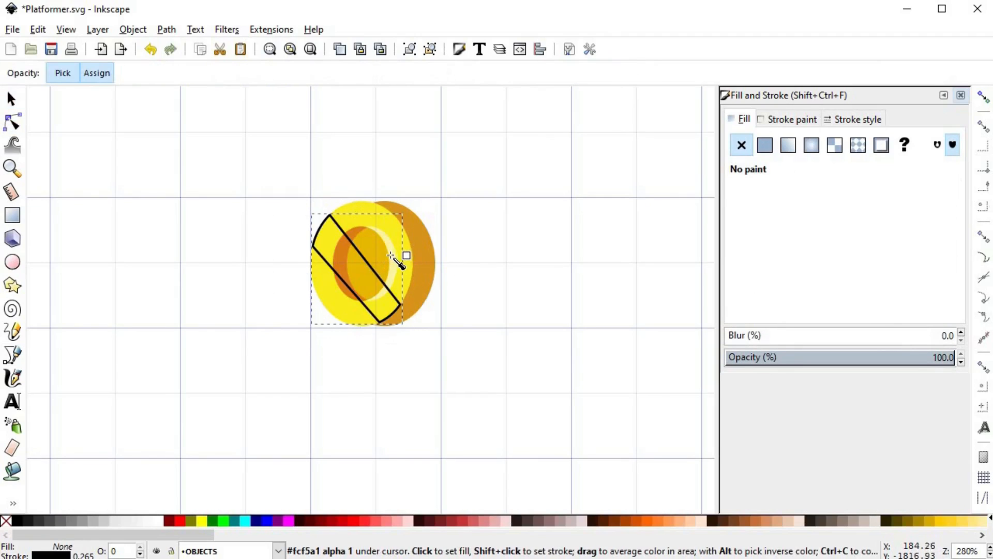
click(394, 254)
shift+click(6, 520)
key(s)
click(194, 73)
click(337, 225)
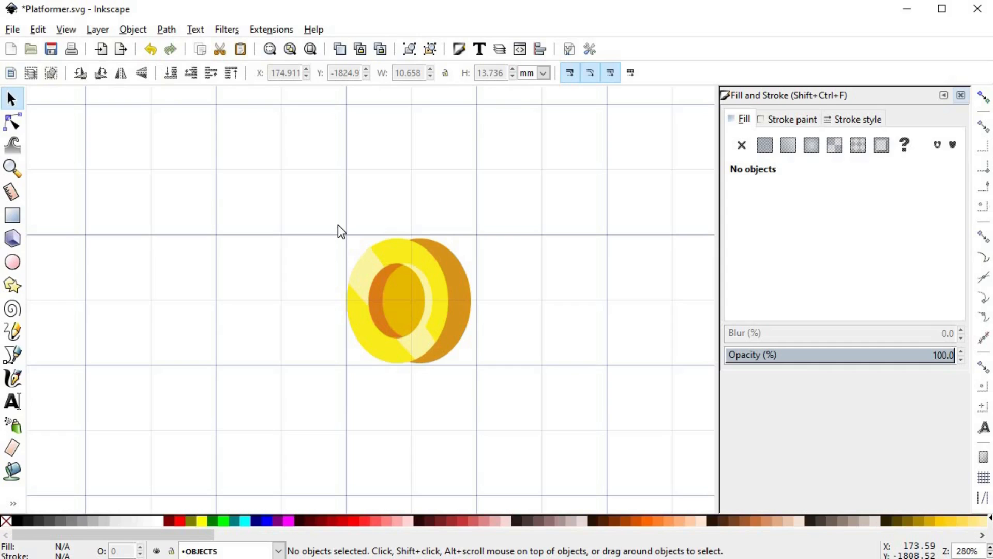
Step: Draw a closed outline of narrow diagonal strips over the pale highlight band with the Pen tool
key(b)
click(350, 236)
click(441, 358)
click(336, 229)
click(331, 244)
click(385, 297)
click(376, 296)
click(320, 250)
click(309, 222)
click(351, 236)
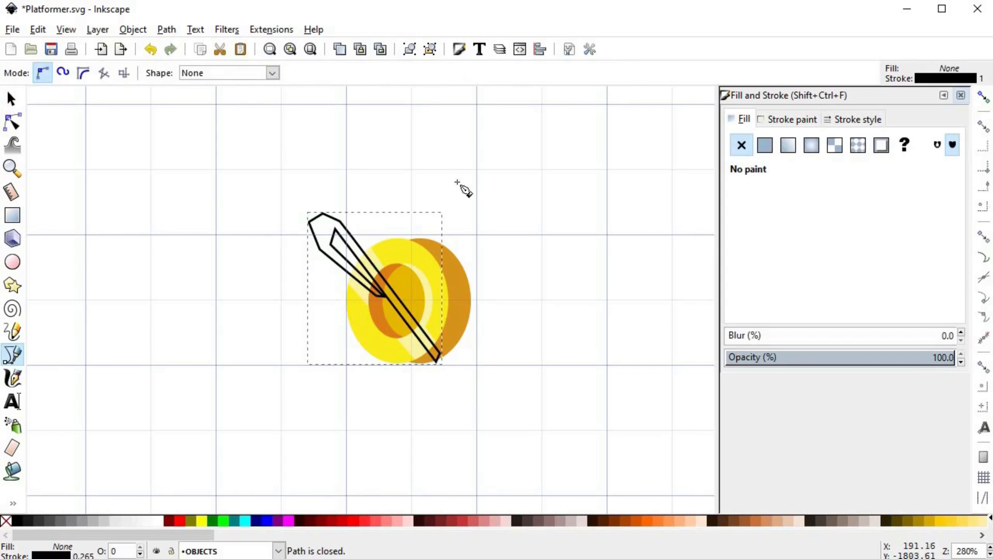
Step: Adjust the nodes of the strip outline to refine its narrow diagonal prongs
key(n)
drag(436, 361, 439, 359)
scroll(361, 305, up, 2)
drag(391, 286, 397, 287)
drag(299, 184, 293, 195)
drag(340, 165, 341, 161)
Step: Subtract the strip outline from the pale highlight band to split it into thinner stripes
key(s)
shift+click(391, 214)
key(ctrl+minus)
click(268, 188)
scroll(309, 236, down, 7)
scroll(315, 261, up, 2)
scroll(315, 262, down, 1)
scroll(317, 268, up, 2)
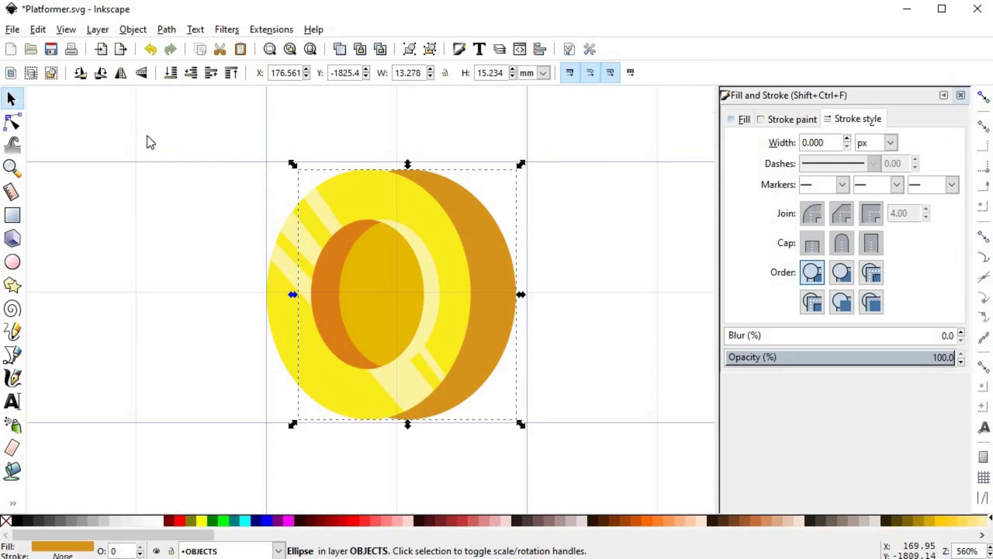
Step: Duplicate all the coin's parts and unite the copies into one solid silhouette
drag(135, 122, 591, 449)
key(ctrl+d)
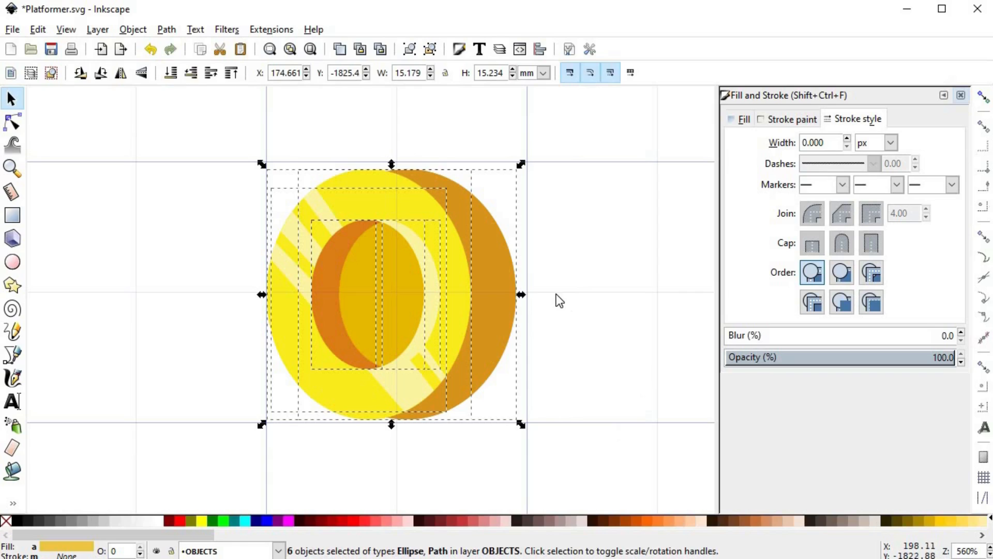
key(ctrl+plus)
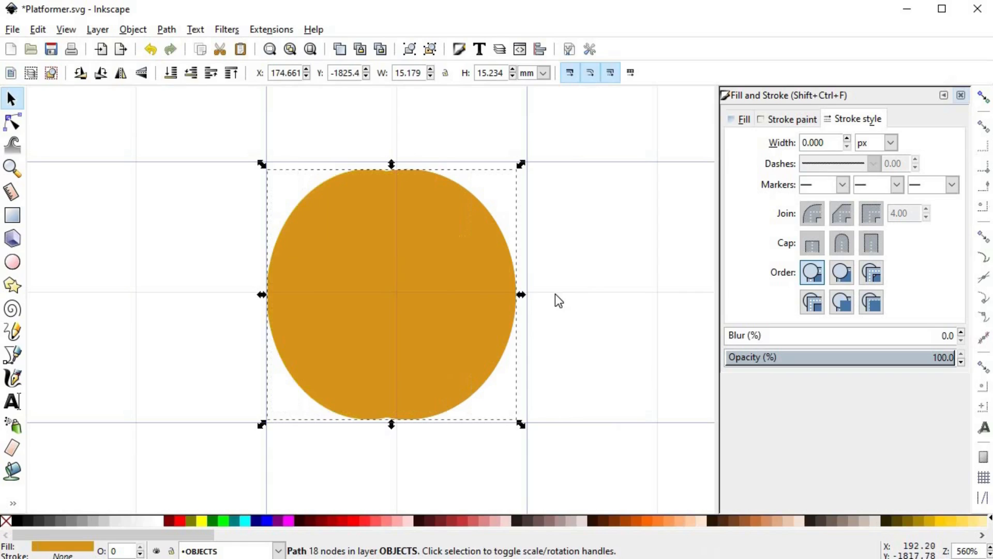
Step: Give the coin silhouette a flat dark olive stroke 6 px wide and send it behind the other parts
click(780, 116)
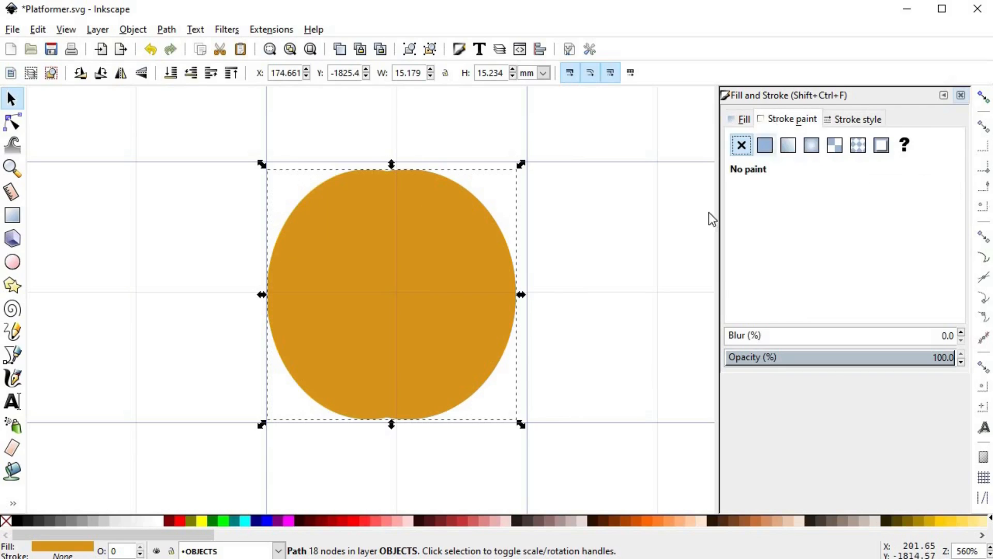
click(771, 147)
click(170, 72)
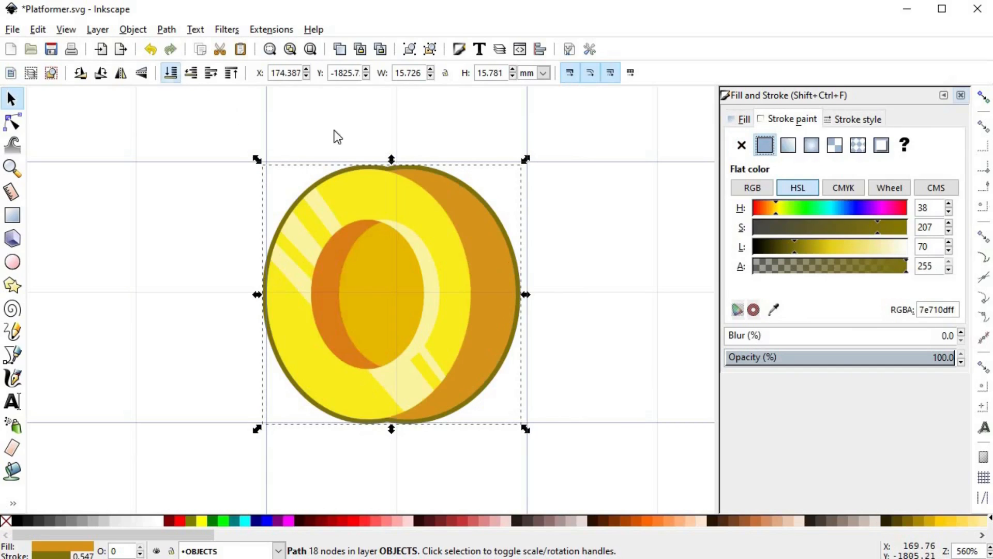
click(851, 122)
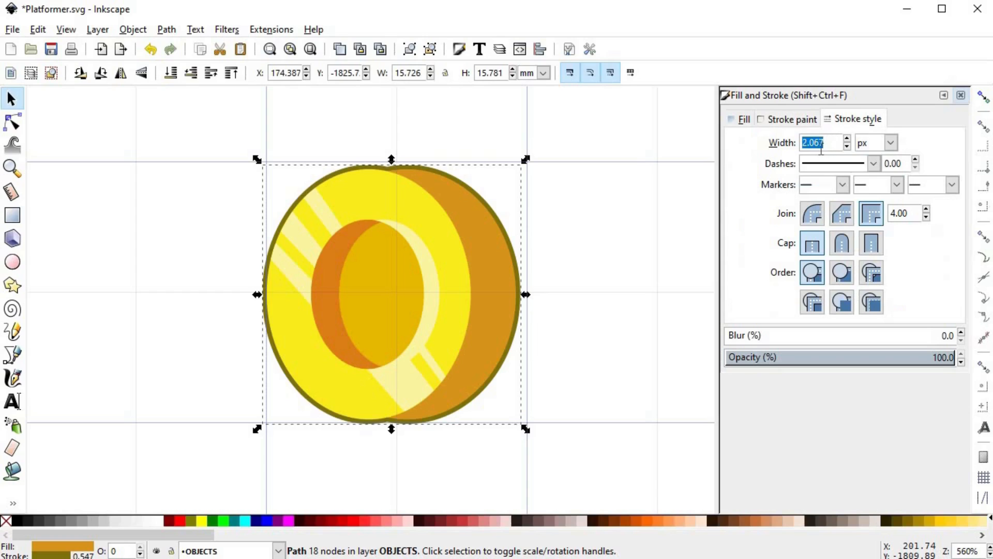
text(6)
key(Return)
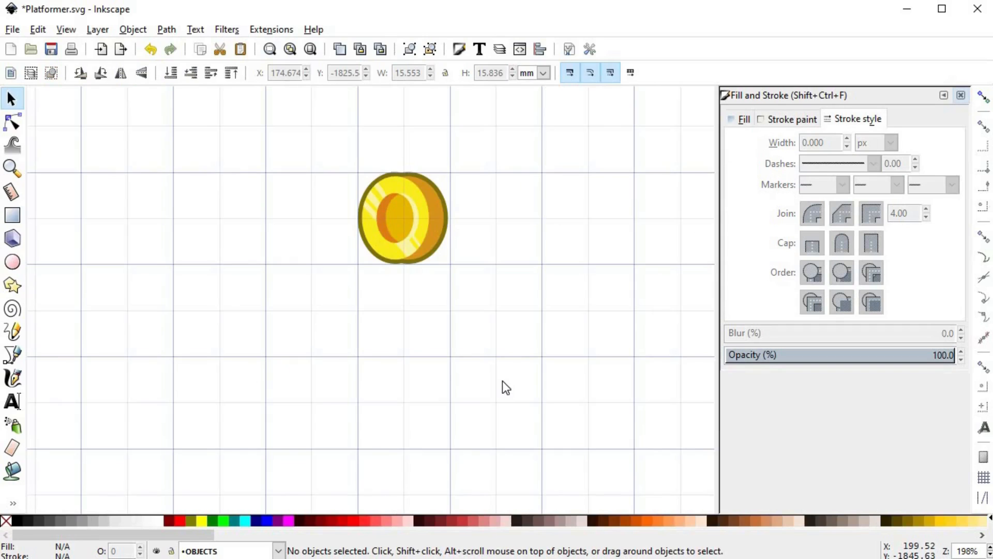
Step: Select all parts of the outlined coin and scale it narrower
drag(322, 116, 473, 285)
drag(452, 219, 419, 239)
click(485, 298)
click(411, 238)
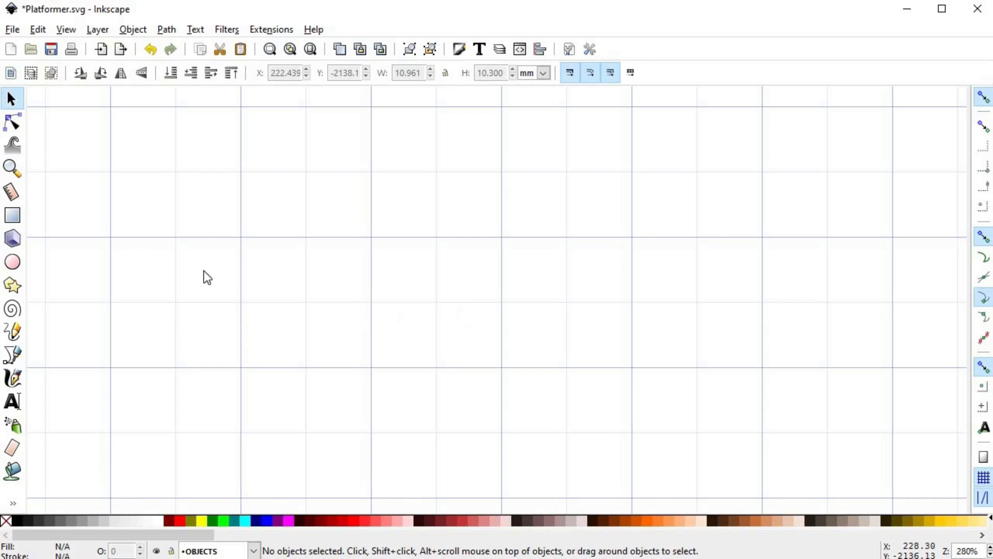
Step: Draw a grid-aligned 15.875 mm grey square in an empty area and turn snapping off
click(13, 214)
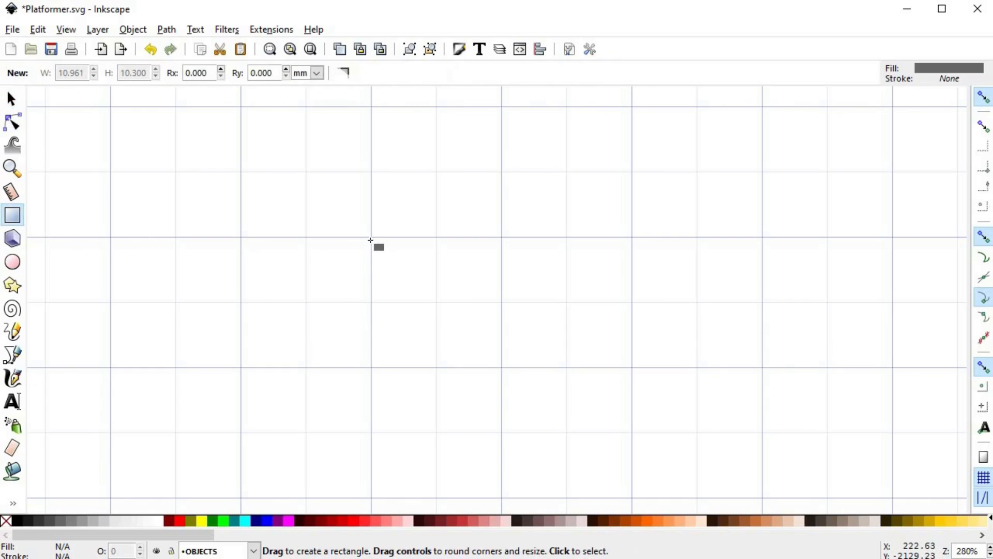
drag(371, 237, 507, 375)
click(979, 98)
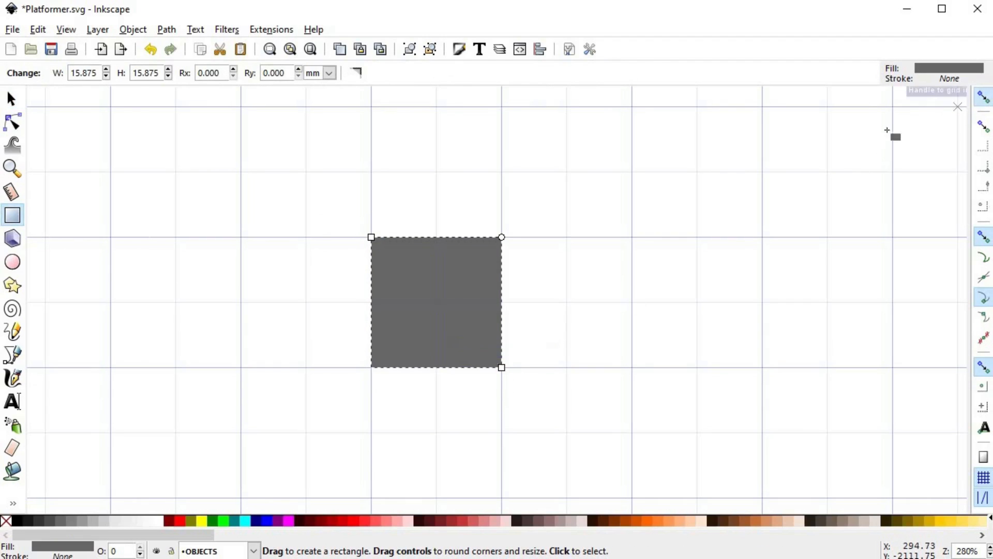
Step: Round the grey square's corners to a radius of about 1.8 mm
key(n)
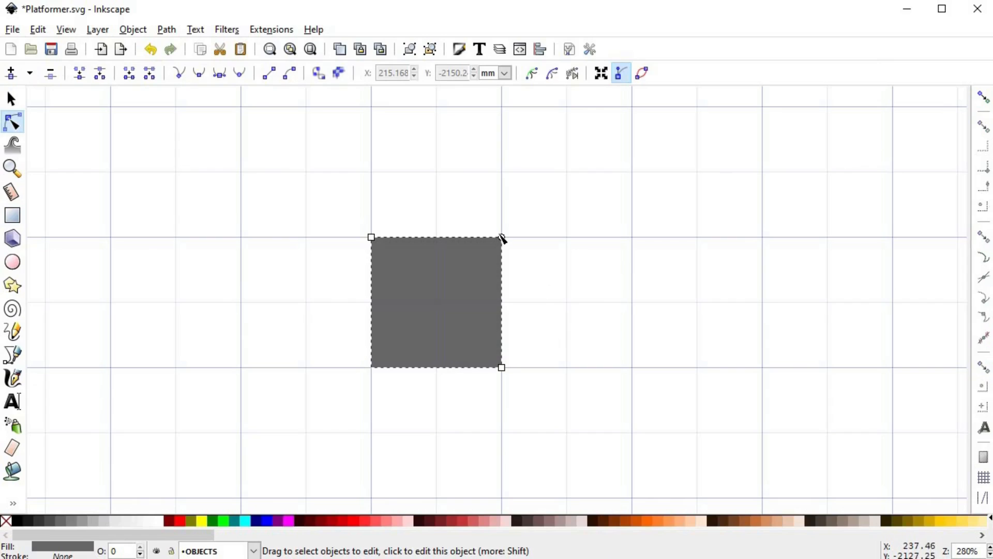
drag(501, 237, 502, 251)
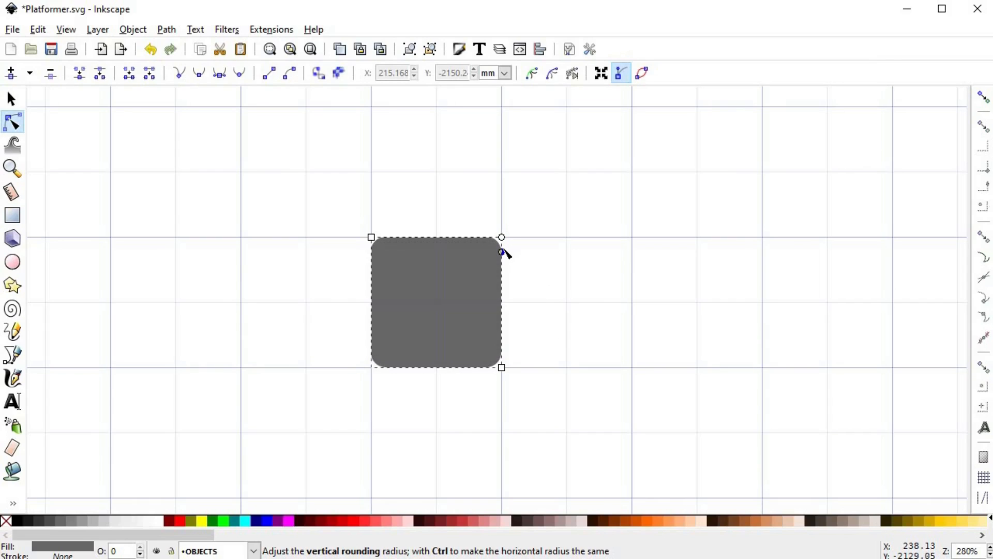
key(s)
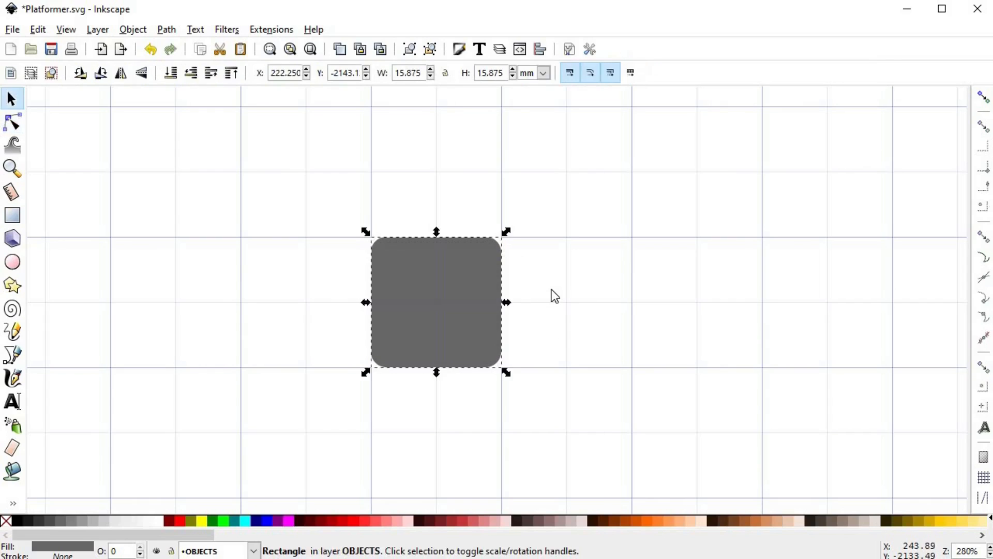
Step: Recolour the rounded square golden brown with hue 26 and saturation 156, and lighten it slightly
key(ctrl+shift+f)
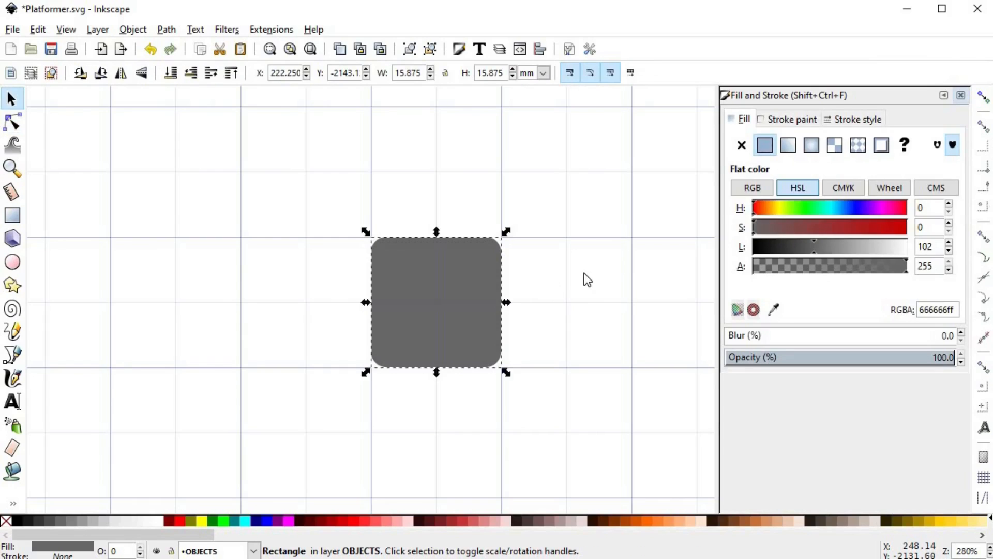
click(768, 210)
click(843, 230)
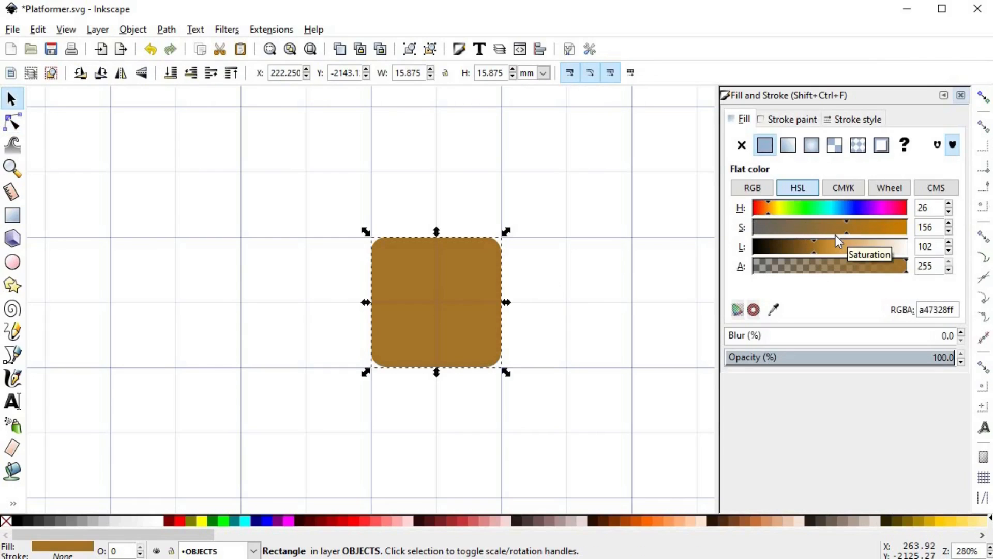
click(821, 246)
click(560, 317)
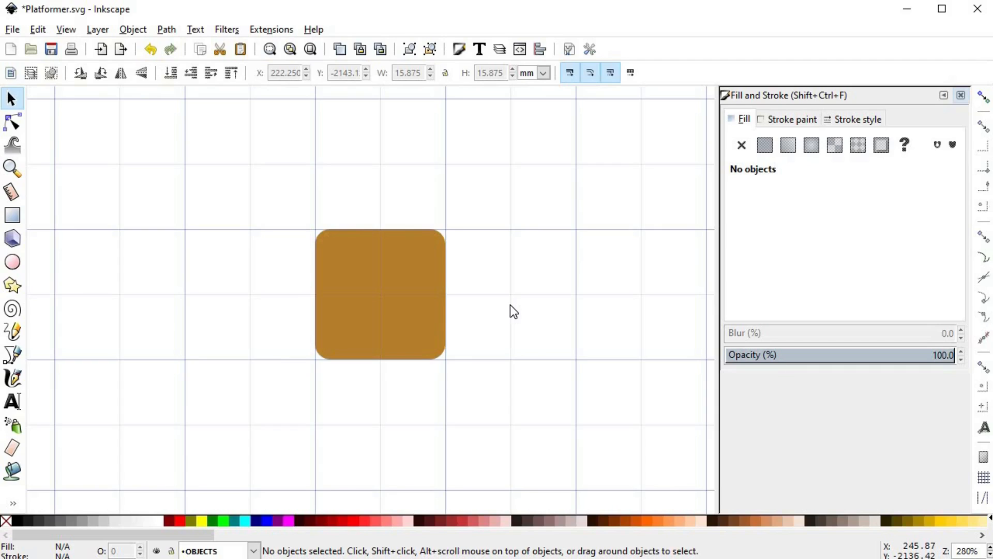
Step: Draw two closed four-sided plank outlines with the Bezier pen, one across the square's upper edge and one across its lower edge
key(b)
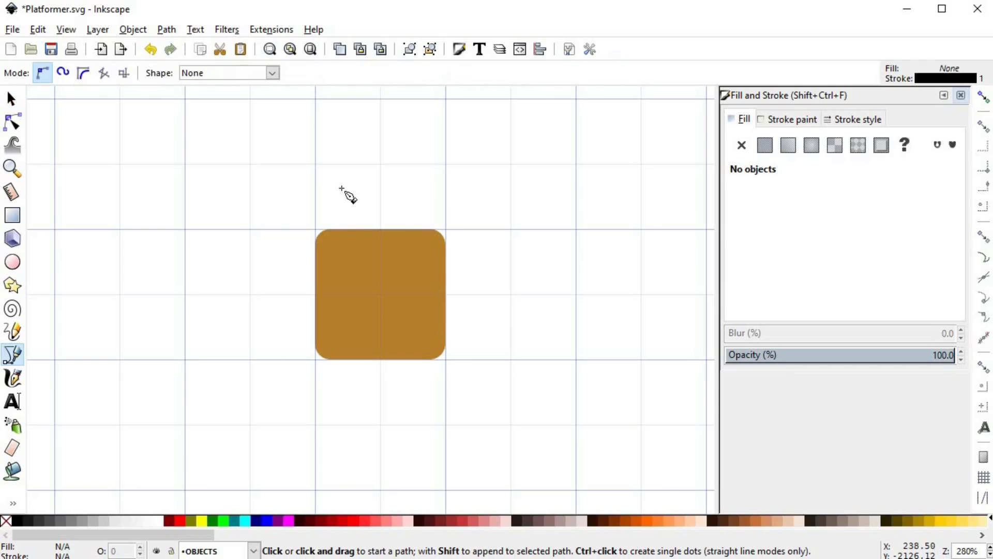
click(299, 255)
click(481, 255)
click(480, 212)
click(274, 218)
click(299, 256)
click(299, 333)
click(471, 337)
click(456, 380)
click(297, 374)
click(299, 333)
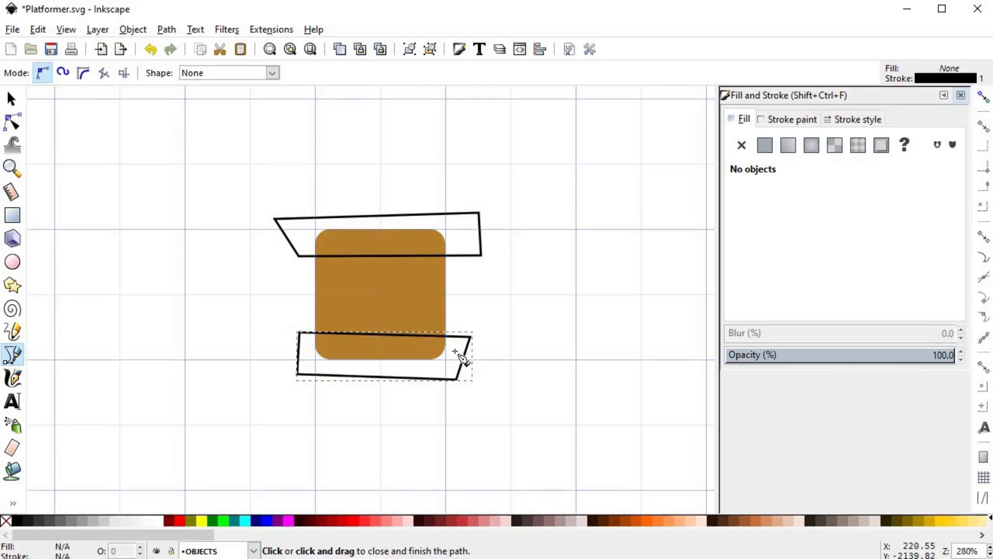
Step: Draw an upright four-sided plank outline over the square's left edge and adjust its top inner corner node
click(336, 210)
click(352, 379)
click(281, 379)
click(305, 208)
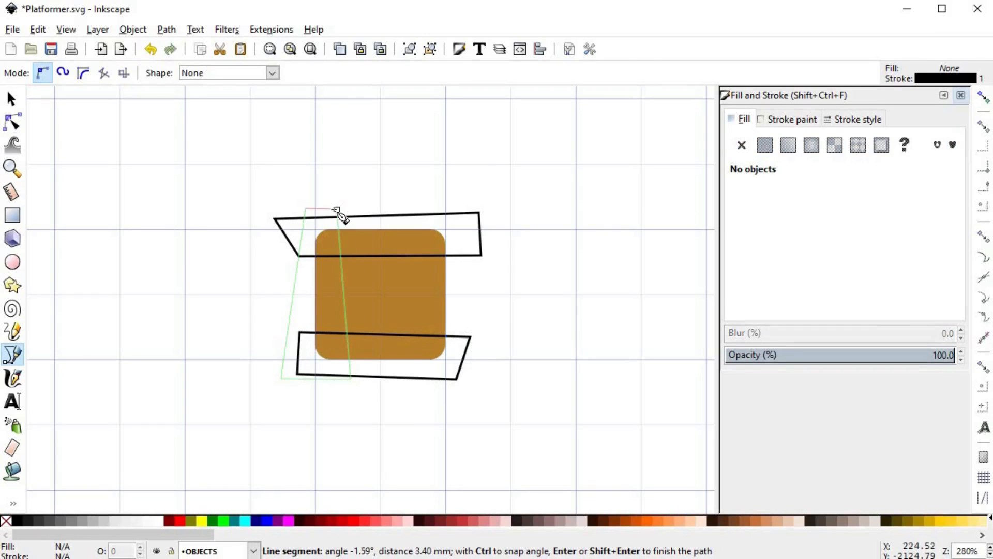
click(337, 209)
key(n)
drag(338, 210, 342, 209)
Step: Draw an upright four-sided plank outline over the square's right edge and adjust its two inner corner nodes
key(b)
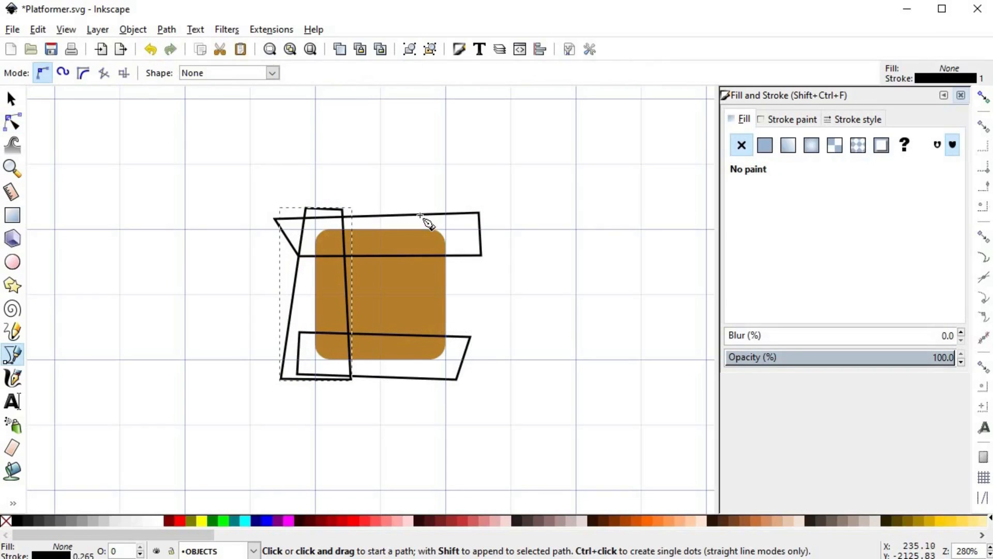
click(418, 214)
click(413, 378)
click(476, 381)
click(454, 216)
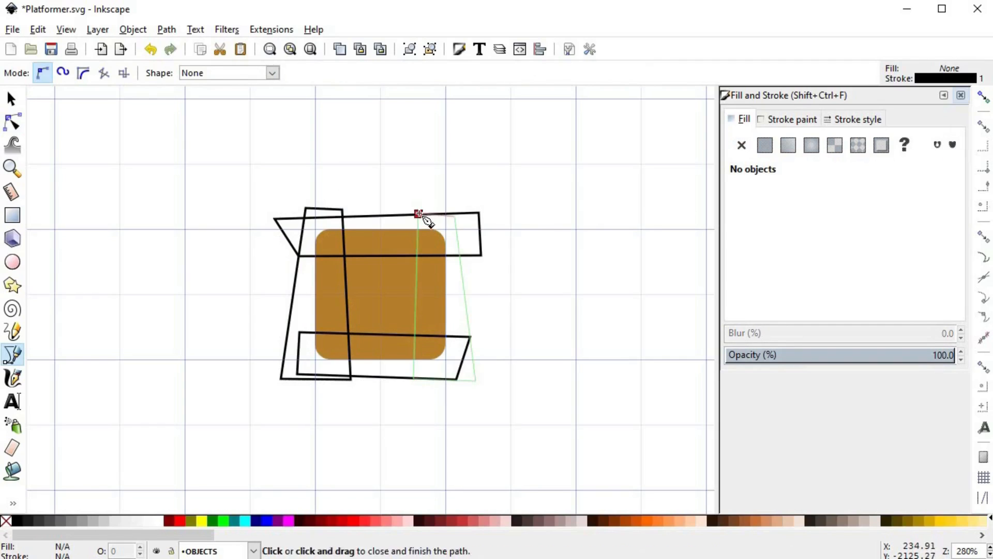
click(419, 213)
key(n)
drag(414, 379, 418, 379)
drag(418, 214, 416, 213)
Step: Draw a closed diagonal plank outline running from the square's lower-left corner to its upper-right corner
scroll(384, 304, up, 1)
scroll(217, 339, up, 2)
scroll(155, 415, down, 1)
key(b)
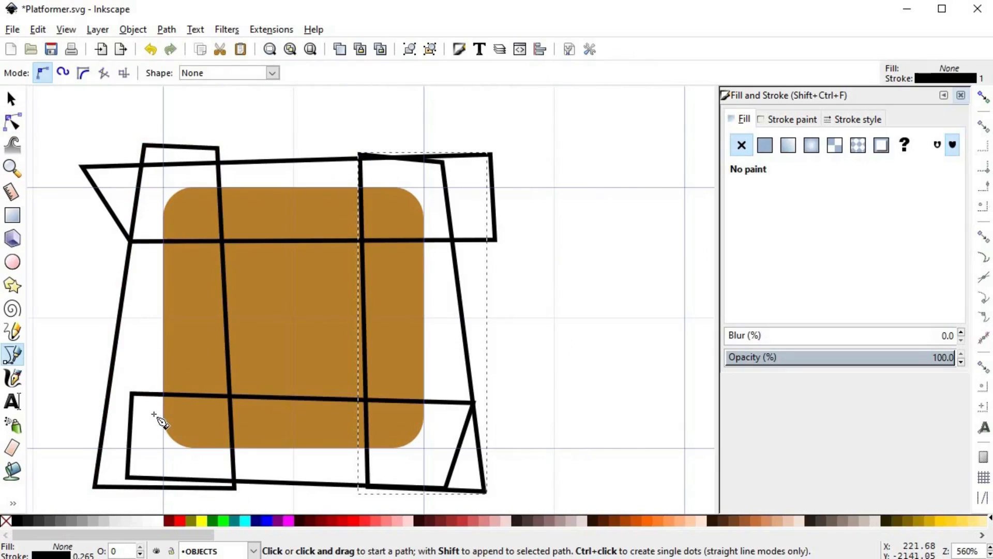
click(154, 414)
click(417, 159)
click(454, 203)
click(179, 473)
click(153, 413)
Step: Trim the top and bottom plank outlines to the rounded square by intersecting each with a duplicate of the square
key(s)
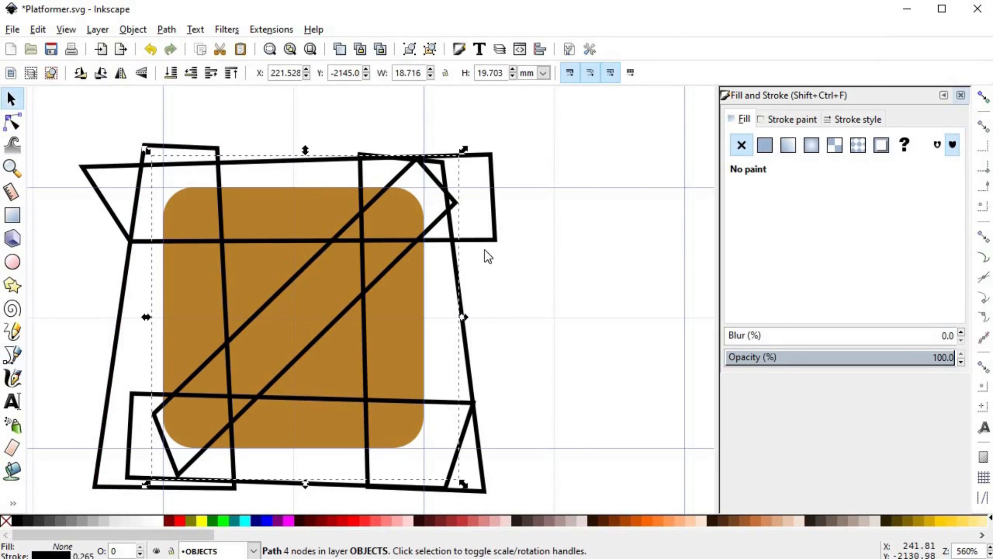
click(333, 229)
key(ctrl+d)
shift+click(491, 183)
key(ctrl+asterisk)
click(338, 361)
key(ctrl+d)
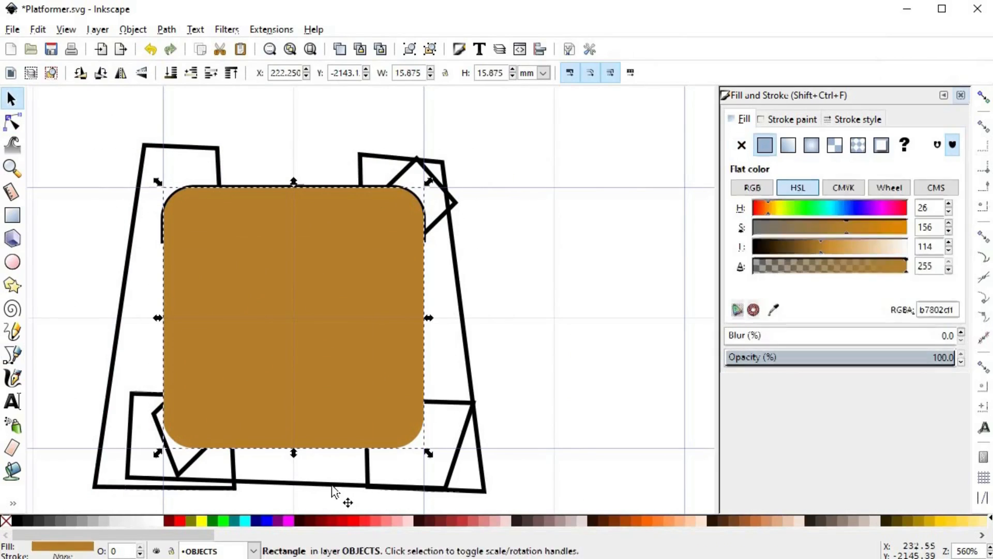
shift+click(331, 484)
key(ctrl+asterisk)
Step: Trim the right, diagonal and left plank outlines to the rounded square by intersecting each with a duplicate of the square
click(332, 359)
key(ctrl+d)
shift+click(461, 313)
key(ctrl+asterisk)
click(360, 342)
key(ctrl+d)
shift+click(454, 203)
key(ctrl+asterisk)
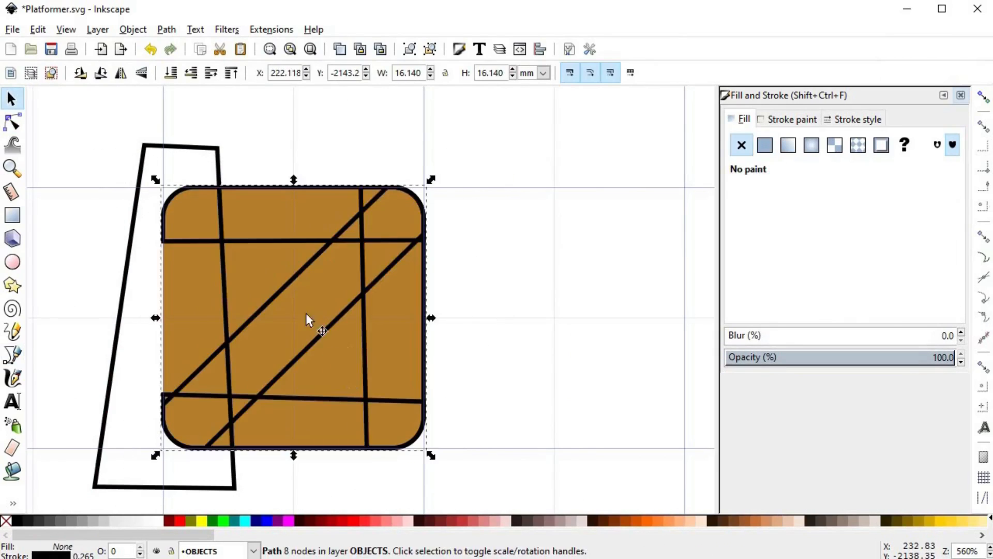
key(Delete)
Step: Fill the top plank with a flat light tan of hue 31, saturation 152 and lightness 155
click(292, 238)
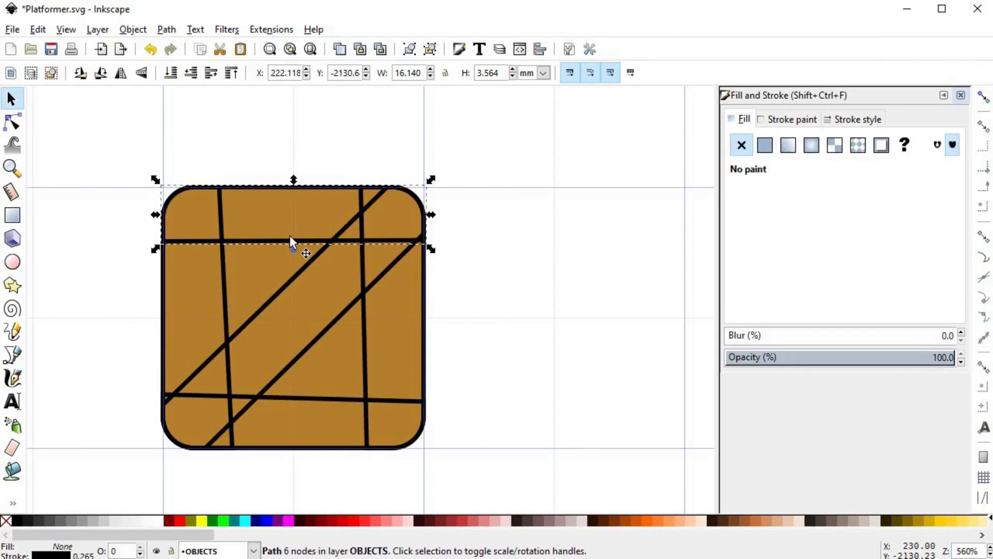
click(762, 145)
click(771, 215)
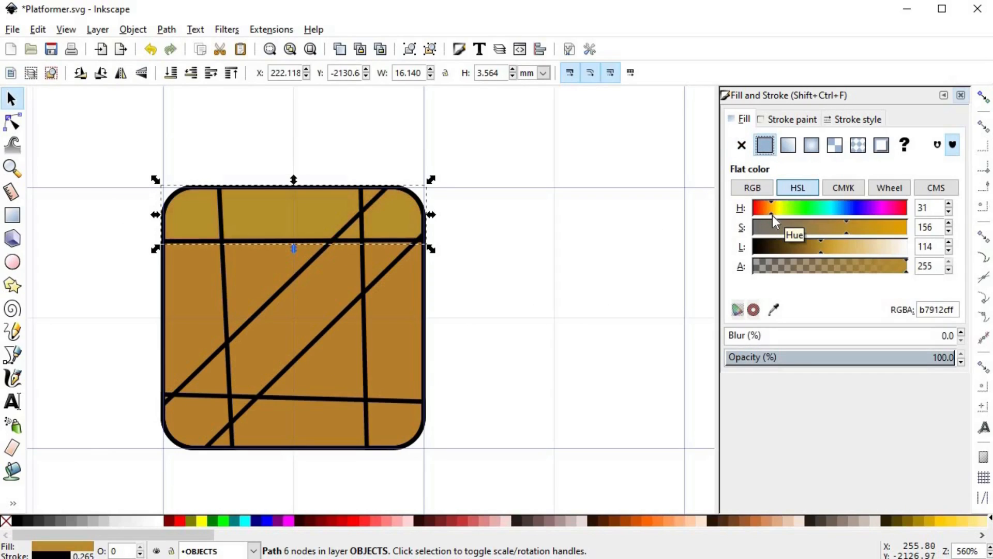
click(851, 247)
drag(853, 245, 847, 240)
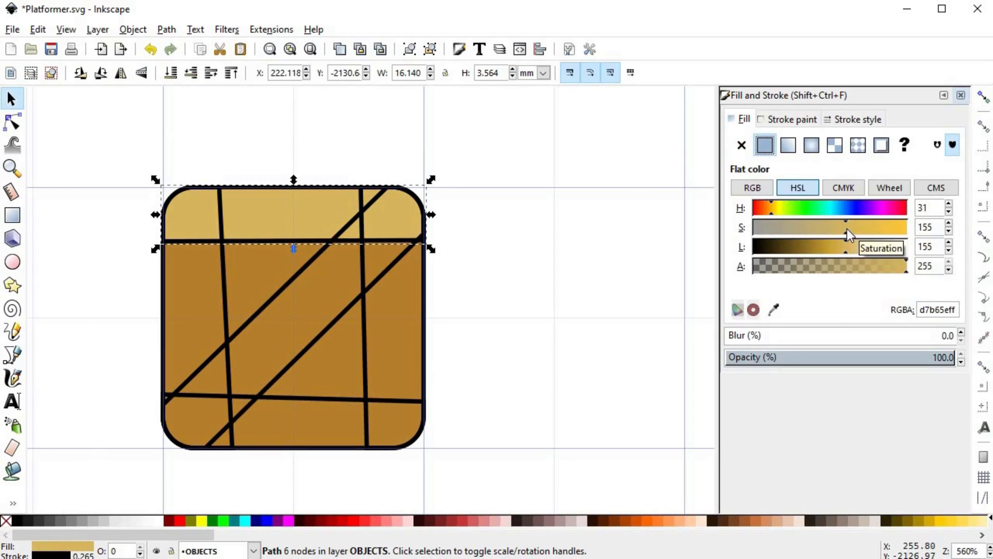
click(845, 229)
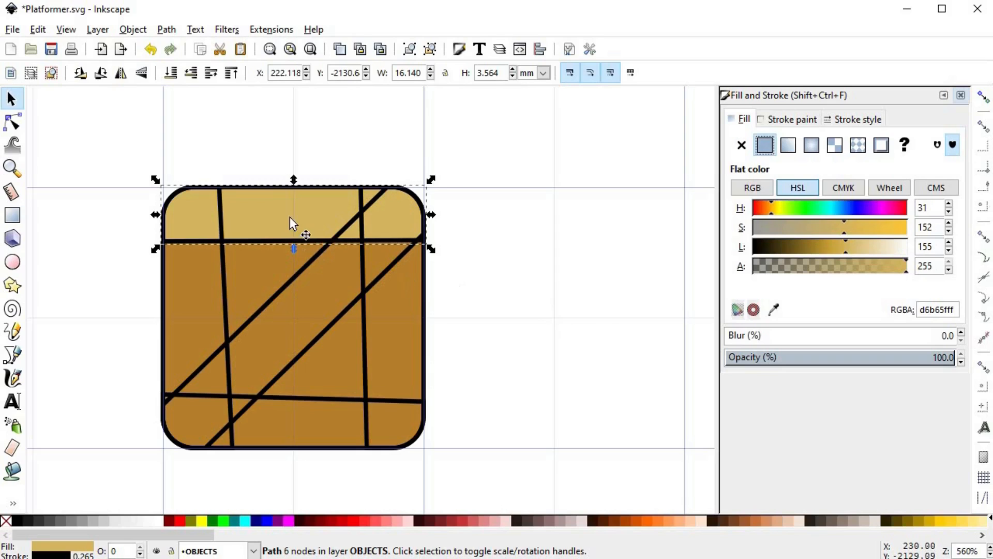
Step: Paste the top plank's style onto the bottom, right, diagonal and left planks
click(318, 392)
key(ctrl+shift+v)
click(363, 324)
key(ctrl+shift+v)
click(280, 293)
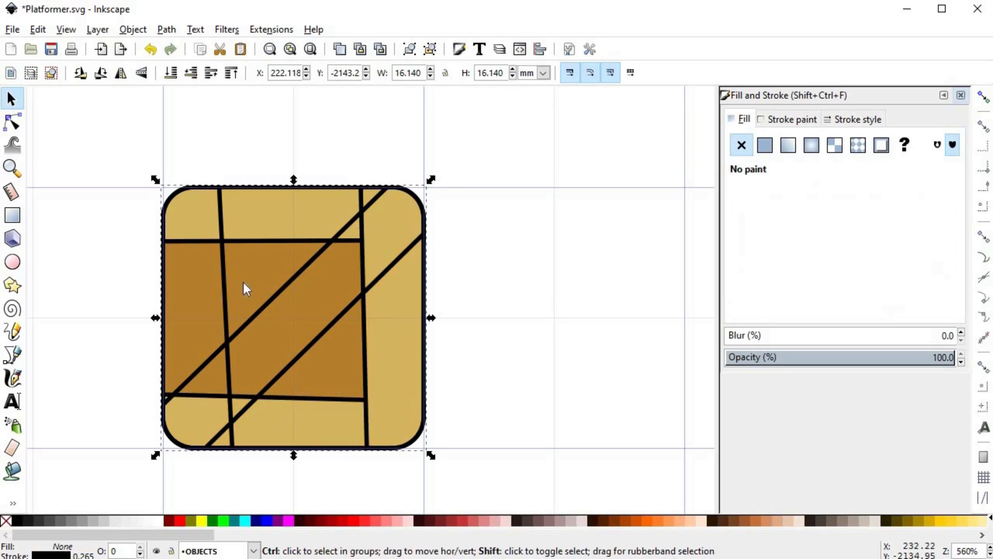
key(ctrl+shift+v)
click(225, 282)
key(ctrl+shift+v)
Step: Restack the planks with the diagonal one behind the side planks and the bottom and top ones in front
key(Tab)
click(192, 73)
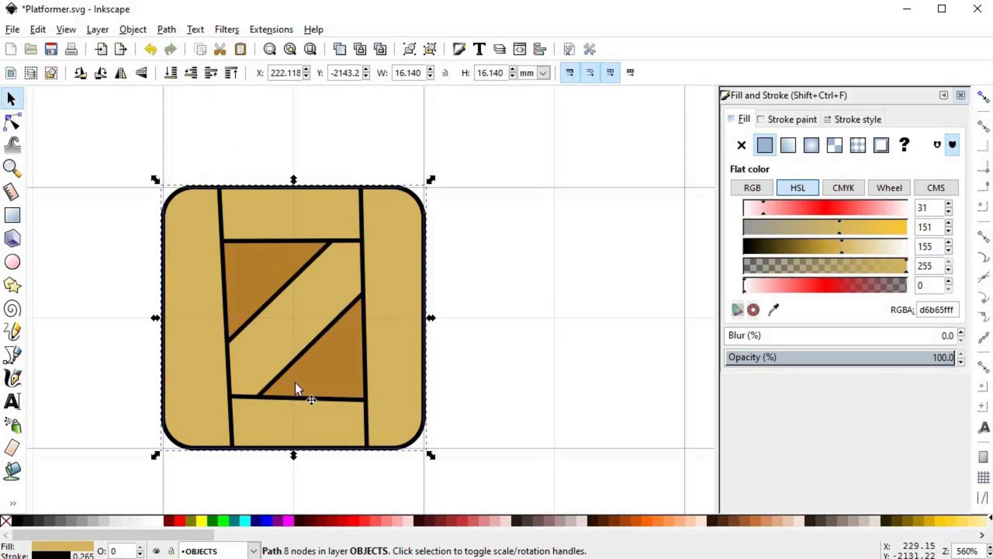
click(294, 392)
click(232, 73)
click(323, 212)
click(231, 75)
click(458, 339)
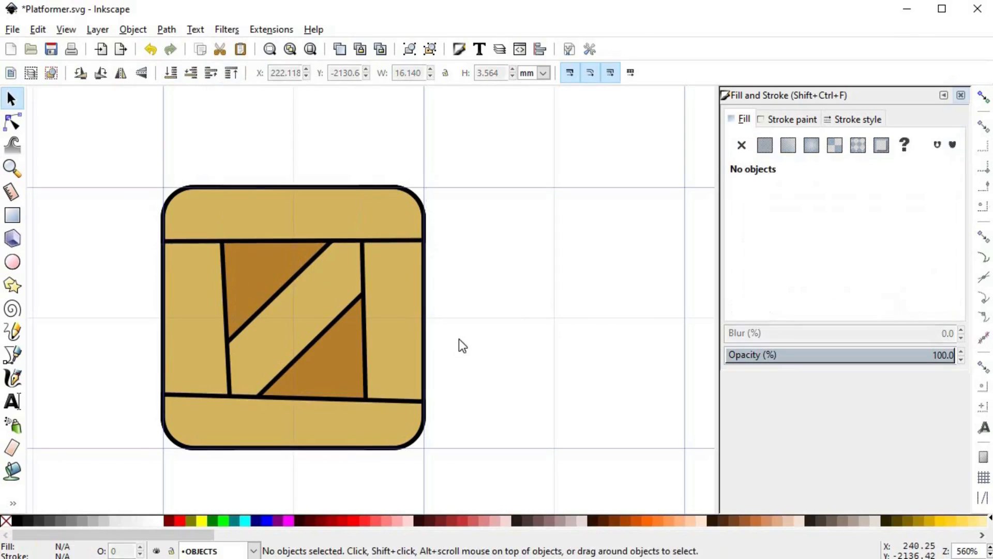
Step: Save the crate drawing to the existing Platformer.svg file
key(space)
scroll(508, 325, down, 1)
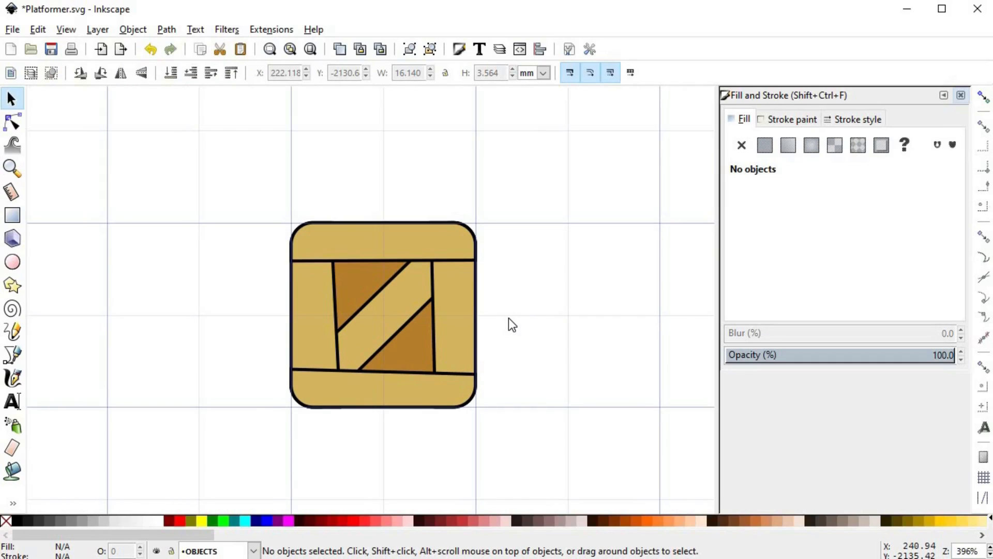
key(ctrl)
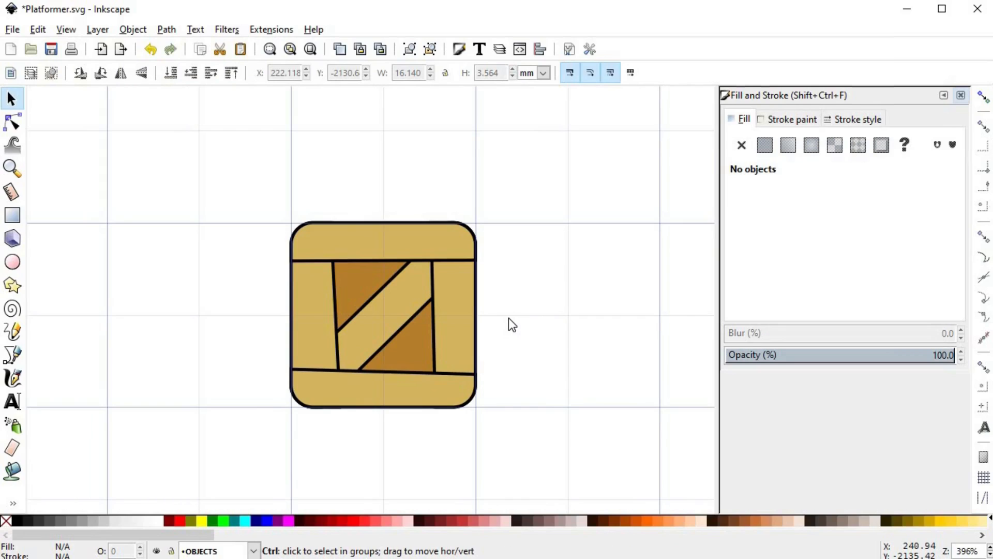
key(ctrl+s)
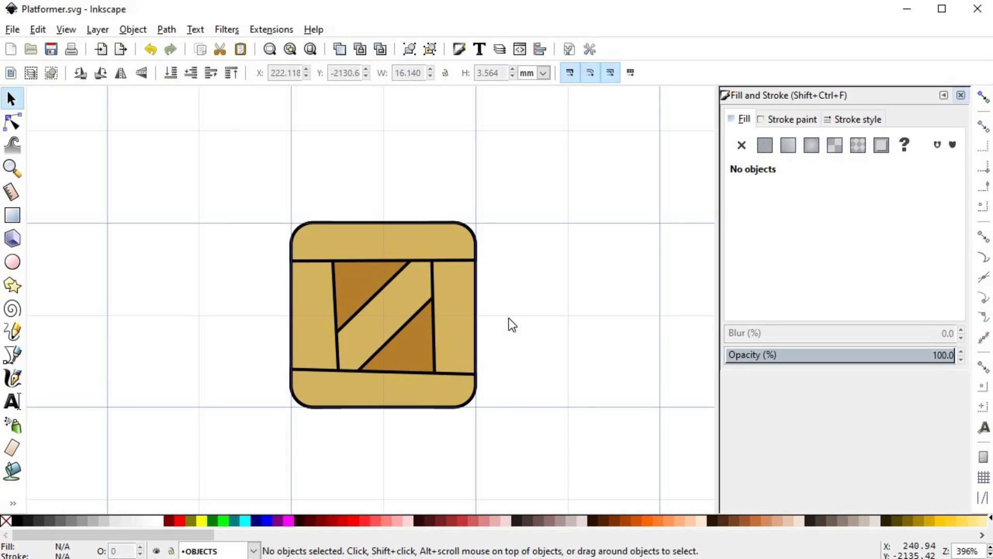
Step: Draw a closed shadow outline about 19 by 6 mm around the top plank, its lower edge stepped across the planks below
key(b)
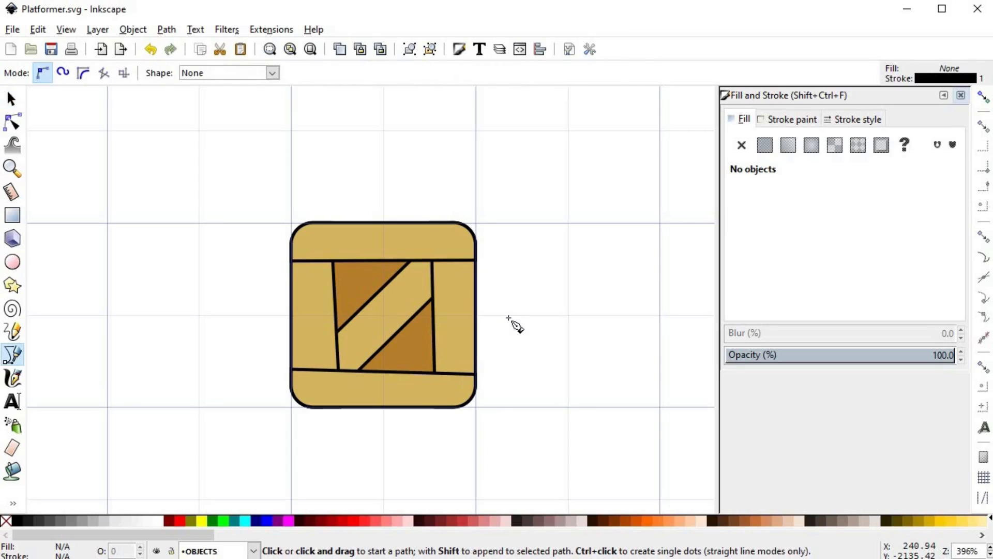
ctrl+scroll(509, 319, up, 2)
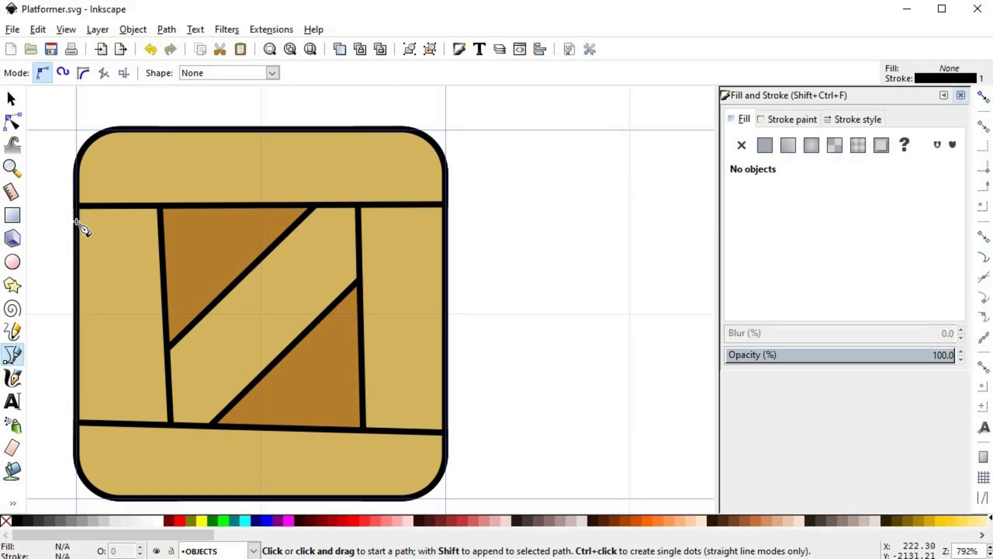
click(77, 222)
click(160, 236)
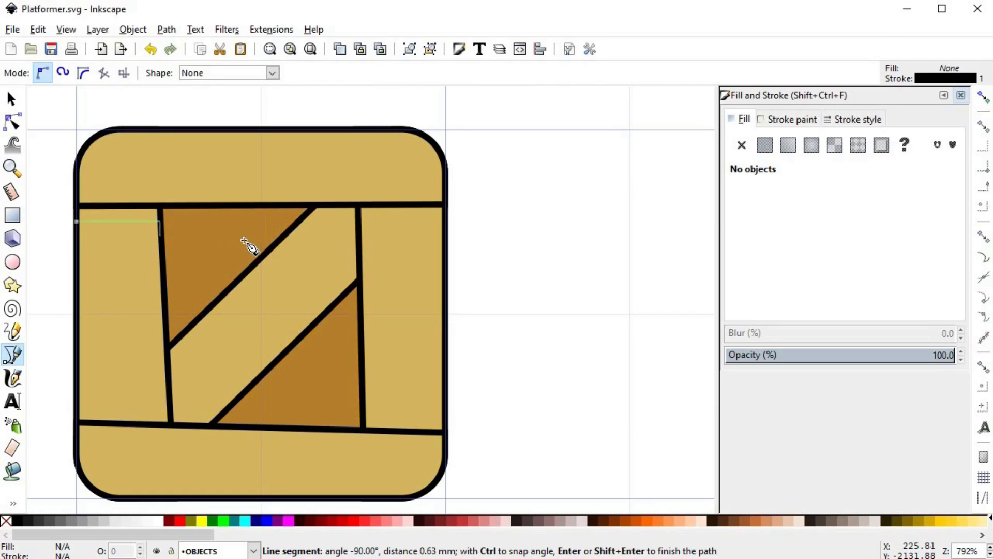
click(298, 224)
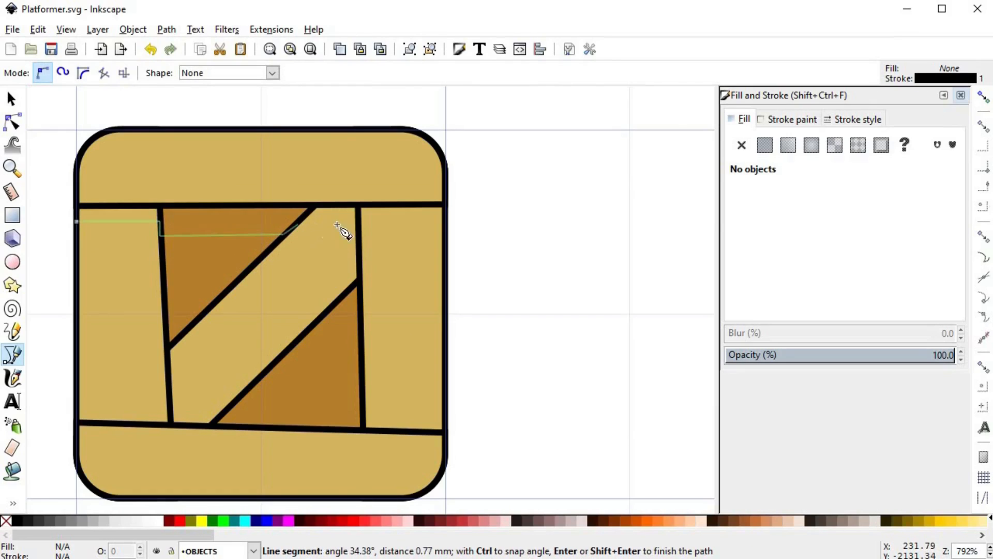
click(361, 223)
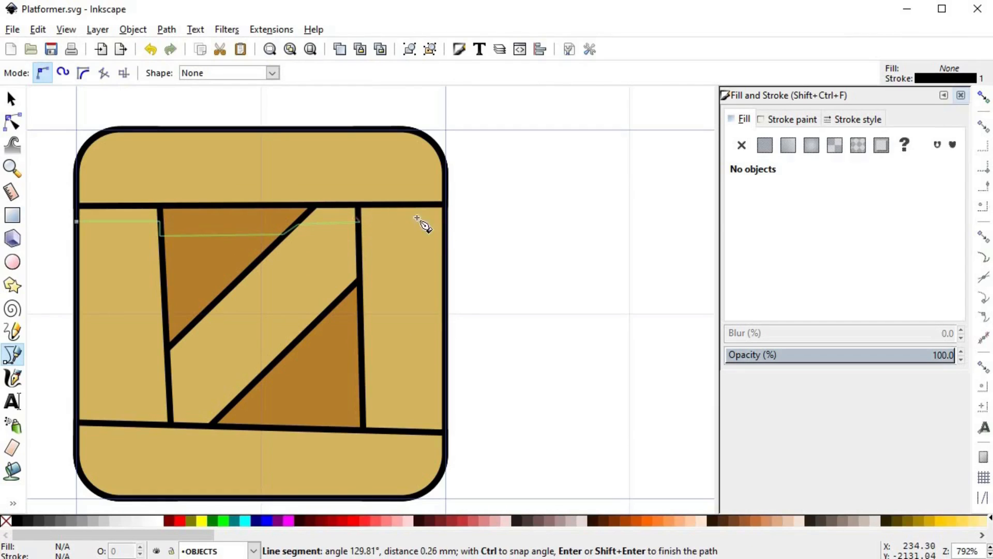
click(444, 217)
click(483, 227)
click(471, 113)
click(88, 104)
drag(53, 140, 51, 147)
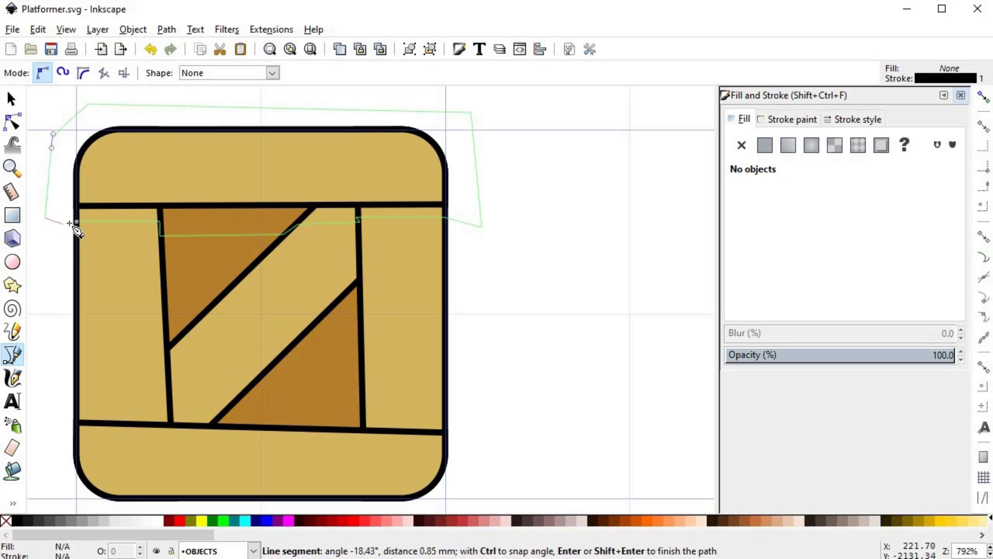
click(76, 221)
Step: Trim the shadow outline to the crate by intersecting it with a duplicate of the rounded square
key(s)
click(357, 393)
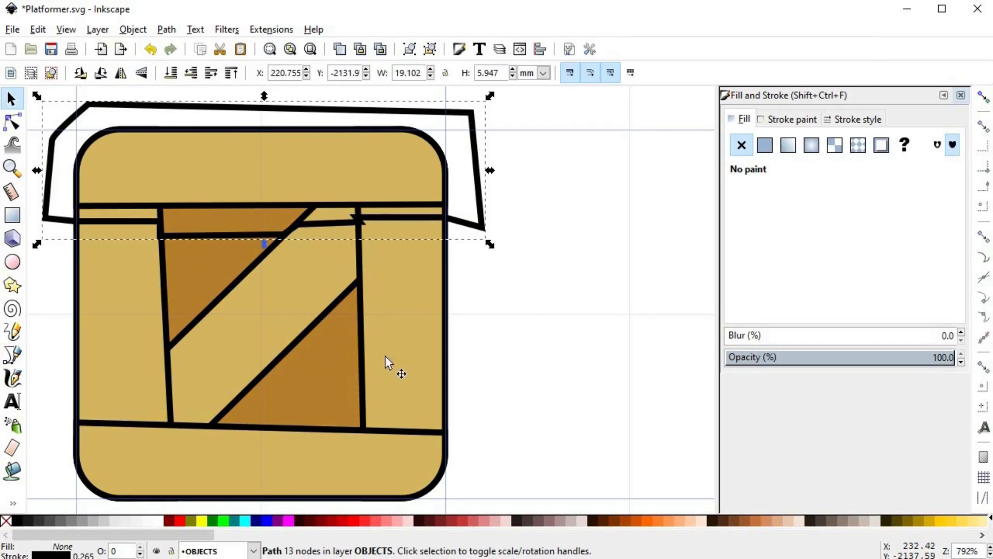
key(ctrl+d)
shift+click(478, 202)
key(ctrl+asterisk)
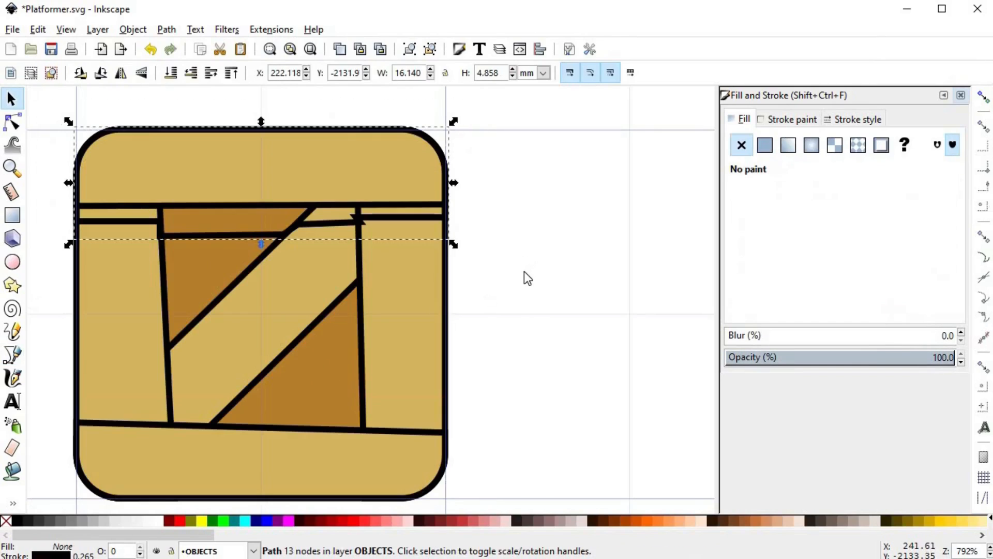
Step: Fill the trimmed shadow with black at alpha 64 and remove its stroke
click(17, 521)
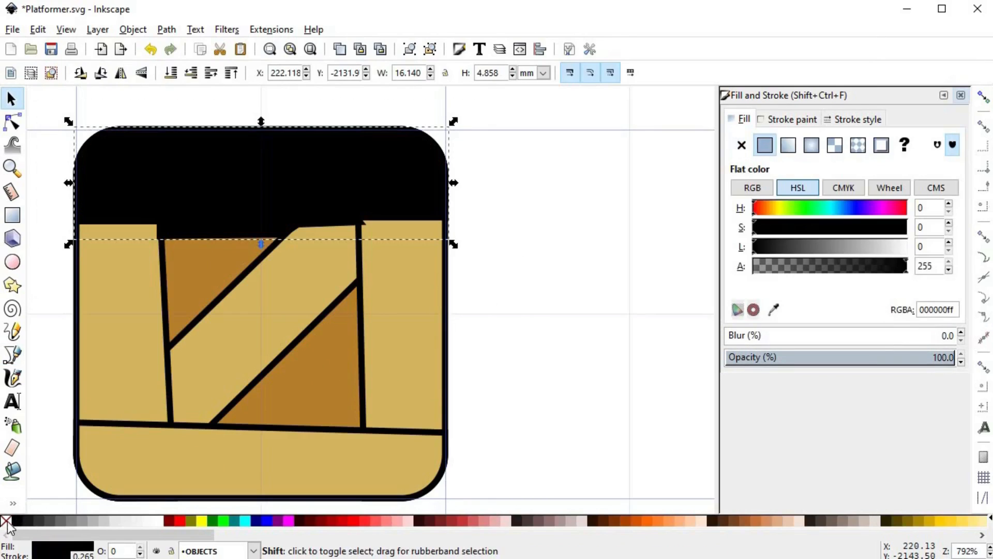
shift+click(6, 520)
click(793, 264)
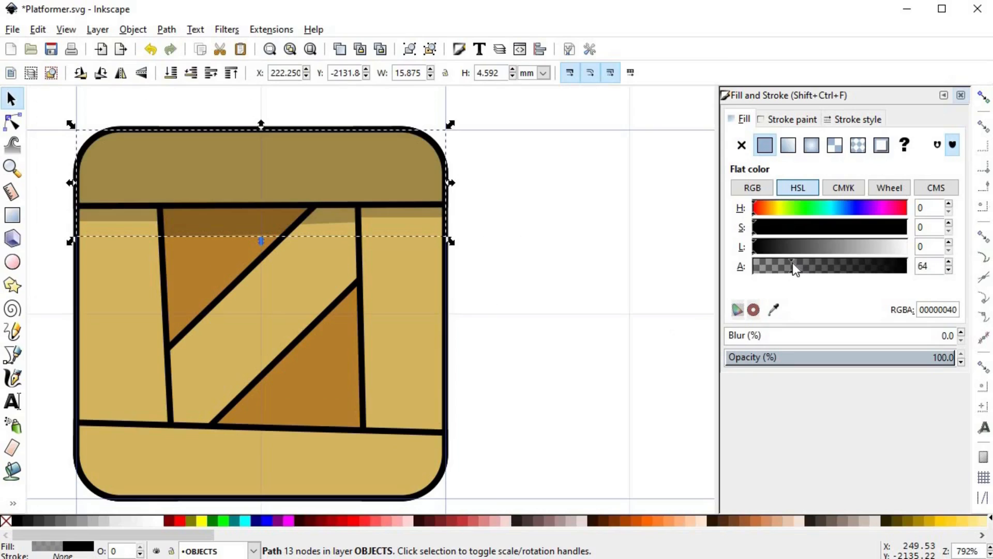
Step: Restack the shadow behind the top plank but in front of the diagonal and side planks
click(213, 76)
click(212, 76)
click(212, 77)
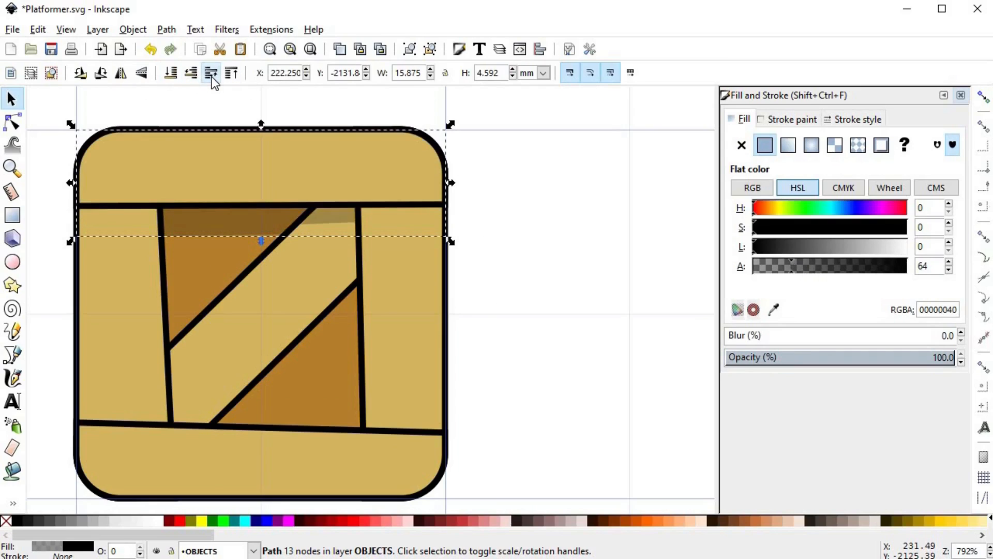
click(212, 76)
click(212, 77)
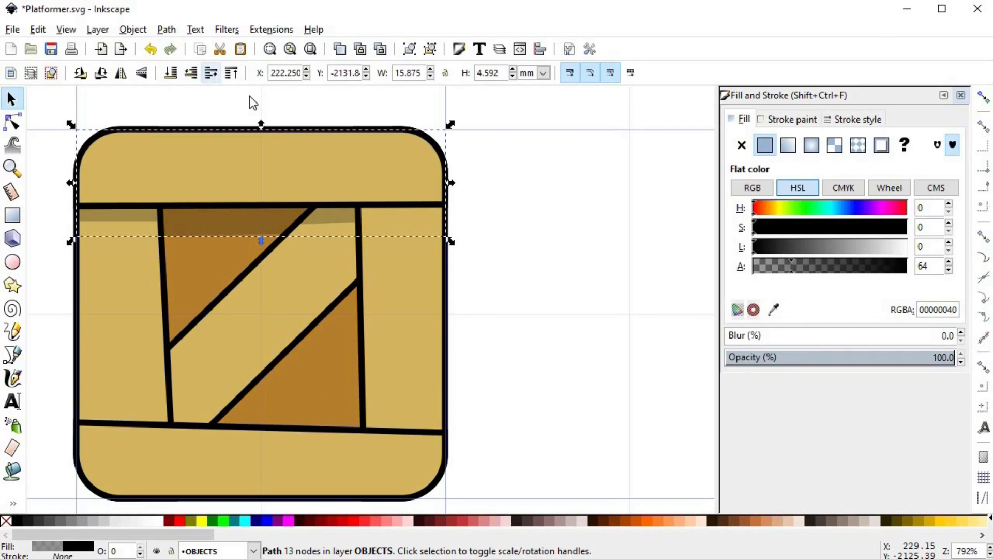
click(551, 255)
Step: Draw a closed shadow outline along the left plank's inner edge, stepped where it crosses the diagonal plank
key(space)
scroll(569, 237, down, 1)
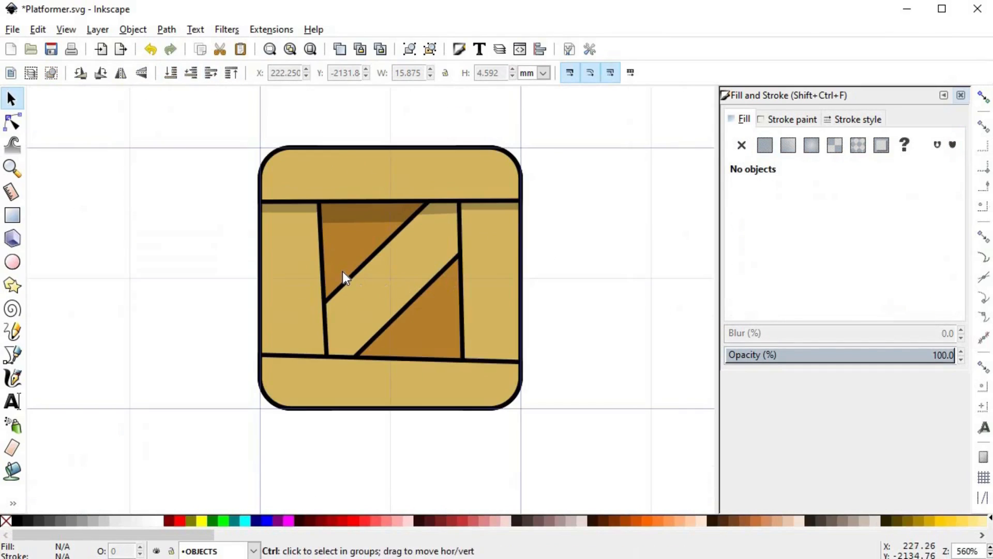
scroll(336, 271, up, 2)
key(b)
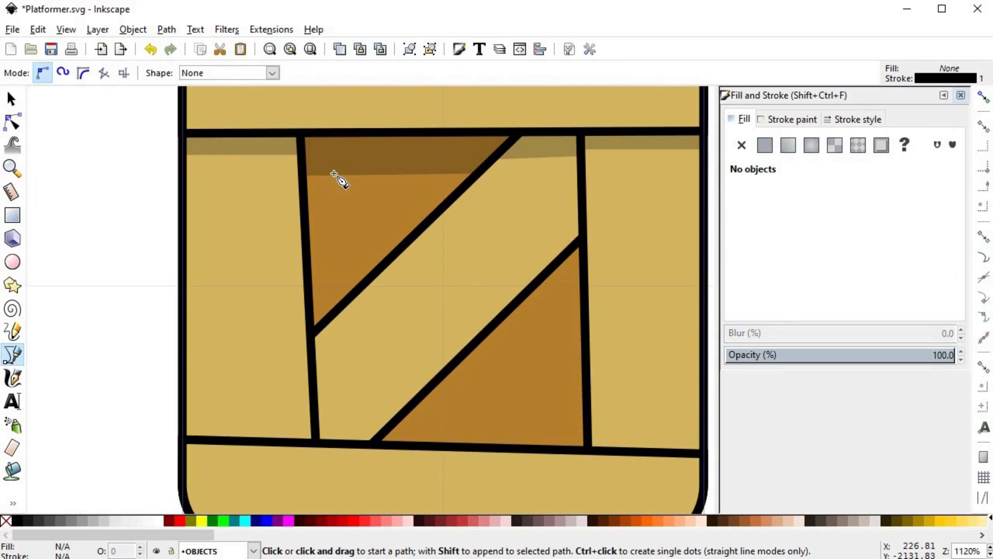
click(333, 173)
click(343, 306)
click(329, 320)
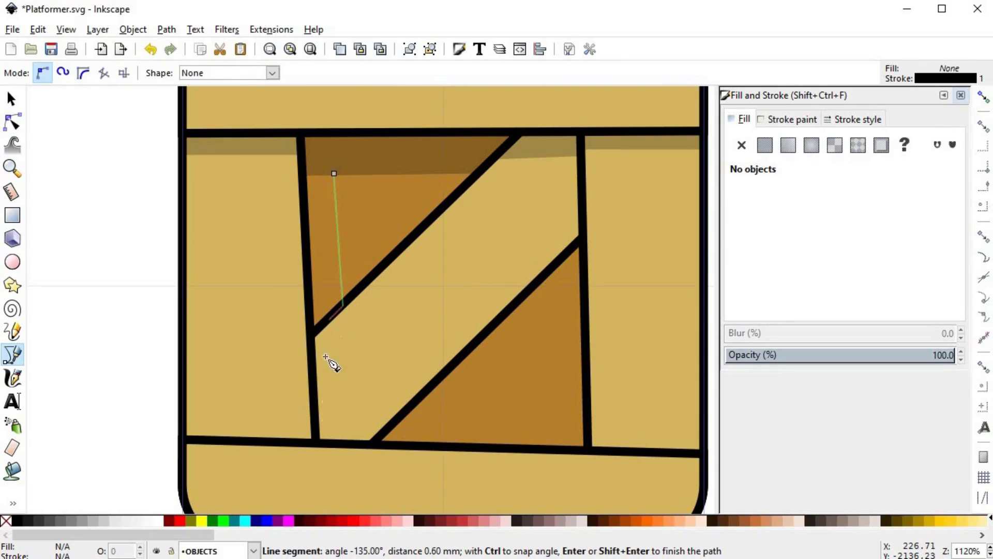
click(342, 442)
click(318, 442)
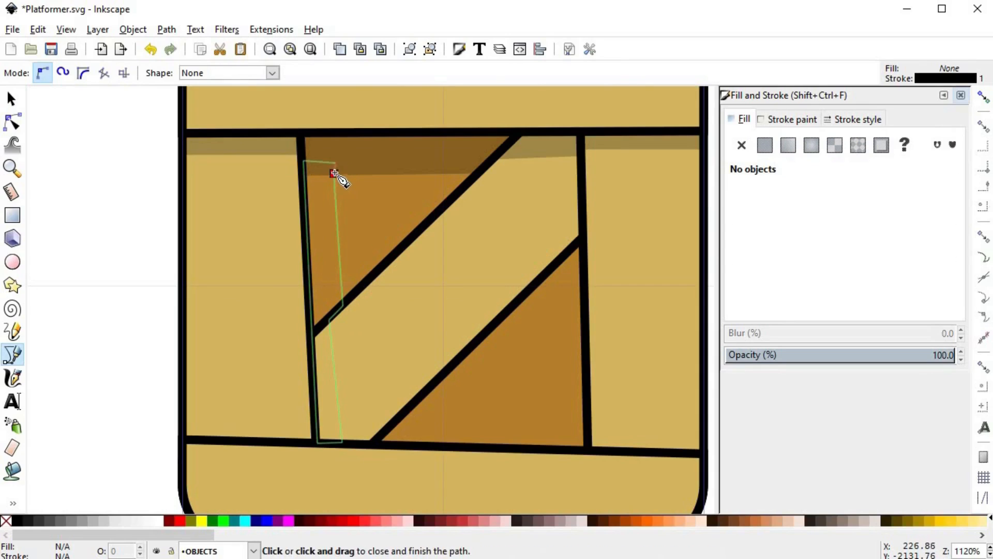
click(335, 173)
Step: Merge the new outline beside the left plank with the existing top-plank shadow into one path
key(s)
shift+click(386, 160)
key(ctrl+plus)
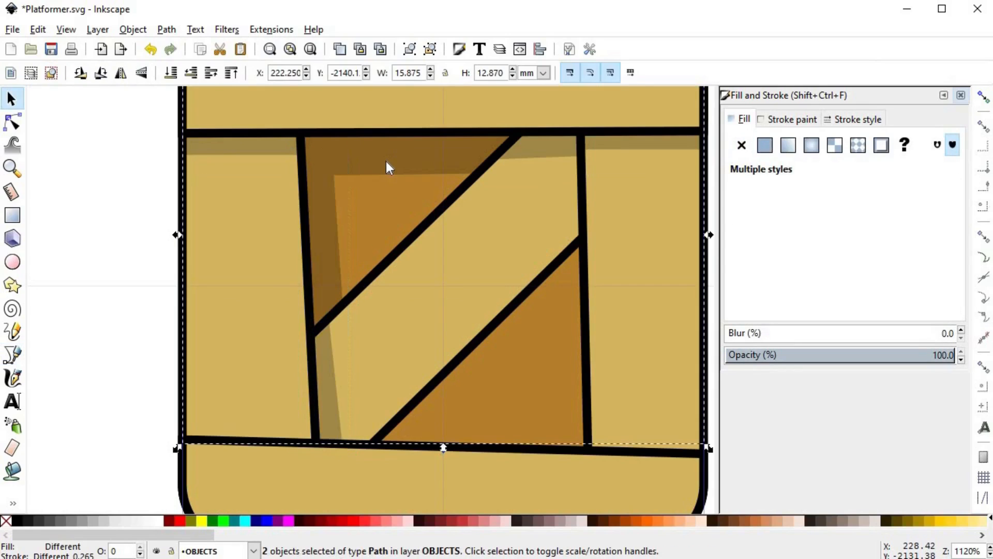
scroll(290, 312, down, 1)
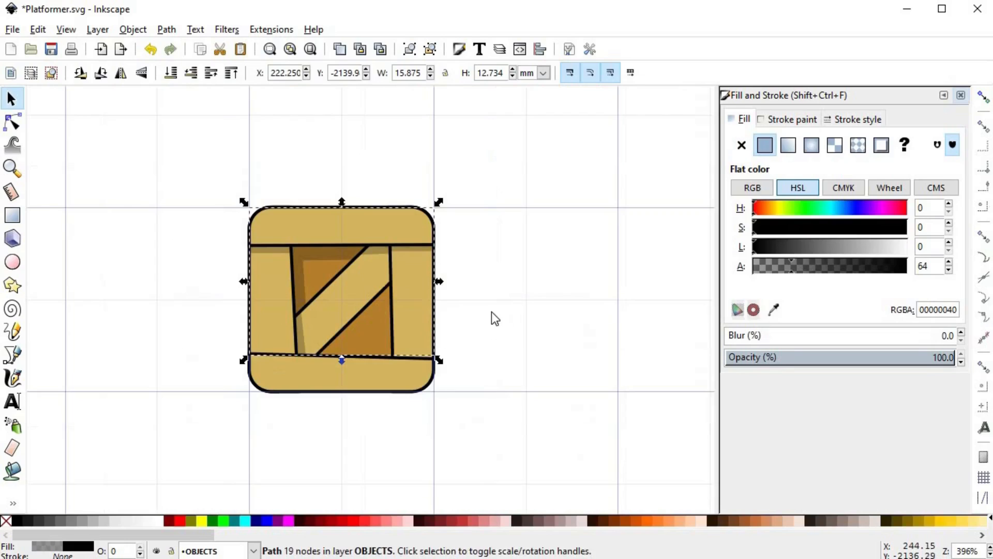
click(491, 311)
Step: Draw a closed shadow outline about 7.1 by 7.8 mm along the lower edge of the diagonal plank
drag(467, 309, 439, 305)
drag(352, 294, 314, 281)
scroll(313, 280, up, 1)
scroll(486, 292, left, 3)
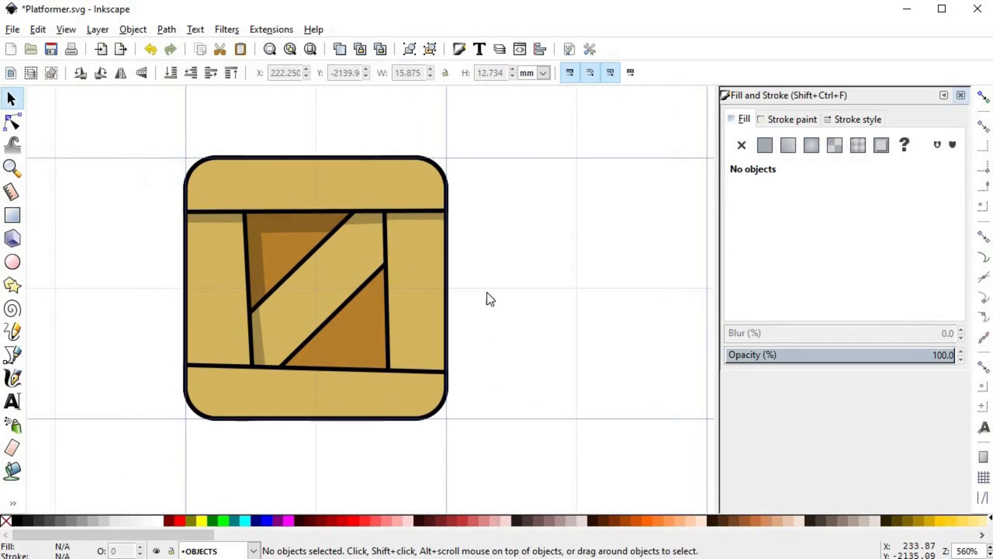
ctrl+scroll(496, 284, up, 1)
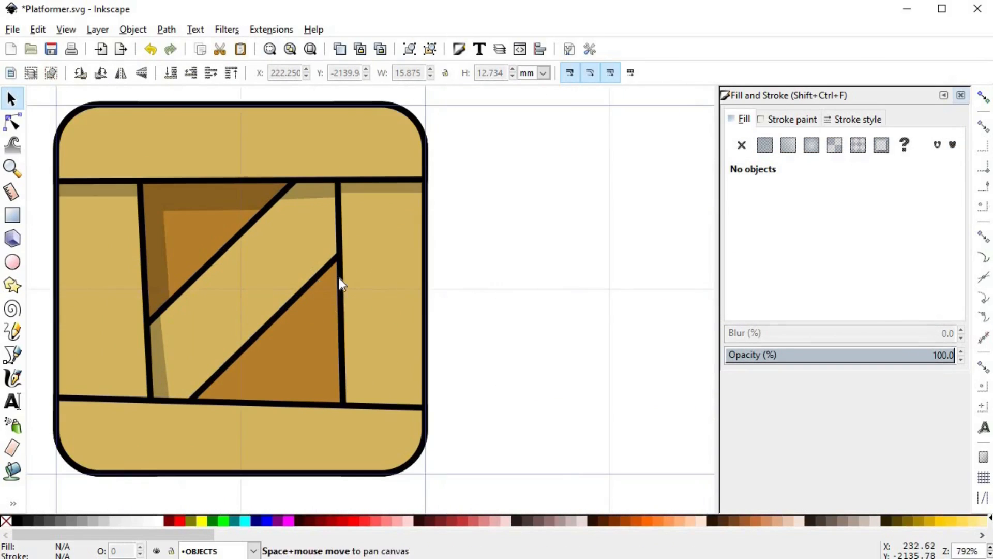
ctrl+scroll(339, 279, up, 1)
key(b)
click(395, 212)
click(396, 247)
click(226, 417)
click(179, 413)
click(393, 178)
click(396, 212)
key(s)
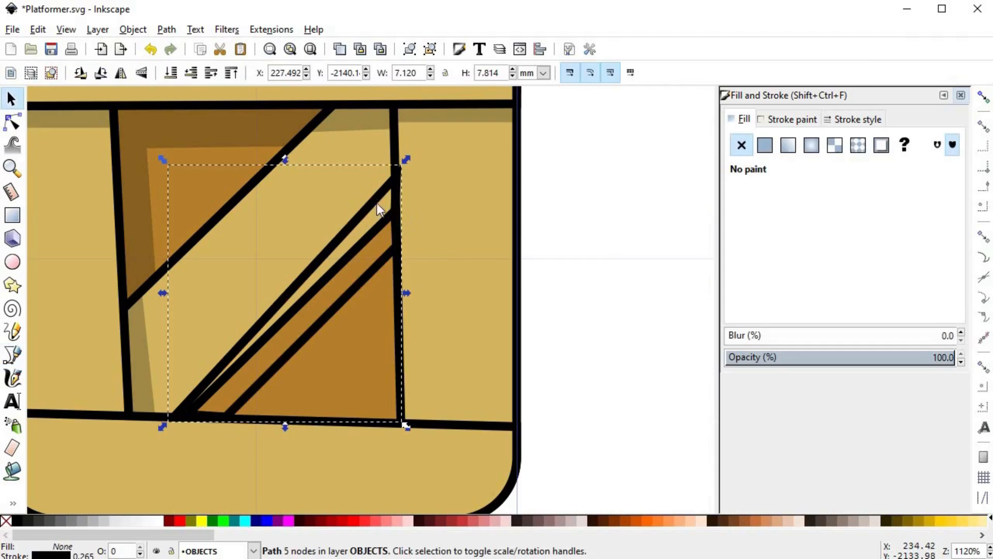
Step: Copy the existing shadow's style onto the diagonal plank's shadow outline: black fill at alpha 64 and no stroke
key(ctrl+shift+v)
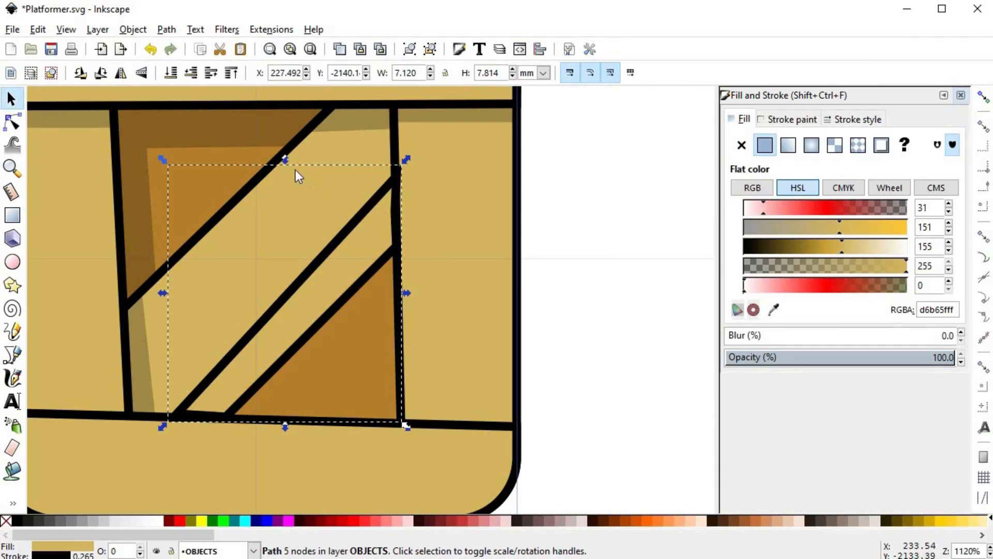
key(ctrl+z)
click(350, 221)
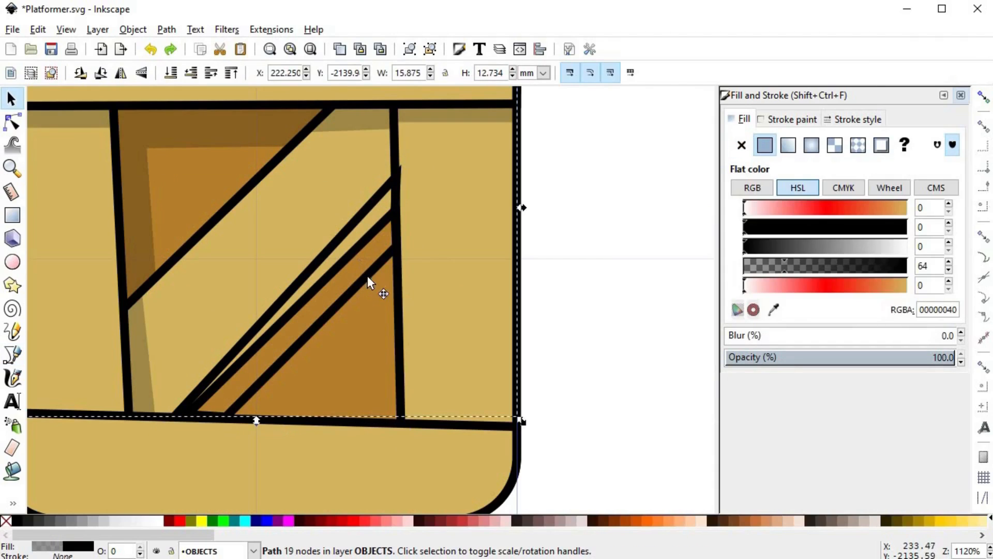
click(252, 165)
click(256, 137)
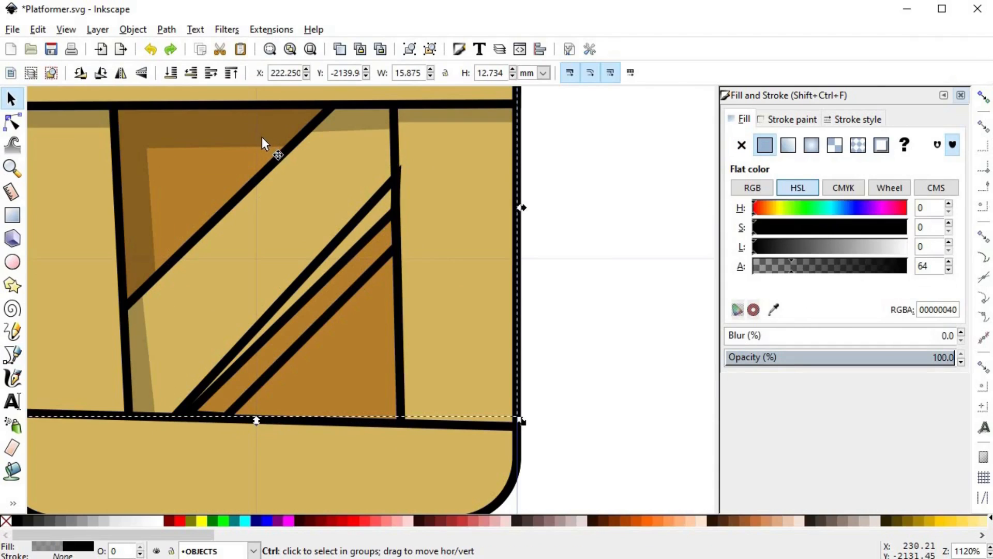
click(364, 283)
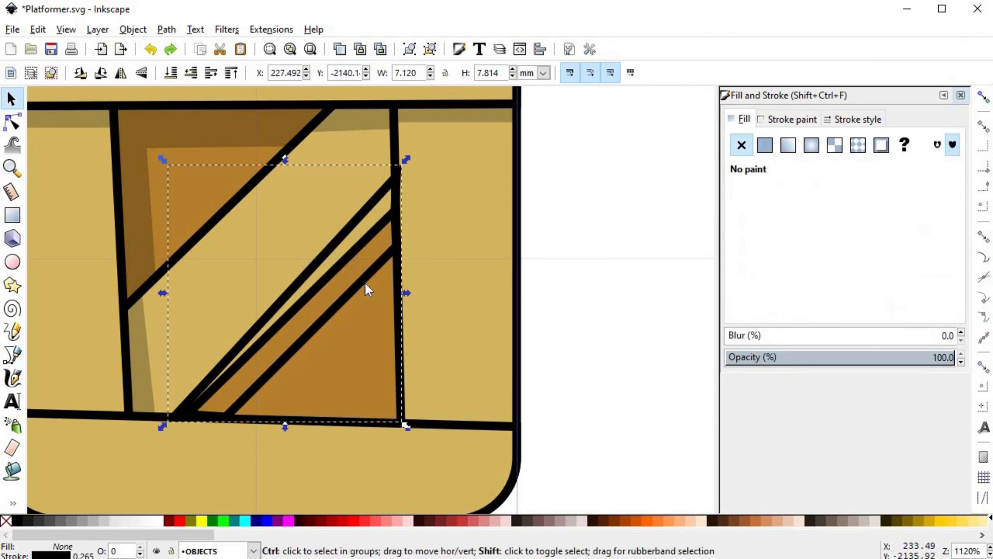
key(ctrl+shift+v)
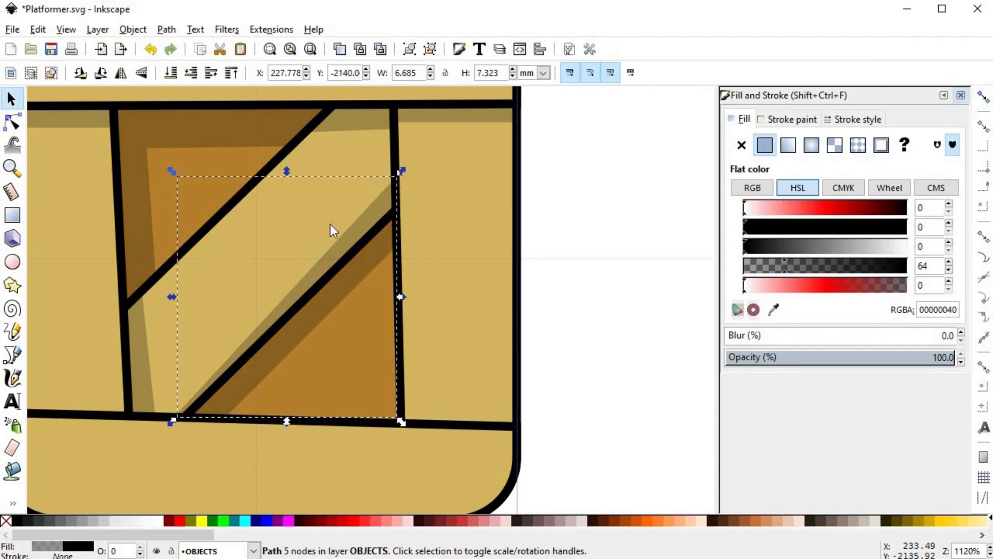
Step: Restack the new shadow behind the diagonal plank and save the document
click(196, 73)
click(211, 73)
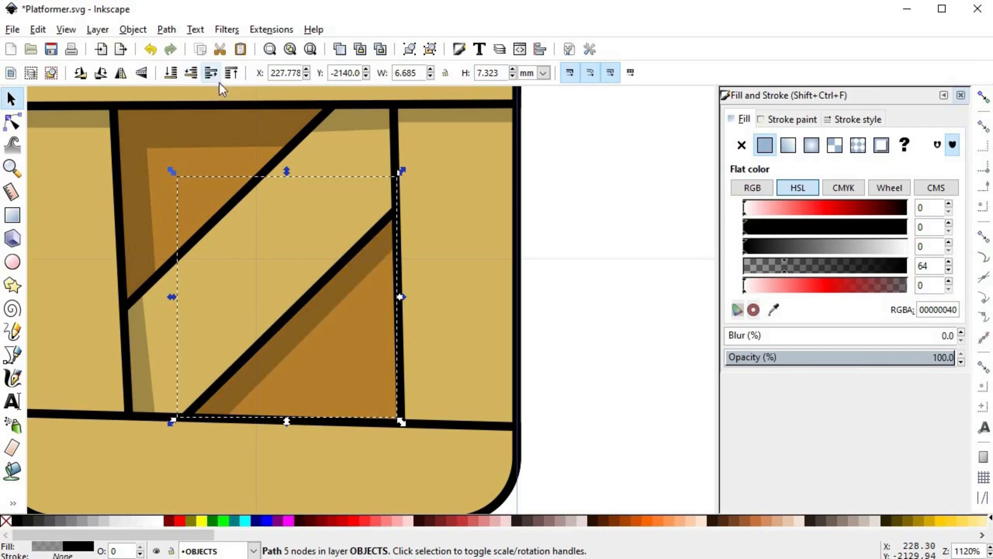
click(545, 235)
scroll(545, 235, down, 2)
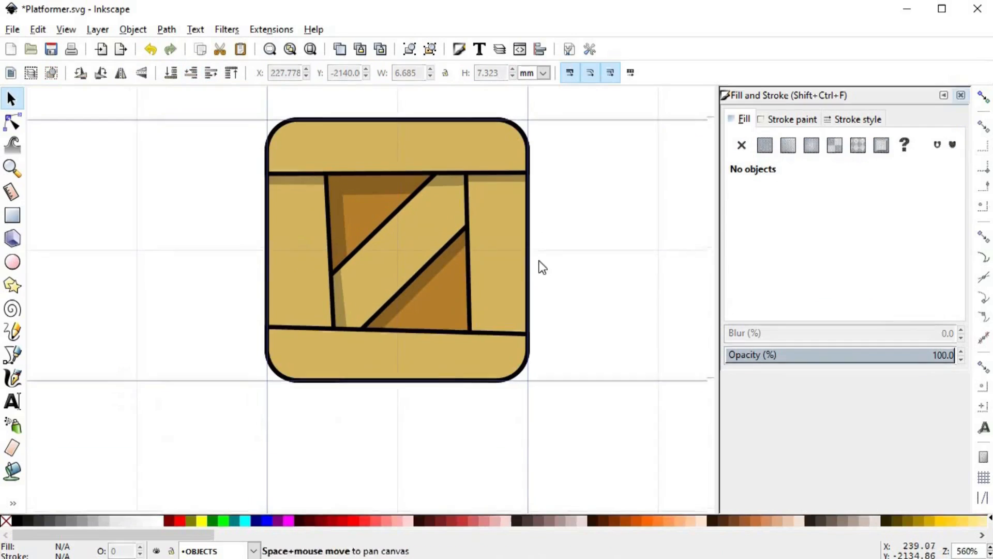
key(space)
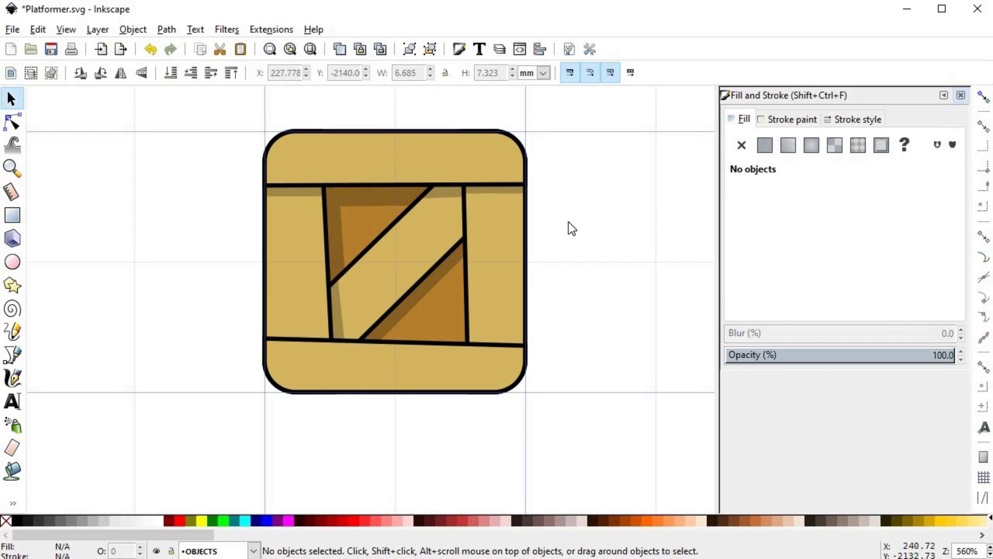
key(ctrl+s)
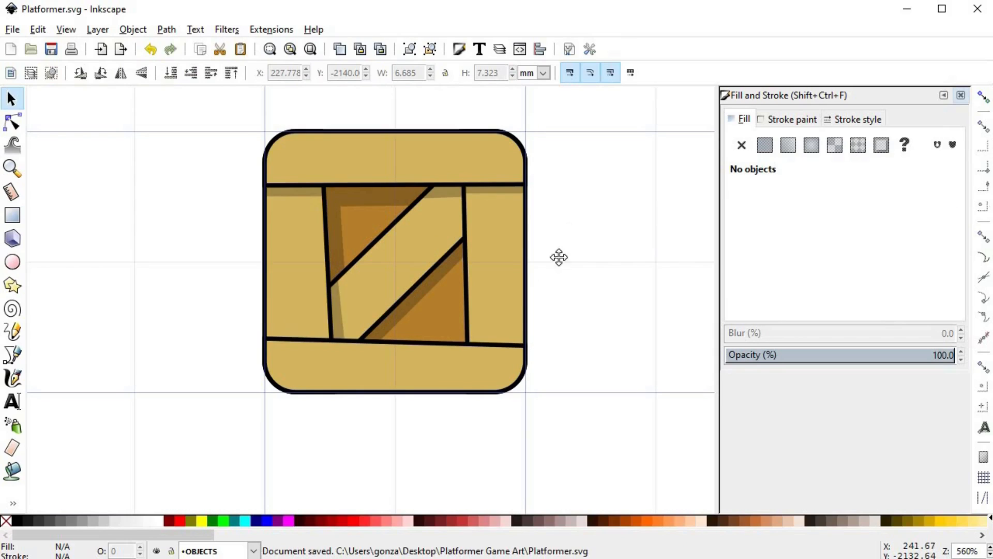
Step: Draw a straight horizontal line about 16 mm long above the crate
scroll(535, 302, right, 2)
scroll(535, 302, up, 4)
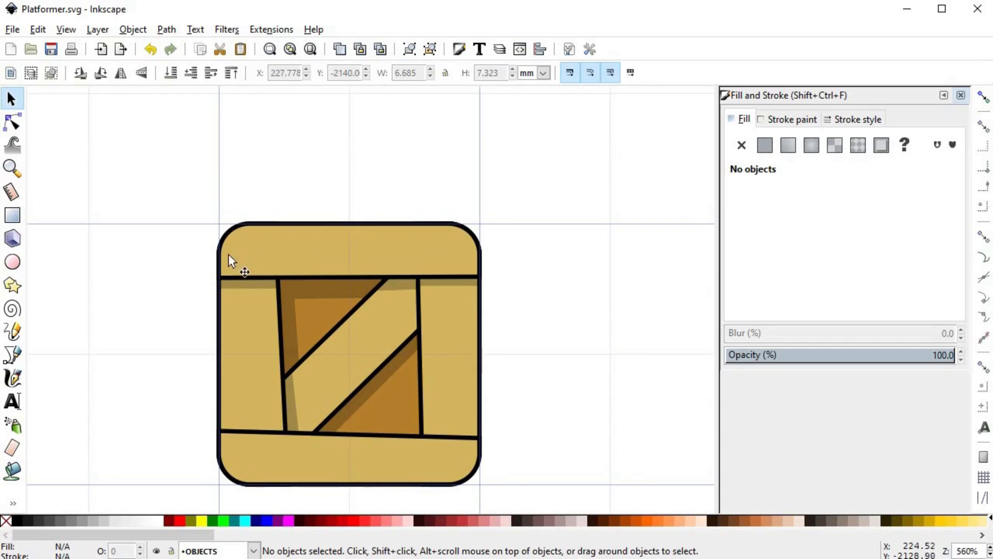
key(b)
click(220, 150)
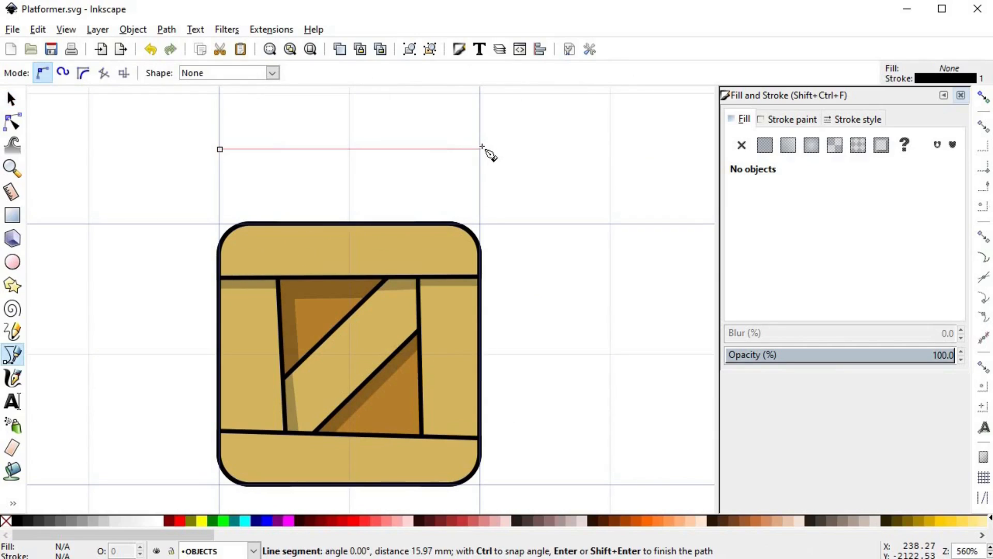
double_click(482, 150)
key(s)
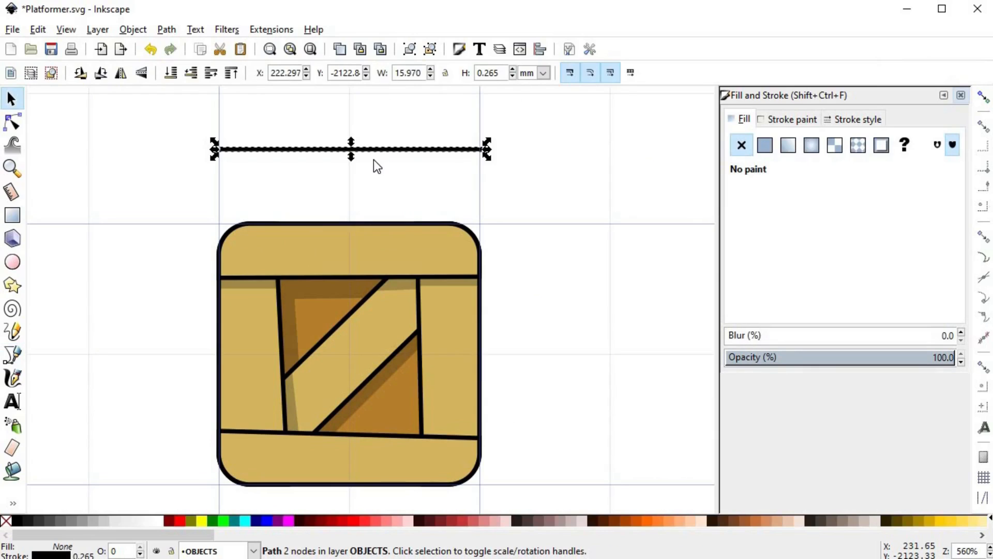
Step: Sample the plank's tan as the line's stroke color and darken it to lightness 128
key(d)
shift+click(396, 247)
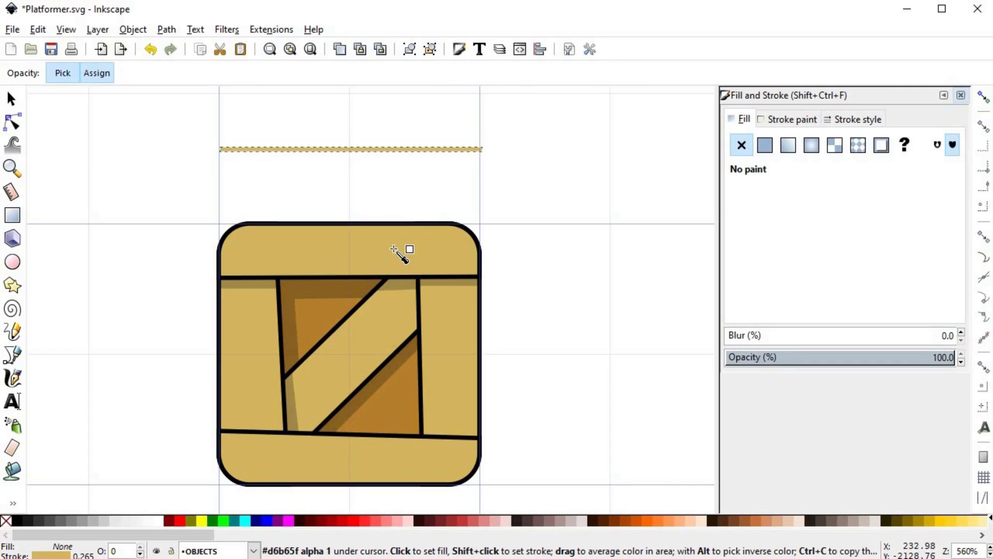
click(765, 145)
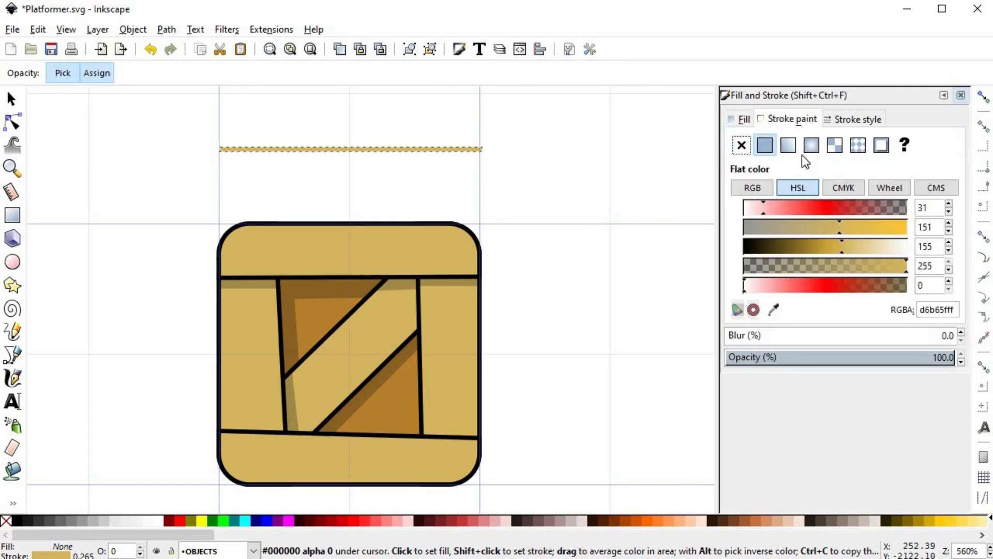
drag(832, 247, 826, 250)
key(s)
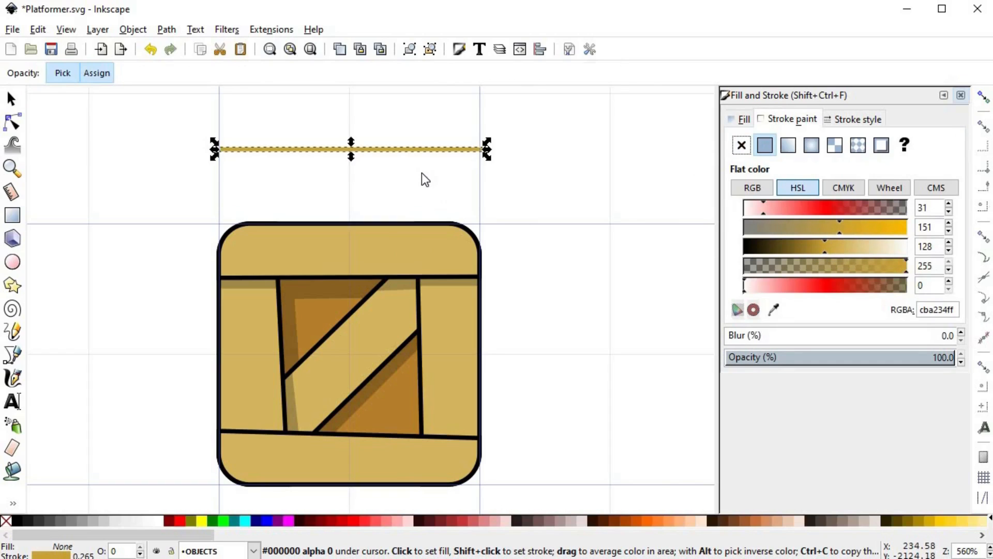
Step: Duplicate the dark tan line and place the copy directly below it with the edges touching
scroll(377, 166, up, 3)
key(space)
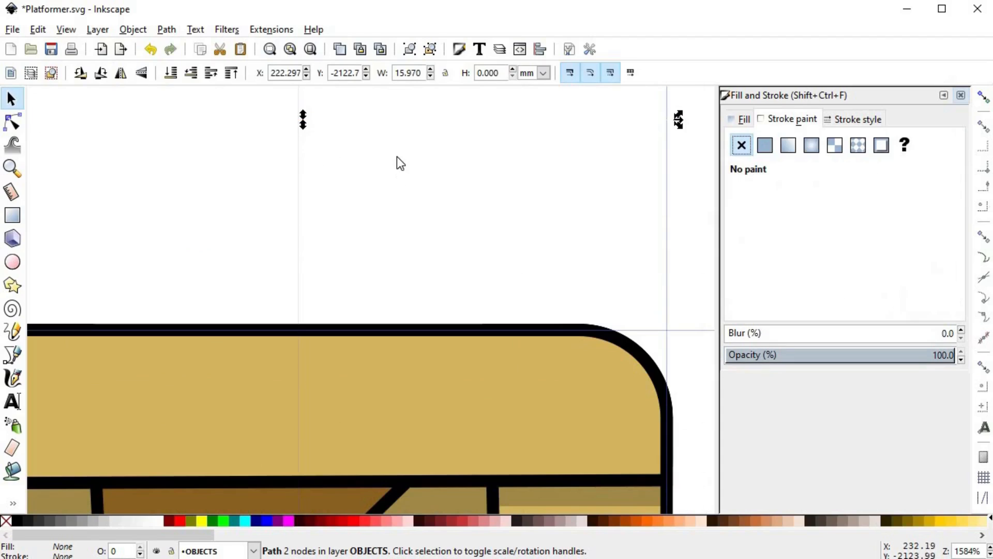
key(ctrl+z)
click(388, 137)
click(390, 122)
key(ctrl+d)
drag(391, 124, 392, 135)
click(395, 159)
click(395, 135)
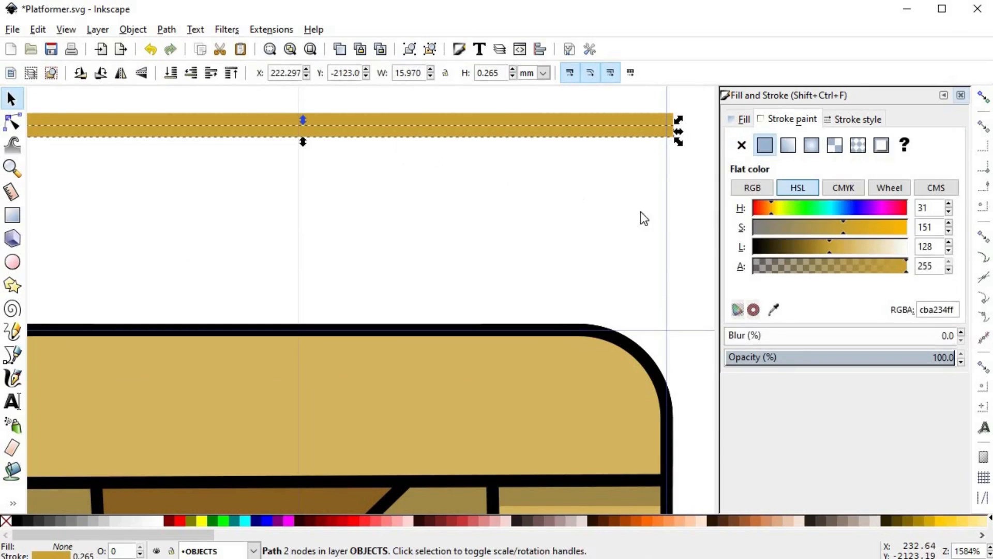
Step: Sample the plank's tan for the lower line and lighten its stroke to lightness 183
key(d)
click(538, 387)
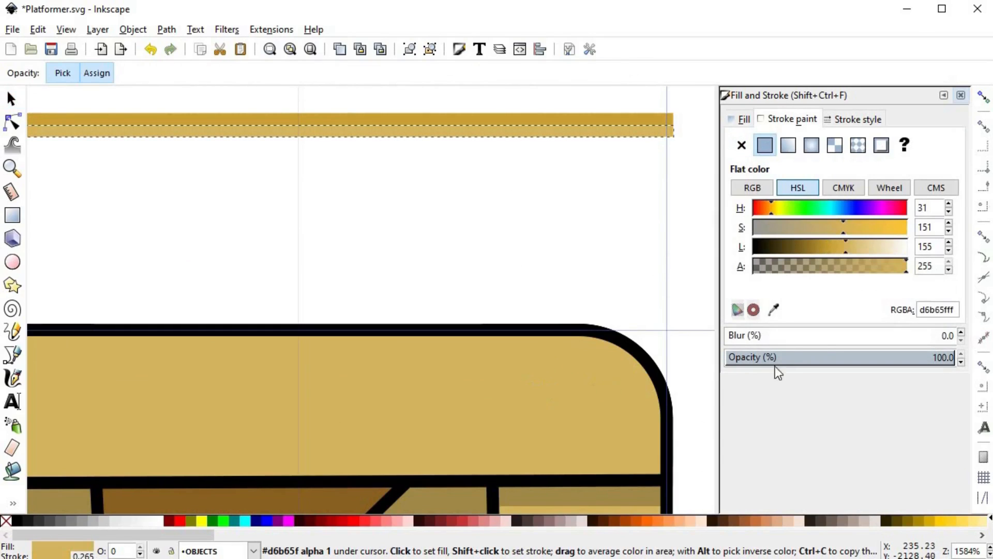
drag(849, 247, 861, 247)
click(862, 247)
click(863, 247)
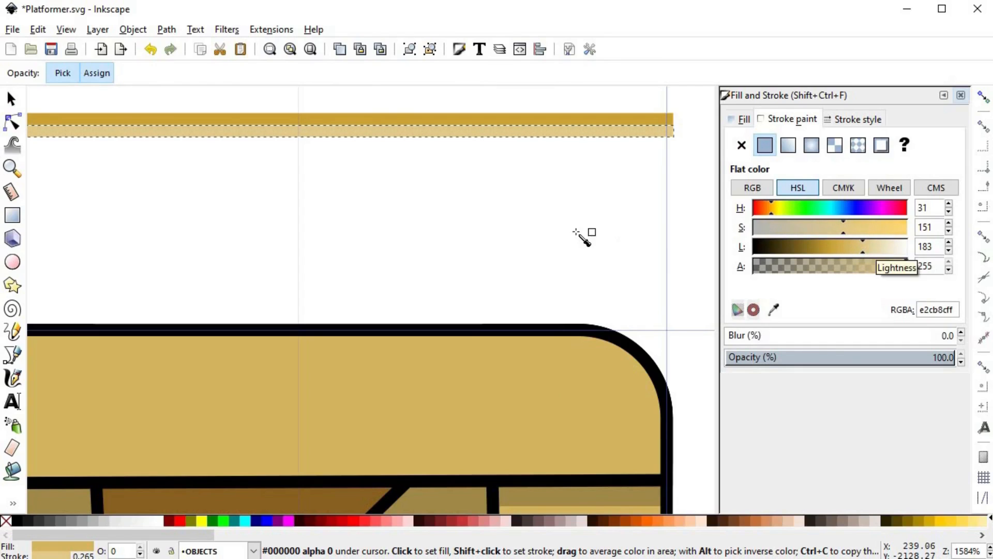
key(s)
Step: Group the two lines, widened to about 17.5 mm, and place the group across the top plank
click(561, 234)
scroll(561, 233, down, 2)
drag(208, 132, 649, 210)
key(ctrl+g)
drag(623, 179, 641, 179)
key(space)
drag(493, 164, 495, 296)
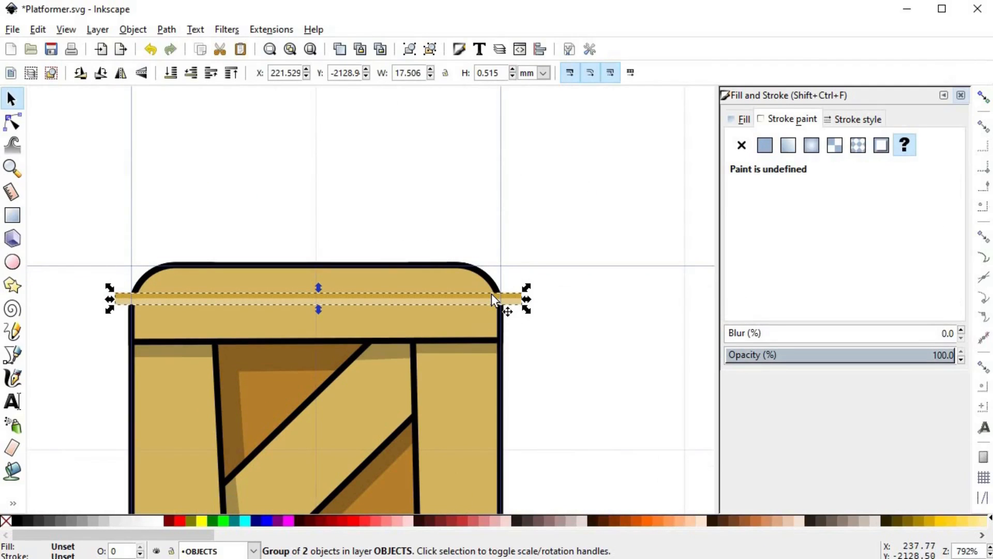
Step: Place a duplicate of the line group across the bottom plank and tilt it slightly to follow the plank's slope
scroll(494, 297, down, 2)
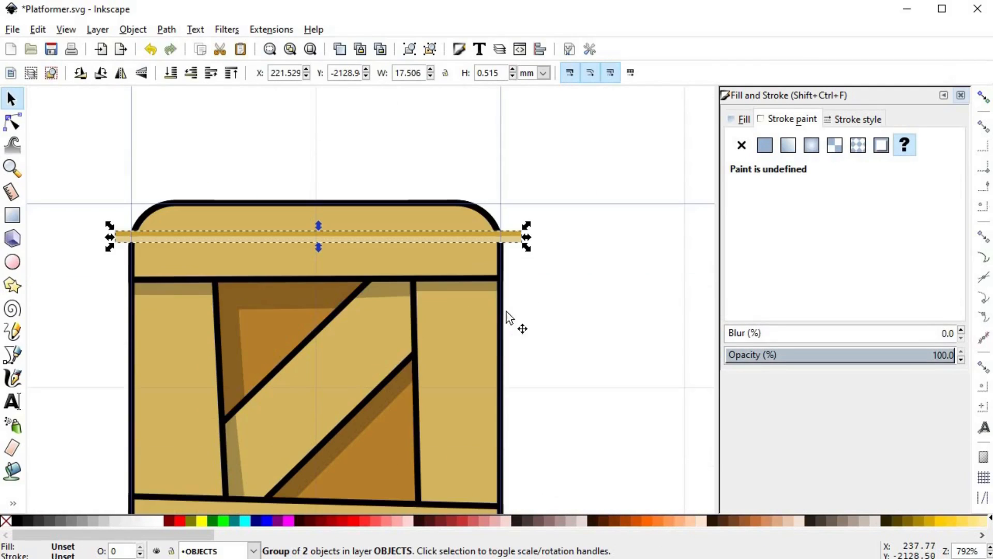
scroll(519, 326, down, 1)
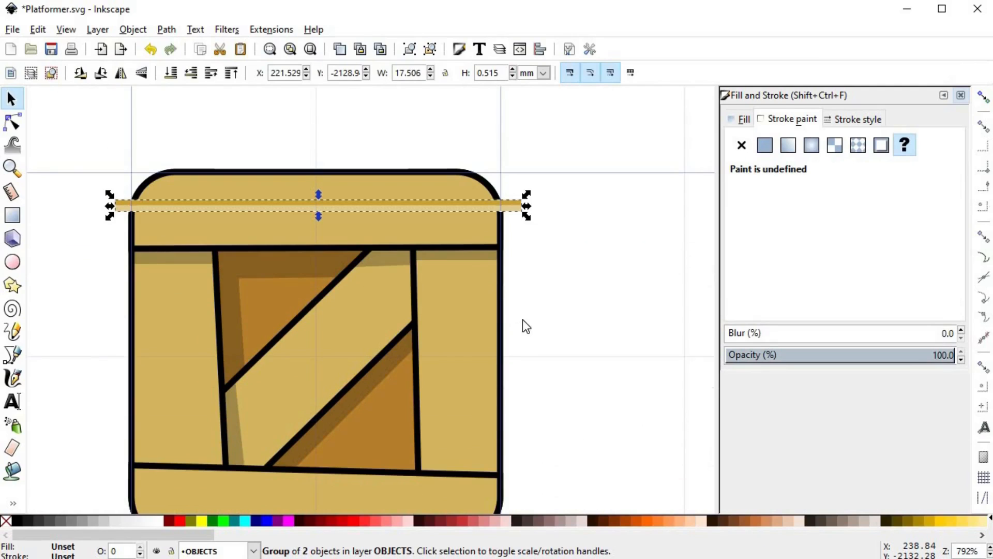
click(522, 321)
scroll(541, 322, down, 1)
drag(541, 321, 528, 267)
click(436, 181)
key(ctrl+d)
drag(436, 181, 454, 398)
click(453, 398)
drag(523, 398, 522, 405)
drag(505, 401, 521, 380)
Step: Duplicate the line group and rotate the copy nearly vertical along the right plank
click(482, 186)
key(ctrl+d)
drag(482, 186, 472, 247)
click(538, 265)
scroll(378, 228, down, 5)
scroll(377, 319, up, 5)
scroll(425, 222, up, 1)
scroll(456, 243, down, 3)
scroll(455, 234, up, 1)
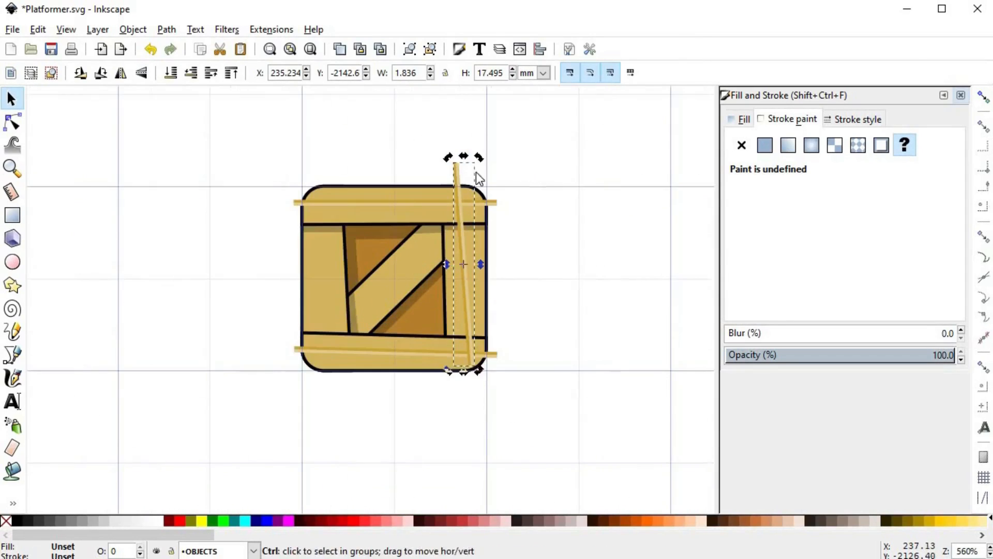
scroll(474, 173, up, 1)
drag(479, 150, 486, 149)
Step: Place a copy of the vertical line group on the left plank and rotate another copy along the diagonal plank
key(ctrl+d)
drag(461, 333, 275, 457)
drag(267, 349, 349, 345)
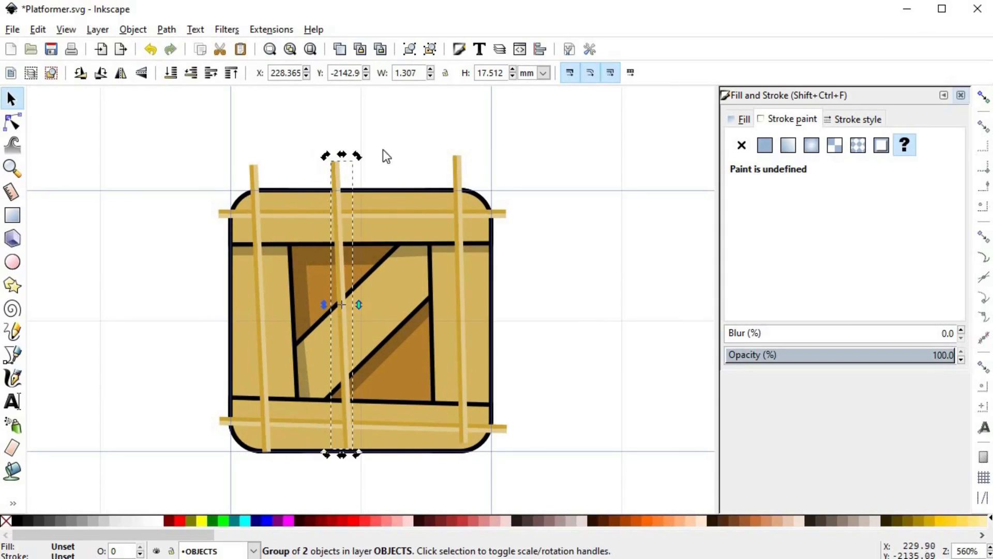
drag(362, 154, 433, 250)
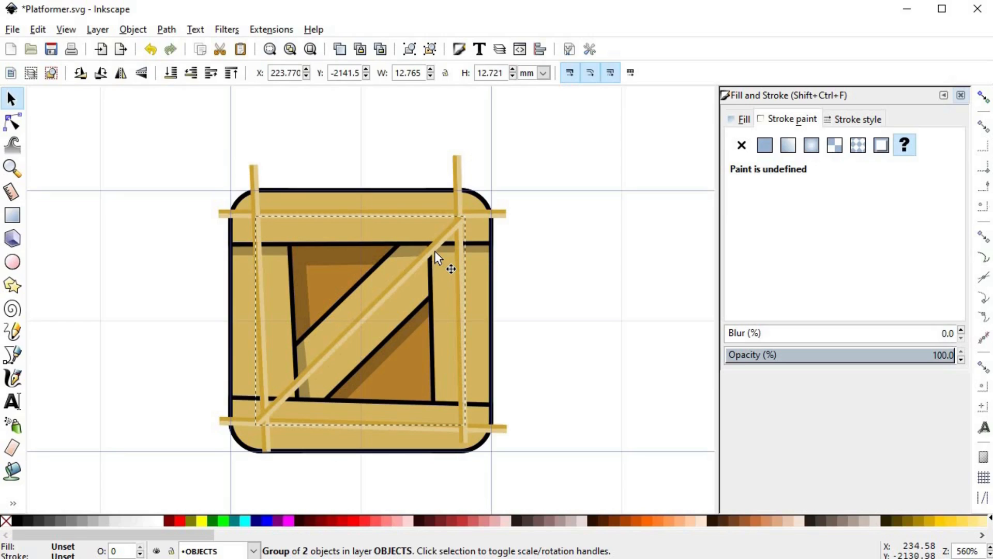
click(486, 247)
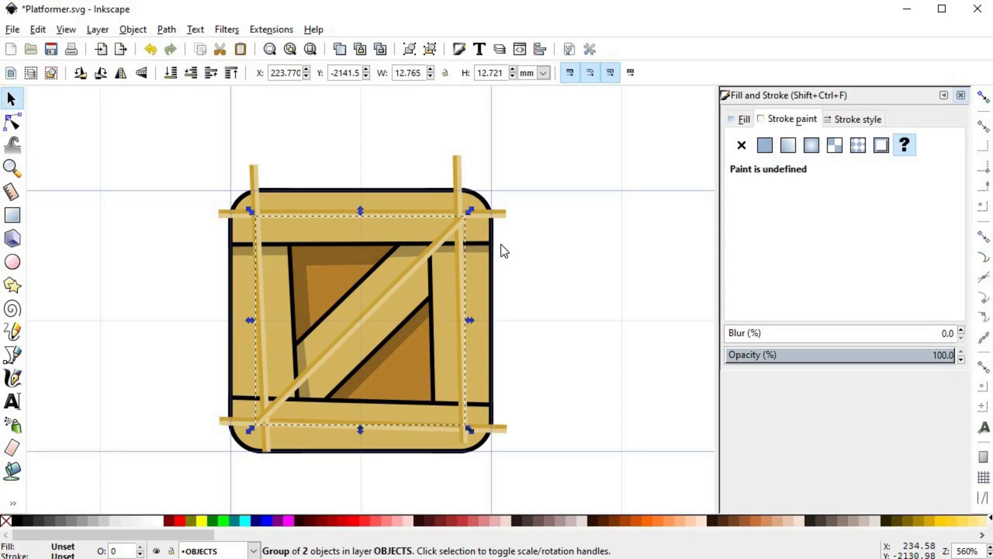
Step: Clip the top wood-grain line group to a duplicate of the top plank
click(528, 238)
click(389, 198)
key(ctrl+d)
shift+click(501, 213)
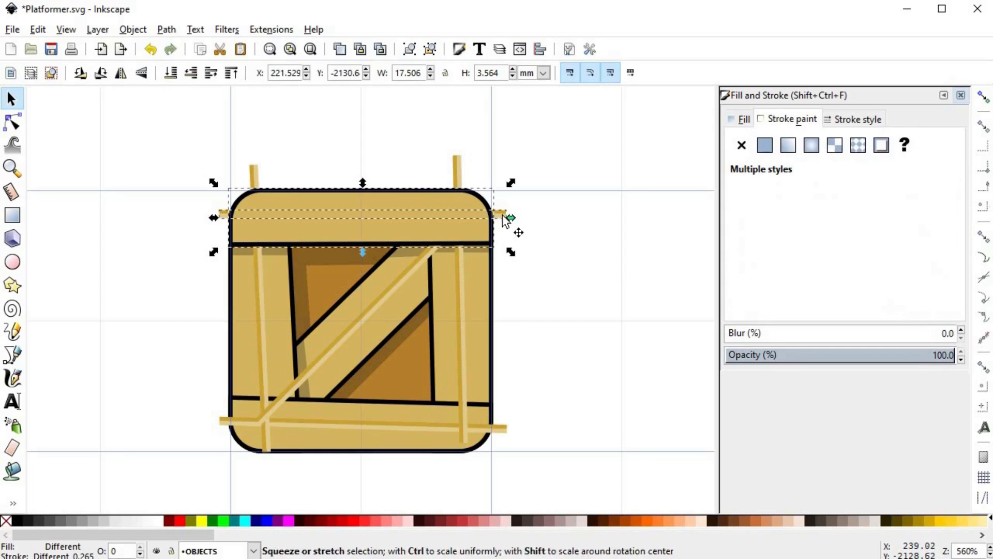
right_click(472, 227)
click(517, 505)
click(570, 308)
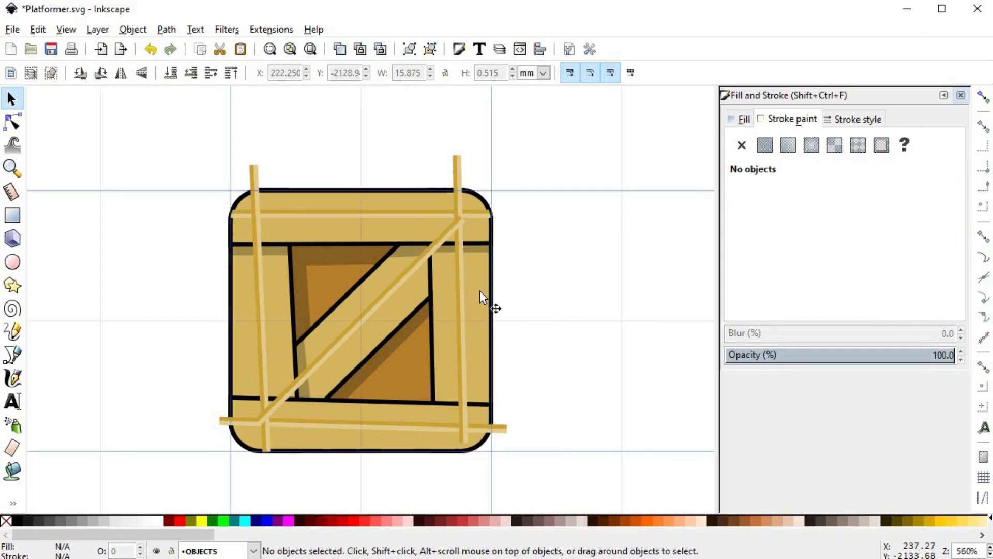
Step: Clip the right wood-grain line group to a copy of the right plank and lower the group one level in the stacking order
ctrl+click(479, 290)
shift+click(457, 168)
right_click(457, 168)
click(499, 426)
click(190, 74)
Step: Clip the bottom wood-grain line group to a duplicate of the bottom plank
click(372, 448)
key(ctrl+d)
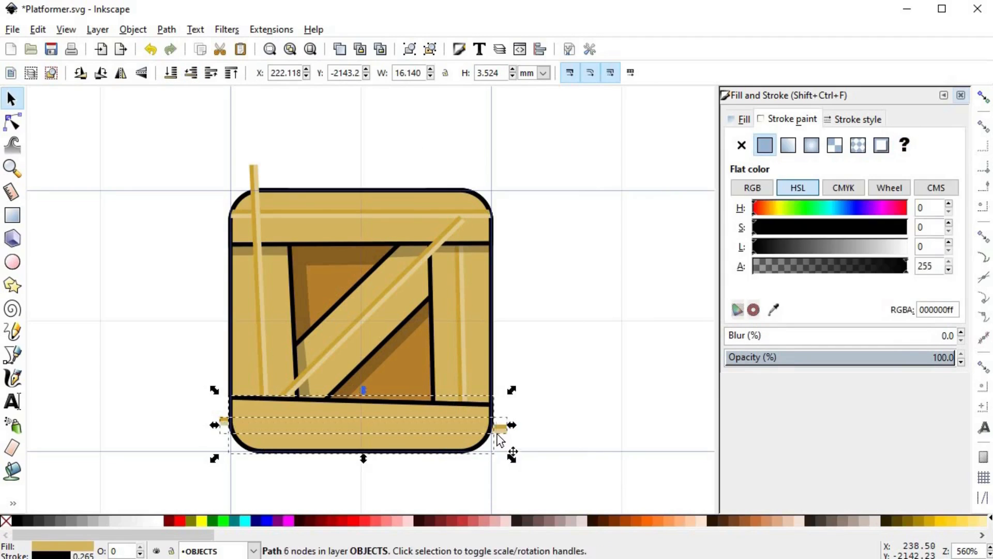
shift+click(499, 429)
right_click(492, 407)
click(527, 369)
Step: Clip the left wood-grain line group to a copy of the left plank and lower the group one level in the stacking order
ctrl+click(275, 300)
shift+click(253, 170)
right_click(254, 170)
click(306, 435)
click(190, 74)
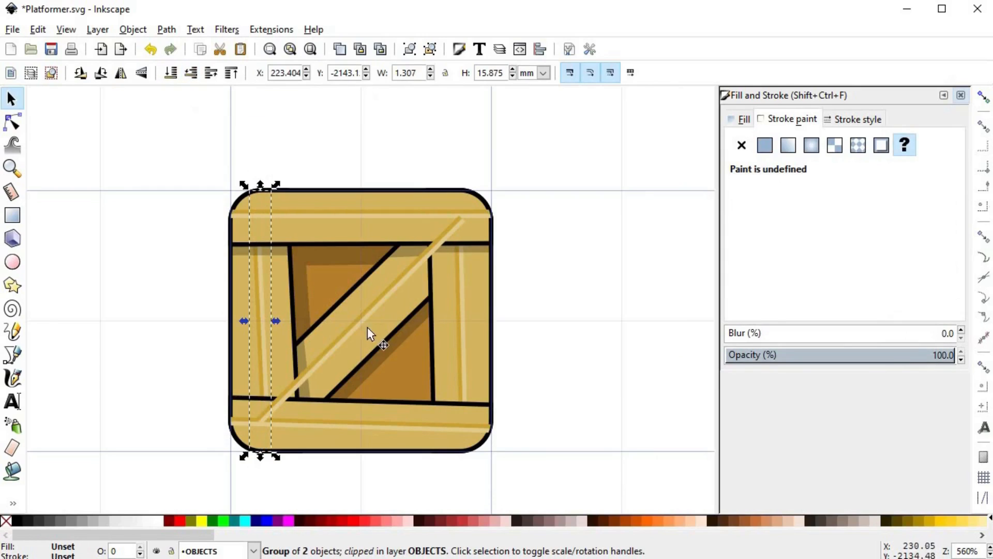
Step: Clip the diagonal wood-grain line group to a copy of the diagonal plank and lower it behind the surrounding frame planks
ctrl+click(393, 312)
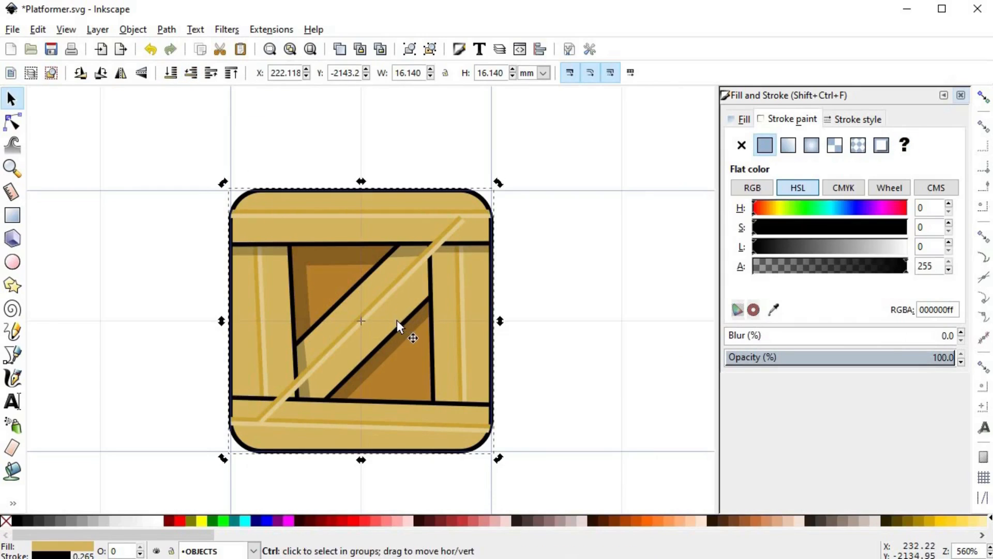
key(Home)
right_click(383, 301)
click(406, 277)
click(189, 79)
click(189, 78)
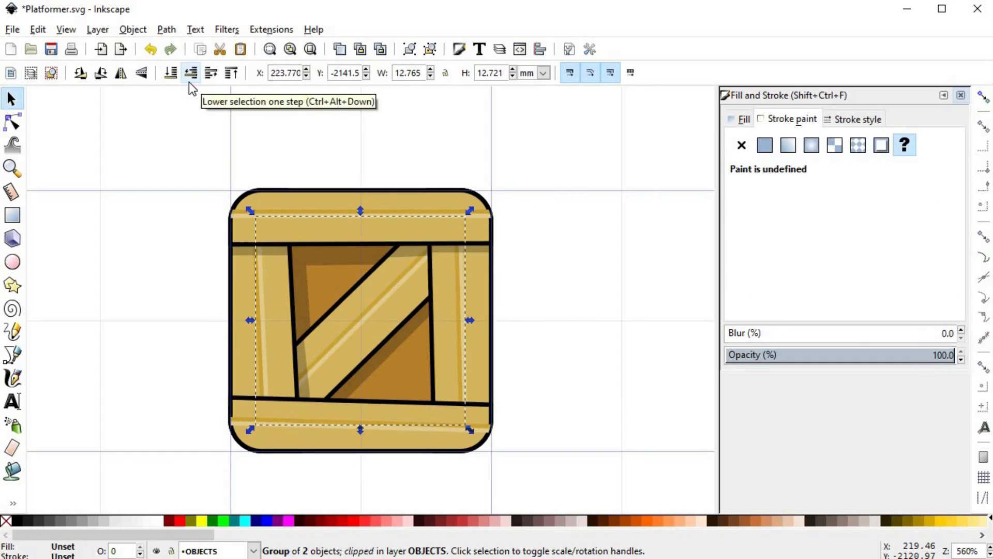
click(534, 308)
Step: Duplicate the right plank's wood-grain line group and place the copy vertically across the upper brown back panel
ctrl+scroll(470, 305, down, 2)
ctrl+scroll(467, 305, up, 2)
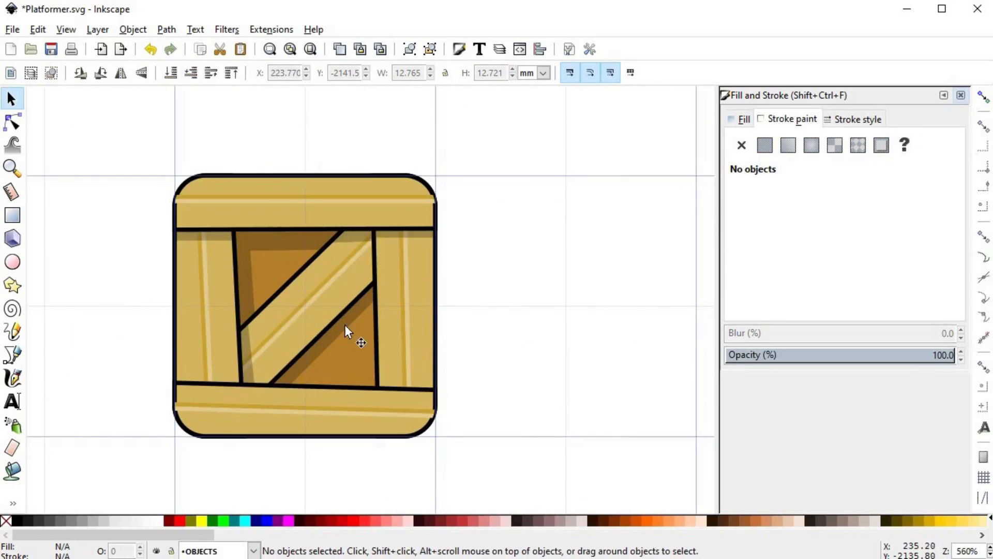
ctrl+scroll(321, 307, up, 2)
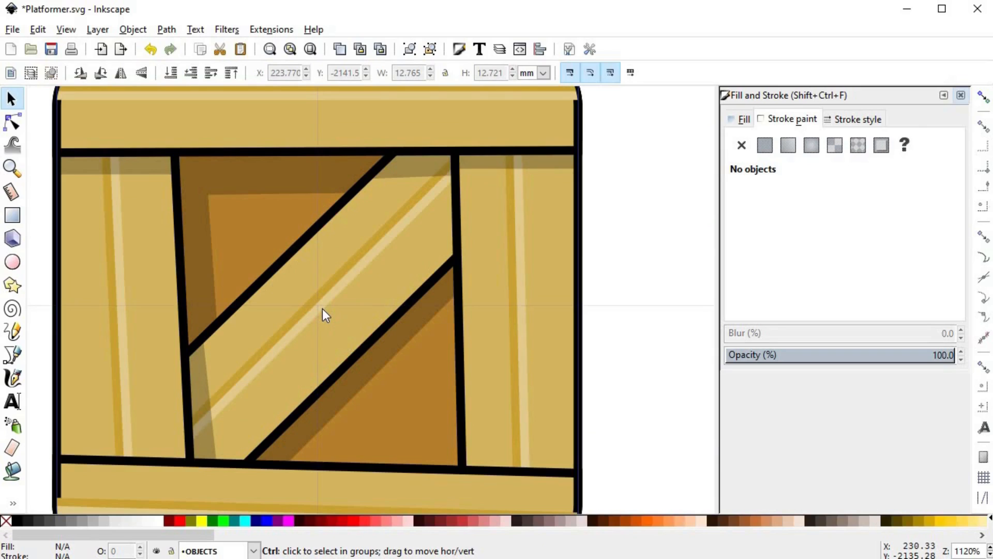
scroll(322, 308, down, 2)
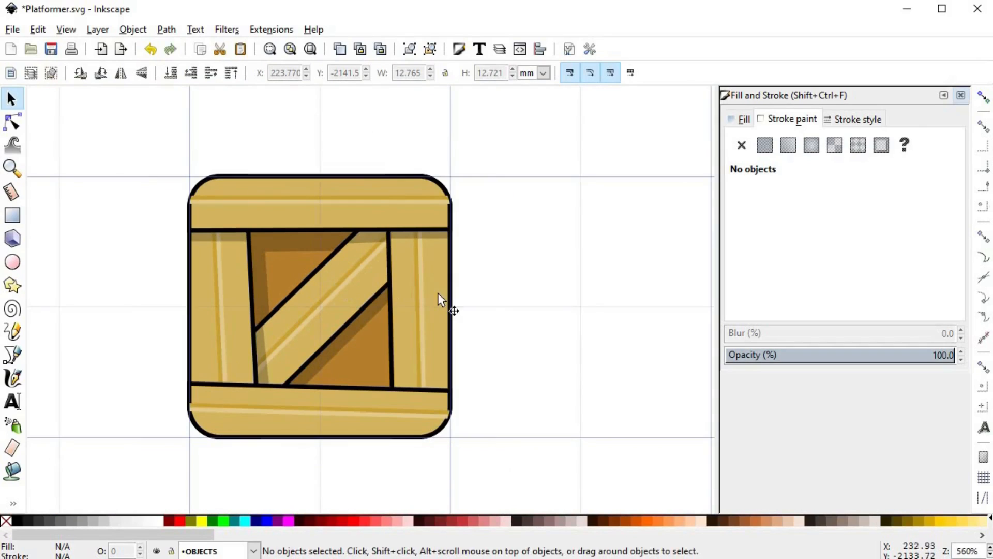
click(422, 292)
key(ctrl+d)
drag(418, 295, 290, 308)
scroll(290, 309, up, 4)
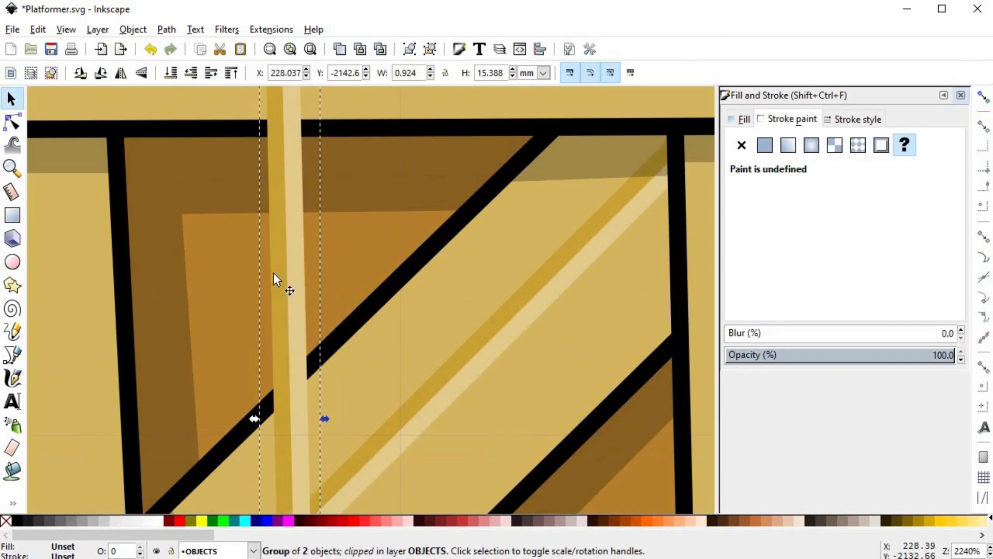
Step: Recolor the darker line of the copied group to dark brown 996b25, sampled from the back panel and darkened
ctrl+click(273, 272)
key(d)
click(805, 251)
key(s)
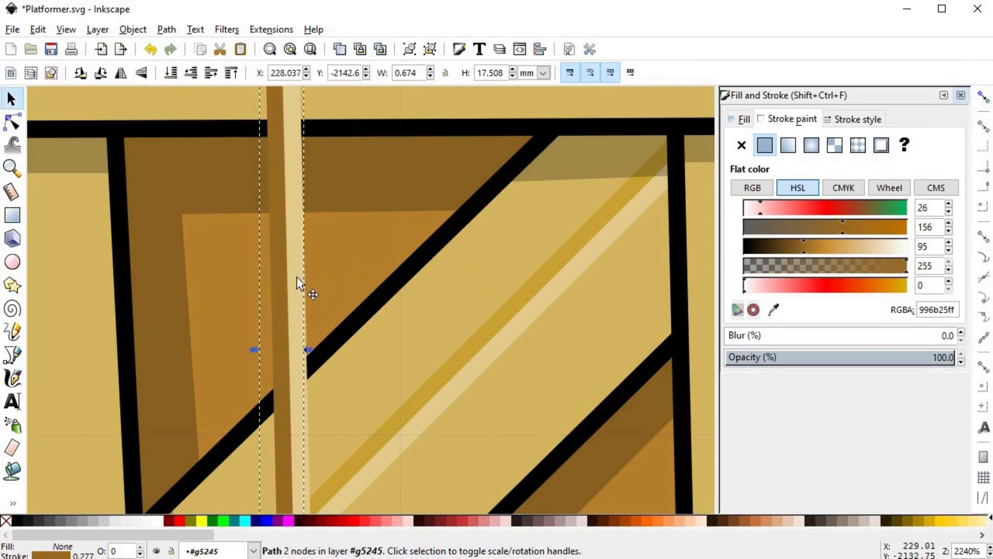
Step: Recolor the lighter line of the copied group to light orange-brown d0943b, sampled from the back panel and lightened
click(297, 284)
key(d)
shift+click(348, 262)
drag(825, 247, 829, 247)
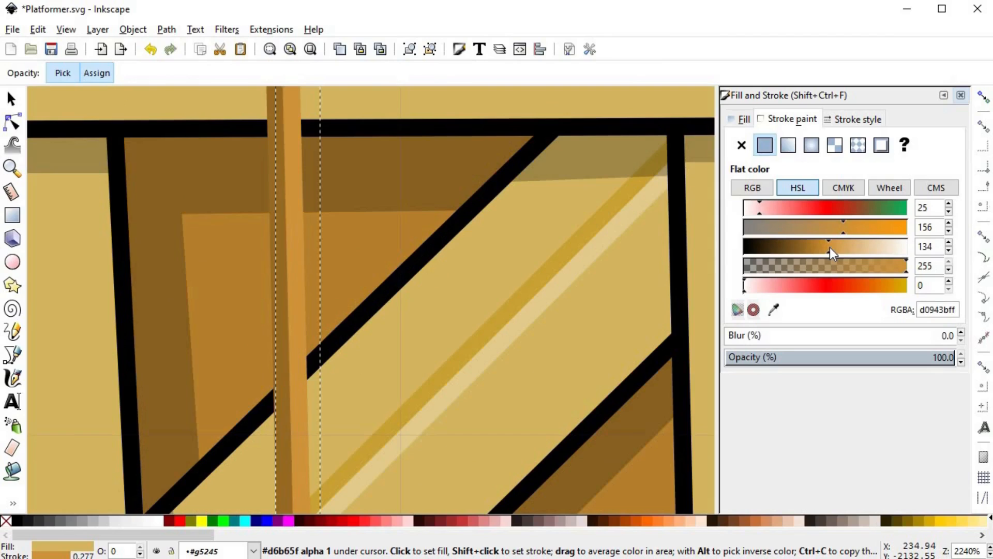
key(s)
Step: Lower the brown line group in the stacking order so it sits behind the frame planks and the diagonal plank
scroll(331, 274, down, 3)
click(390, 123)
click(333, 275)
scroll(333, 275, down, 2)
click(191, 73)
click(191, 73)
click(211, 73)
Step: Place a duplicate of the brown line group across the lower back panel and lower it behind the diagonal plank
key(ctrl+d)
drag(314, 259, 408, 265)
click(193, 78)
click(193, 77)
double_click(194, 77)
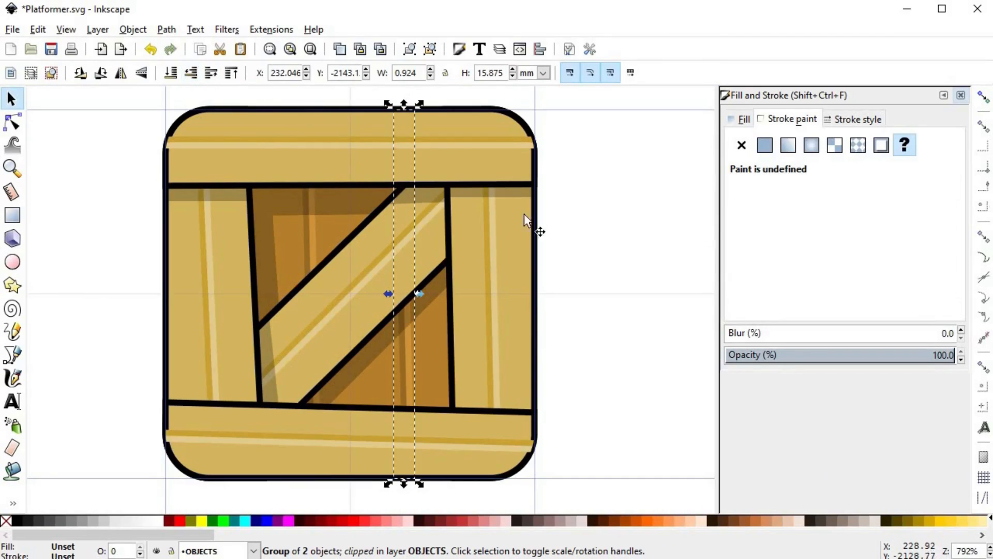
Step: Examine the whole crate with its wood-grain lines and shadows
click(523, 213)
scroll(563, 284, down, 3)
click(606, 303)
drag(487, 299, 389, 297)
scroll(389, 296, up, 2)
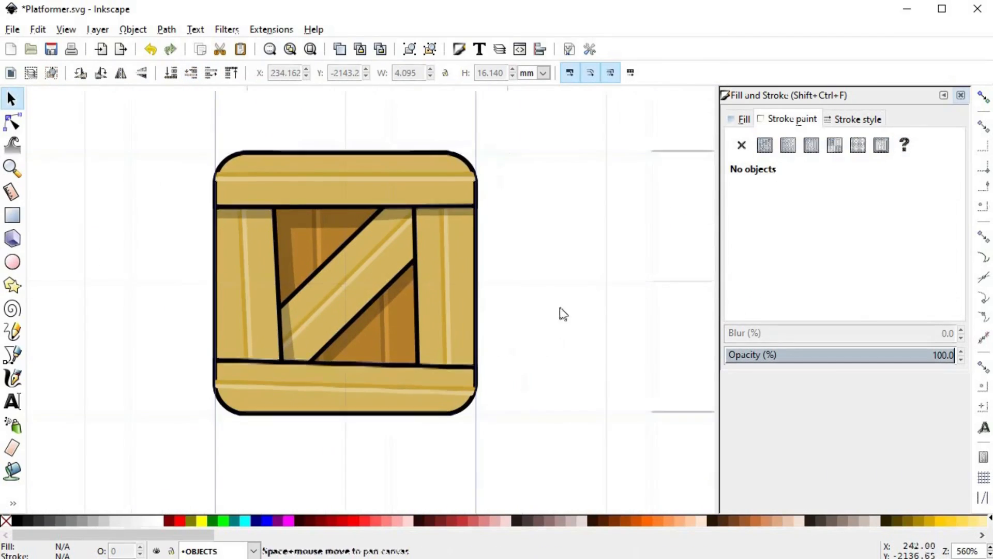
scroll(490, 266, down, 1)
key(space)
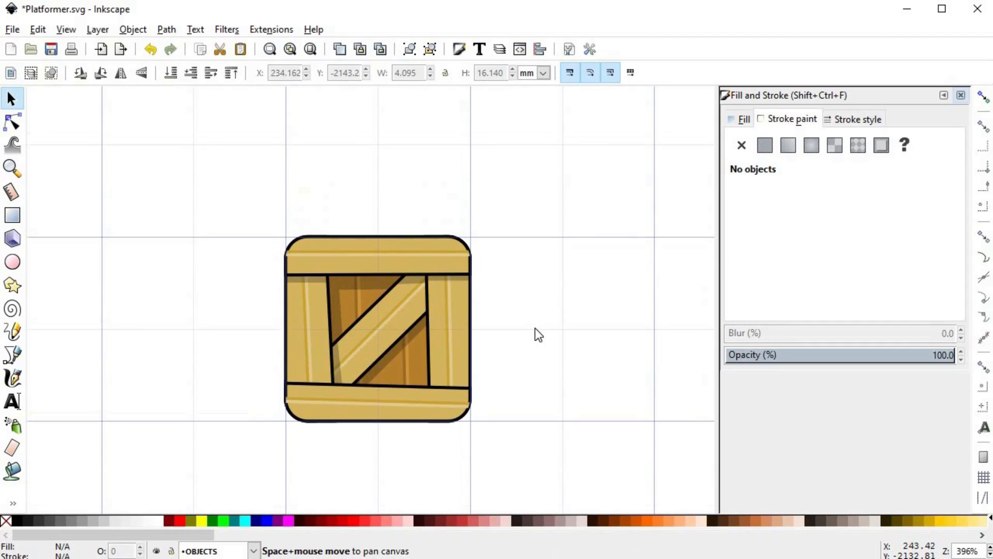
scroll(535, 329, up, 1)
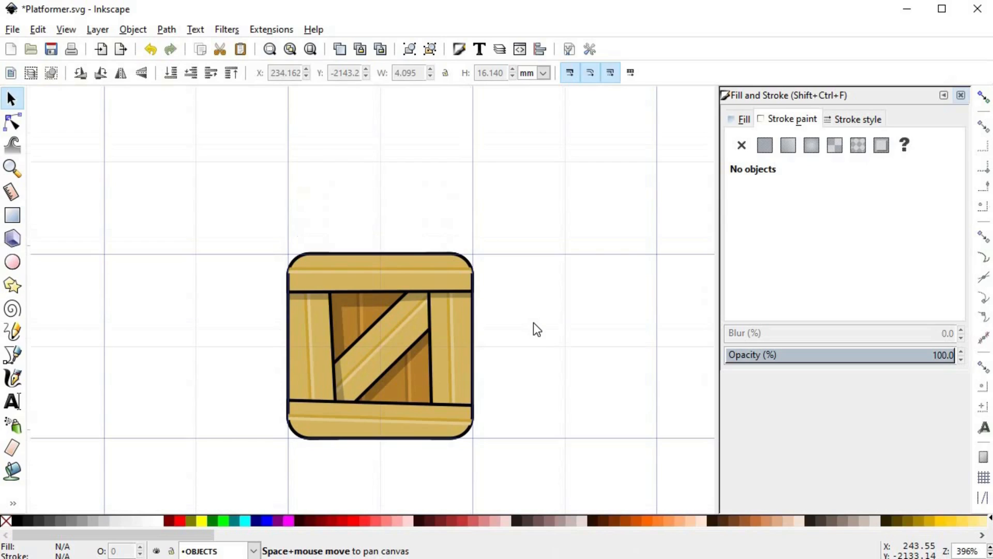
Step: Draw a circle about 2.34 mm across above the crate, filled dark gray with no stroke
scroll(534, 324, up, 1)
click(12, 262)
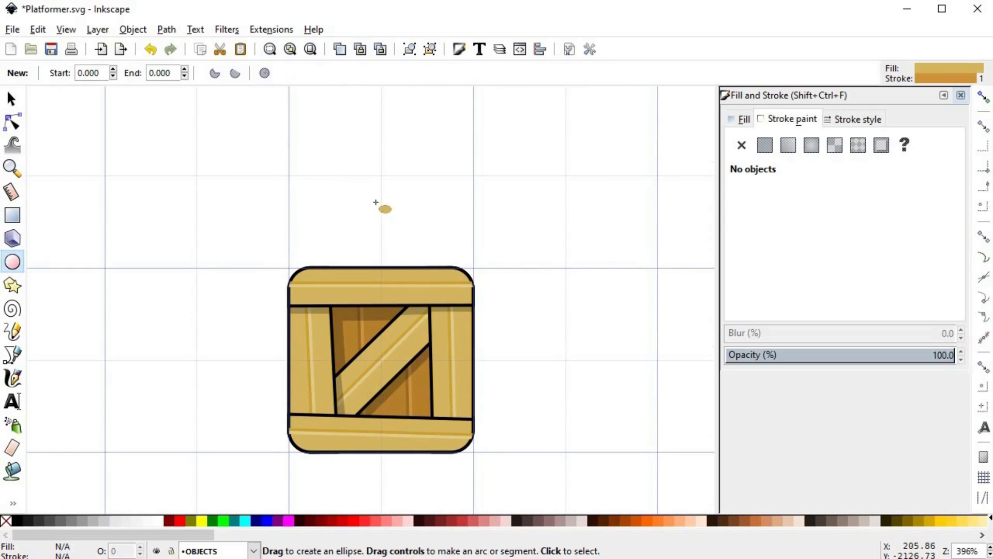
drag(289, 178, 318, 207)
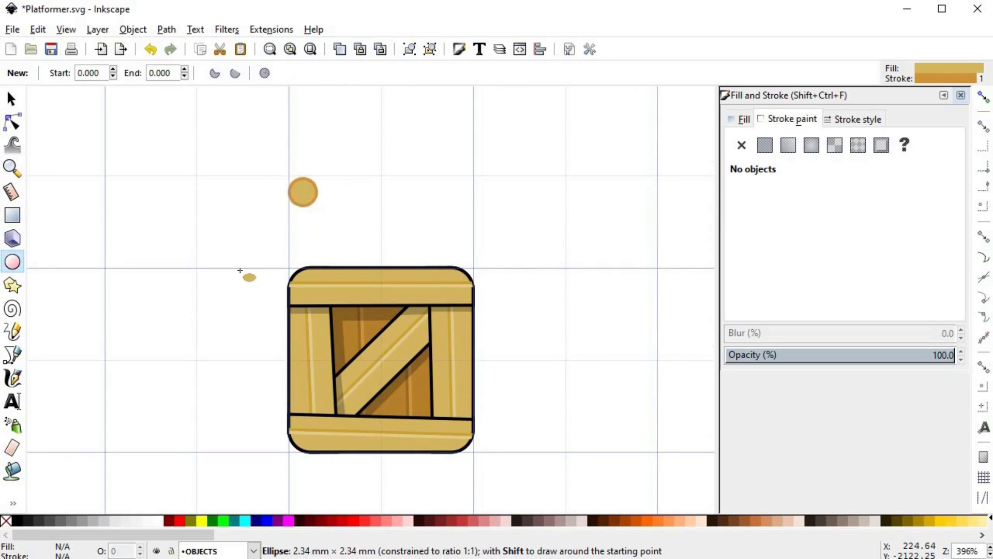
click(49, 521)
shift+click(6, 520)
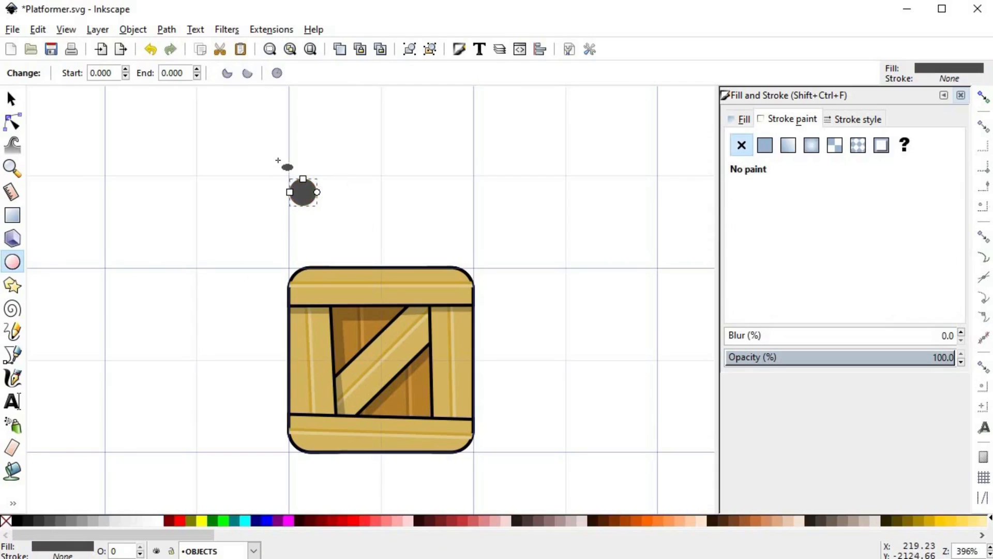
Step: Draw a closed four-point crescent highlight inside the circle's left side, filled with 10% Gray and no stroke
scroll(278, 160, up, 3)
drag(363, 249, 342, 228)
scroll(364, 341, up, 1)
key(space)
click(405, 247)
drag(416, 241, 429, 272)
scroll(337, 246, up, 1)
key(b)
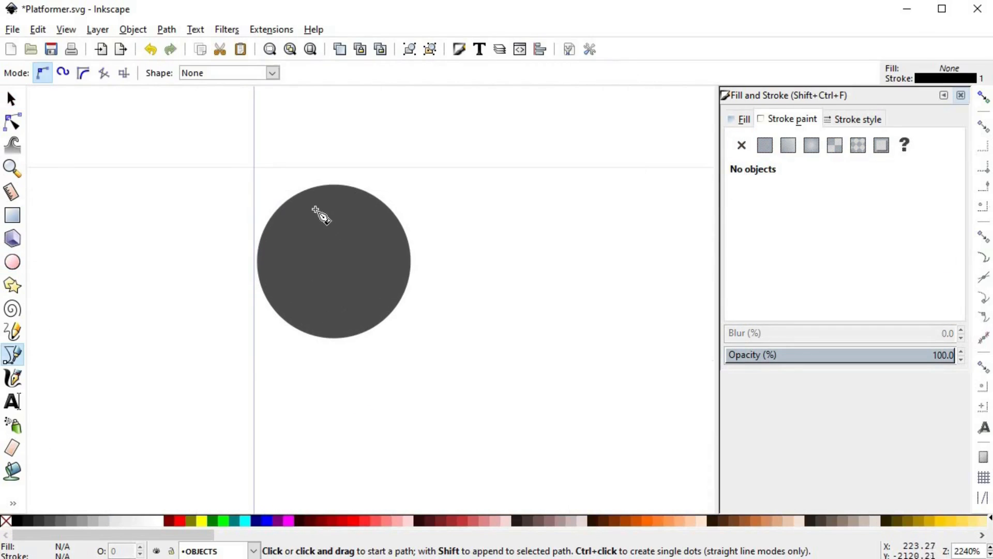
click(317, 204)
click(278, 257)
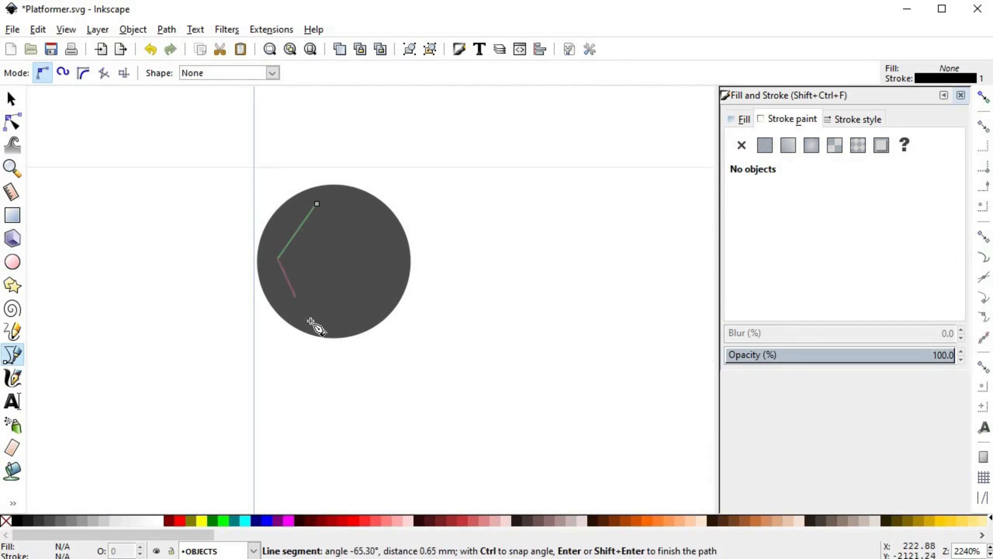
click(314, 325)
click(308, 259)
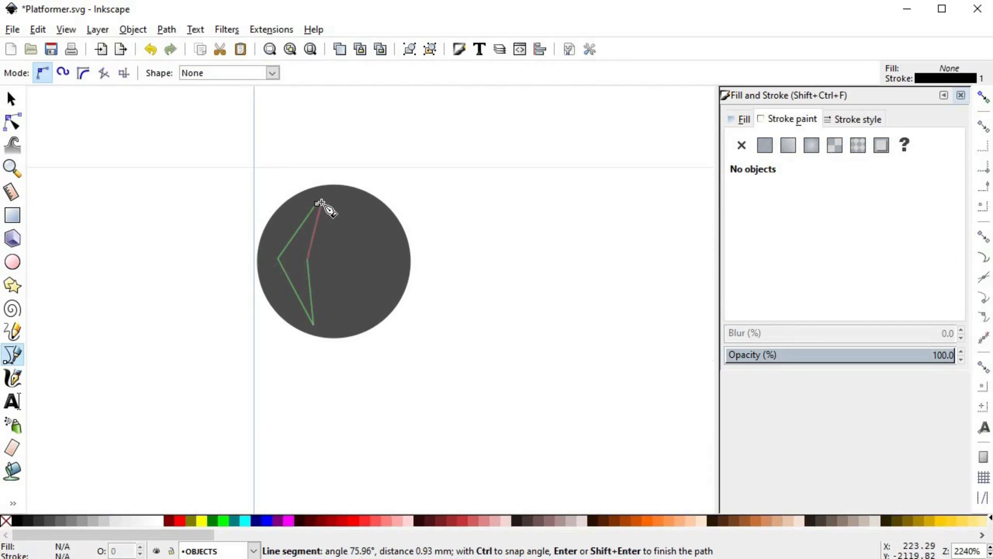
click(318, 203)
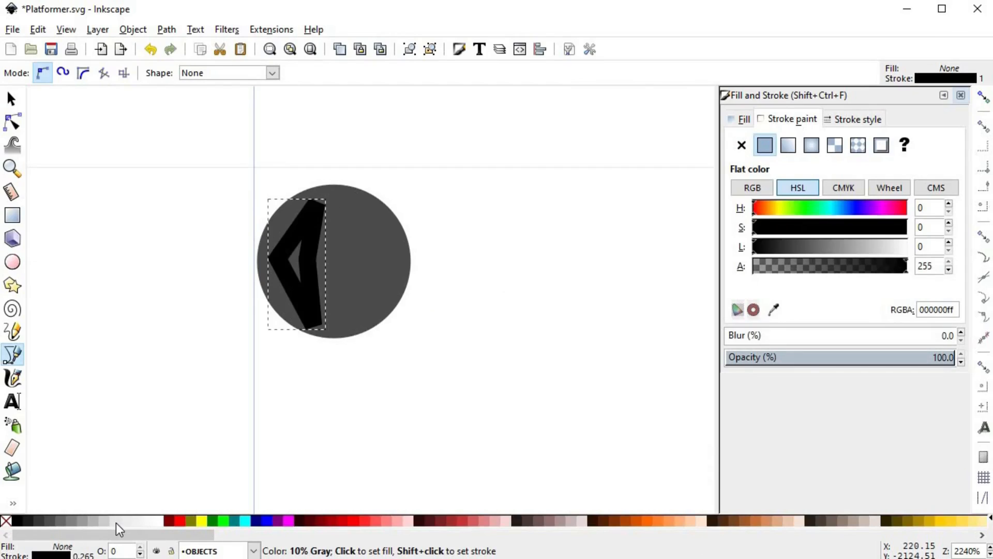
click(116, 521)
shift+click(6, 520)
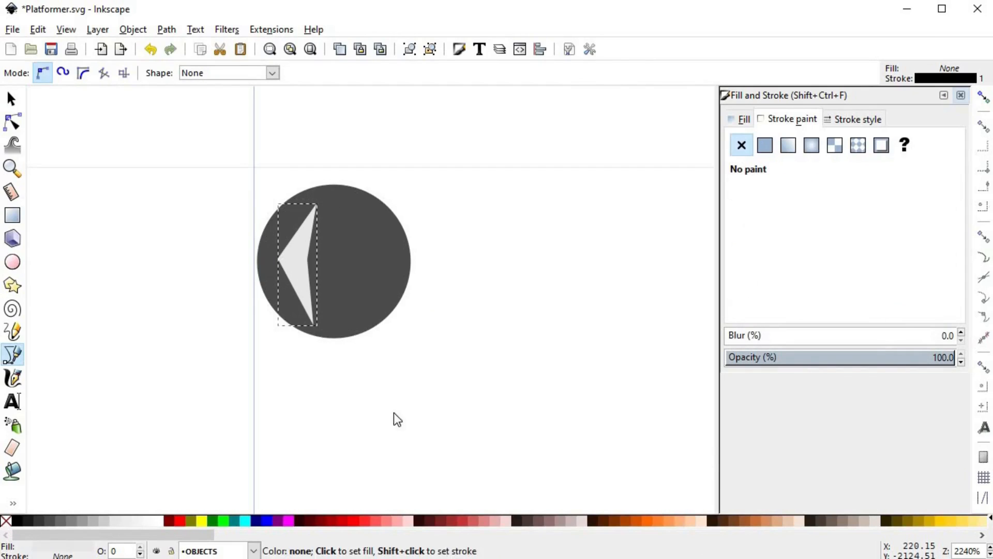
Step: Smooth the two middle nodes of the highlight shape so it becomes a curved crescent
key(s)
double_click(294, 255)
drag(257, 237, 352, 284)
click(198, 73)
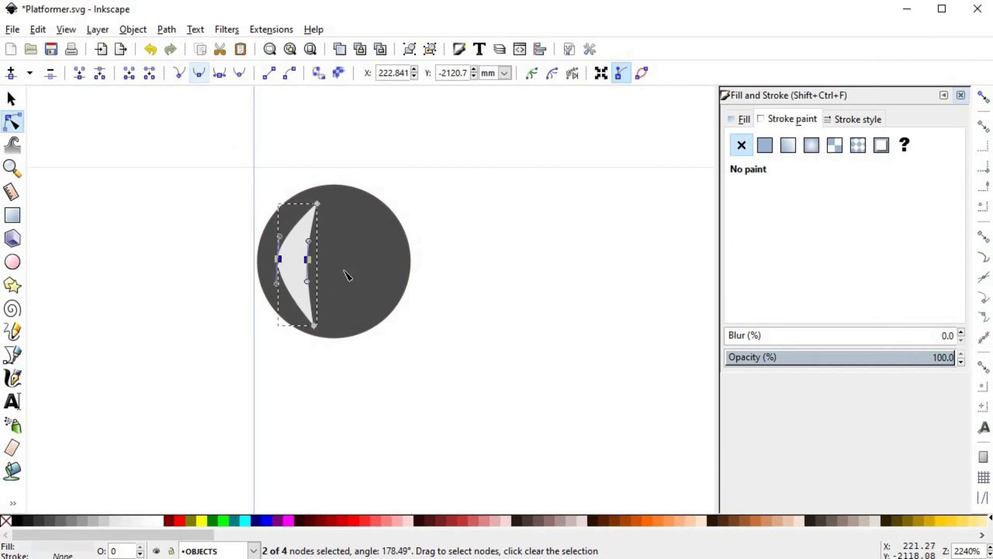
click(447, 314)
key(s)
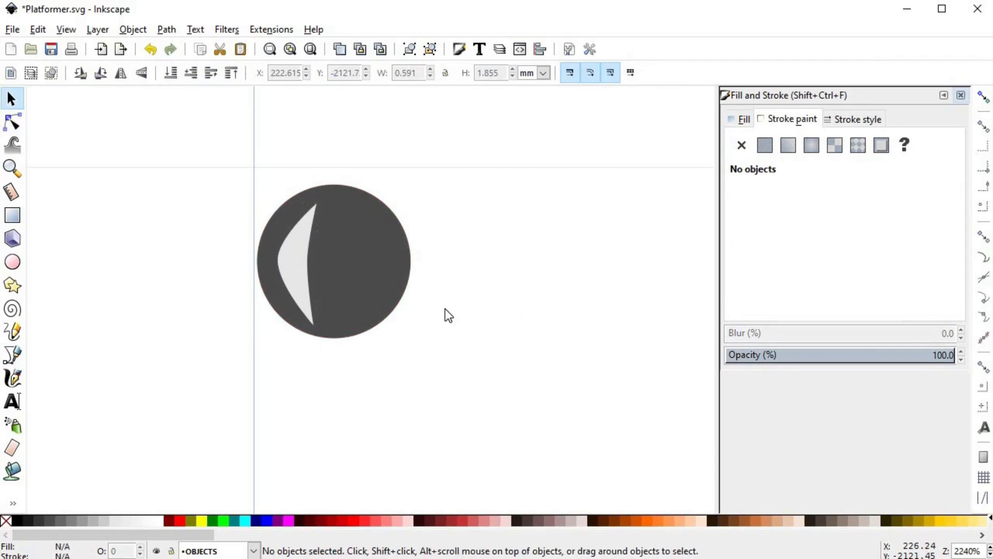
Step: Duplicate the dark gray circle, move the copy straight down and lower it behind the original
scroll(446, 309, down, 1)
drag(475, 317, 387, 250)
click(317, 192)
key(ctrl+d)
drag(306, 190, 293, 216)
click(191, 73)
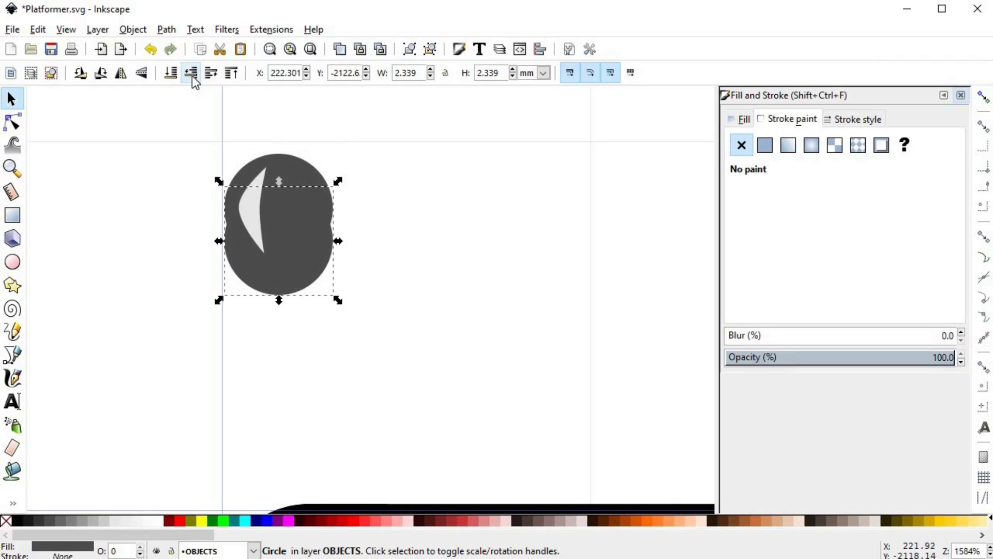
Step: Fill the lowered circle with black at alpha 93 and move it slightly up to form the rivet's shadow
click(17, 521)
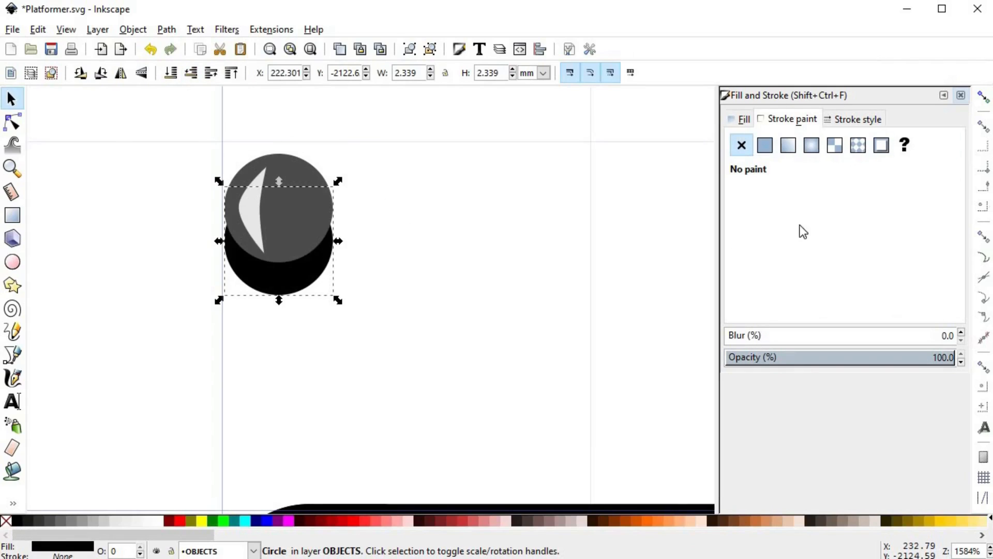
click(740, 119)
drag(816, 266, 808, 266)
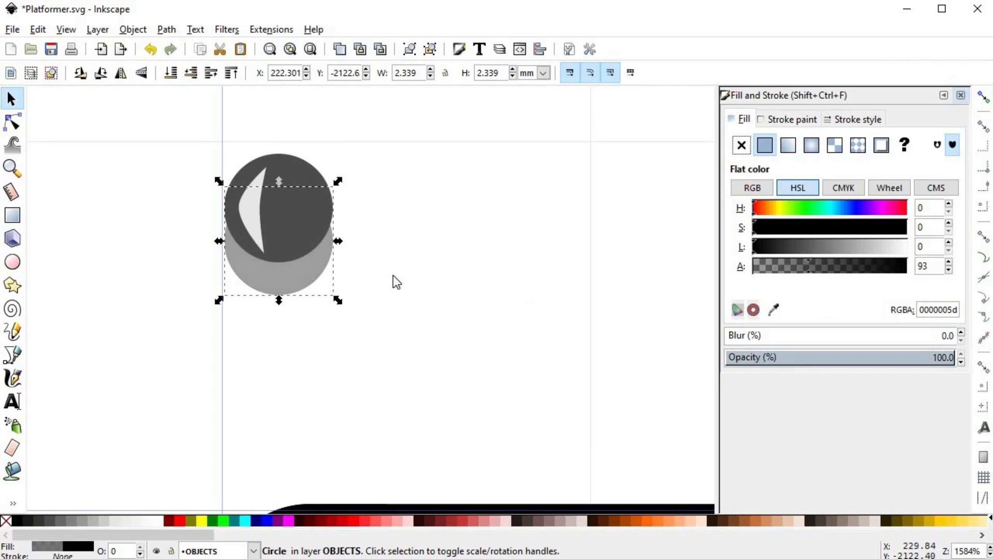
drag(305, 277, 311, 269)
click(136, 209)
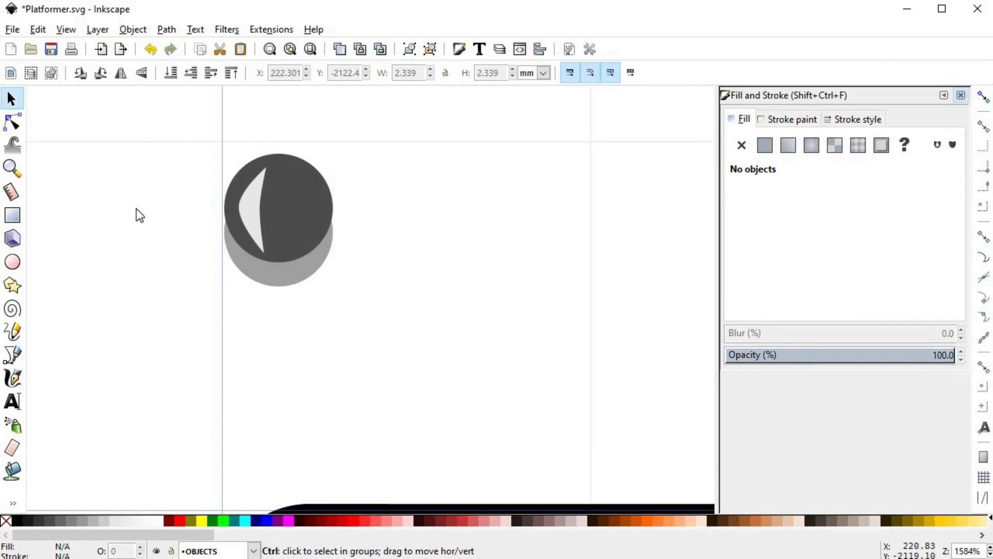
Step: Group the circle, highlight and shadow into one rivet
scroll(136, 209, down, 5)
drag(144, 186, 203, 233)
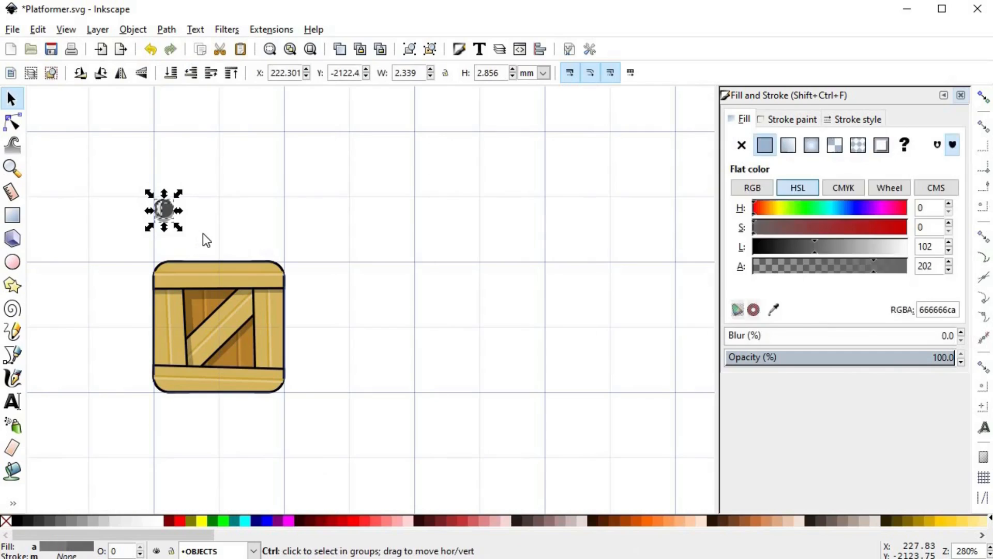
key(ctrl+f)
key(ctrl+g)
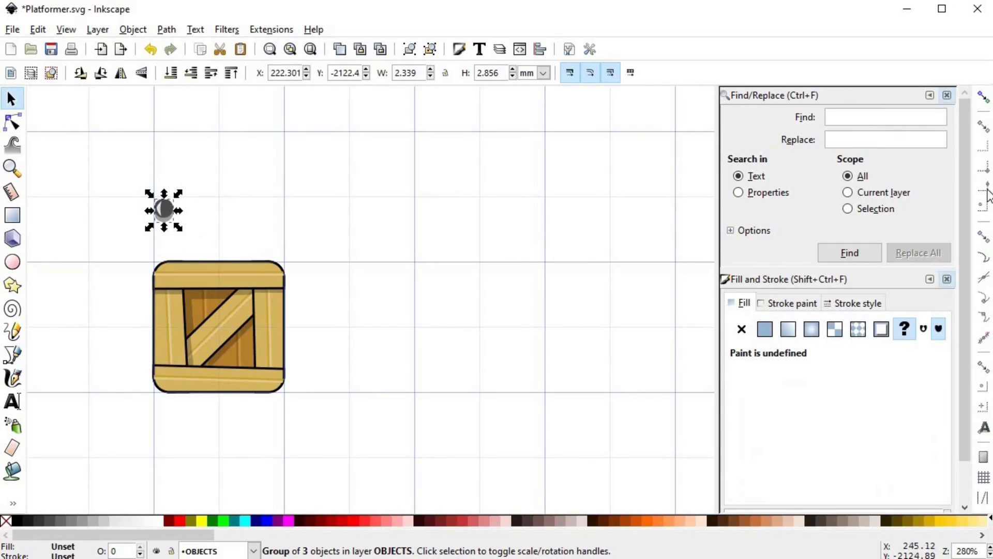
click(947, 95)
Step: Scale the rivet group to about 1.086 by 1.326 mm and place it near the left end of the crate's top plank
click(235, 255)
drag(235, 255, 240, 257)
mouse_move(170, 219)
mouse_down()
mouse_move(173, 292)
mouse_move(188, 249)
mouse_move(172, 230)
mouse_up()
scroll(173, 293, up, 5)
drag(161, 190, 161, 208)
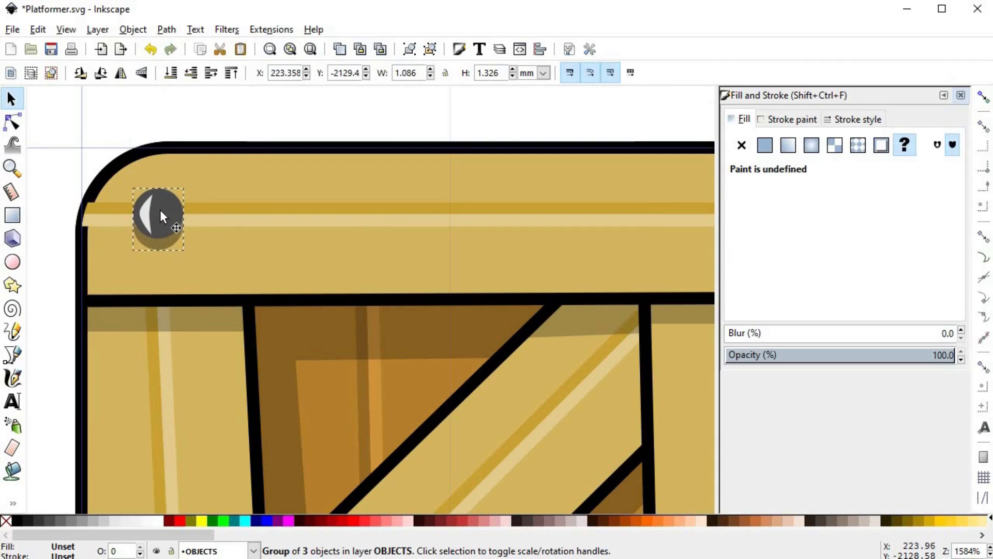
scroll(201, 269, down, 4)
click(434, 345)
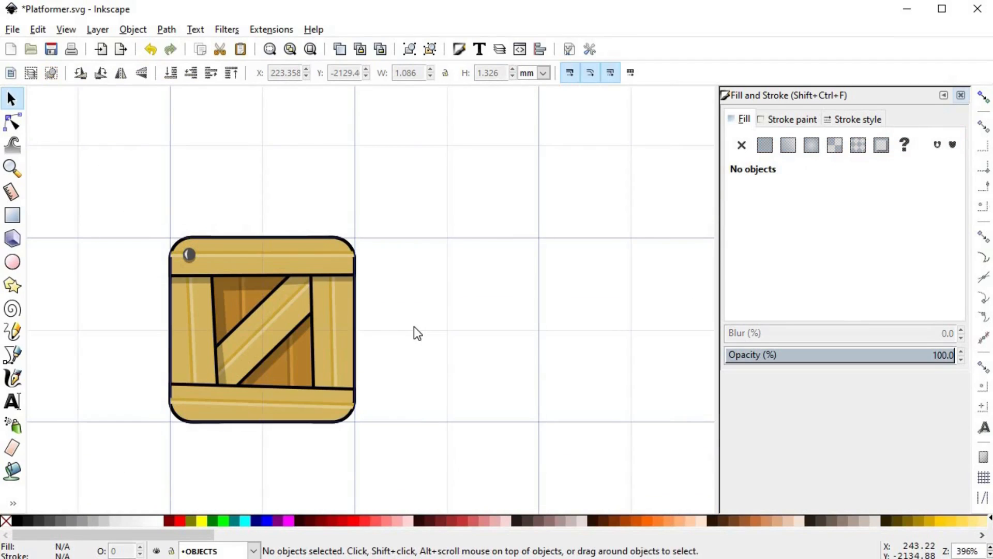
Step: Shrink the rivet further to about 0.785 by 0.959 mm
scroll(261, 315, up, 1)
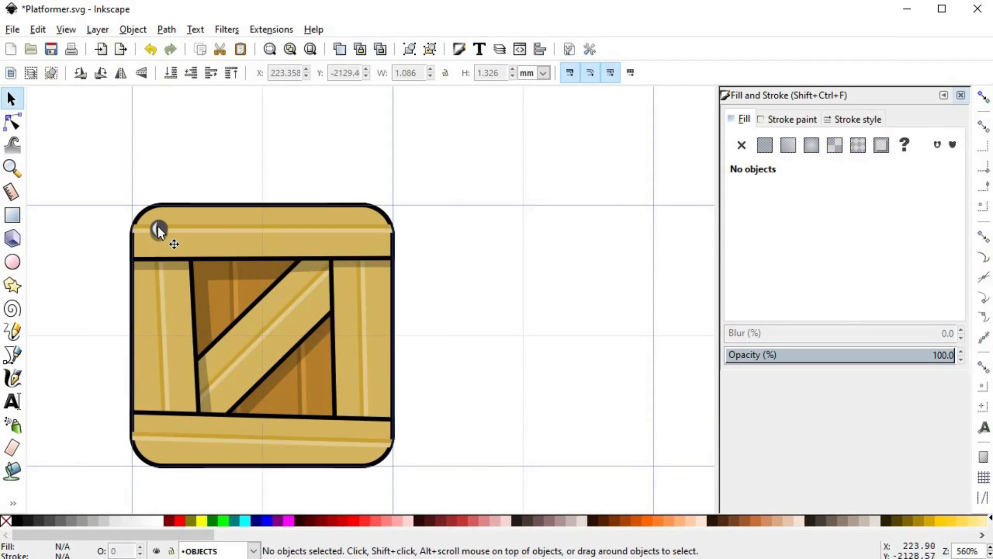
scroll(177, 251, up, 3)
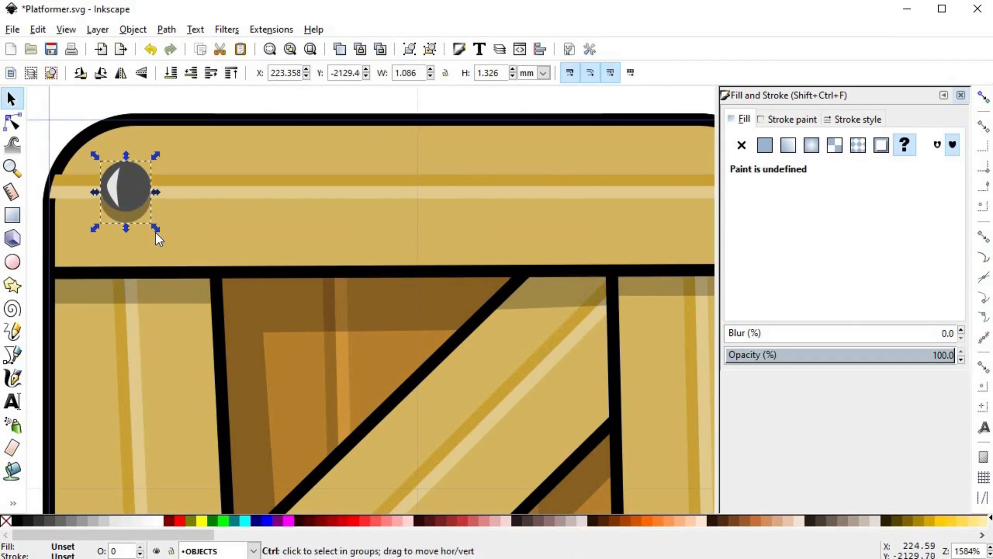
drag(154, 228, 153, 401)
scroll(154, 233, down, 3)
Step: Place duplicates of the rivet in the crate's other three corners and save the drawing
key(ctrl+d)
key(ctrl+d)
key(ctrl+d)
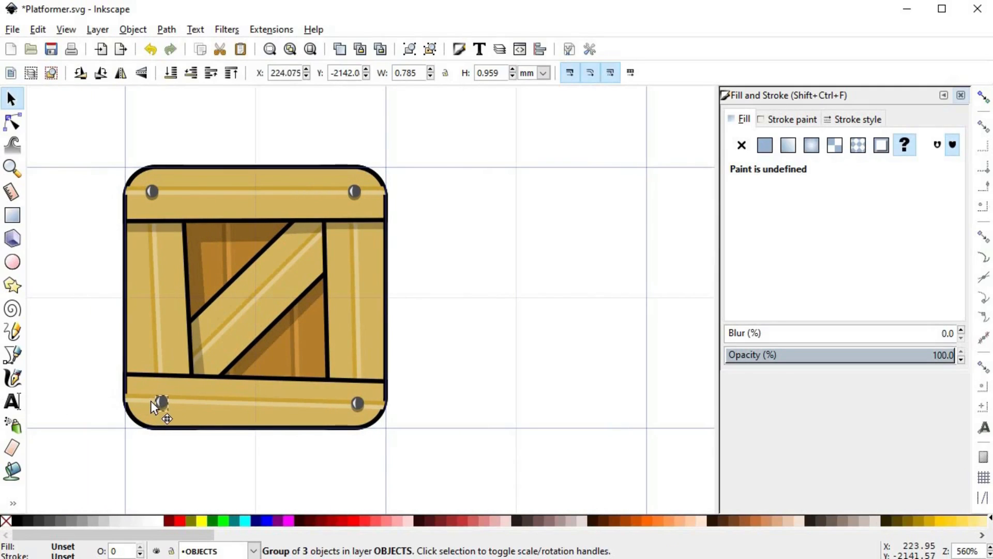
click(430, 335)
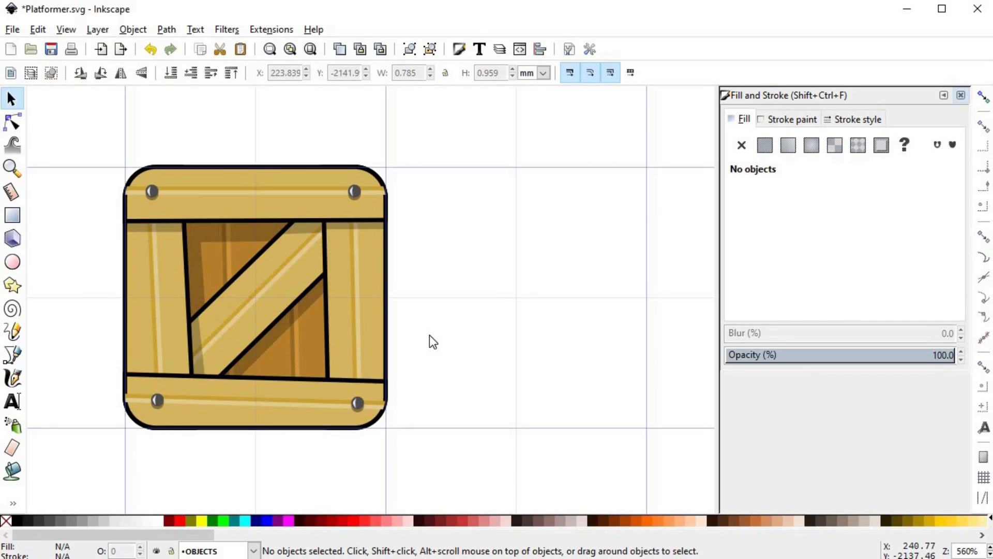
key(ctrl+s)
Step: Draw a closed Bezier outline running just inside the top plank's upper edge and looping around outside the crate's top
drag(429, 334, 414, 307)
scroll(311, 259, up, 1)
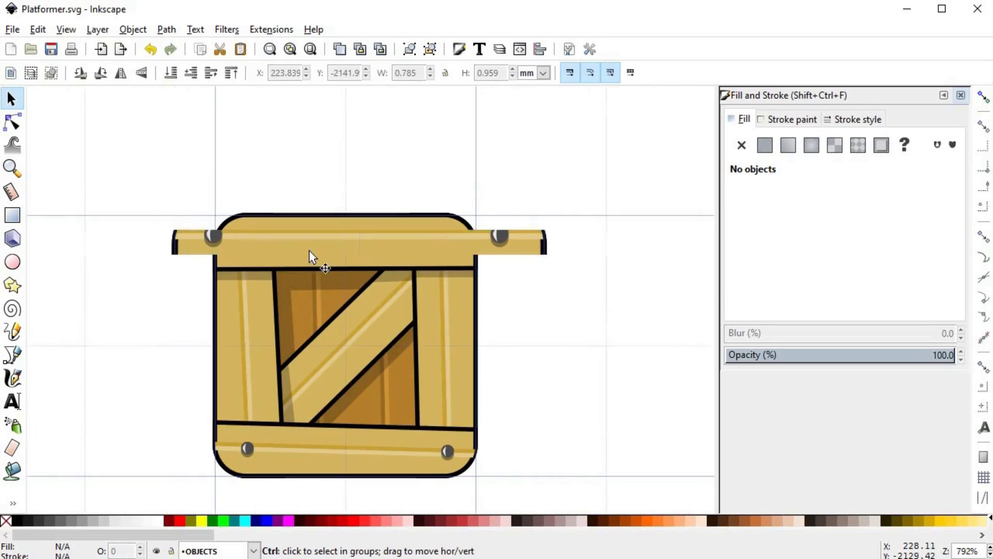
key(b)
click(541, 240)
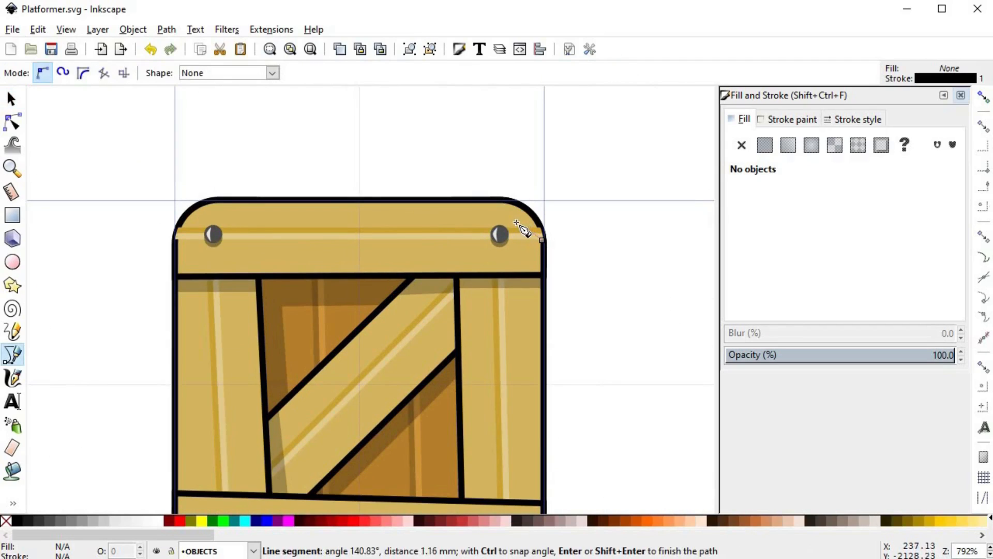
click(208, 219)
click(154, 256)
drag(131, 183, 157, 156)
drag(263, 149, 392, 148)
drag(430, 156, 503, 181)
drag(530, 176, 542, 187)
click(568, 257)
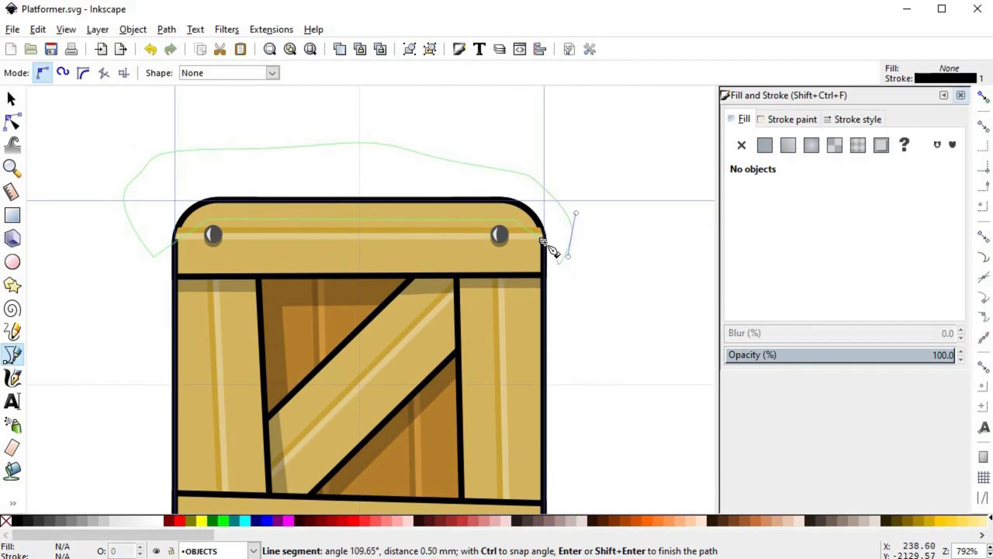
click(542, 240)
Step: Draw a closed four-point strip along the bottom plank's upper edge, extending past both sides of the crate
key(space)
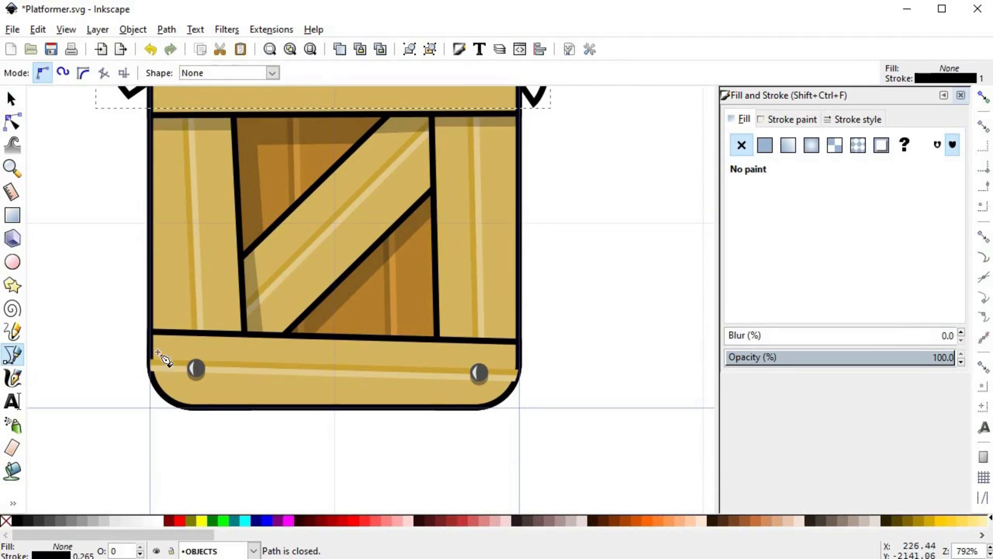
click(139, 345)
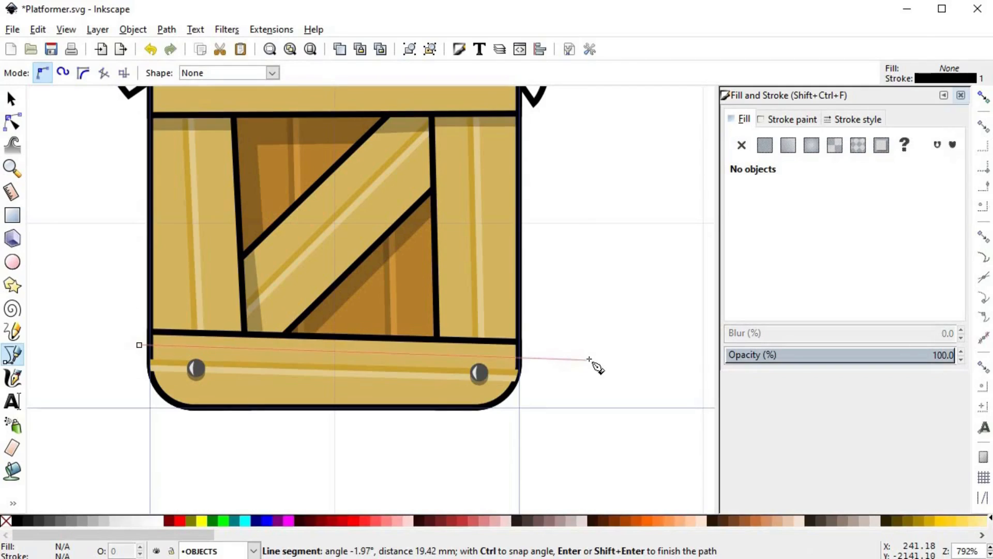
click(595, 362)
click(569, 340)
click(93, 314)
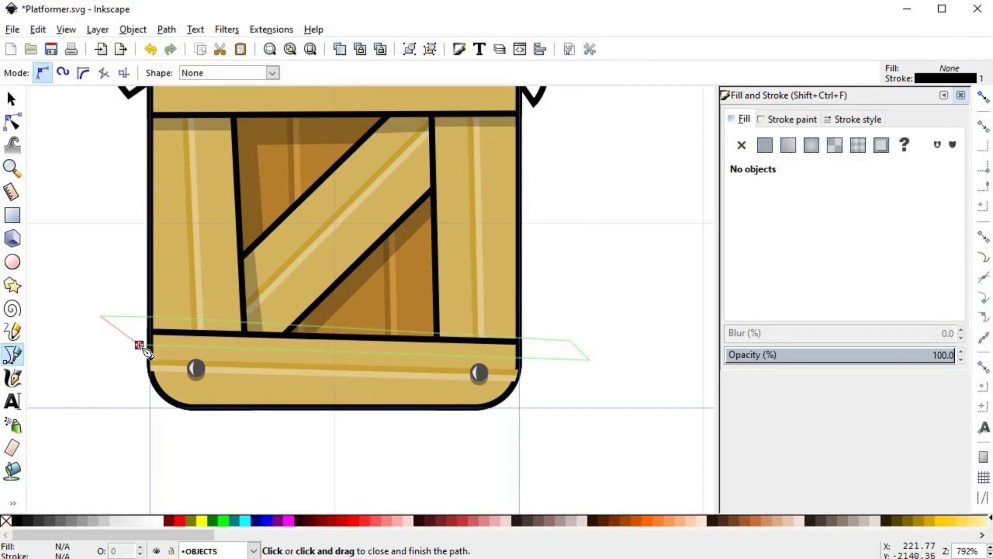
click(139, 345)
Step: Draw a closed Bezier outline just inside the bottom plank's lower edge and looping around below the crate
scroll(187, 393, right, 2)
scroll(187, 393, down, 1)
click(110, 357)
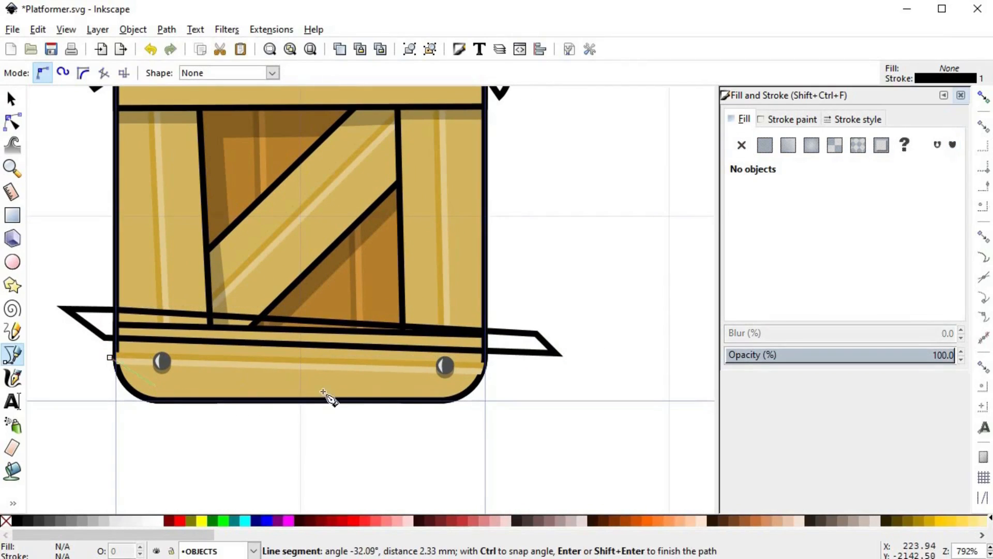
click(453, 387)
click(500, 357)
drag(539, 413, 535, 420)
drag(445, 443, 412, 443)
drag(91, 426, 80, 425)
click(110, 357)
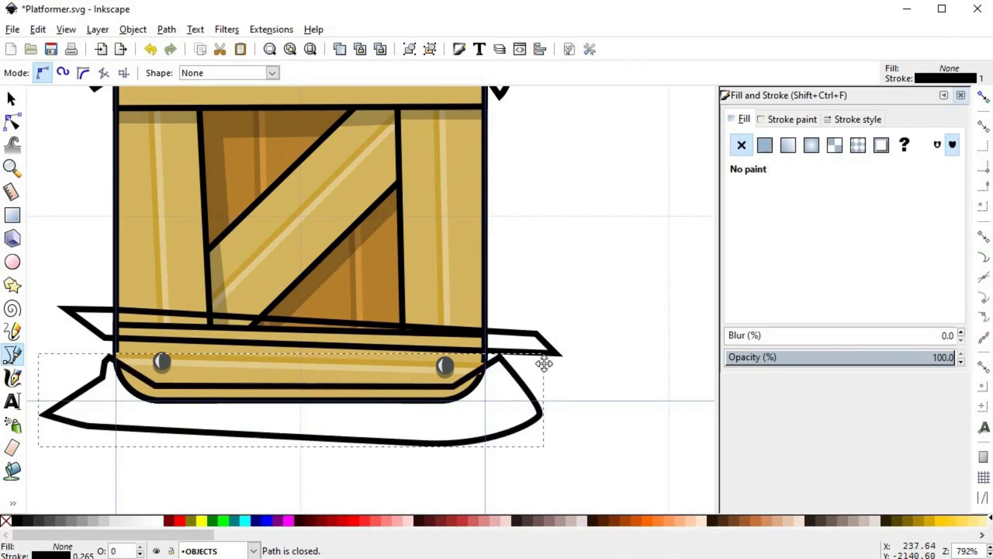
Step: Duplicate the top plank and intersect the copy with the outline drawn around the crate's top
scroll(418, 239, up, 4)
scroll(418, 239, right, 1)
key(s)
click(364, 197)
key(ctrl+d)
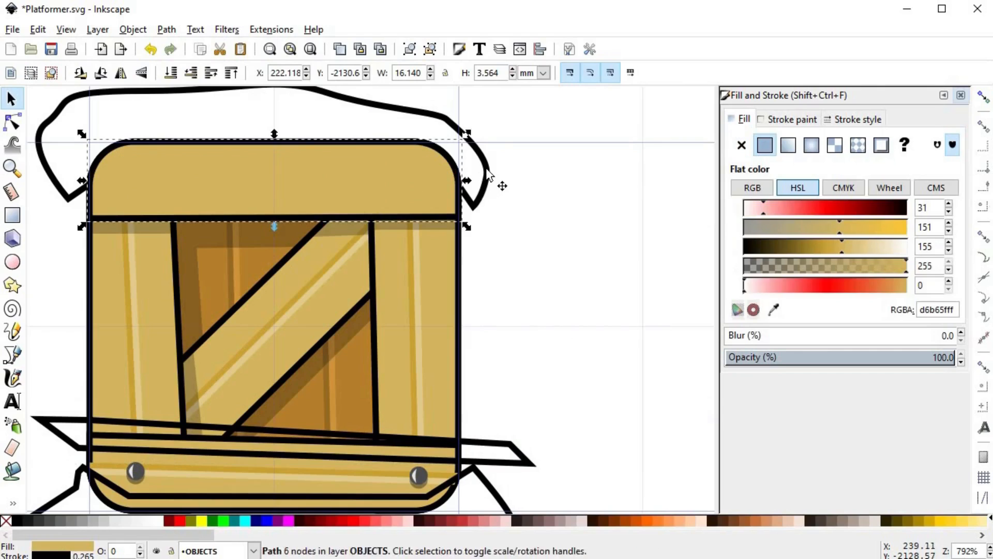
shift+click(487, 171)
key(ctrl+asterisk)
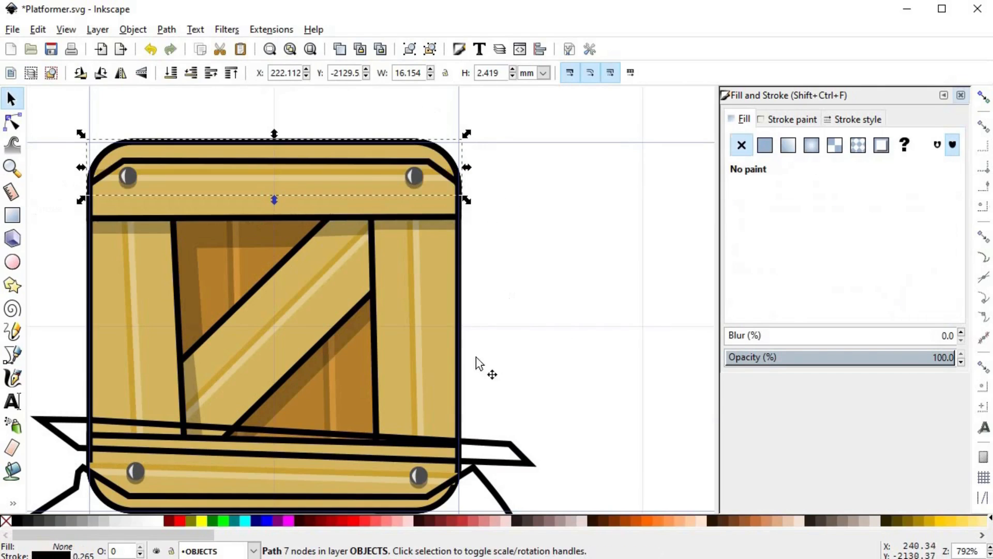
Step: Duplicate the bottom plank and intersect the copy with the four-point strip drawn along its upper edge
click(177, 460)
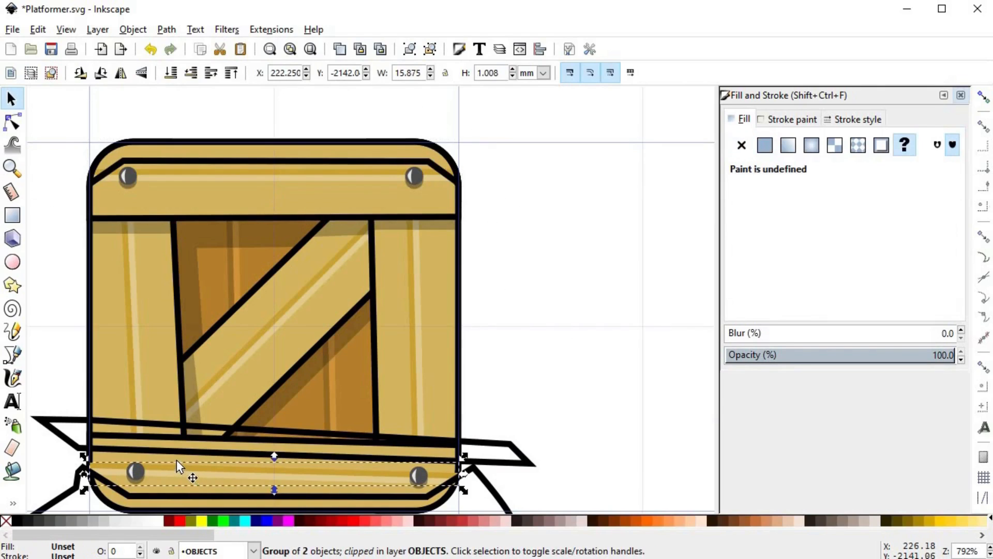
click(112, 454)
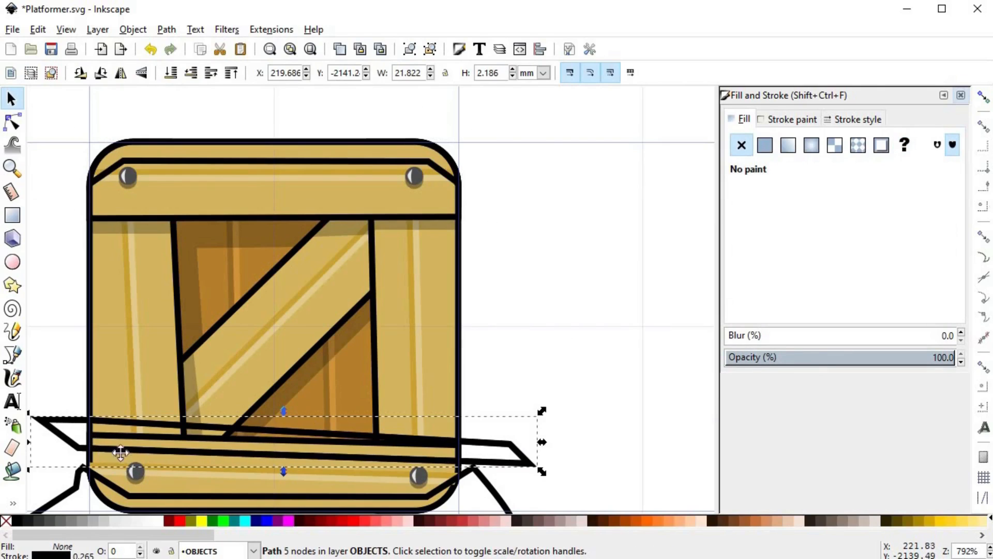
drag(108, 455, 348, 401)
scroll(346, 405, up, 1)
key(Escape)
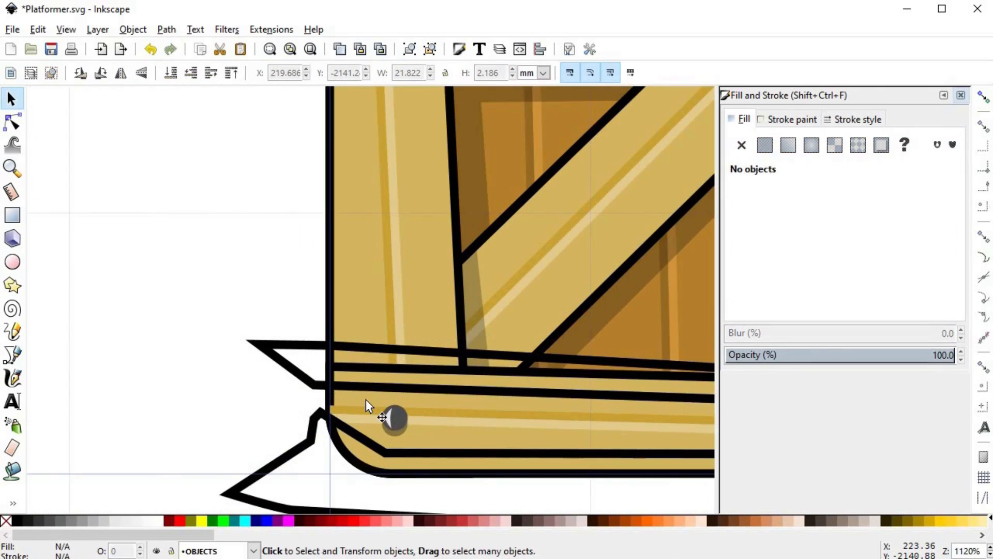
click(365, 399)
key(ctrl+d)
shift+click(305, 345)
ctrl+click(374, 403)
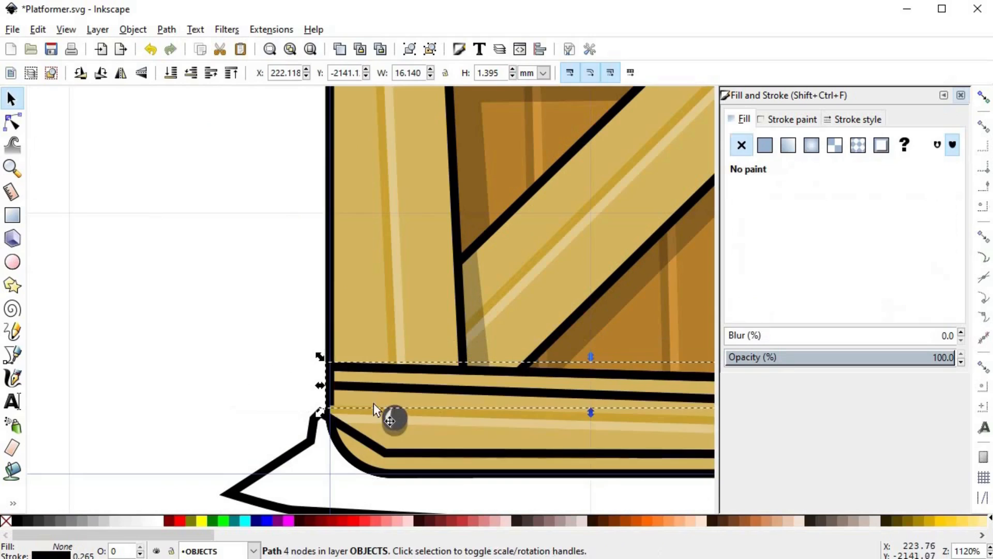
Step: Duplicate the bottom plank again and intersect the copy with the outline looping below the crate
ctrl+click(361, 398)
shift+click(309, 439)
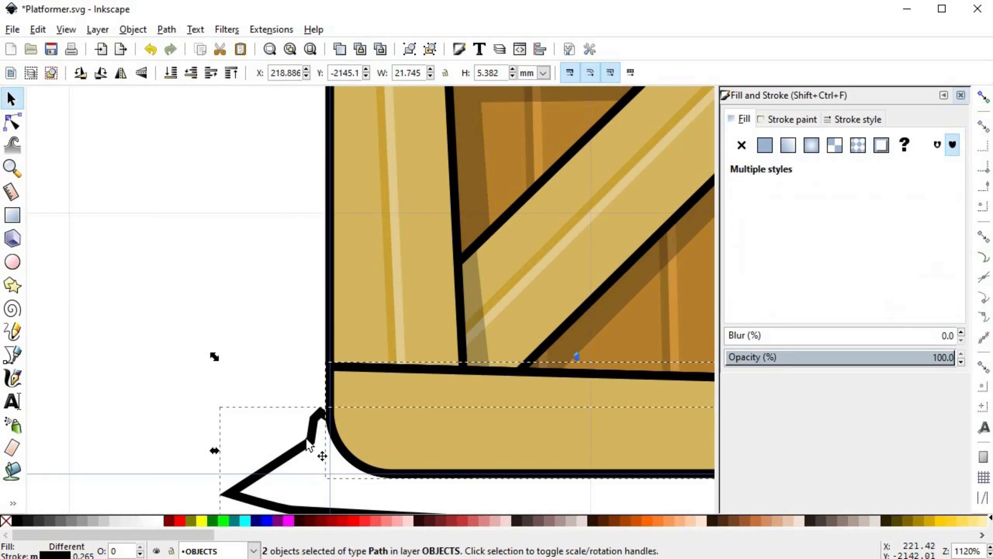
key(ctrl+*)
click(252, 377)
Step: Bend the straight inner corner segments of the top plank's edge shape into curves on both sides
ctrl+scroll(252, 376, down, 3)
key(space)
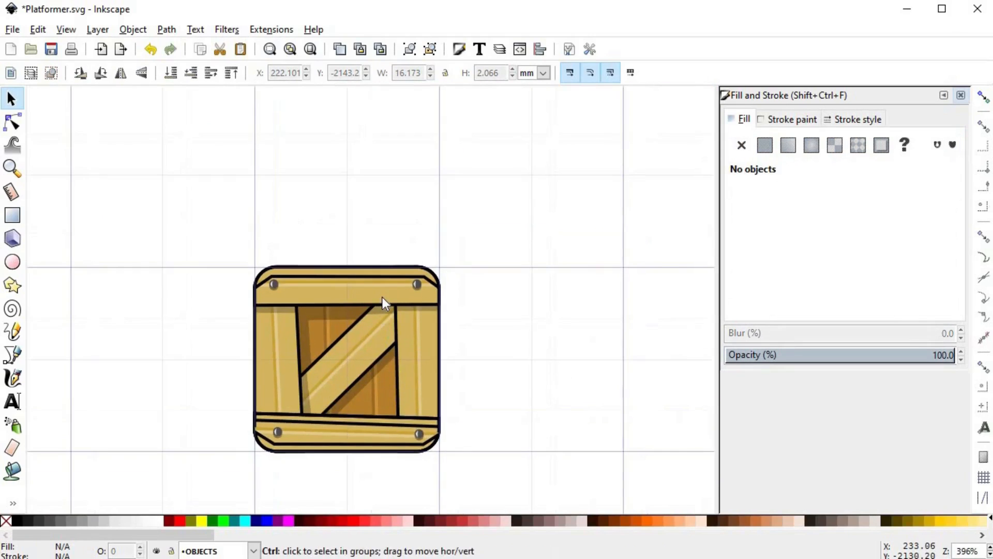
scroll(383, 296, up, 3)
key(n)
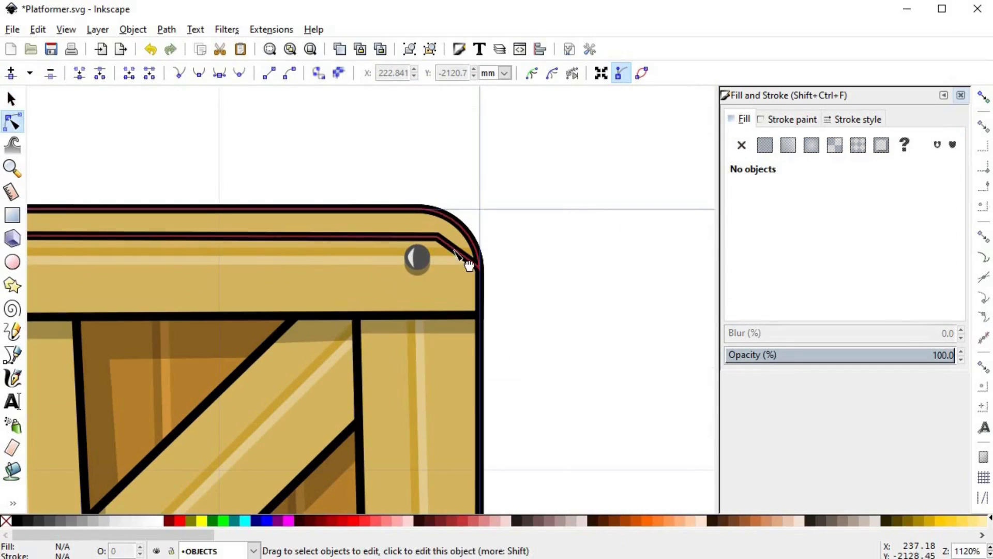
click(446, 254)
drag(978, 334, 879, 326)
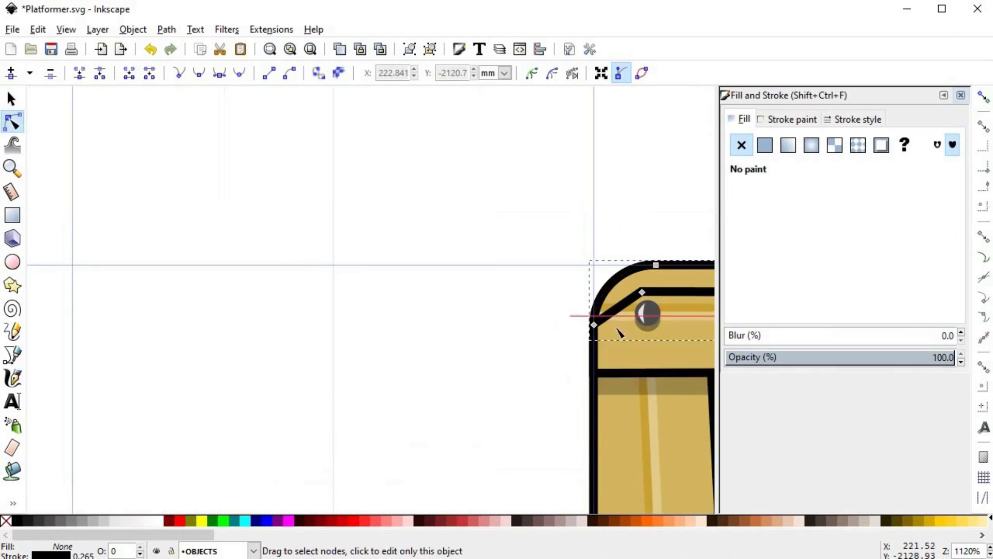
click(622, 313)
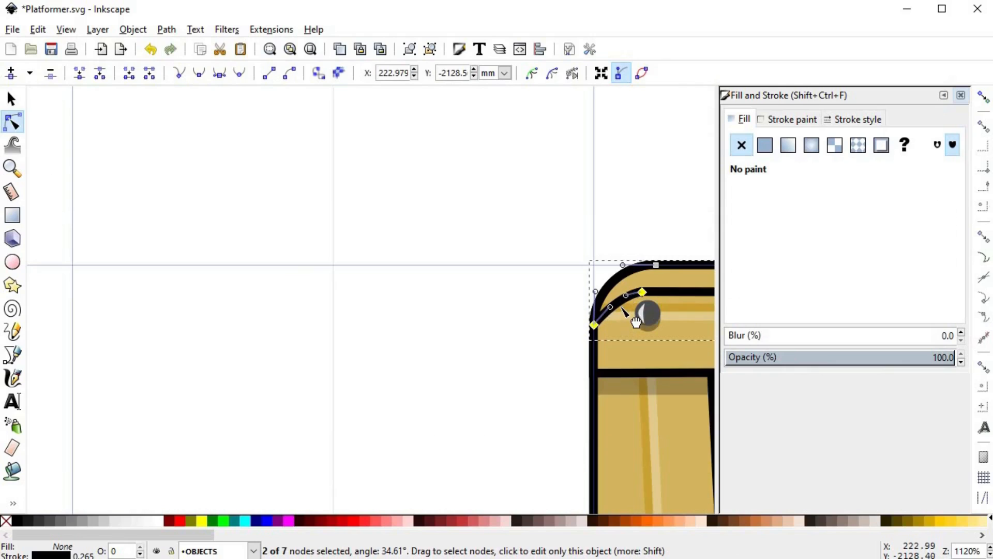
click(512, 324)
Step: Fill the top edge shape with the plank's light streak colour, remove its stroke and raise the fill lightness to 183
scroll(477, 241, down, 1)
scroll(381, 288, right, 10)
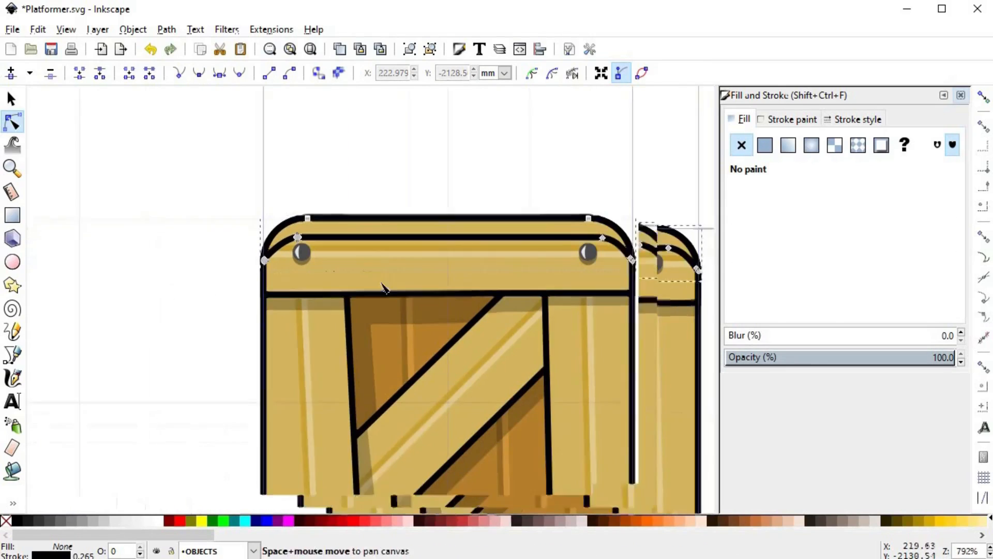
key(s)
key(d)
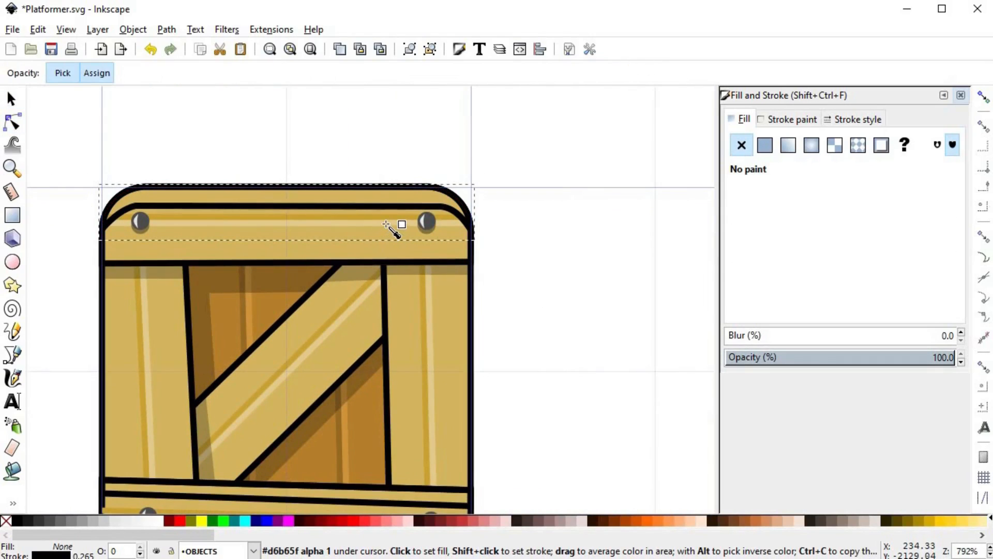
click(386, 224)
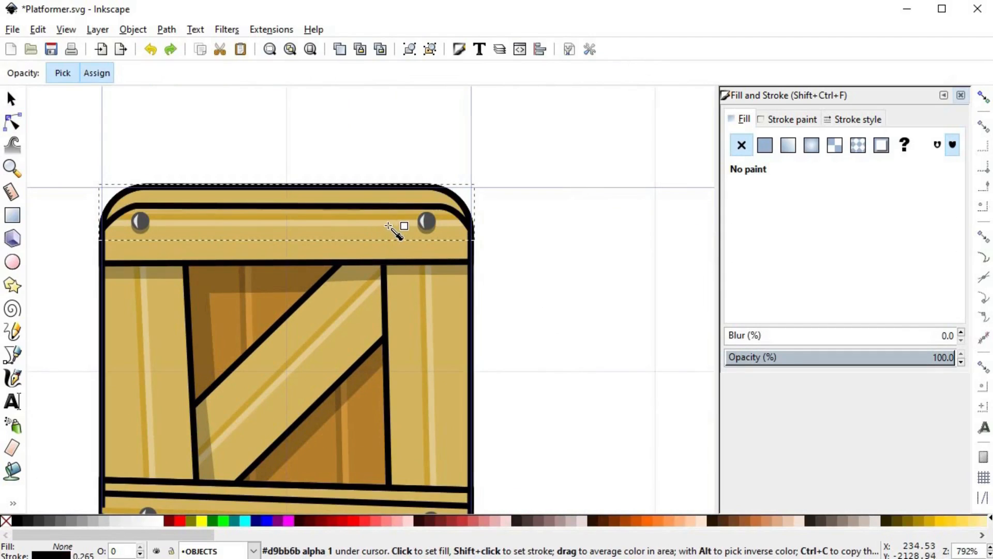
shift+click(6, 520)
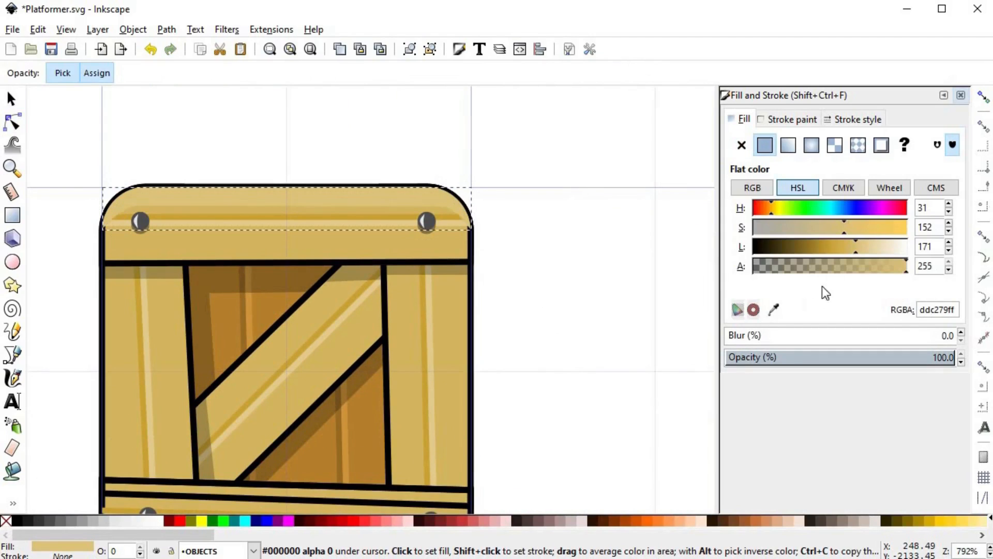
click(862, 249)
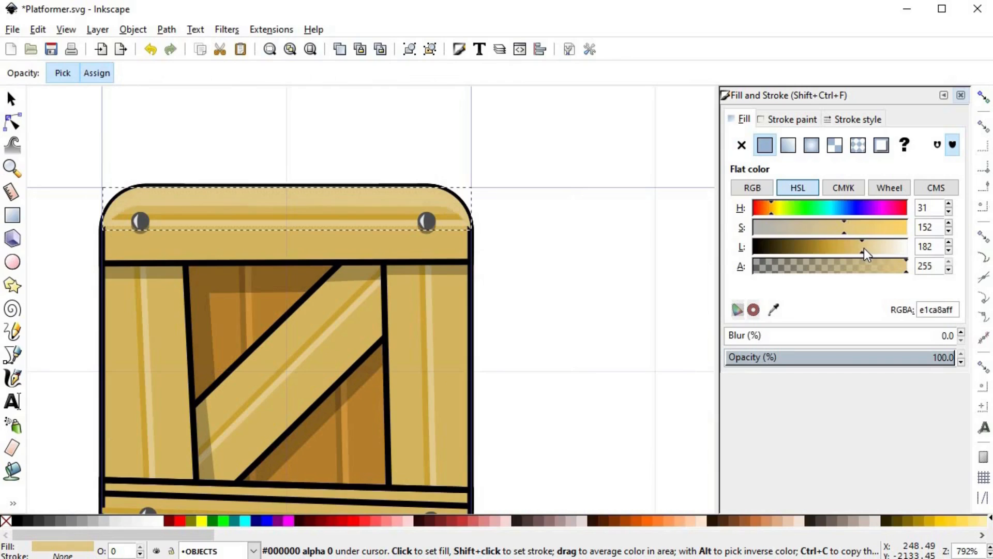
key(s)
click(511, 340)
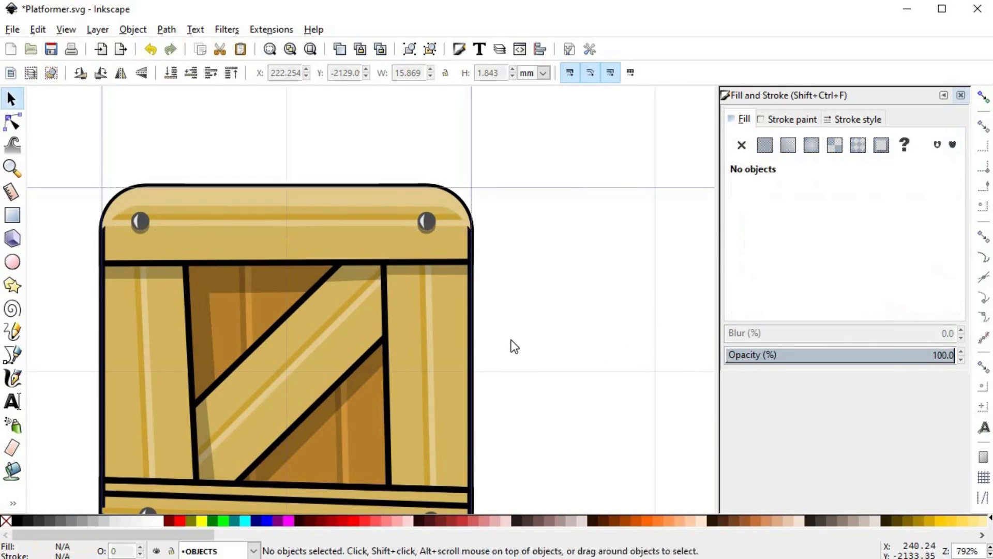
Step: Copy the top highlight's style onto the strip along the bottom plank's upper edge
scroll(512, 347, down, 2)
scroll(421, 360, down, 2)
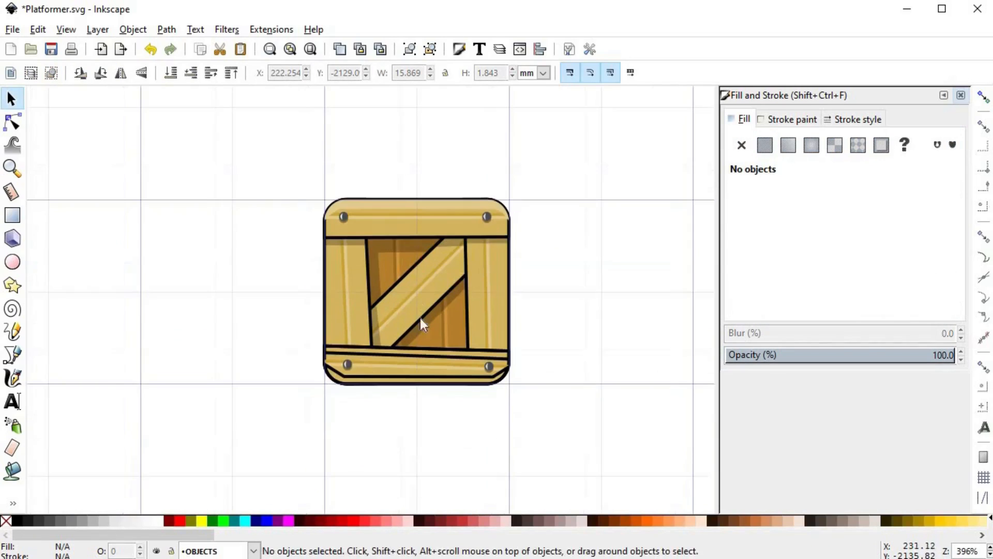
scroll(423, 353, up, 2)
scroll(436, 206, down, 1)
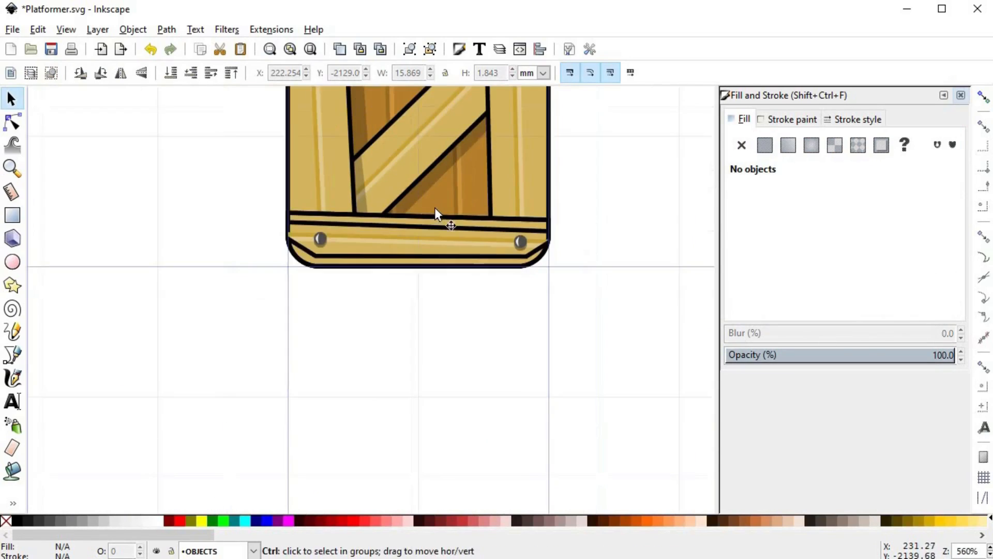
drag(434, 207, 396, 306)
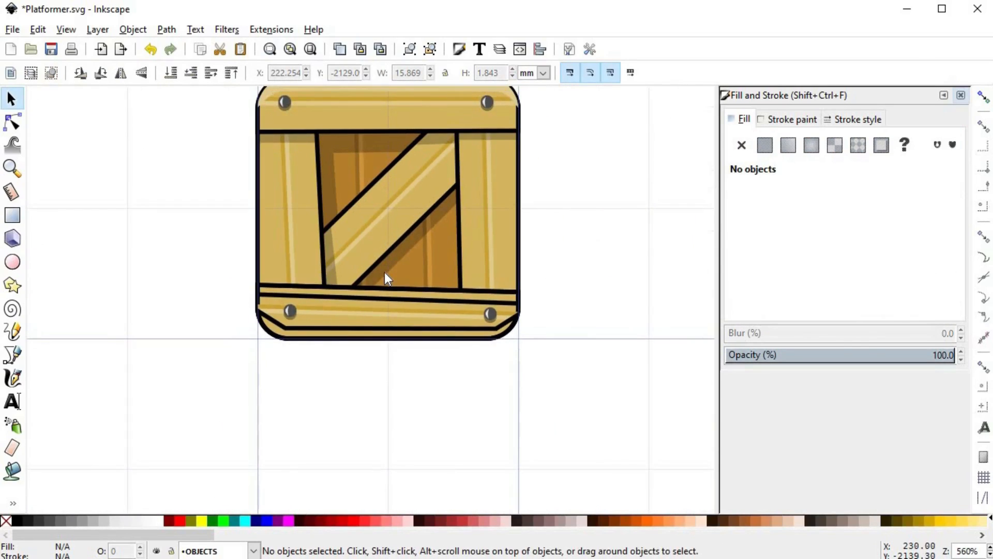
drag(384, 272, 370, 318)
ctrl+click(414, 130)
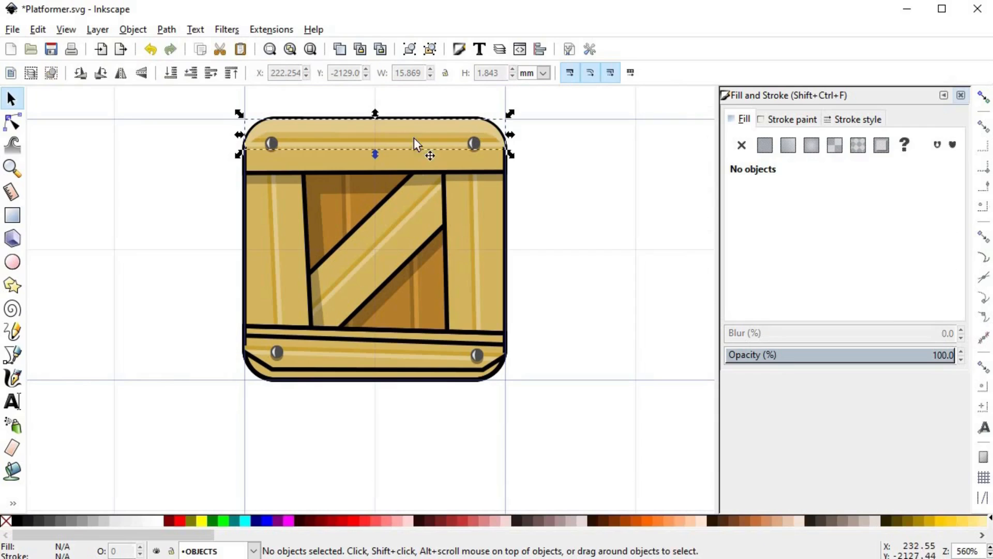
ctrl+click(417, 343)
ctrl+click(418, 345)
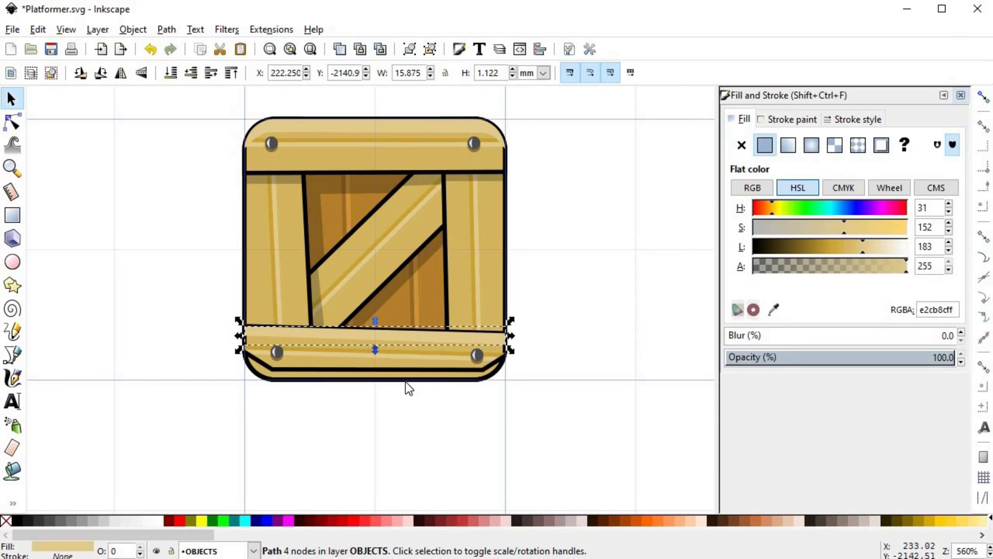
Step: Fill the bottom edge shape with the plank's tan colour, remove its stroke and lower the fill lightness to 135
scroll(406, 388, up, 2)
ctrl+click(401, 371)
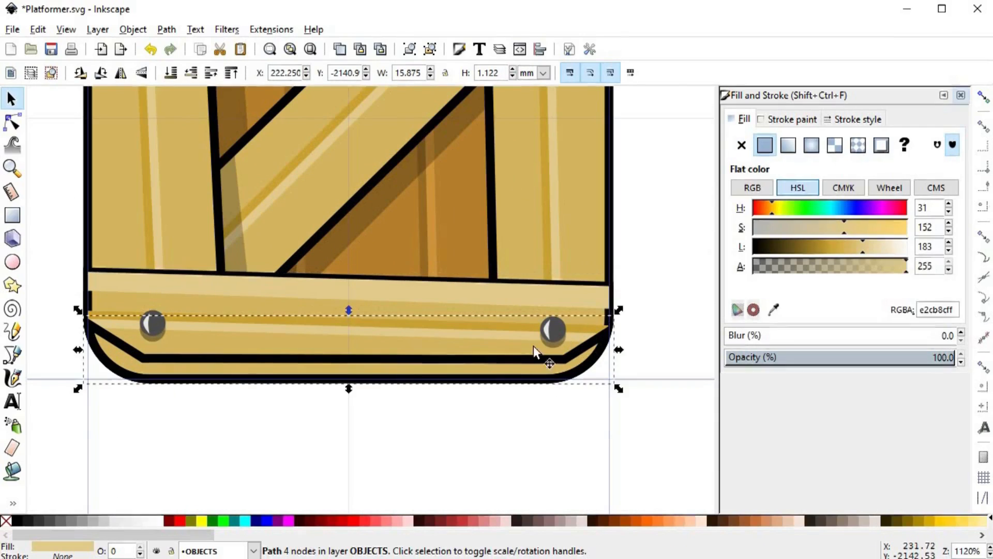
key(d)
click(401, 311)
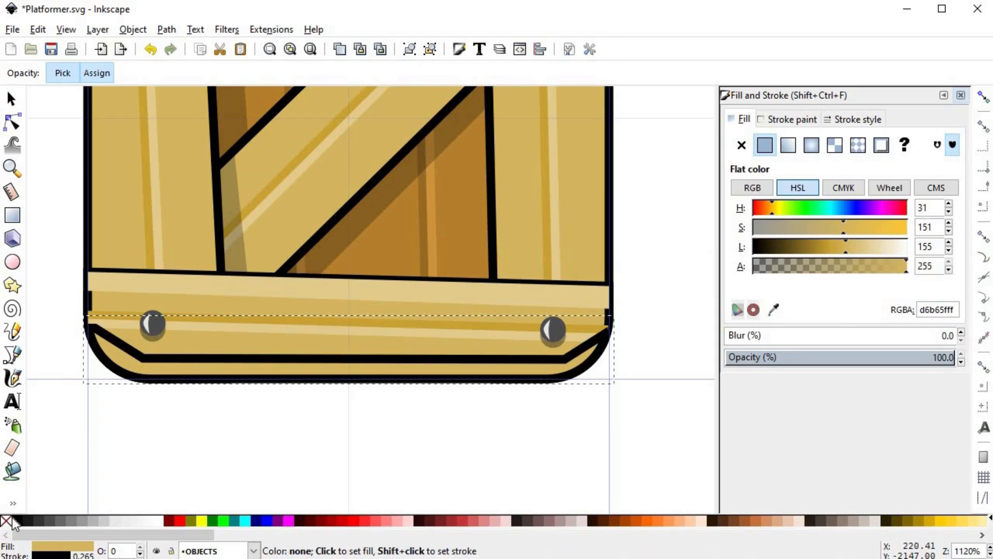
shift+click(7, 520)
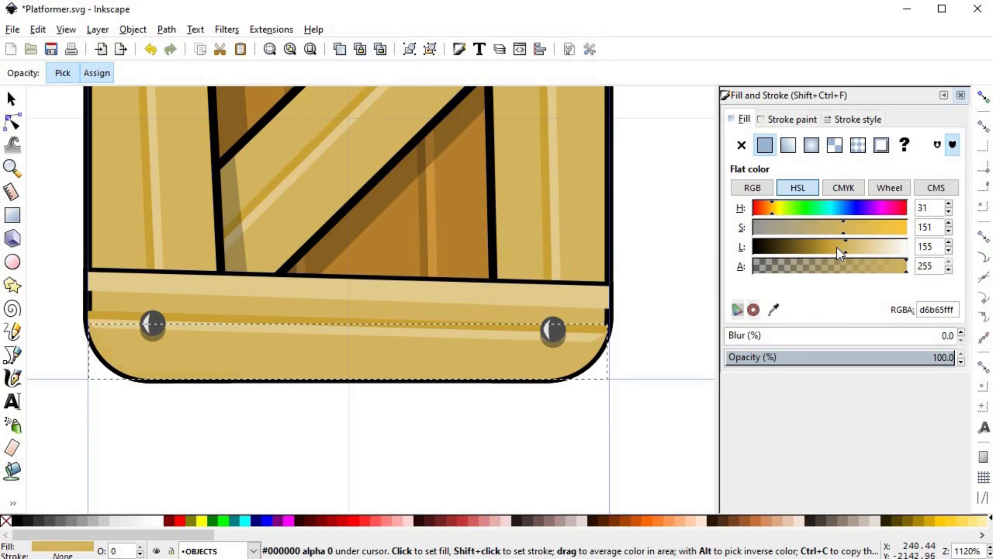
click(837, 247)
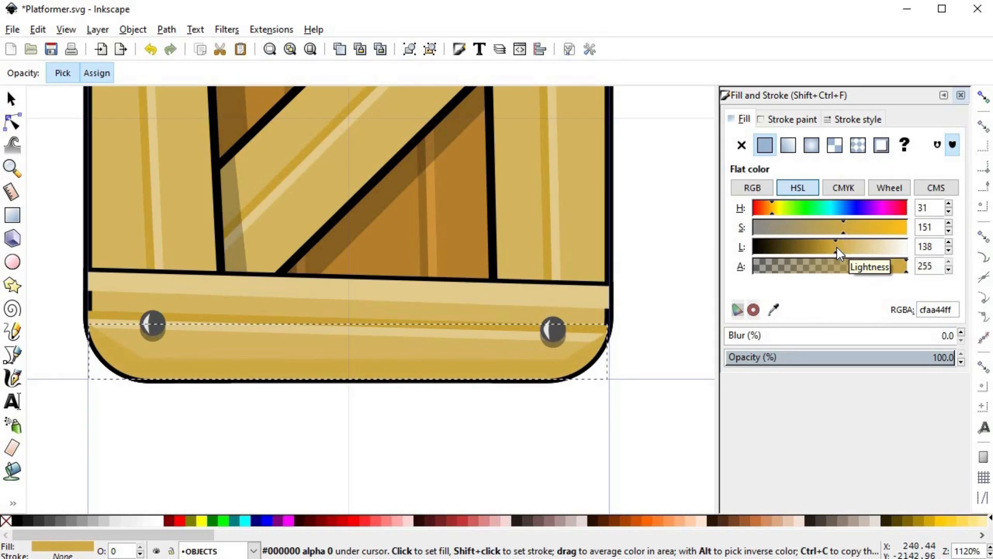
scroll(836, 248, down, 3)
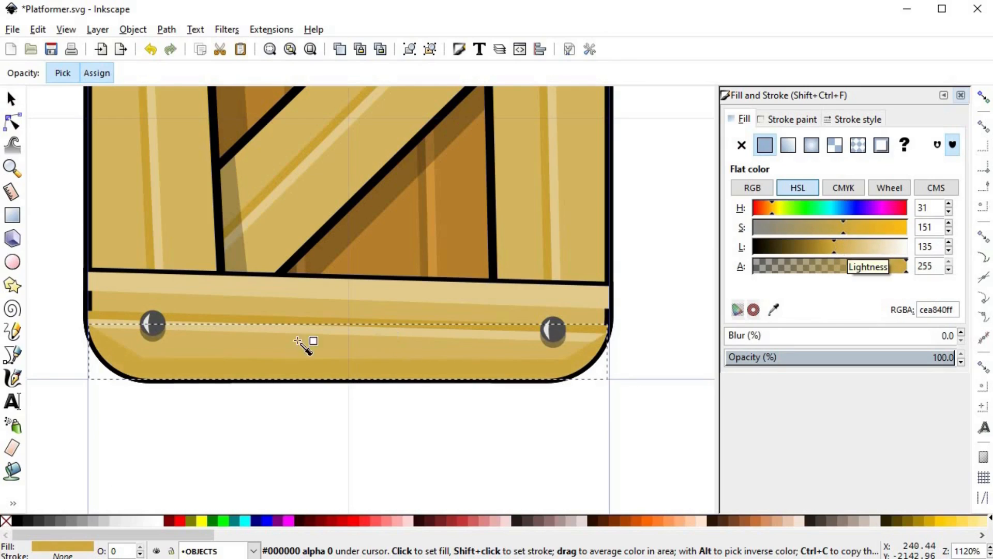
Step: Bend the inner corner segments of the bottom plank's shadow shape into curves
key(n)
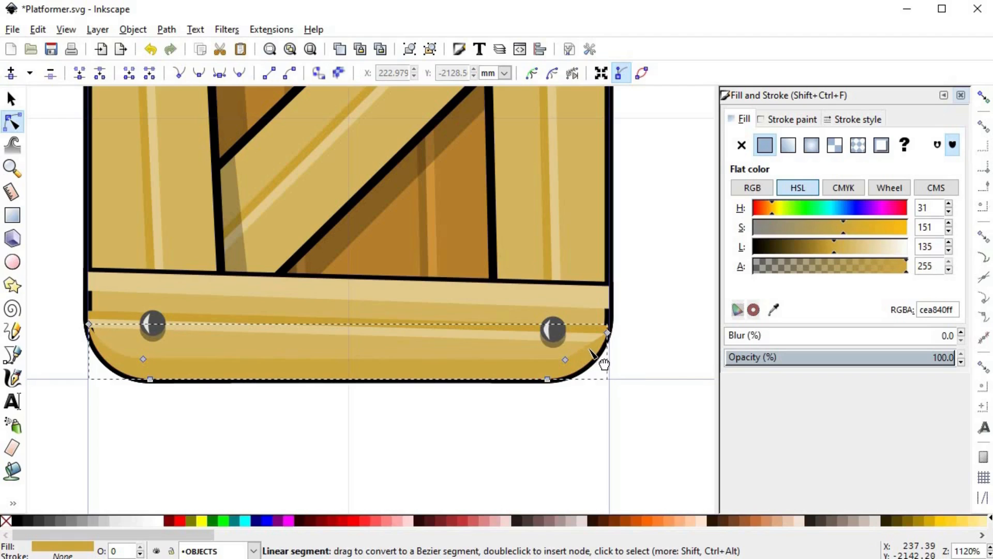
key(s)
click(628, 406)
scroll(627, 406, down, 4)
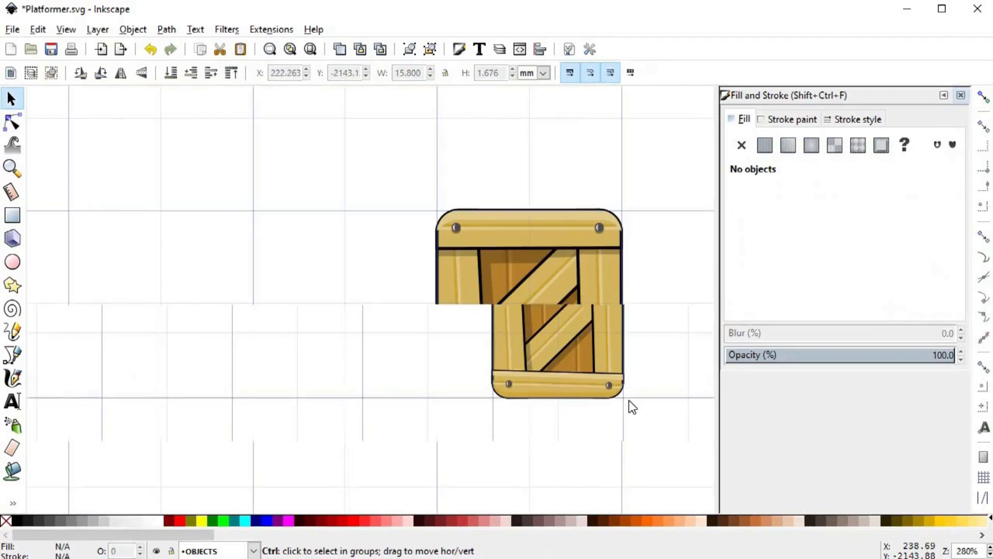
drag(627, 405, 509, 413)
scroll(497, 417, up, 1)
scroll(402, 417, right, 4)
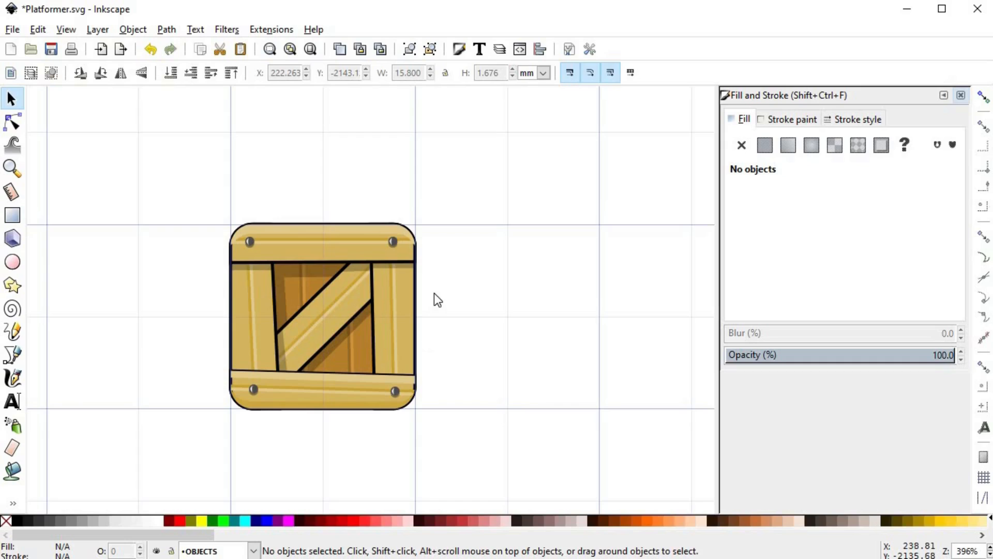
Step: Draw a small pointed Bezier notch across the top plank's lower edge, above the inner opening
scroll(434, 292, up, 1)
scroll(284, 253, left, 2)
key(b)
click(265, 246)
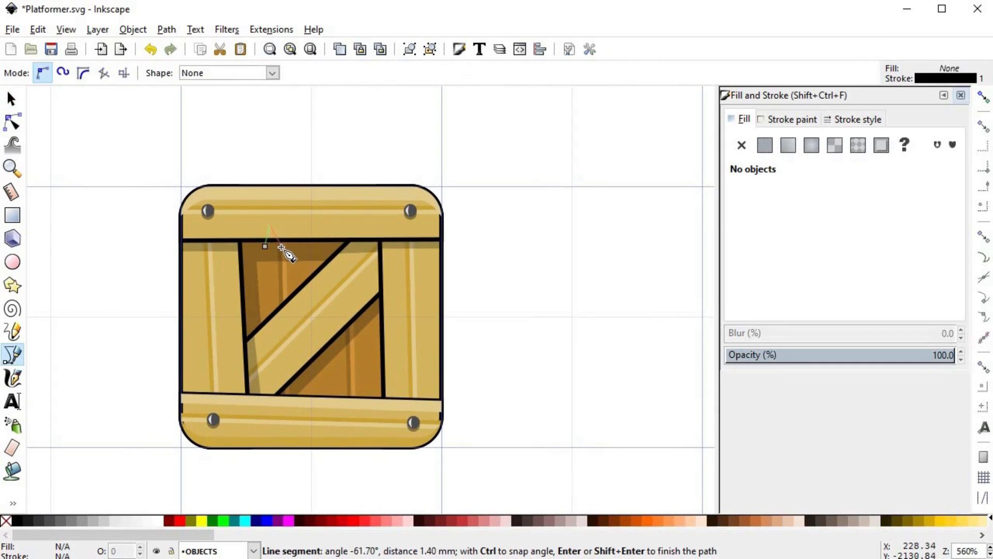
click(280, 247)
key(Return)
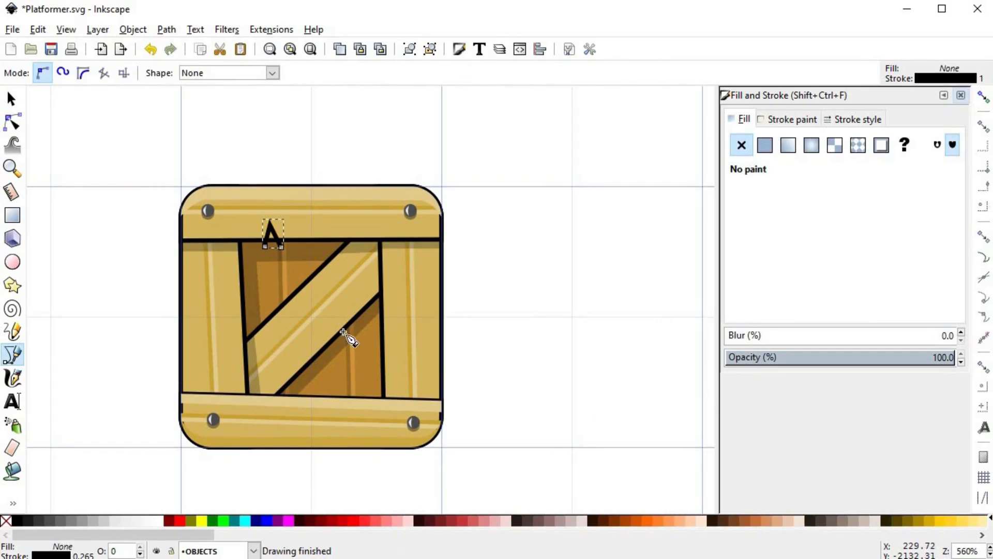
Step: Draw a second pointed Bezier notch across the diagonal plank's lower edge near its middle
scroll(341, 367, up, 2)
click(306, 363)
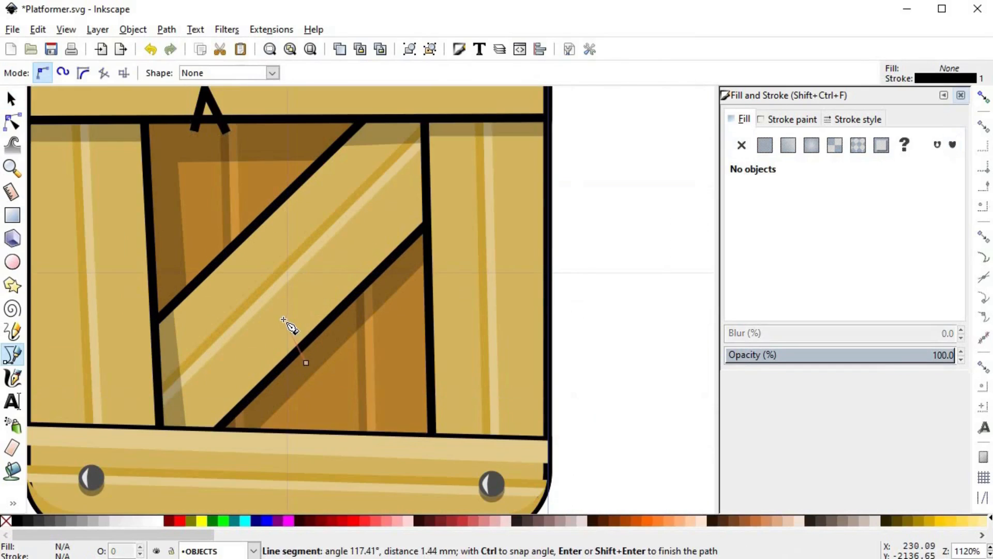
click(286, 321)
click(333, 339)
key(Return)
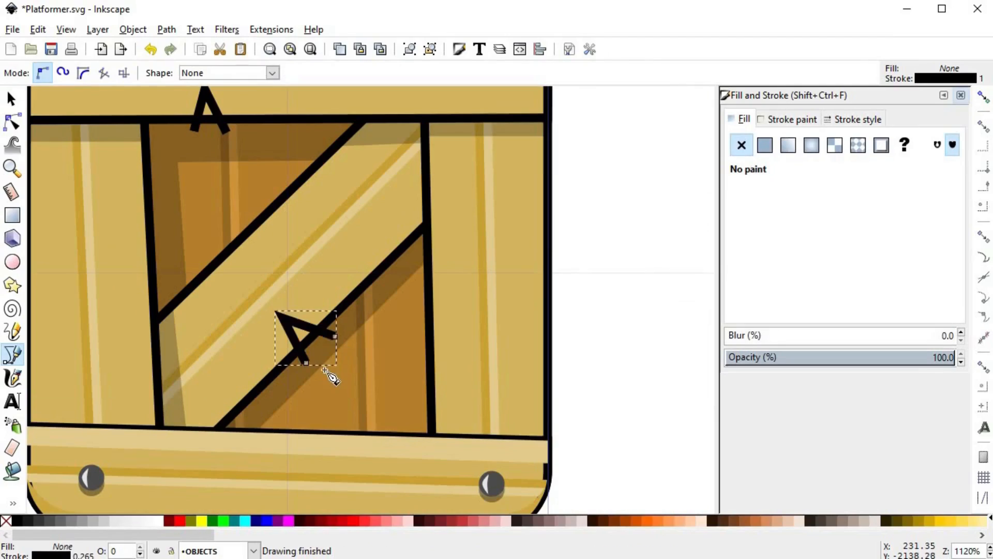
Step: Subtract the upper notch shape from the top plank to cut a crack into its lower edge
scroll(310, 321, down, 2)
key(s)
click(255, 258)
shift+click(298, 268)
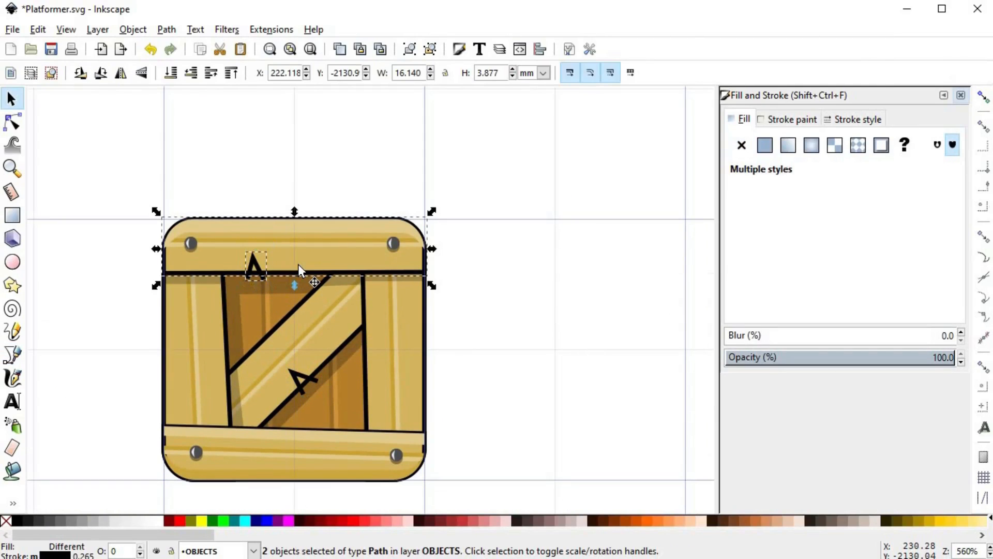
key(ctrl+plus)
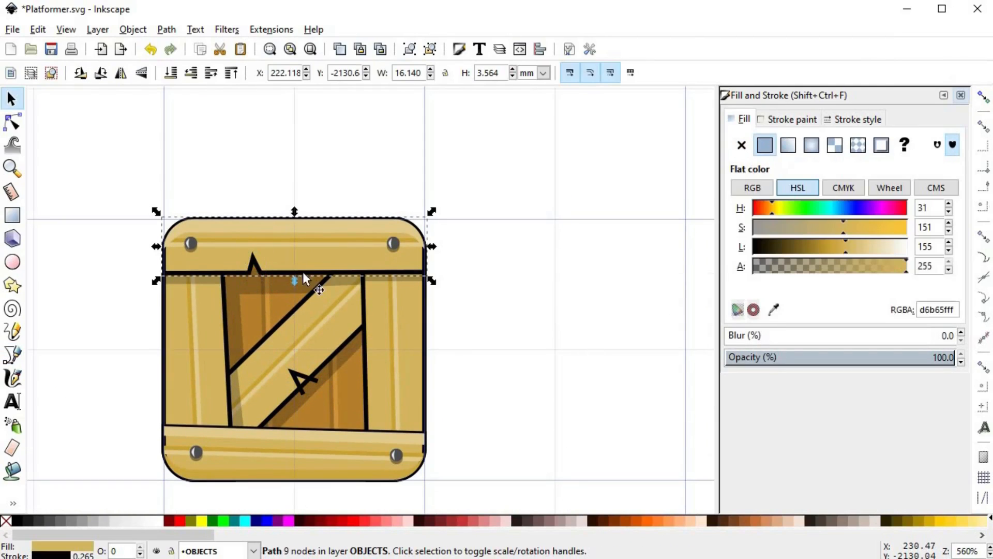
Step: Subtract the other notch shape from the diagonal plank to cut a crack into its lower edge
click(303, 371)
shift+click(320, 357)
key(ctrl+plus)
click(511, 343)
key(space)
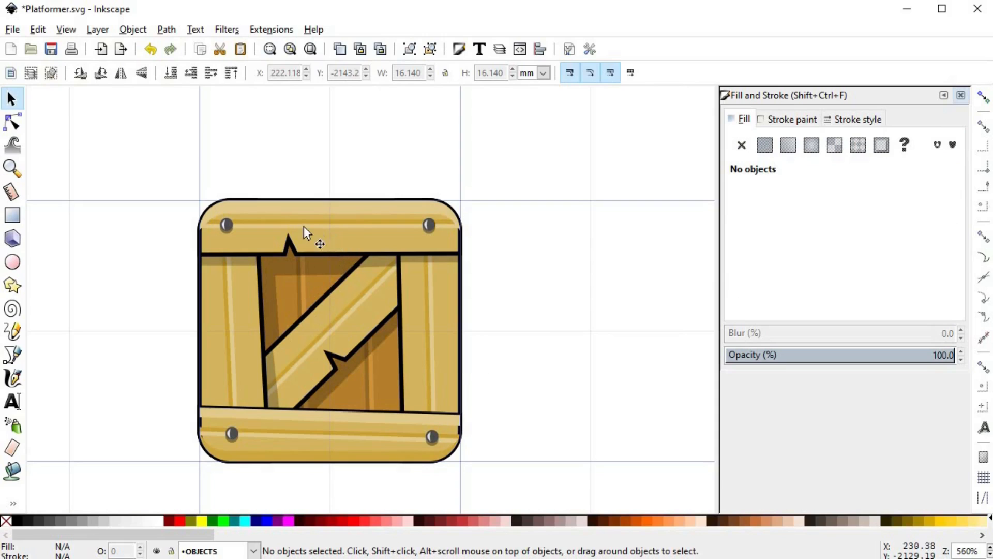
Step: Draw a small V-shaped Bezier notch across the lower edge of the top plank's light highlight band, beside the left rivet
ctrl+scroll(279, 224, up, 1)
key(b)
click(241, 202)
click(248, 231)
click(258, 200)
right_click(259, 197)
click(499, 348)
Step: Draw a W-shaped Bezier zigzag across the lower edge of the bottom plank's light highlight band, to the right of the left rivet
scroll(344, 396, down, 12)
ctrl+scroll(288, 287, up, 1)
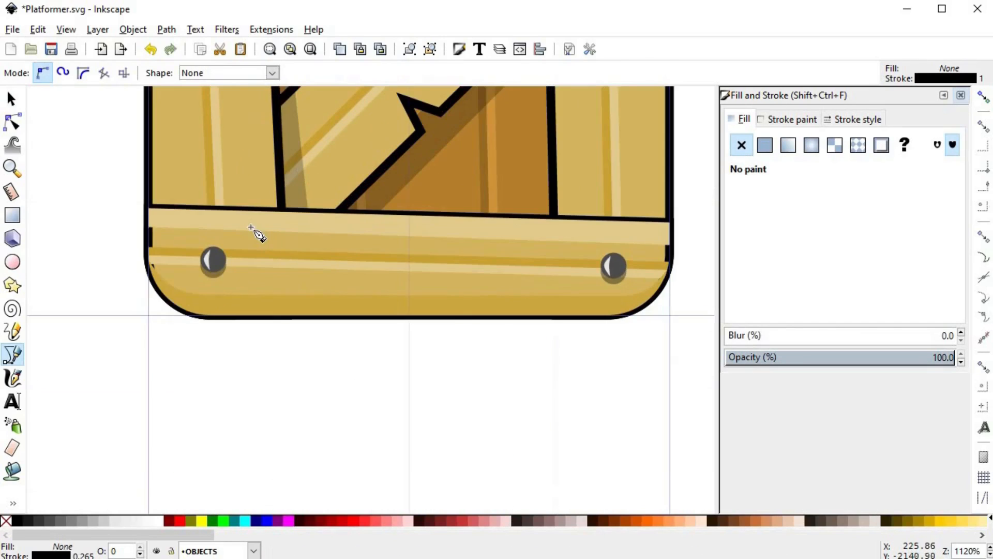
click(341, 226)
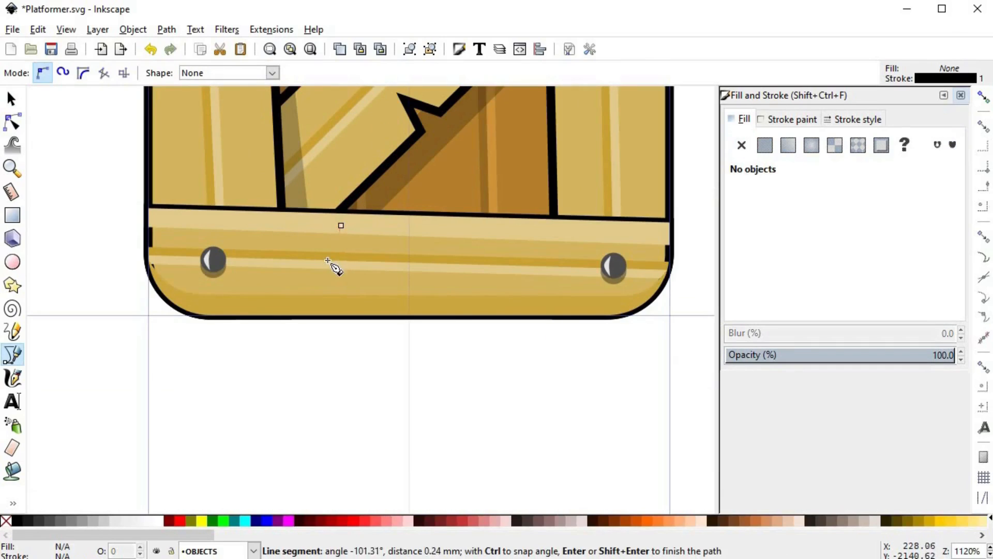
click(330, 256)
click(314, 223)
click(303, 245)
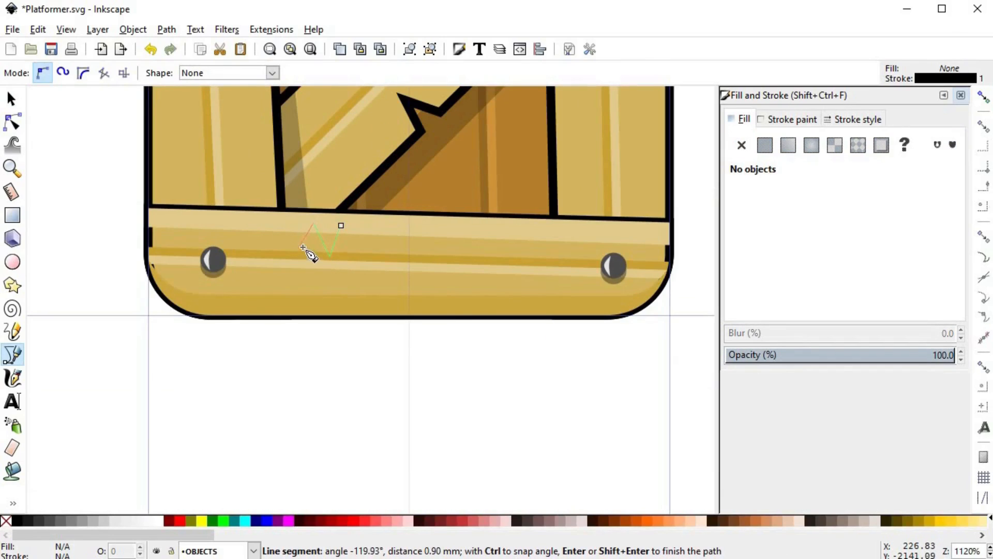
double_click(278, 216)
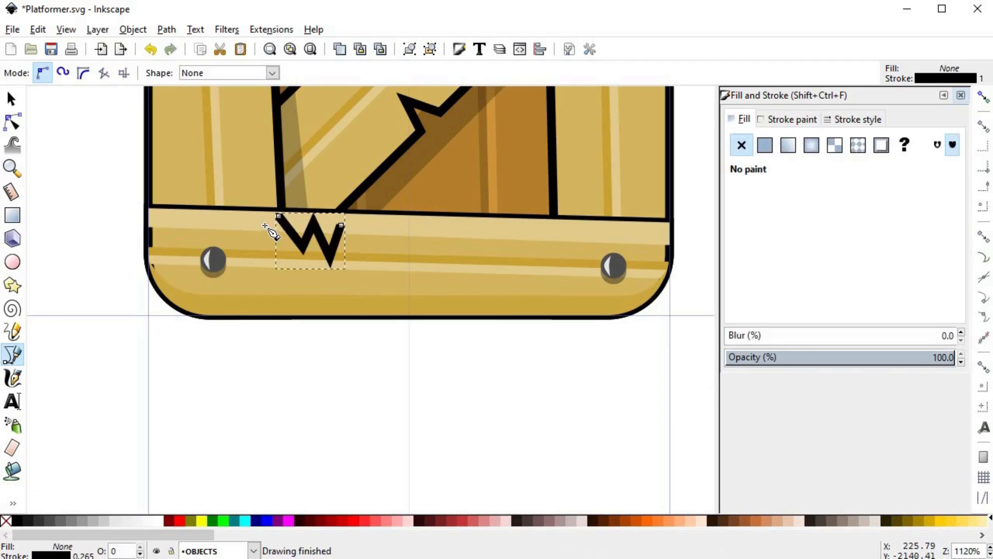
Step: Draw an upward-pointing Bezier notch over the bottom plank's shadow band near the right rivet and subtract it from the band
click(474, 309)
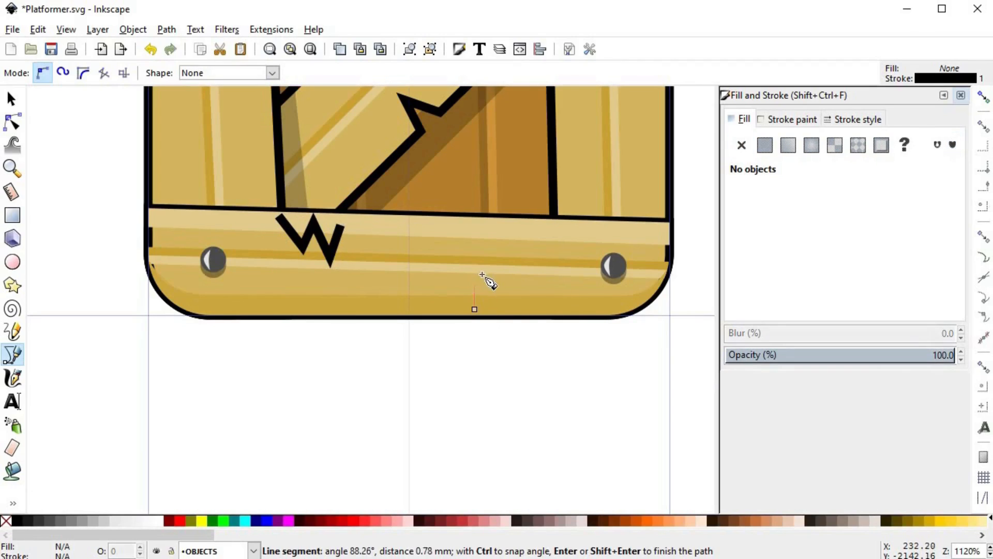
click(481, 265)
double_click(512, 314)
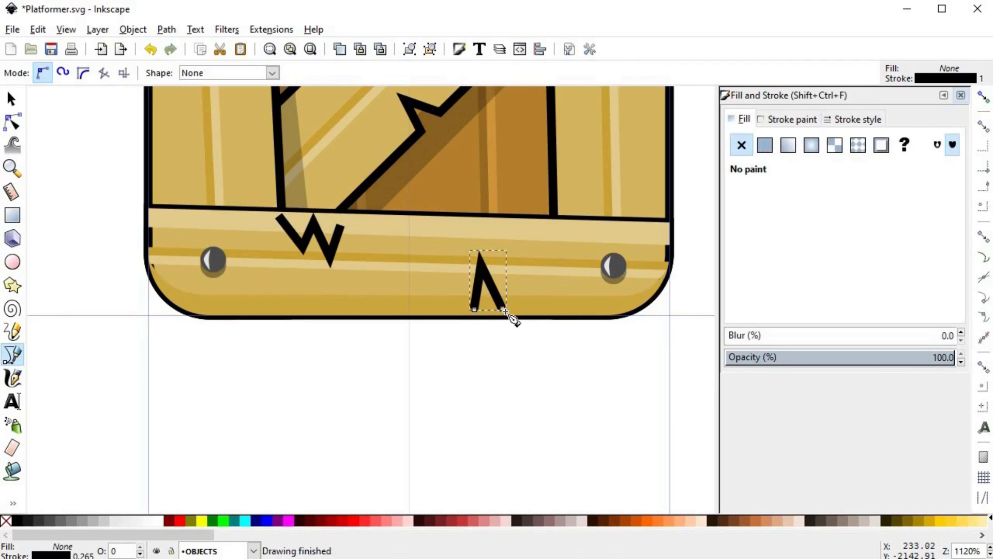
key(s)
shift+click(531, 318)
key(ctrl+minus)
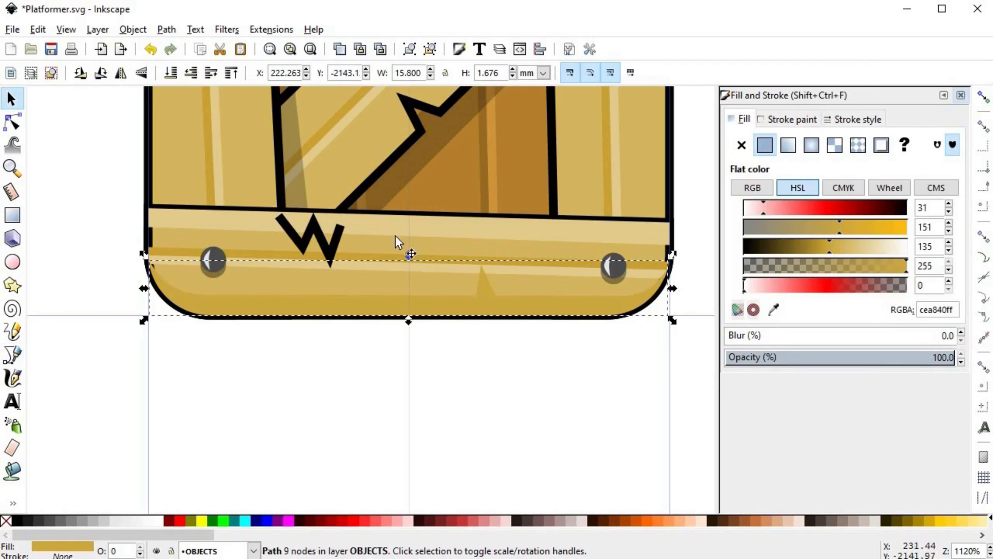
Step: Subtract the W-shaped zigzag from the bottom plank's highlight band
click(341, 237)
shift+click(374, 228)
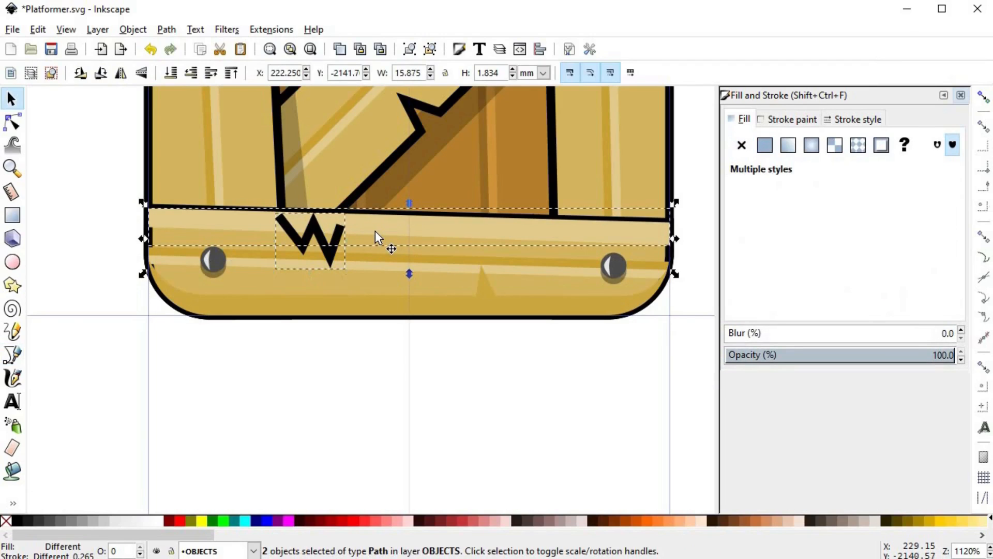
key(ctrl+minus)
Step: Subtract the V-shaped notch from the top plank's highlight band
scroll(376, 230, up, 5)
scroll(377, 232, down, 1)
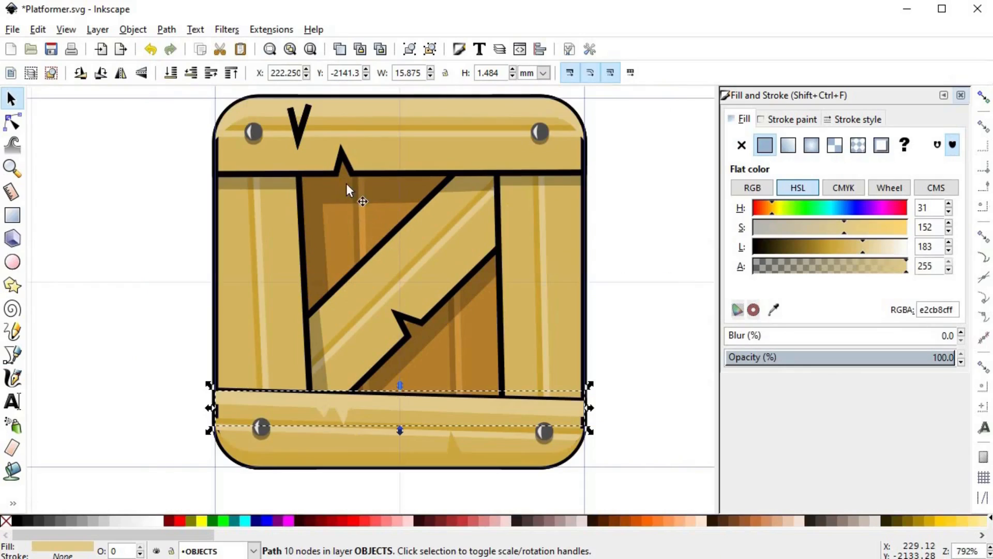
click(298, 127)
shift+click(337, 107)
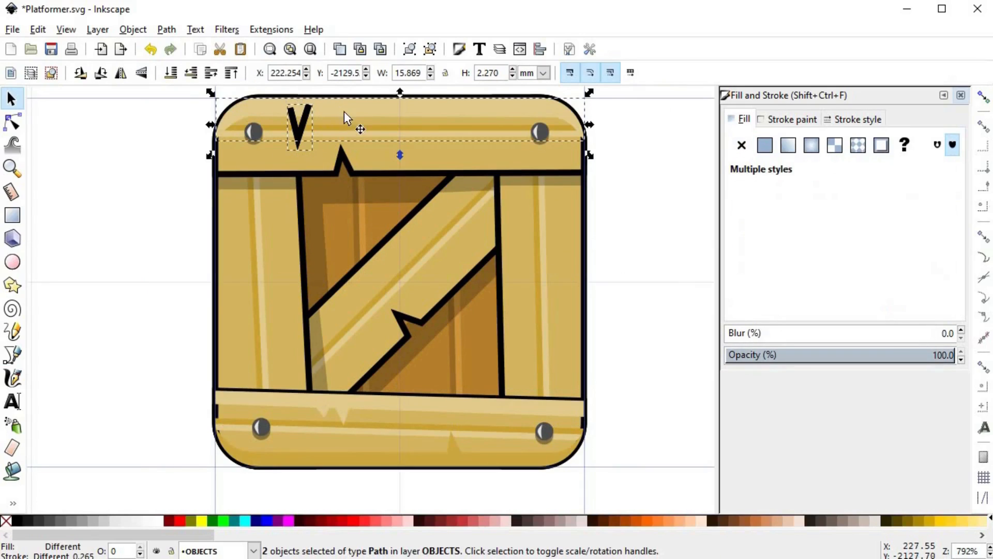
key(ctrl+minus)
Step: Delete the leftover black V-shaped path on the top plank and save the document
click(144, 190)
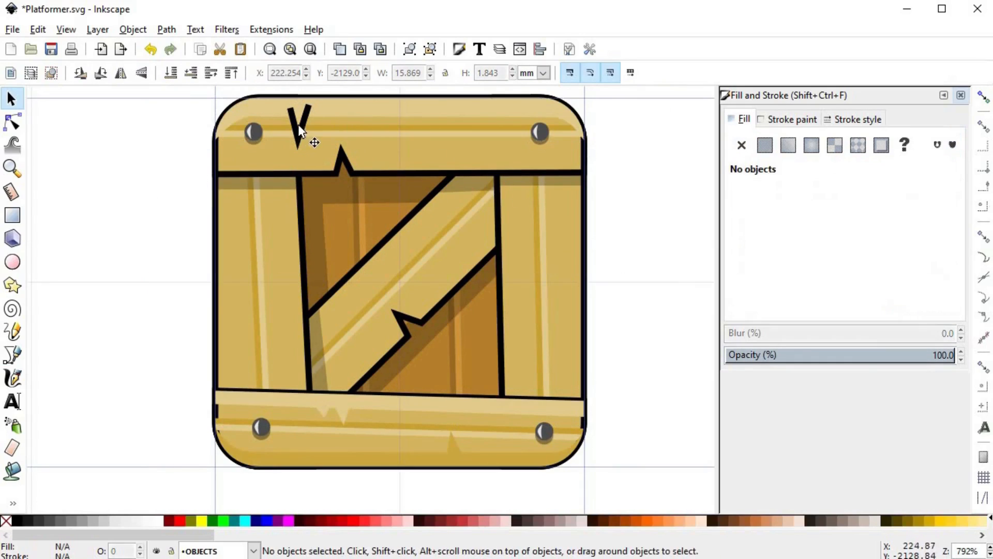
click(299, 129)
key(Delete)
scroll(569, 279, down, 2)
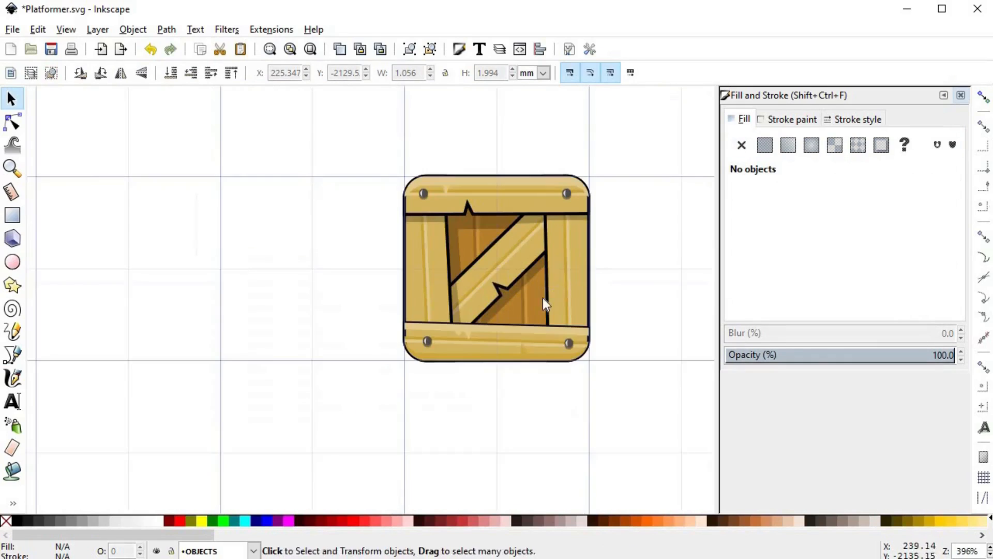
scroll(537, 311, up, 1)
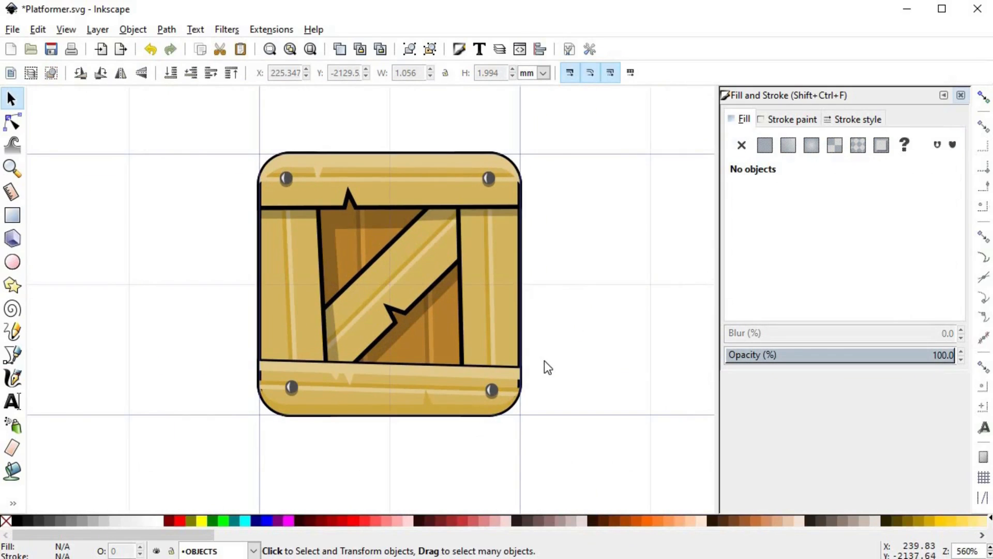
scroll(542, 368, right, 1)
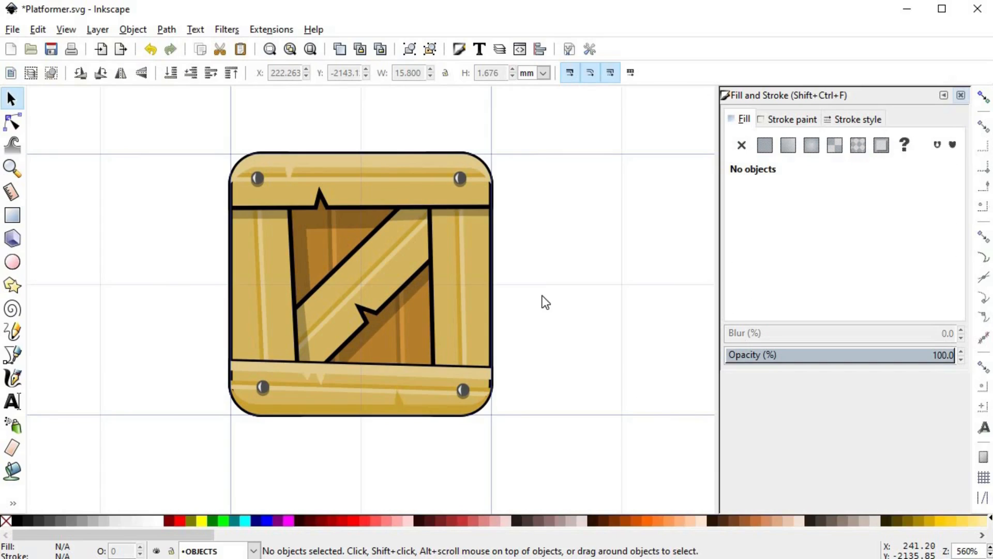
key(ctrl+s)
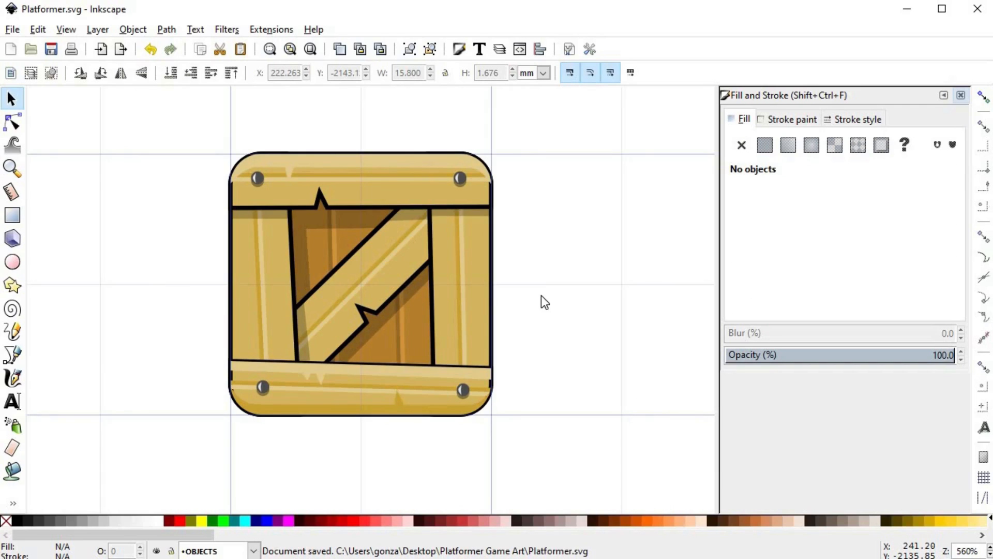
Step: Duplicate the top plank, raise the copy to the front and remove its fill so only the outline remains
click(371, 202)
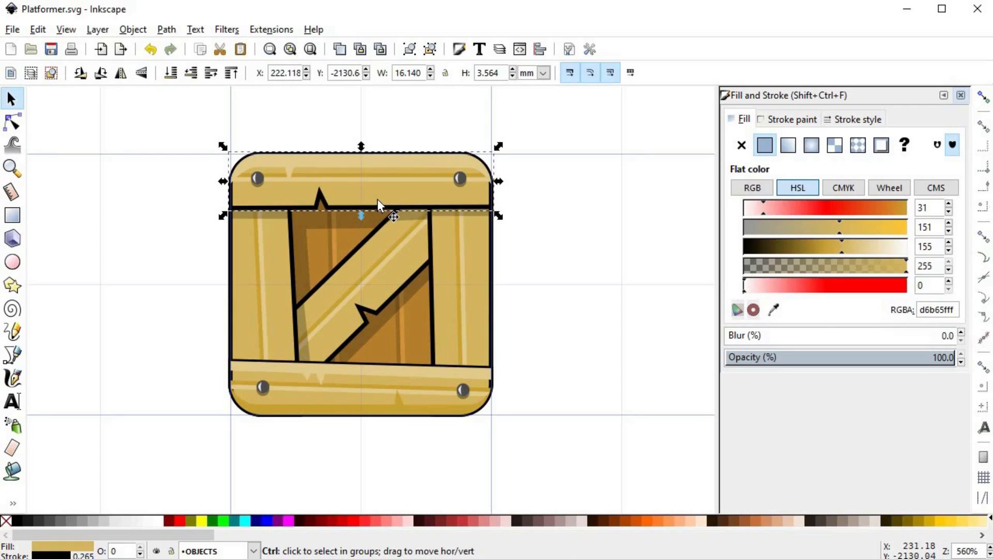
key(Home)
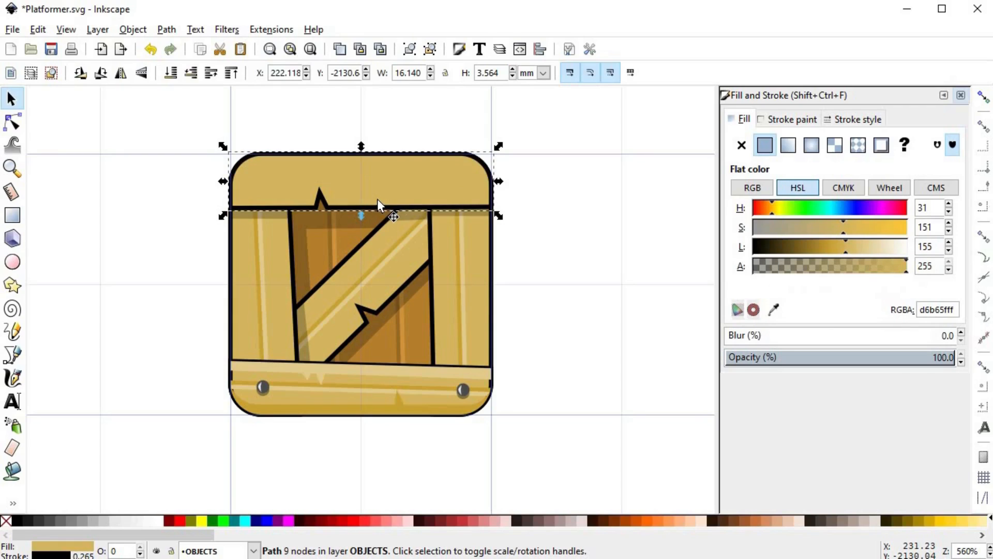
click(9, 520)
Step: Sample the plank's base color for the top outline's stroke and darken it by lowering its HSL lightness
key(d)
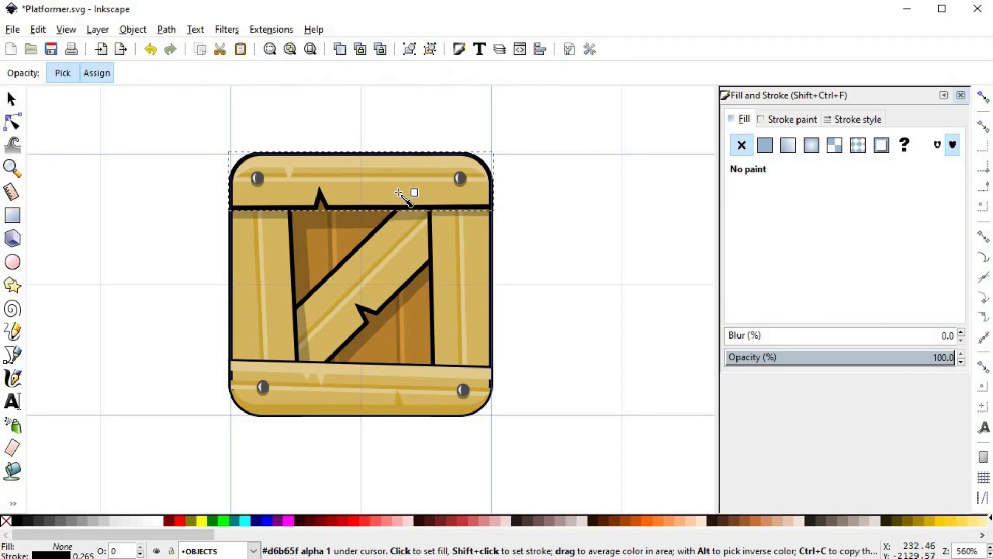
shift+click(408, 196)
click(788, 120)
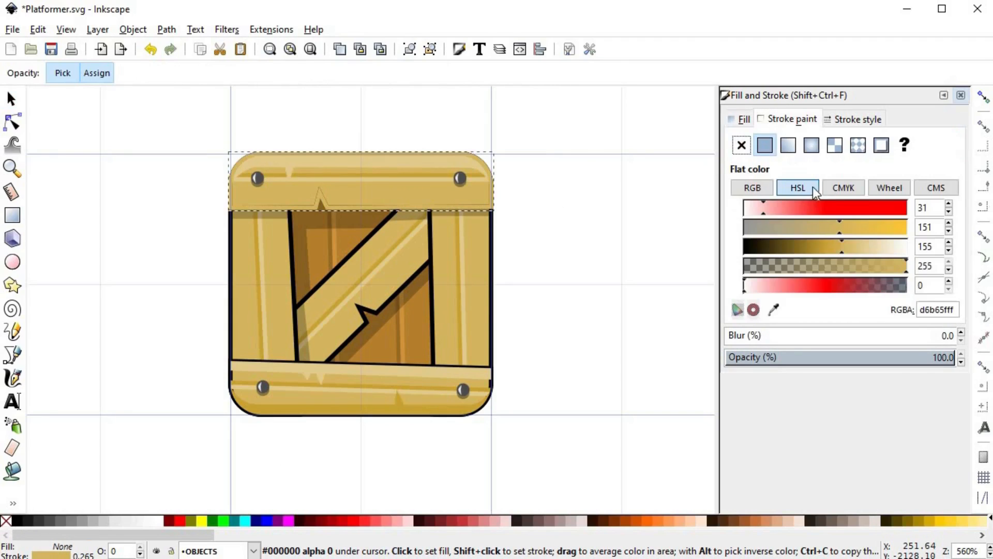
mouse_move(836, 250)
mouse_down()
mouse_move(817, 246)
mouse_move(861, 229)
mouse_move(811, 247)
mouse_up()
key(s)
click(529, 246)
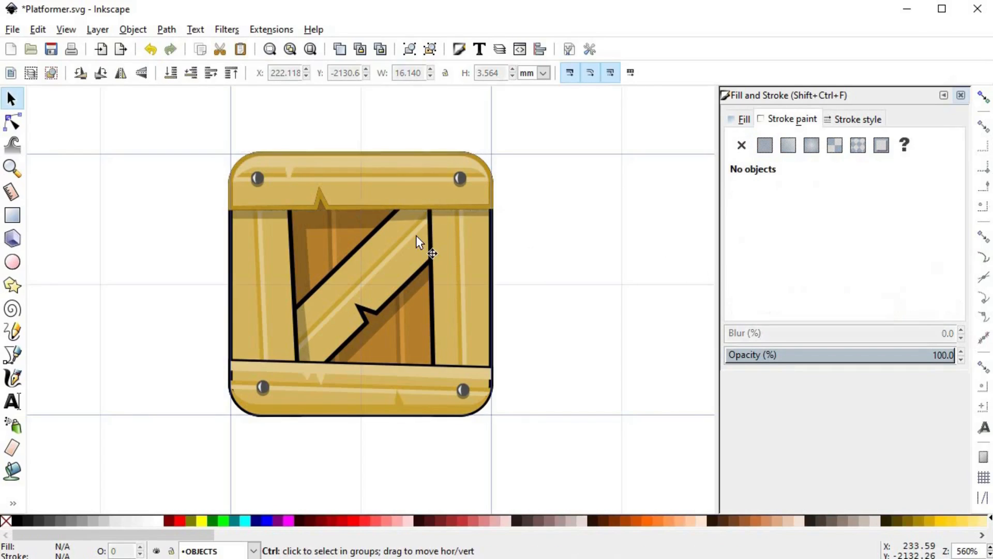
Step: Recolor the top plank's outline dark brown and set its stroke width to 0.6 px
scroll(416, 234, down, 1)
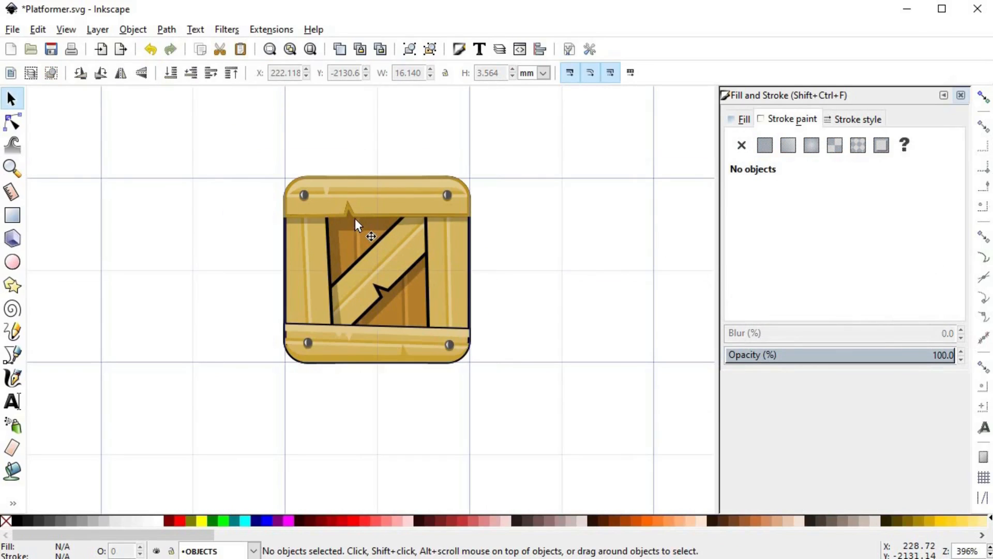
scroll(337, 333, up, 3)
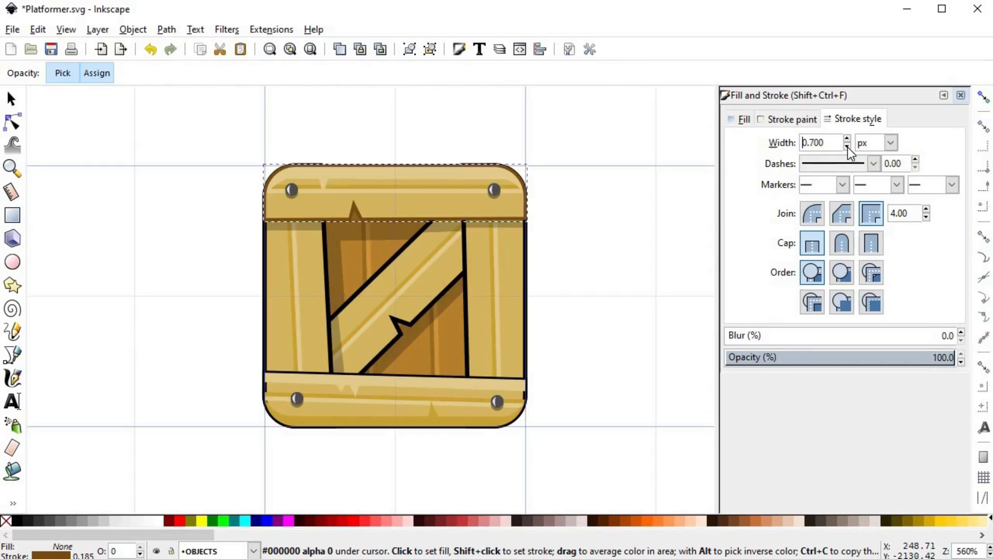
key(s)
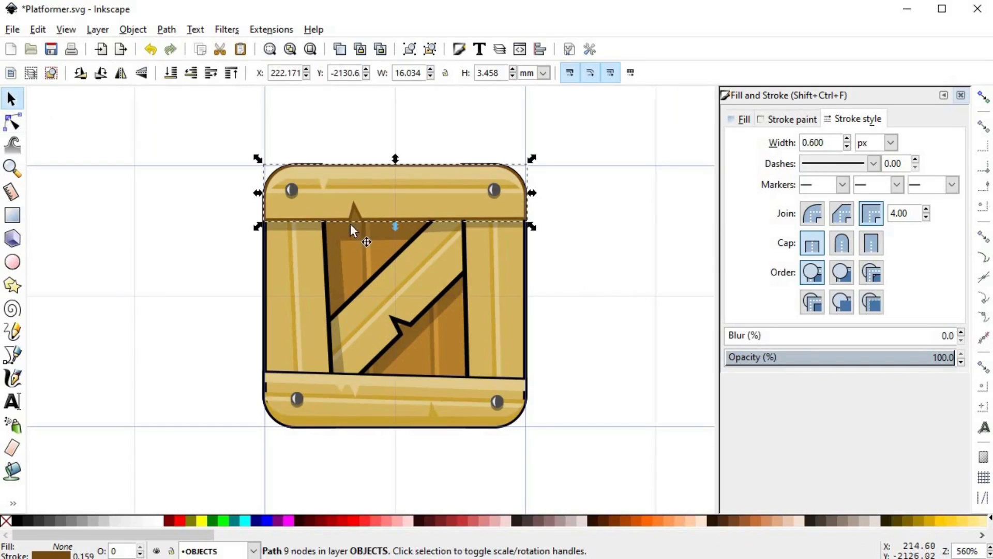
Step: Remove the black strokes from the right, diagonal, left and bottom planks
click(476, 264)
shift+click(444, 281)
shift+click(311, 276)
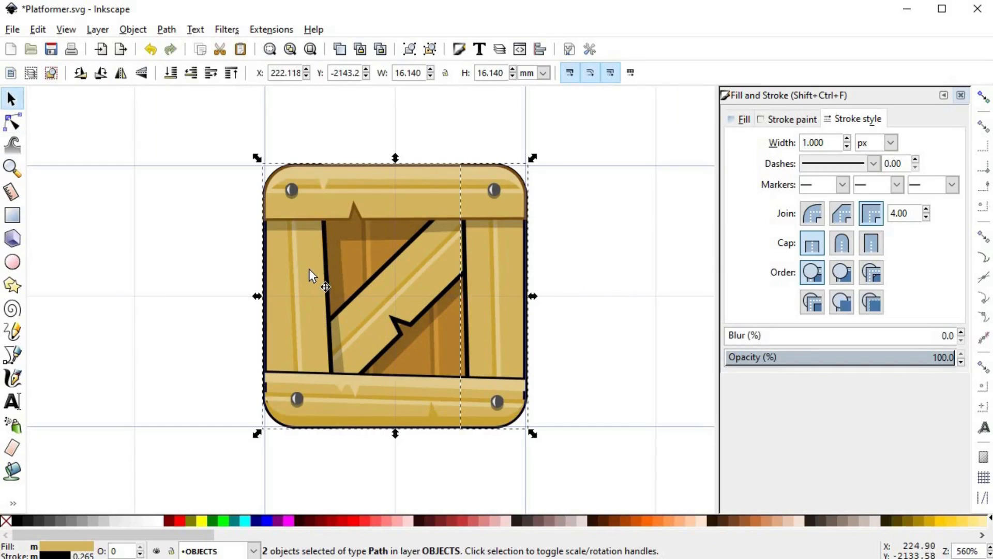
scroll(382, 406, up, 3)
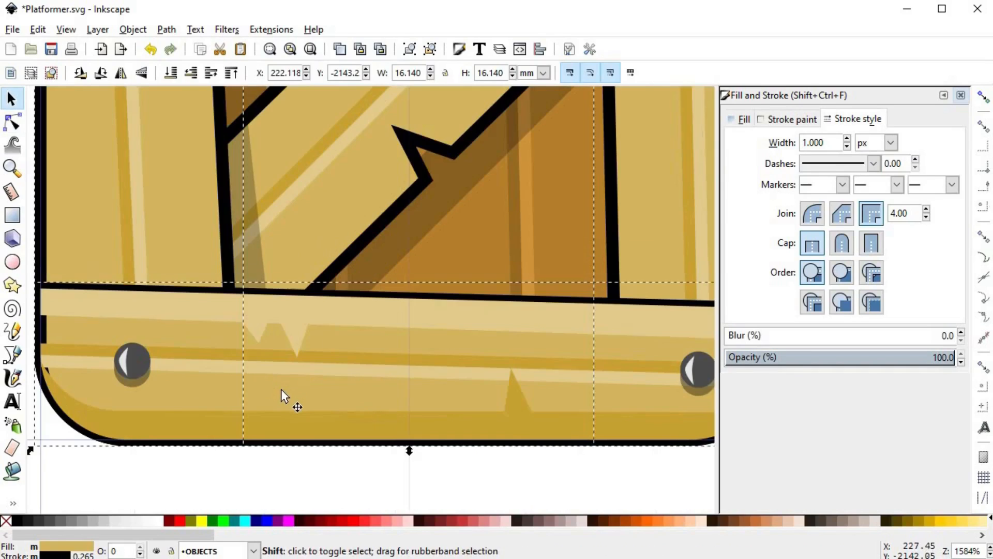
shift+click(5, 520)
scroll(293, 421, down, 3)
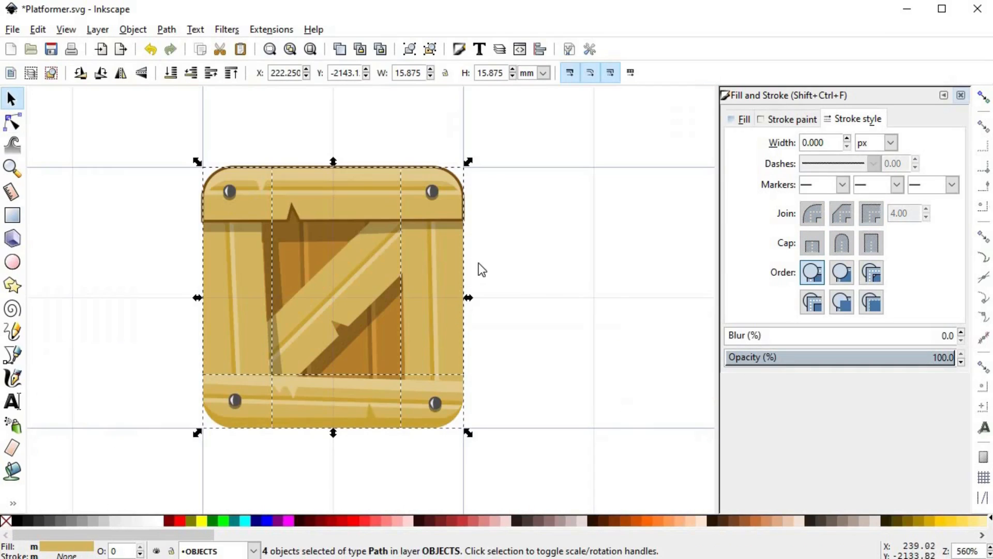
Step: Duplicate the four strokeless planks and raise the copies to the front
key(ctrl+d)
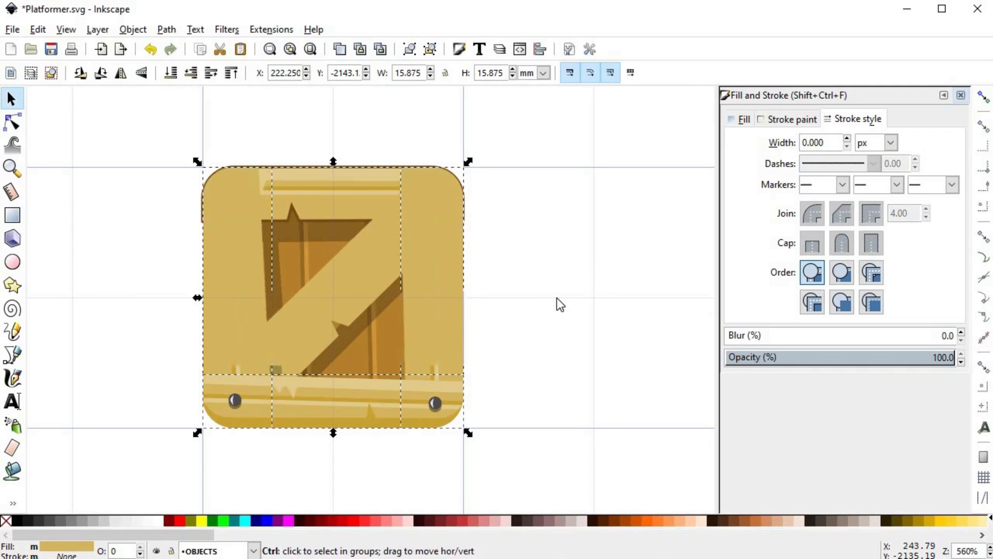
key(Home)
key(End)
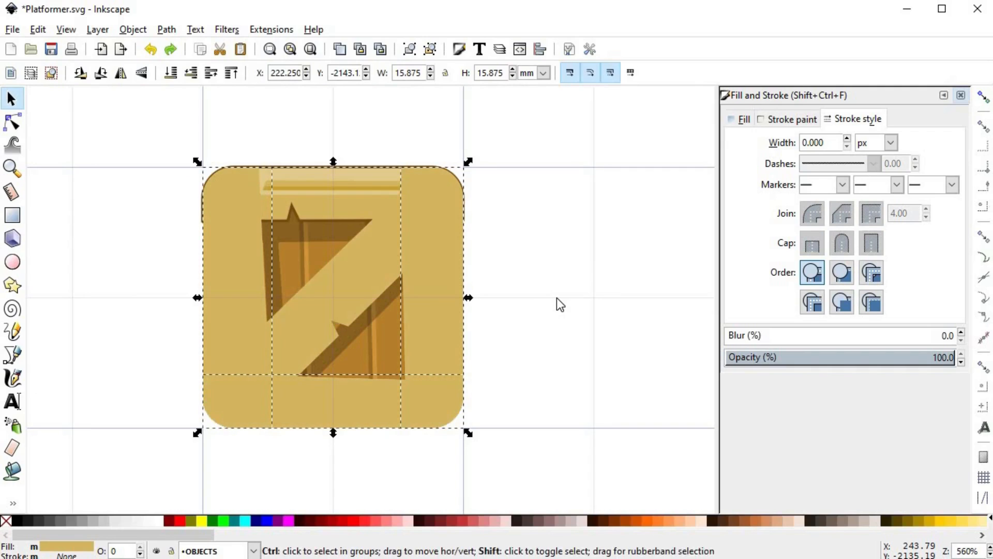
key(Home)
key(ctrl+z)
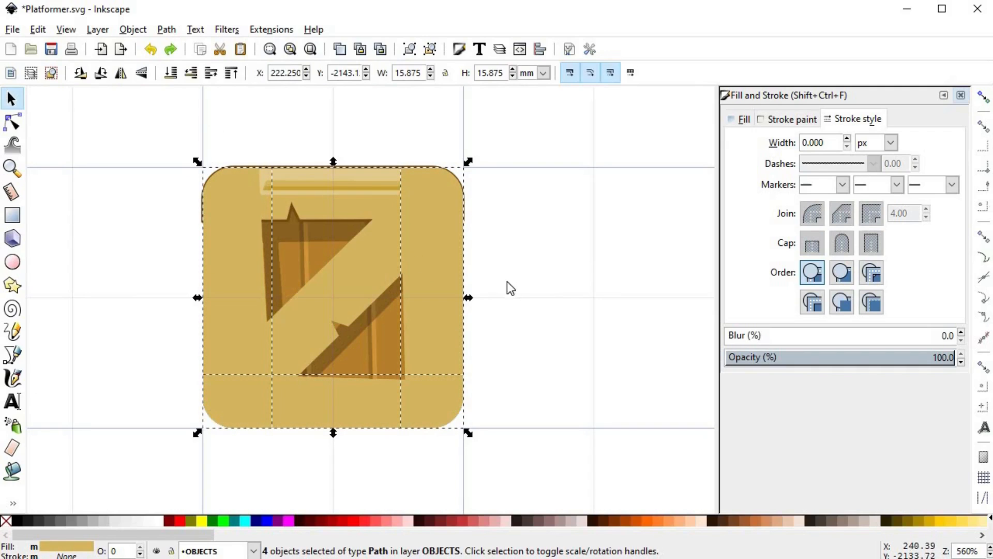
Step: Copy the top outline's style and apply it to the right, diagonal, left and bottom plank copies
click(304, 219)
key(ctrl+c)
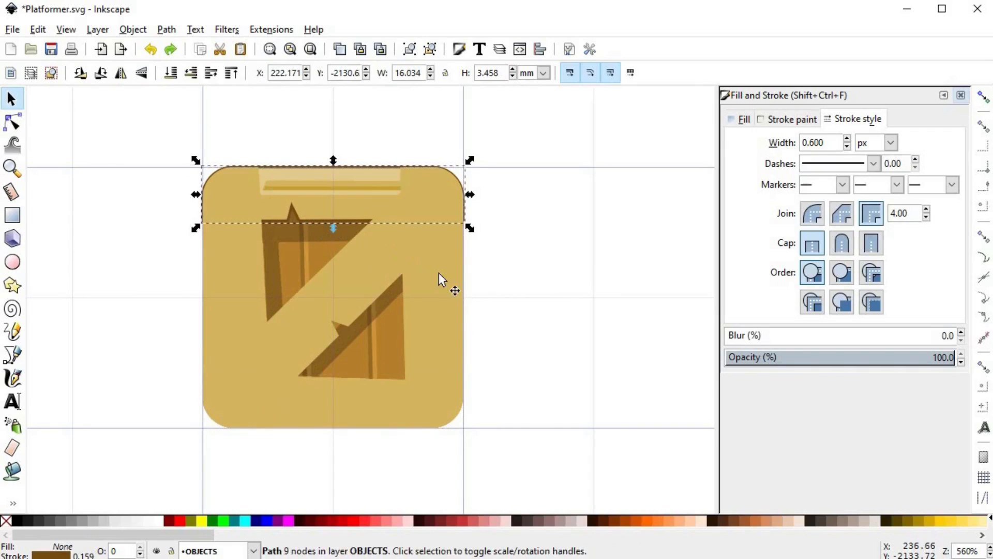
click(439, 272)
key(ctrl+shift+v)
shift+click(389, 272)
key(ctrl+shift+v)
shift+click(257, 248)
key(ctrl+shift+v)
shift+click(353, 401)
key(ctrl+shift+v)
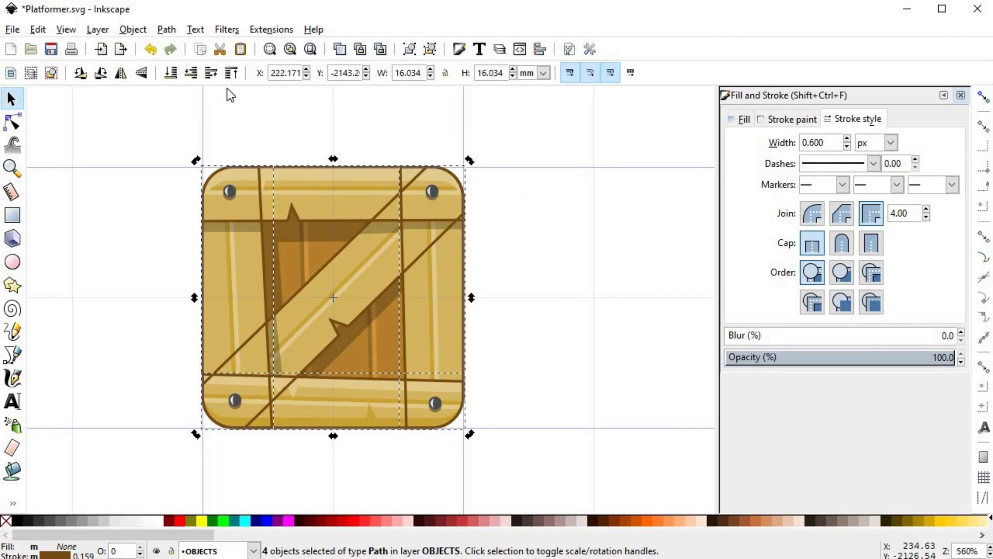
Step: Lower the right plank's outline in the stacking order until it sits behind the top and bottom planks
click(472, 226)
click(405, 208)
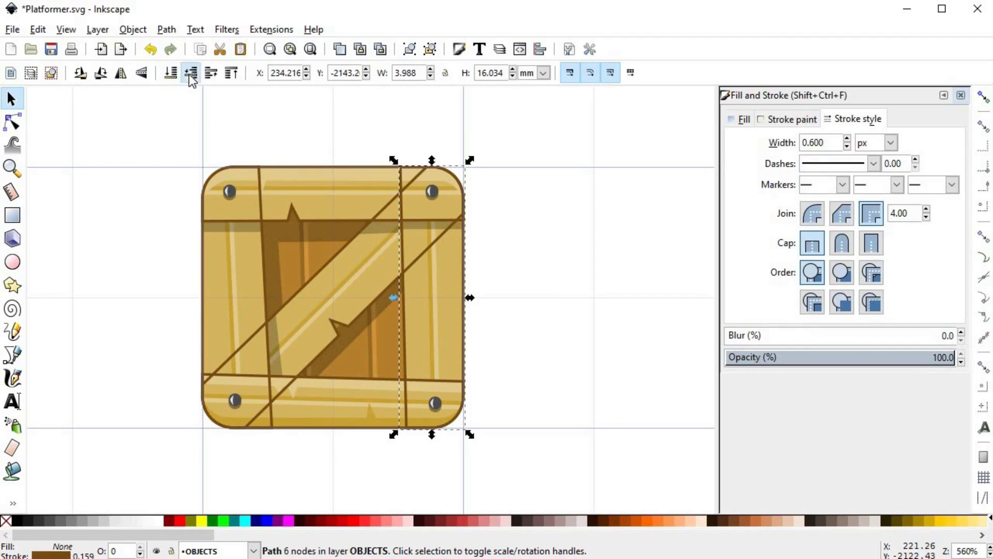
click(190, 72)
click(190, 73)
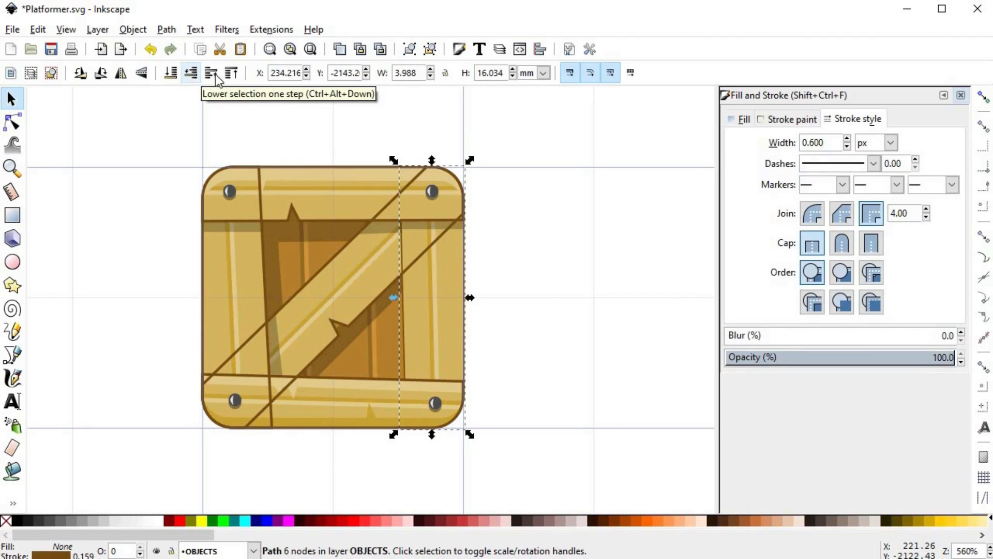
click(230, 77)
click(210, 78)
click(210, 78)
click(210, 77)
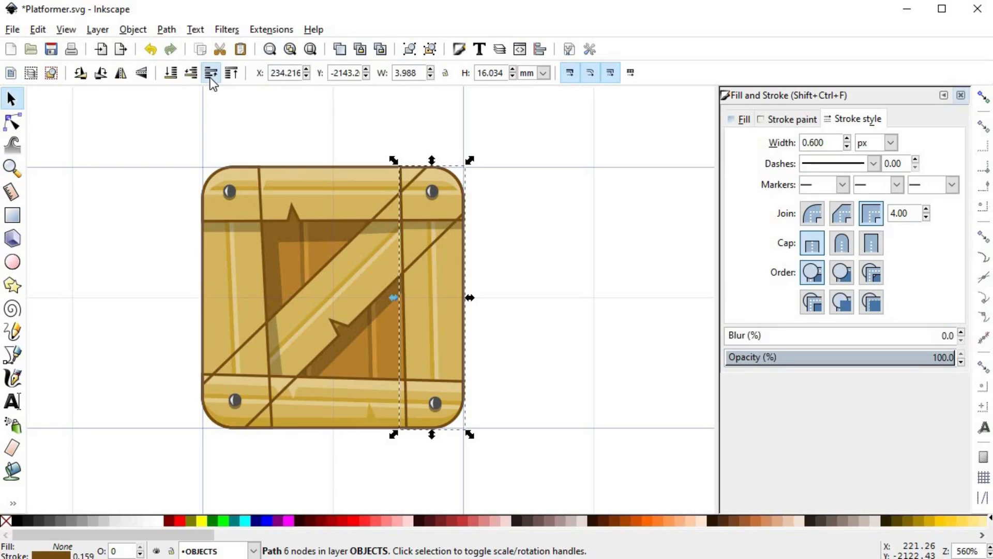
click(190, 82)
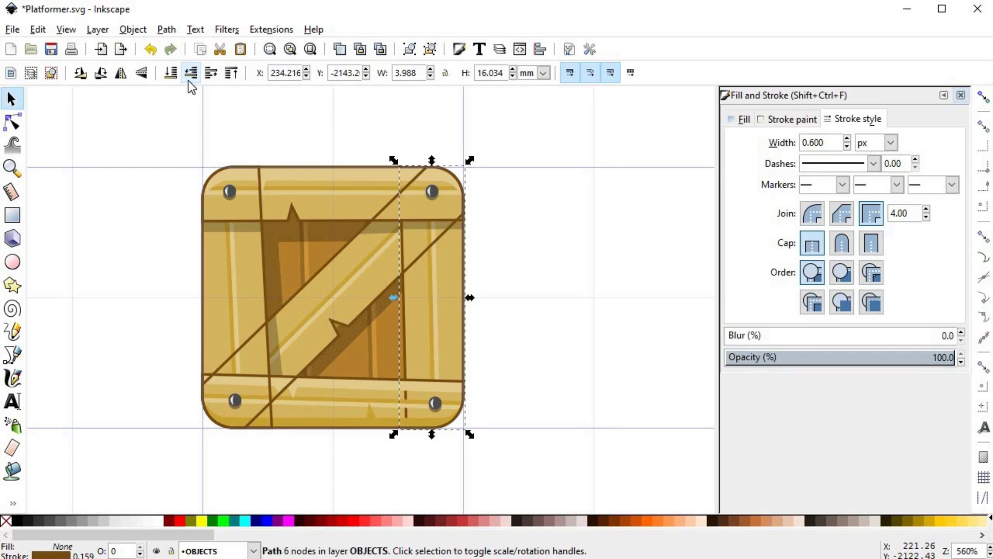
Step: Lower the diagonal plank's outline in the stacking order until it sits behind the surrounding frame planks
click(338, 249)
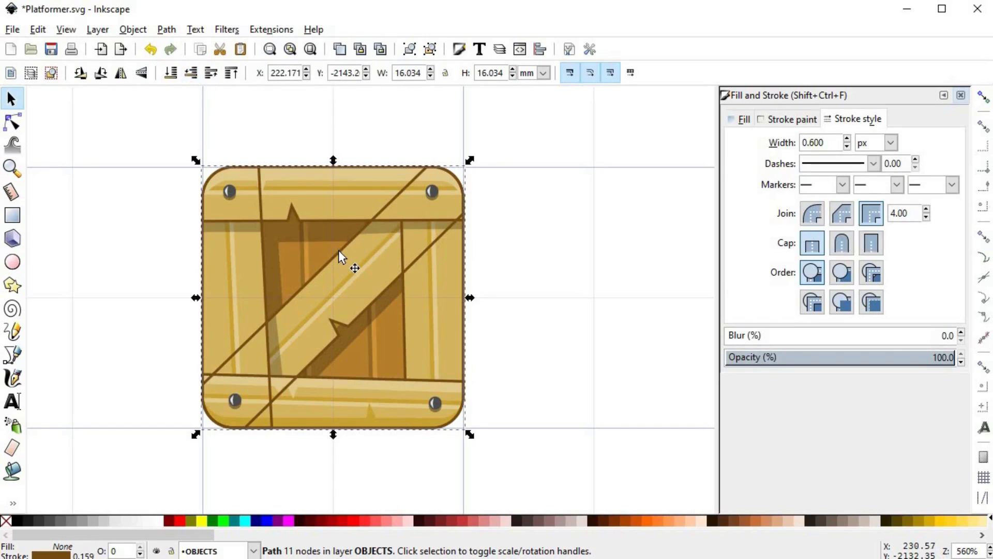
click(190, 74)
click(190, 73)
click(192, 77)
click(192, 78)
Step: Lower the left plank's outline in the stacking order until it sits behind the top and bottom planks
click(260, 259)
click(192, 74)
click(191, 74)
click(191, 74)
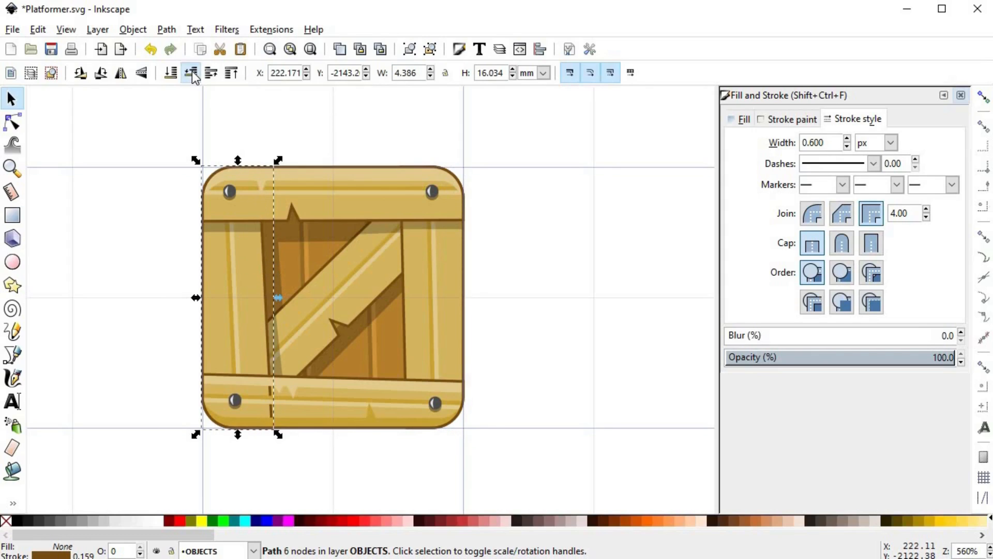
click(551, 271)
scroll(583, 248, down, 2)
scroll(488, 289, up, 1)
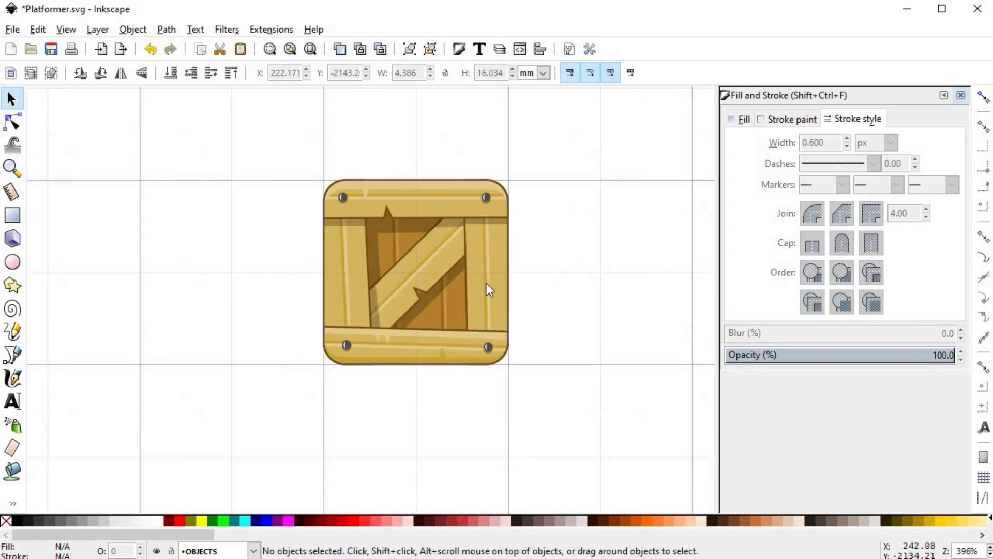
Step: Duplicate the crate's brown rounded background square and bring the copy to the front
drag(243, 144, 594, 437)
click(540, 336)
drag(226, 148, 578, 397)
click(578, 380)
click(415, 304)
key(ctrl+d)
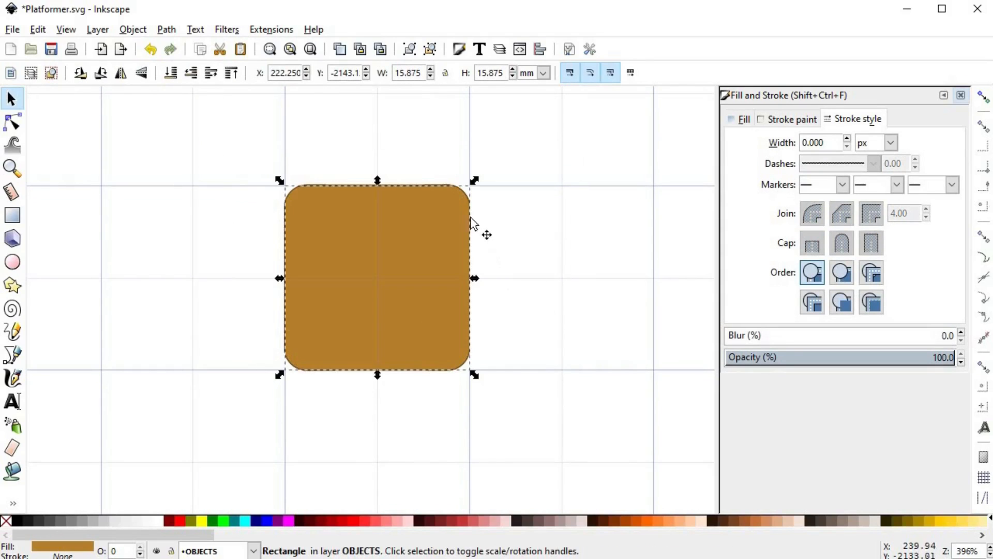
Step: Give the front square a stroke sampled from the dark brown plank outline and remove its fill
scroll(468, 203, up, 5)
key(d)
shift+click(473, 185)
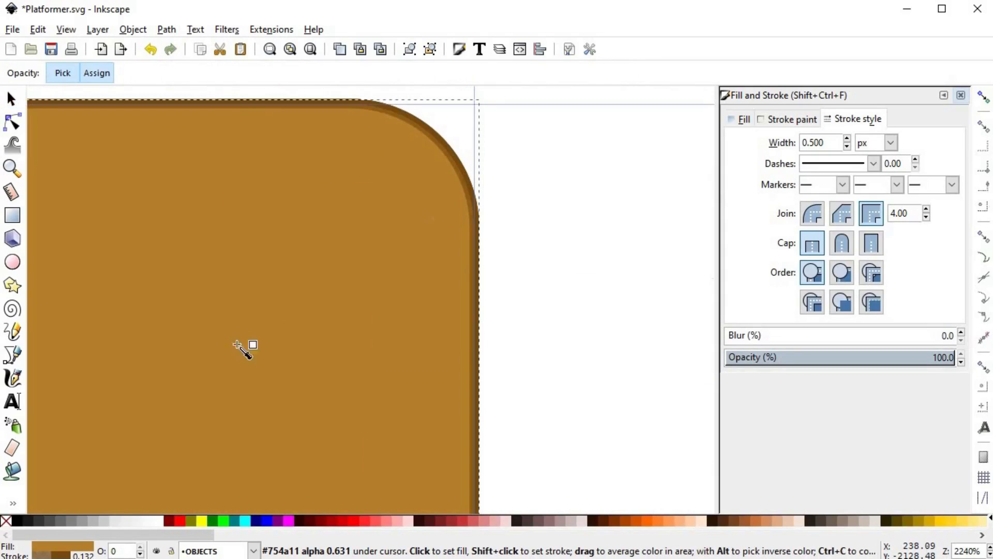
click(6, 521)
scroll(524, 363, down, 2)
key(s)
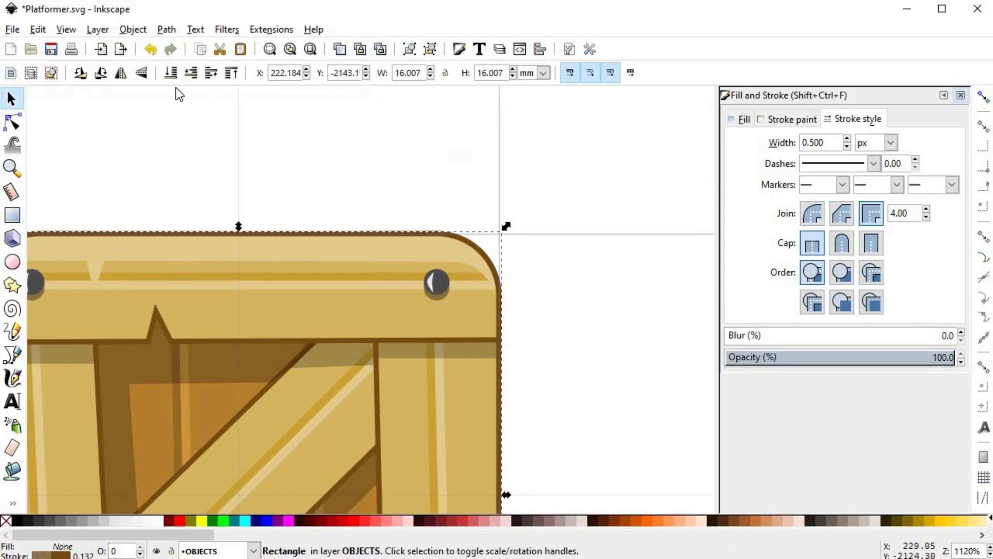
Step: Set the square outline's stroke width to 4 px and make its dark brown stroke fully opaque
triple_click(830, 147)
text(4)
key(Return)
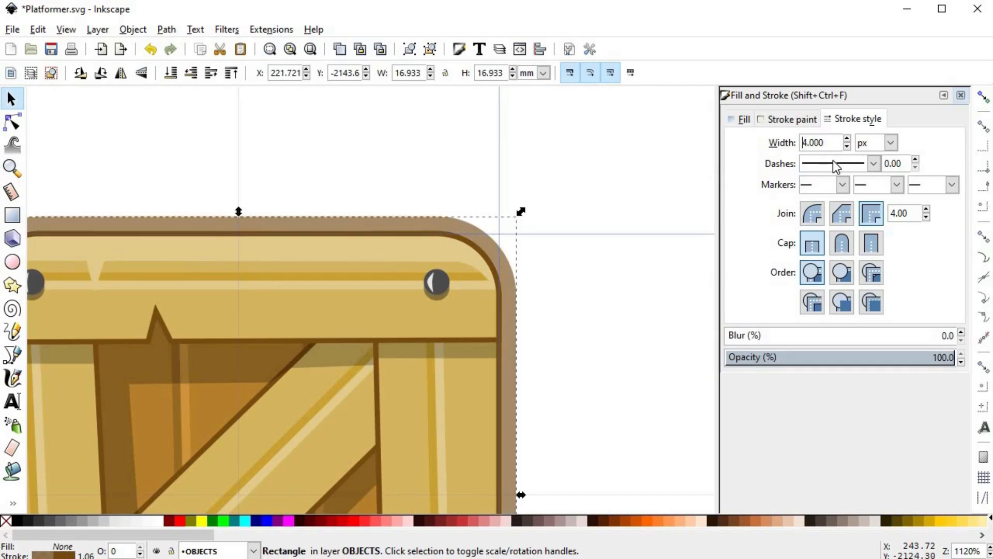
click(758, 126)
click(764, 145)
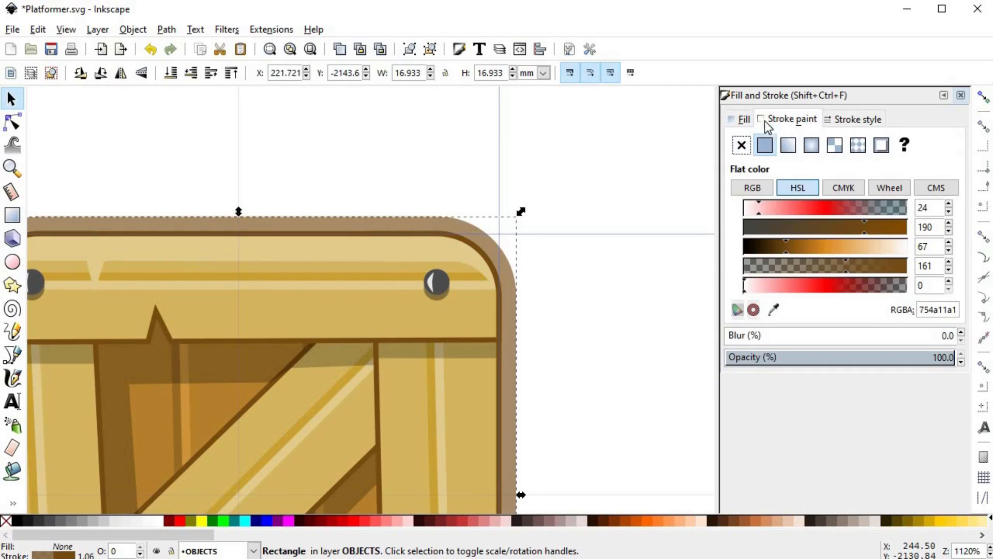
click(13, 98)
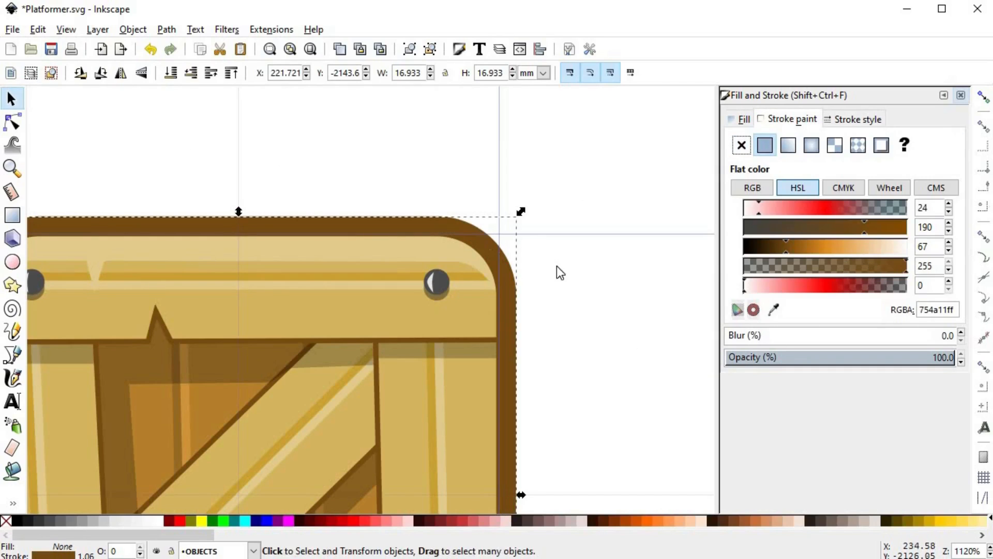
click(556, 266)
scroll(572, 362, down, 4)
key(space)
scroll(544, 300, up, 2)
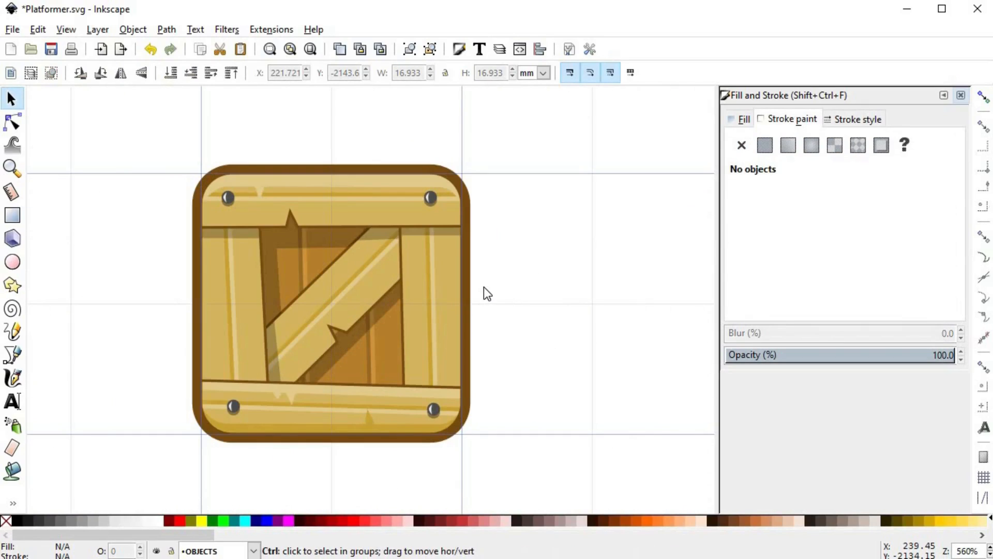
scroll(504, 315, down, 3)
scroll(520, 347, up, 2)
drag(487, 331, 565, 330)
key(ctrl+z)
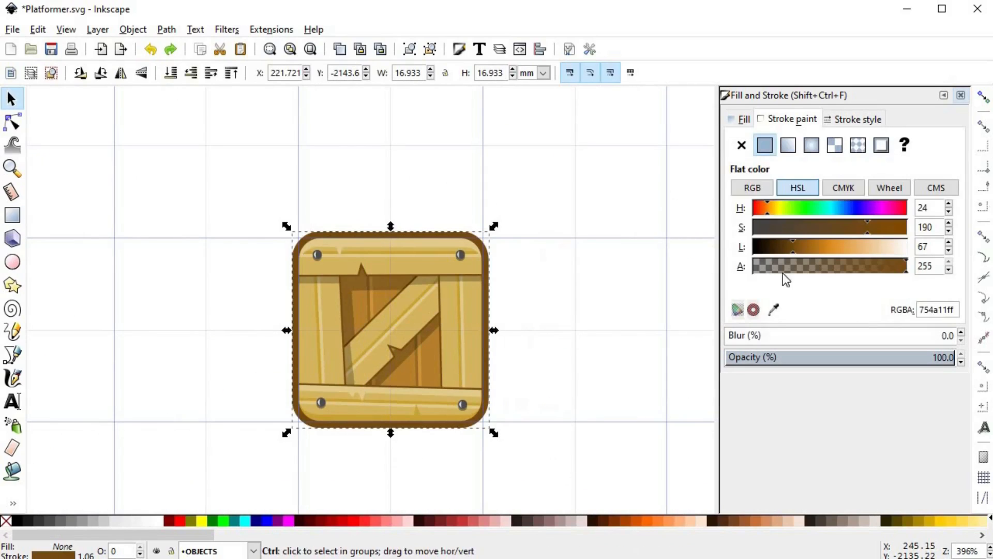
Step: Set the crate's outer outline stroke width to 3 px
click(838, 119)
text(3)
key(Return)
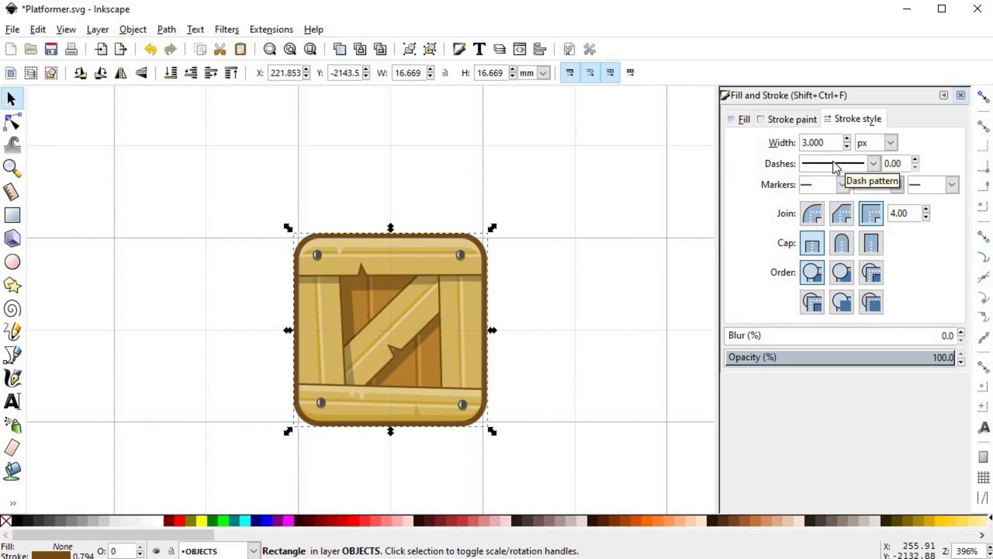
Step: Group all the crate's parts into one object and turn snapping on
drag(231, 182, 597, 454)
key(ctrl+g)
key(percent)
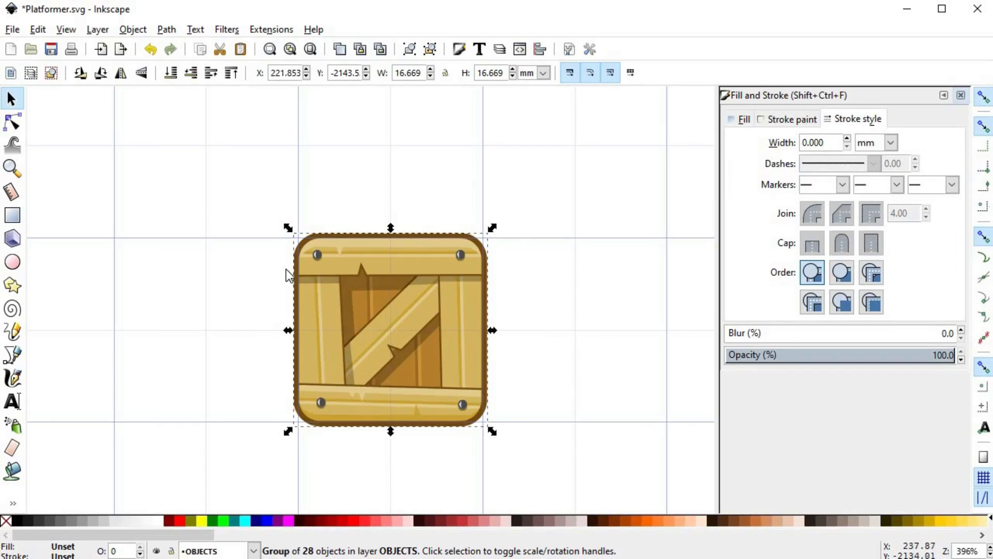
Step: Enable snapping of bounding box corners, then align and scale the crate group to fit one 15.875 mm grid square
drag(321, 266, 327, 271)
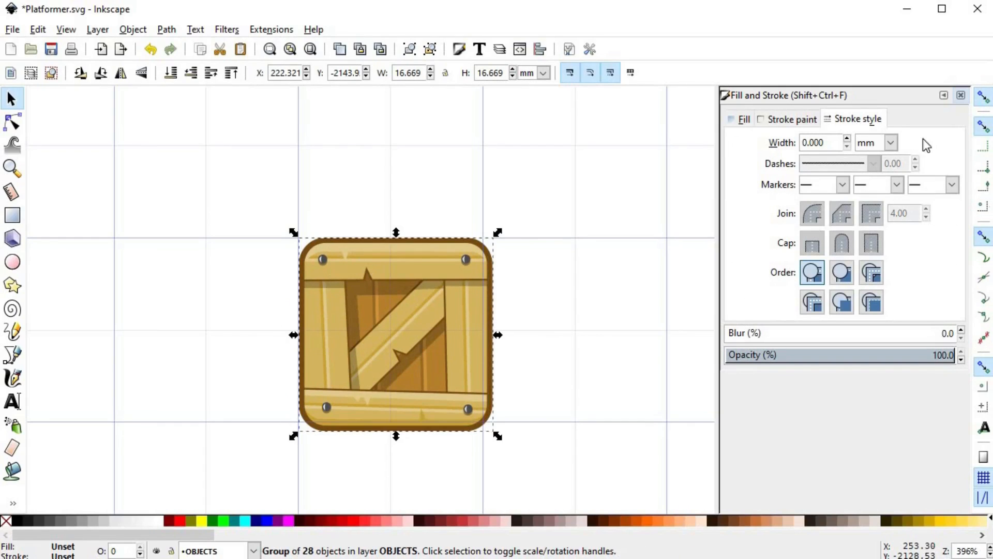
click(984, 167)
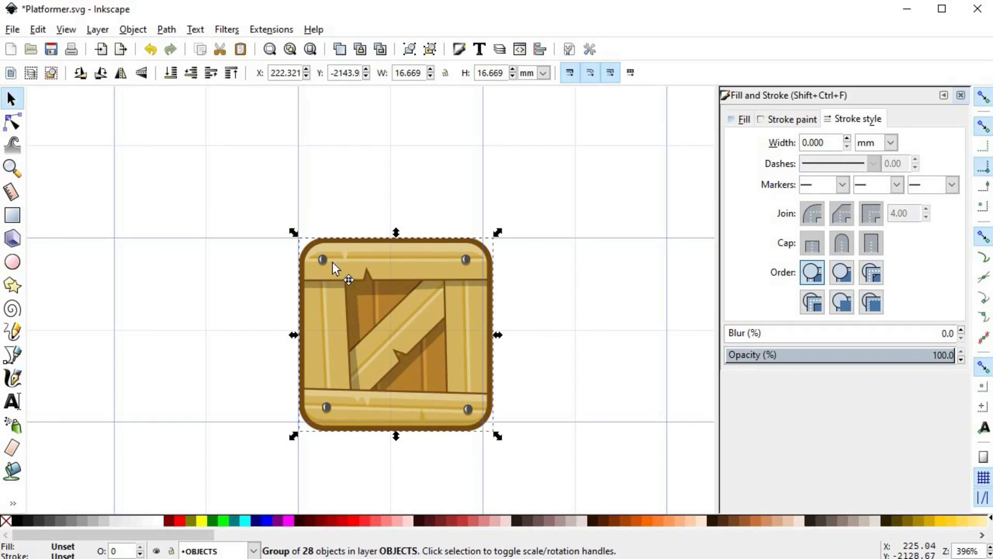
drag(497, 437, 483, 422)
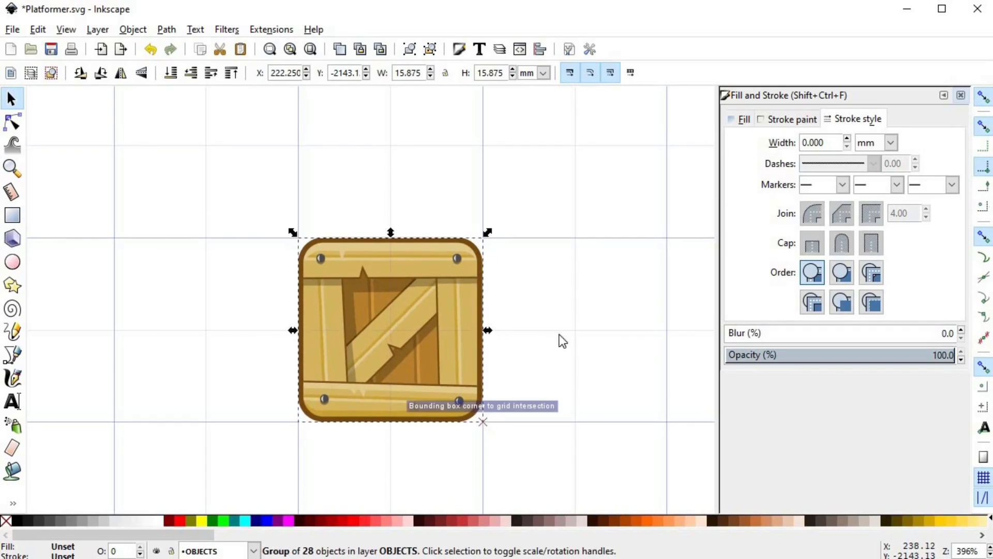
click(561, 369)
scroll(560, 370, down, 3)
scroll(548, 353, up, 1)
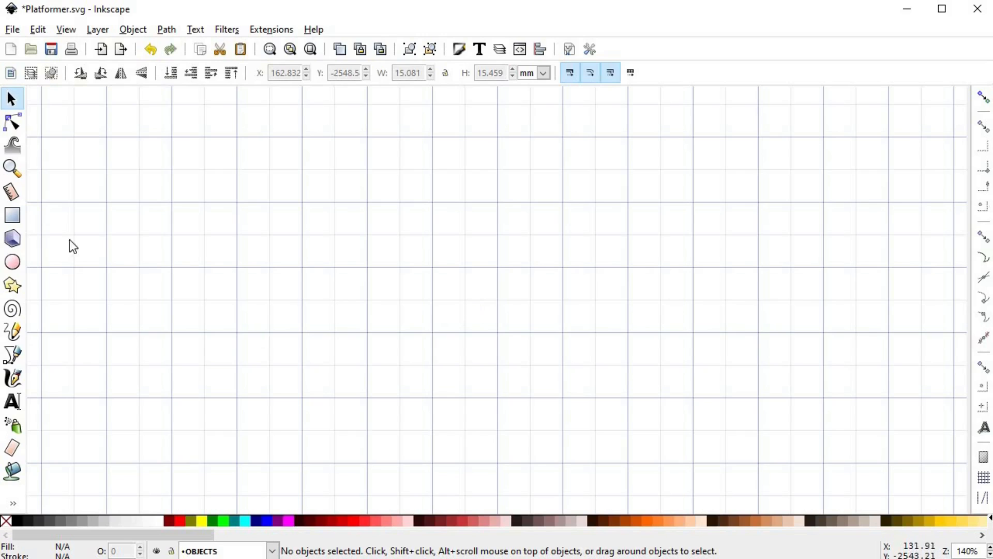
Step: Draw a small rectangle about 7.6 mm wide and 6.5 mm high in an empty area for a mushroom stem
click(19, 217)
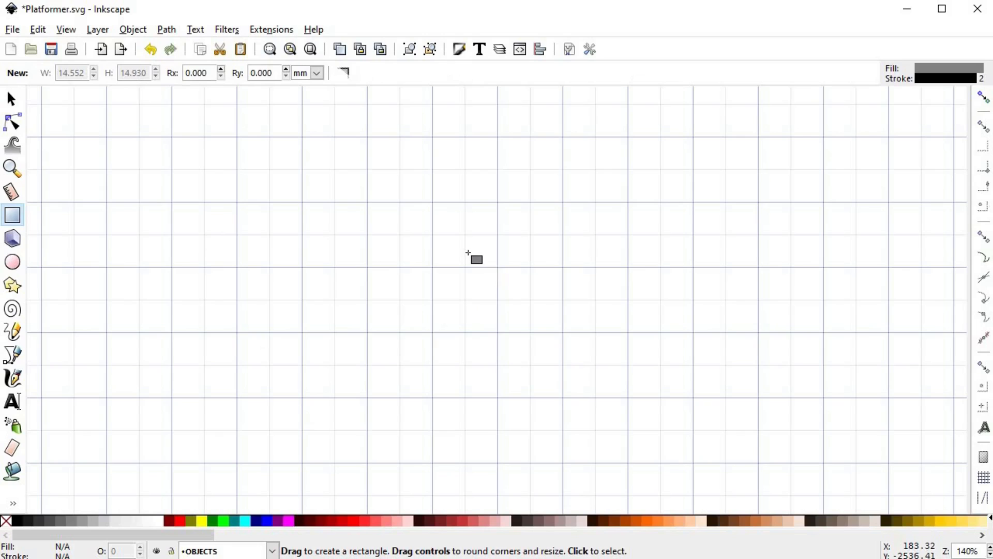
ctrl+scroll(489, 268, up, 2)
drag(429, 233, 487, 282)
key(s)
click(472, 264)
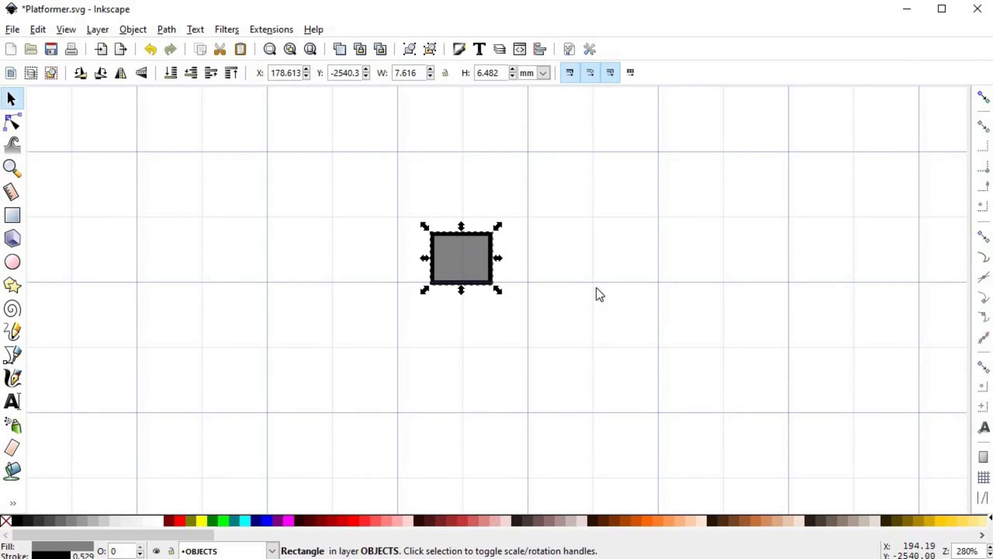
Step: Round the stem rectangle's corners strongly and deselect it
key(n)
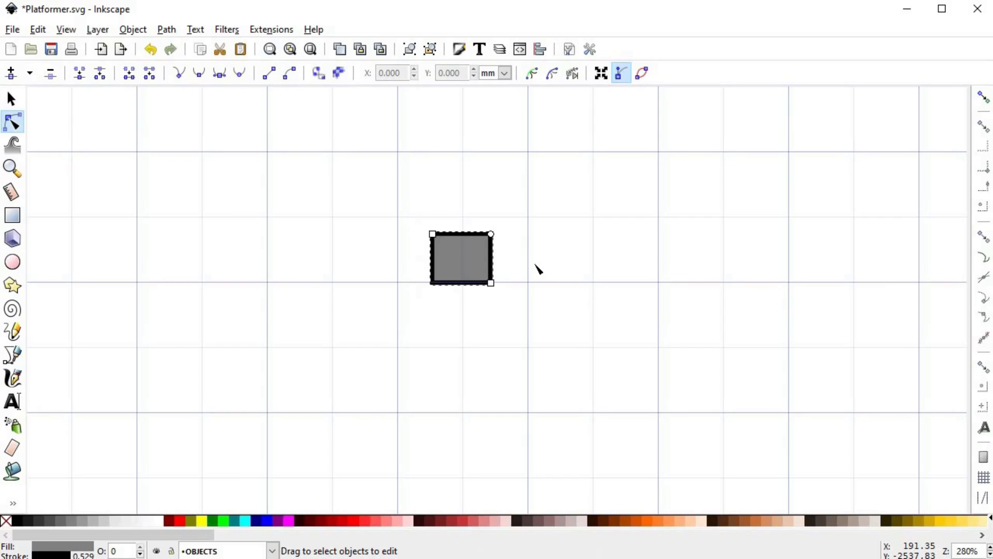
drag(492, 235, 496, 255)
scroll(515, 252, up, 1)
scroll(515, 251, down, 1)
key(space)
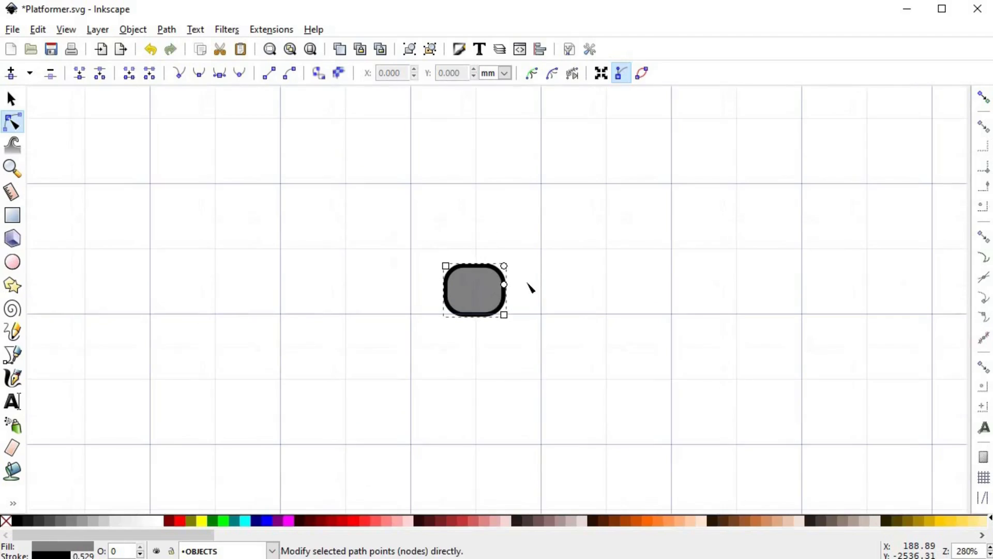
key(s)
key(Escape)
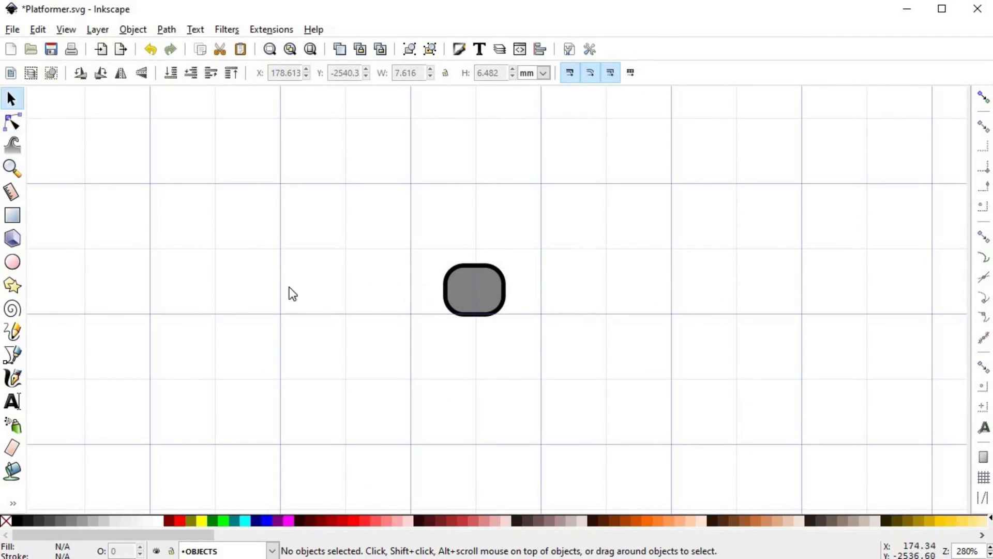
Step: Draw an ellipse about 16.2 by 11.6 mm over the top of the stem and convert it to a path
click(12, 261)
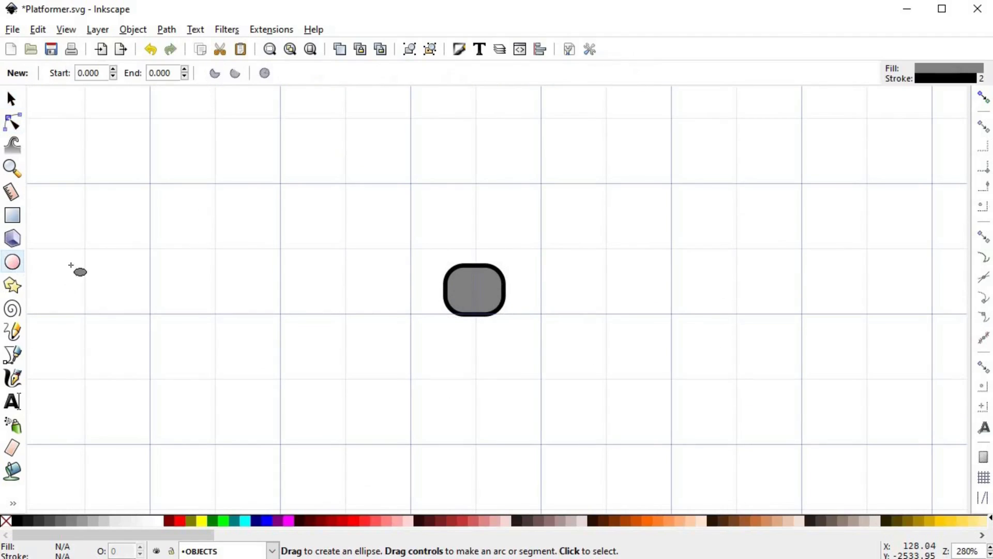
drag(409, 197, 540, 290)
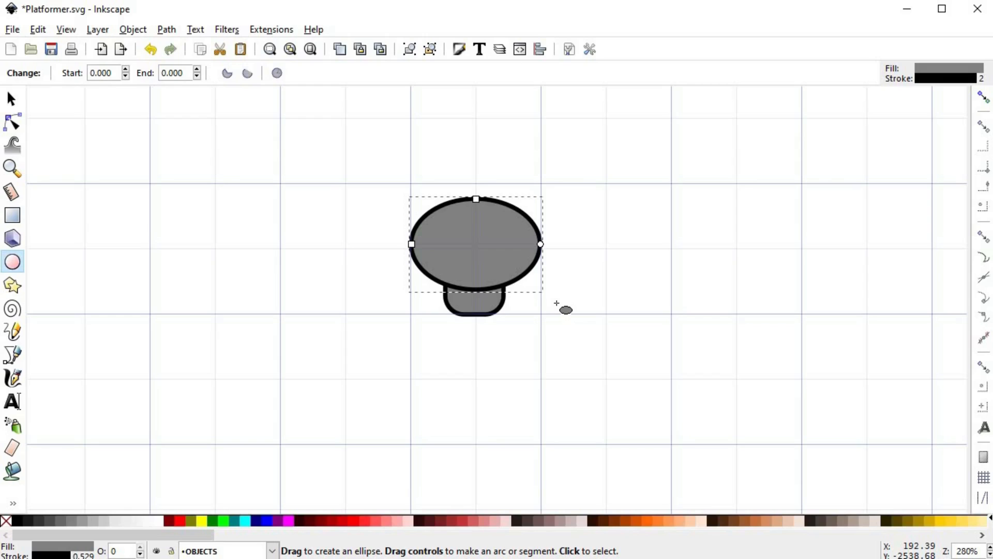
click(174, 31)
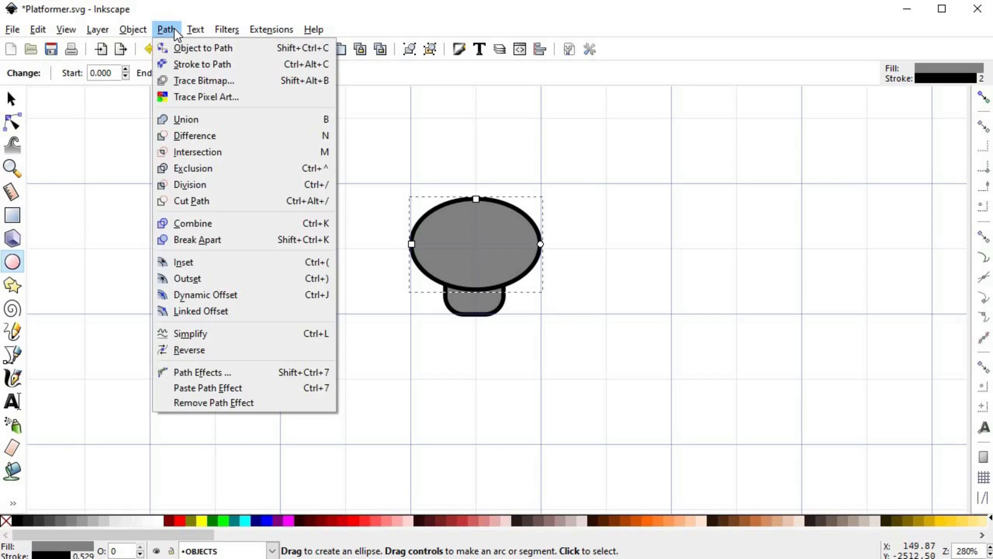
click(175, 46)
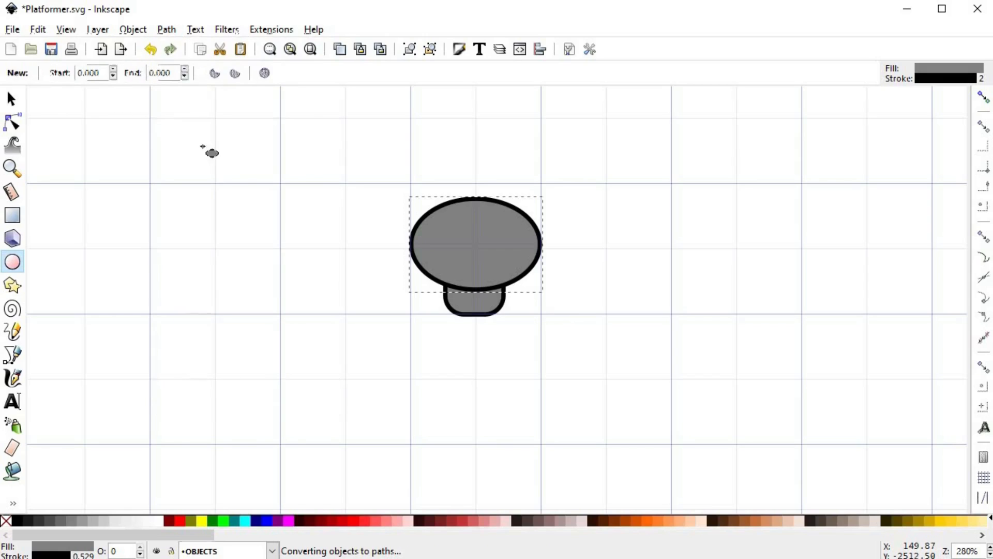
key(s)
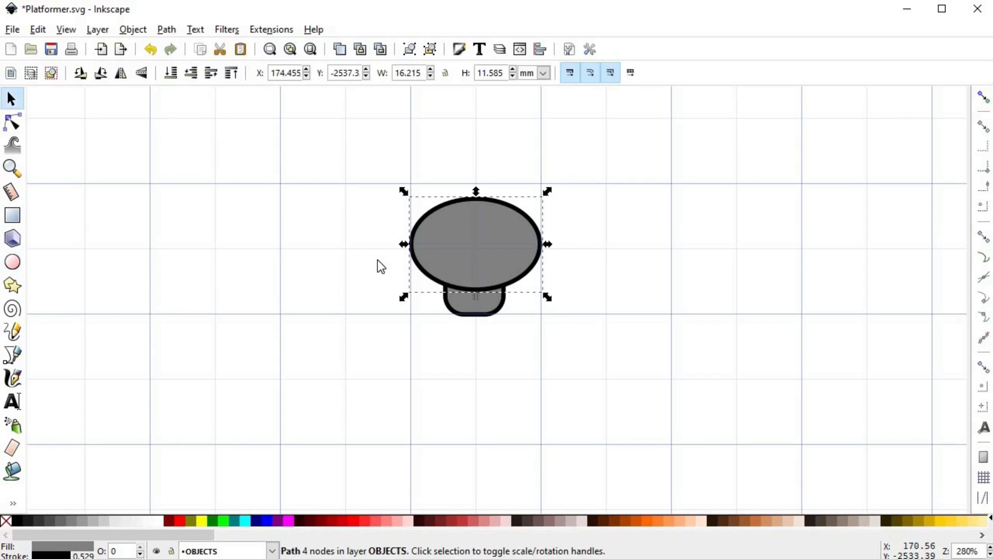
Step: Reshape the ellipse into a mushroom cap by lowering its side nodes, raising the bottom node and shortening the lower side handles
key(n)
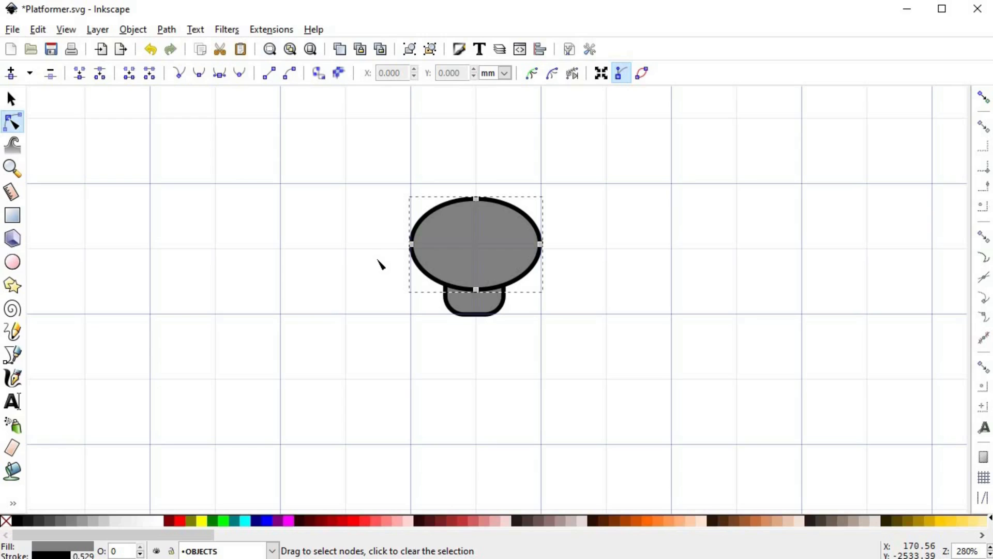
drag(372, 231, 541, 264)
mouse_move(479, 290)
mouse_down()
mouse_move(479, 271)
mouse_move(479, 280)
mouse_up()
scroll(489, 240, up, 1)
click(470, 181)
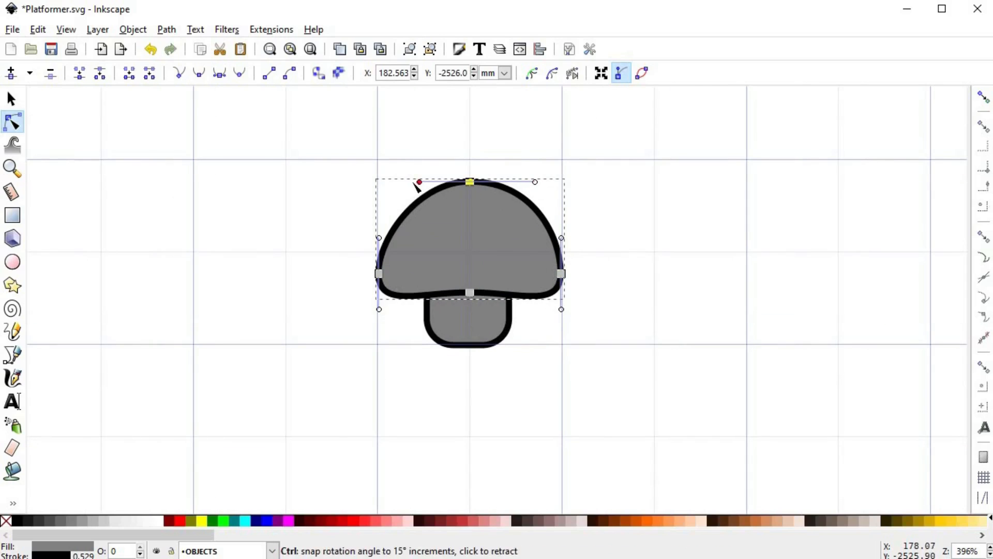
drag(379, 308, 379, 303)
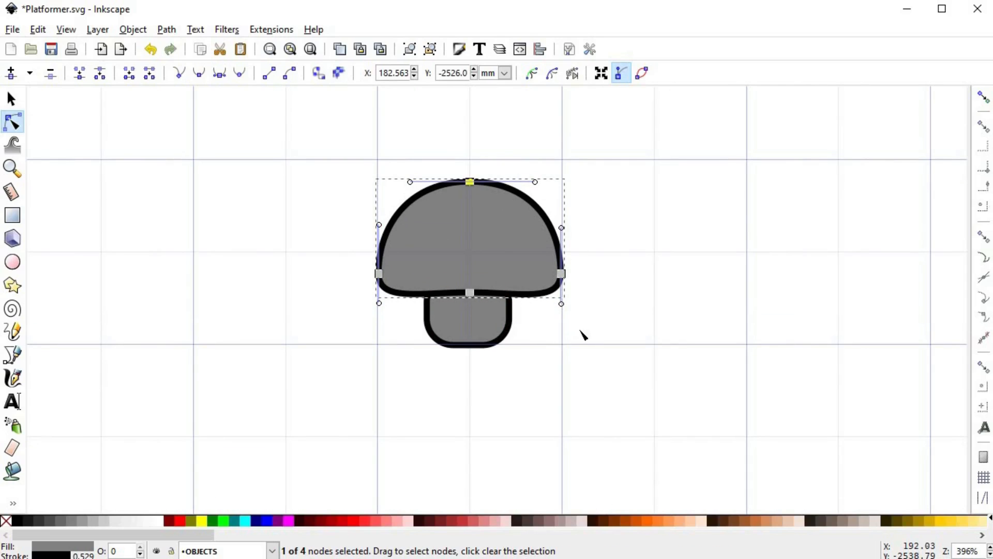
Step: Refine the cap by lowering its bottom edge, lengthening the upper side handles and raising the top node into a rounder dome
drag(470, 293, 511, 300)
drag(419, 300, 431, 306)
drag(562, 228, 561, 211)
drag(379, 225, 379, 210)
click(470, 182)
drag(535, 181, 514, 181)
drag(410, 181, 470, 178)
click(584, 309)
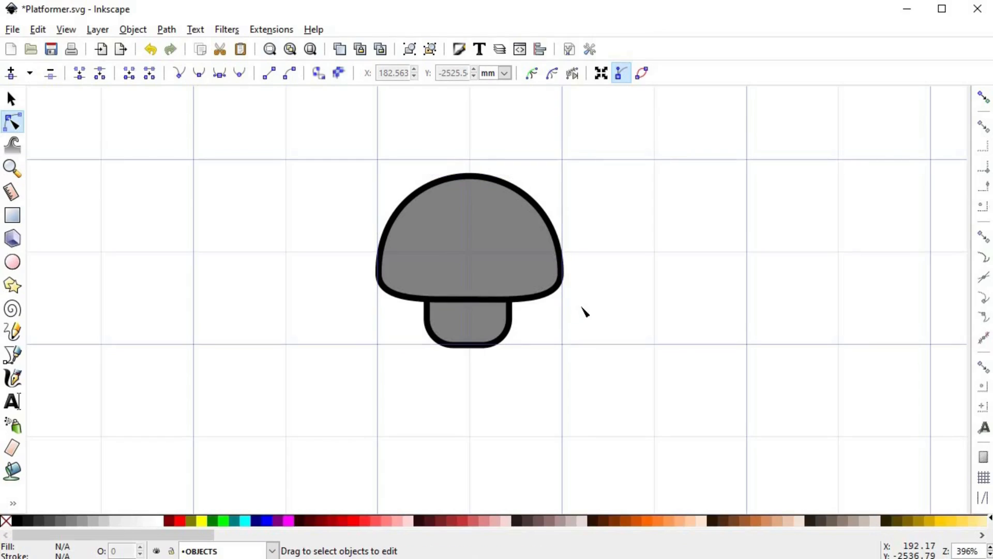
Step: Fill the mushroom cap with orange-red f64e19ff and remove its outline
click(544, 279)
key(ctrl+shift+f)
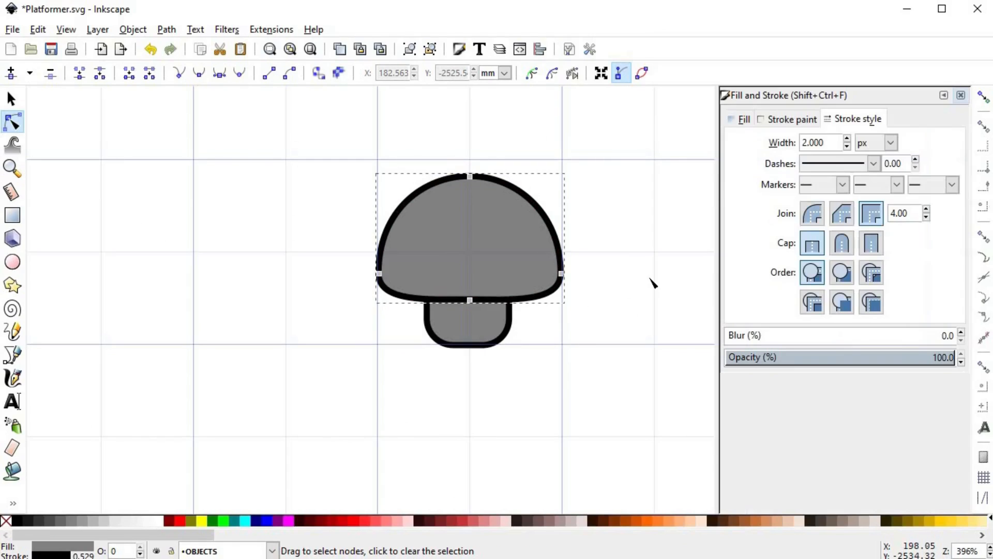
click(740, 122)
drag(746, 210, 760, 210)
click(848, 230)
click(833, 251)
drag(879, 227, 895, 225)
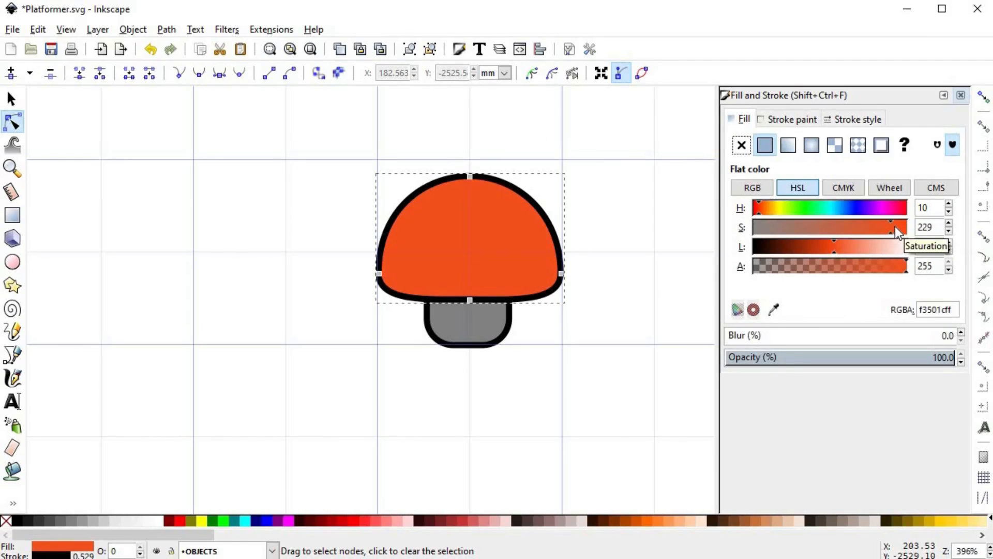
shift+click(6, 520)
Step: Fill the mushroom stem with light beige edd7b9ff and remove its outline
click(468, 324)
click(844, 228)
click(845, 247)
drag(770, 210, 767, 212)
drag(846, 247, 880, 241)
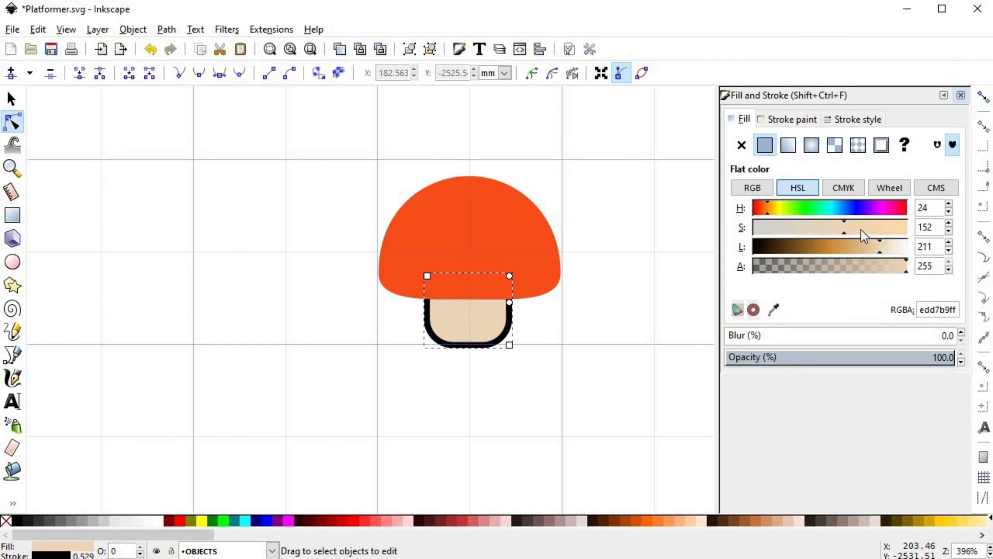
shift+click(5, 520)
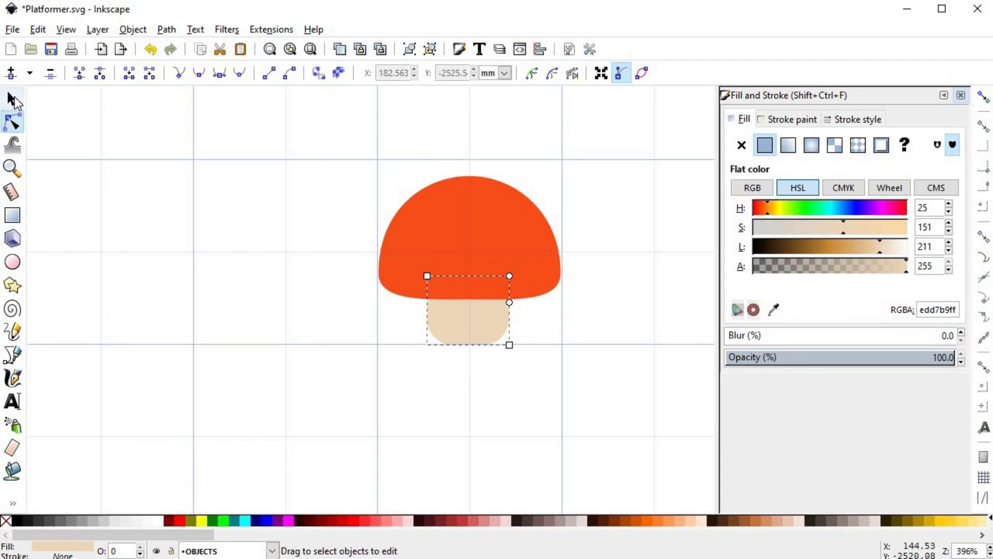
Step: Bring the stem in front of the cap and stretch its top upward to a height of about 6.8 mm
key(s)
click(227, 78)
drag(468, 269, 465, 258)
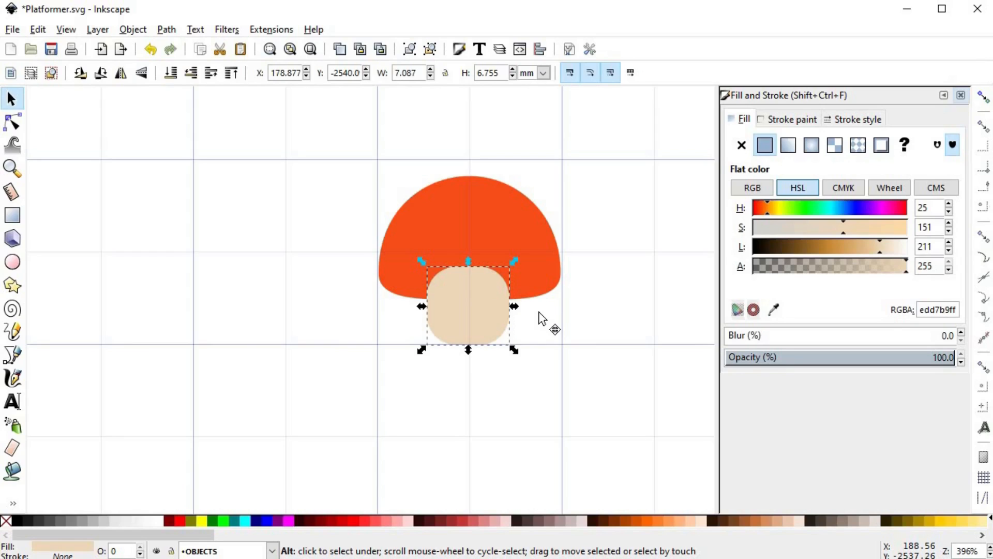
Step: Convert the stem to a path and delete its two top nodes
key(n)
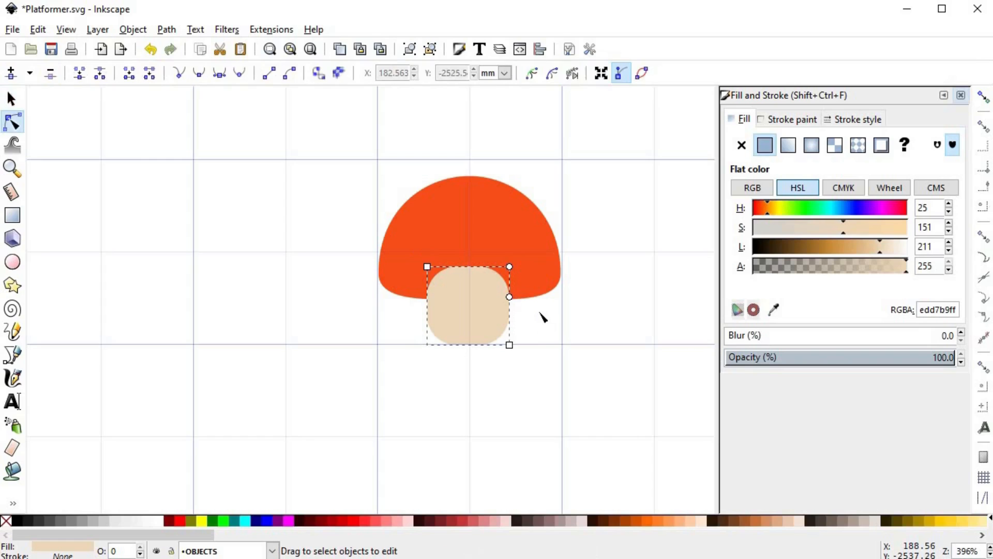
click(167, 29)
click(177, 46)
drag(363, 222, 539, 284)
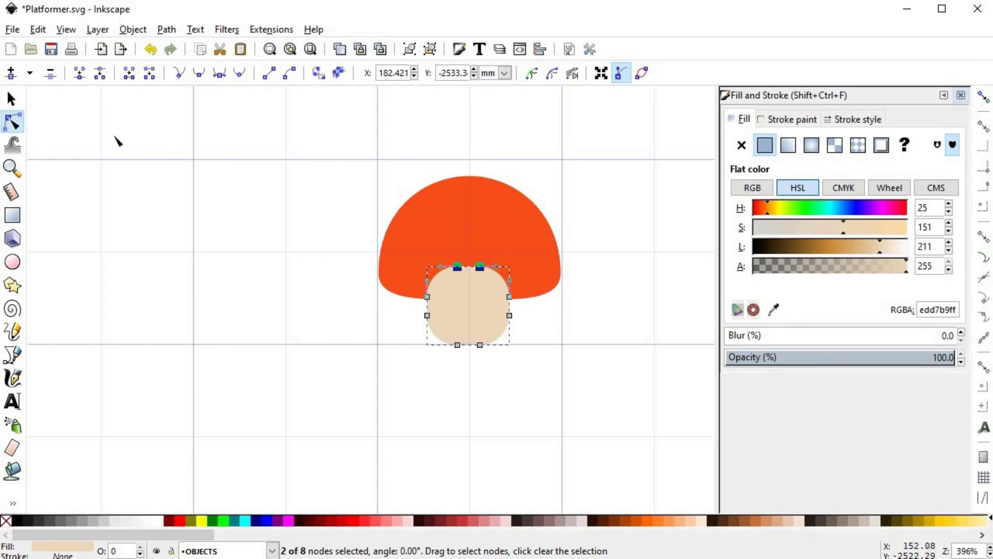
click(52, 74)
Step: Reshape the stem with an arched top edge and upper corners moved outward so it tapers toward the base
scroll(494, 319, up, 1)
drag(385, 259, 459, 245)
drag(516, 271, 521, 266)
click(516, 276)
click(513, 271)
drag(400, 266, 391, 265)
drag(348, 228, 532, 271)
drag(521, 266, 522, 274)
click(567, 346)
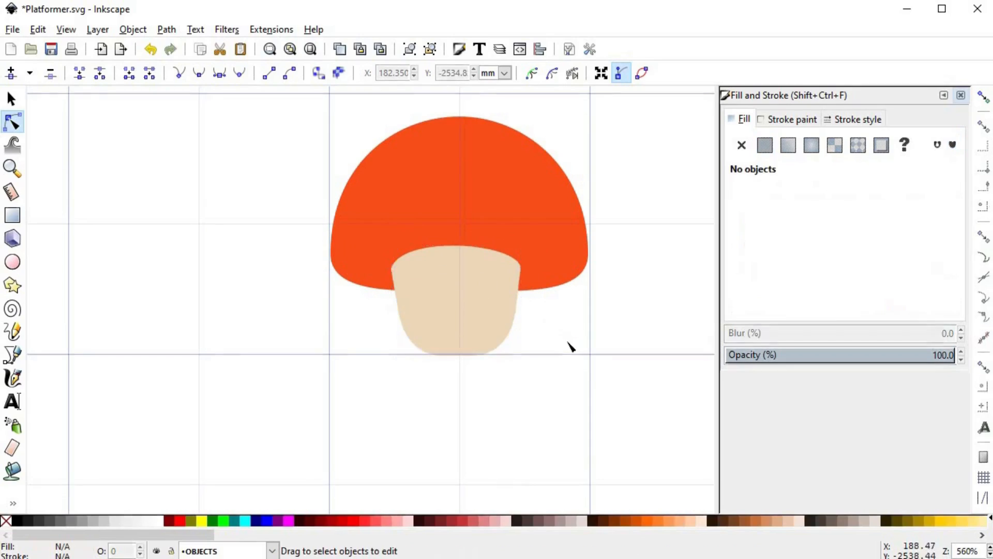
Step: Narrow the cap by moving both side nodes inward and lower its bottom node by 0.57 mm
click(470, 264)
ctrl+scroll(469, 264, up, 2)
ctrl+scroll(557, 339, down, 2)
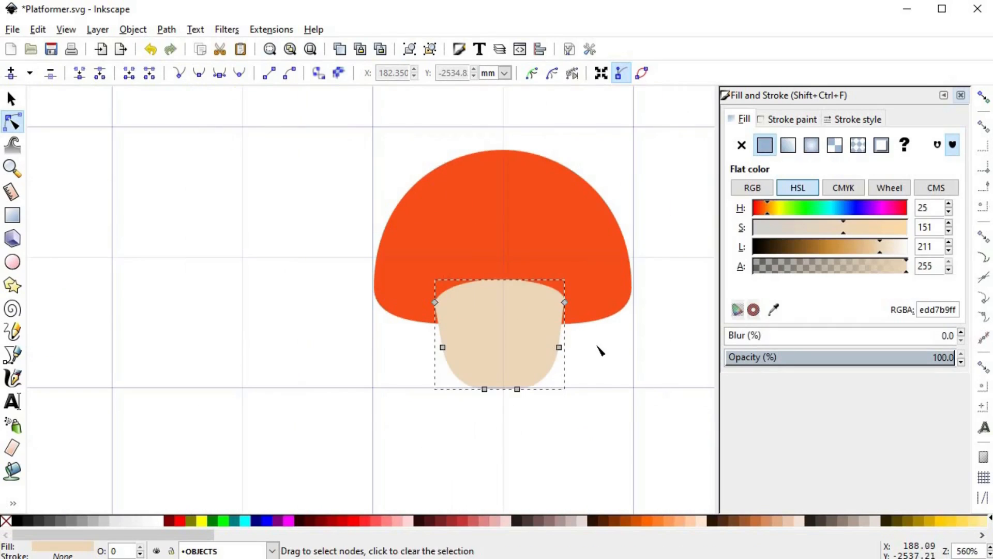
click(597, 348)
click(611, 302)
drag(663, 259, 335, 299)
click(631, 288)
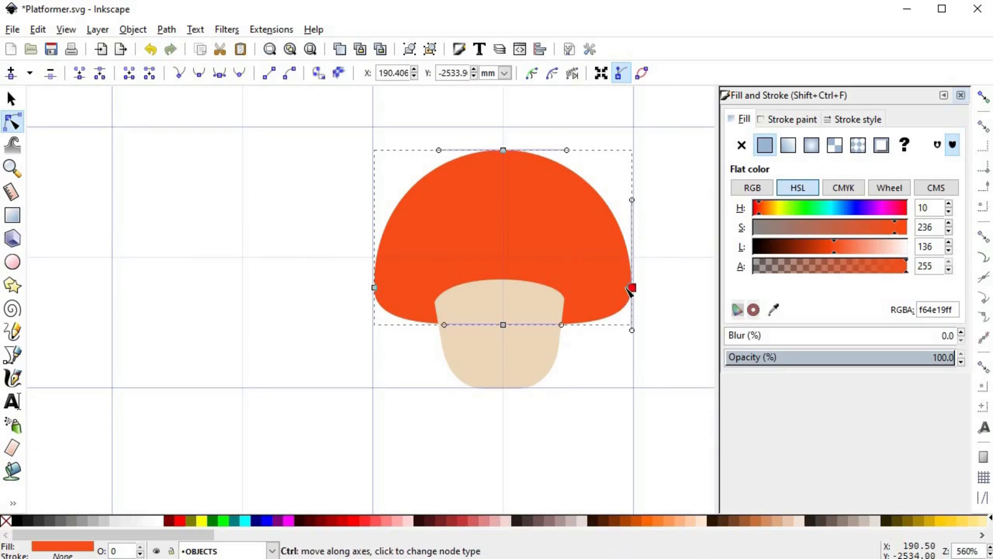
ctrl+drag(632, 288, 624, 287)
ctrl+drag(374, 288, 382, 287)
drag(505, 328, 506, 333)
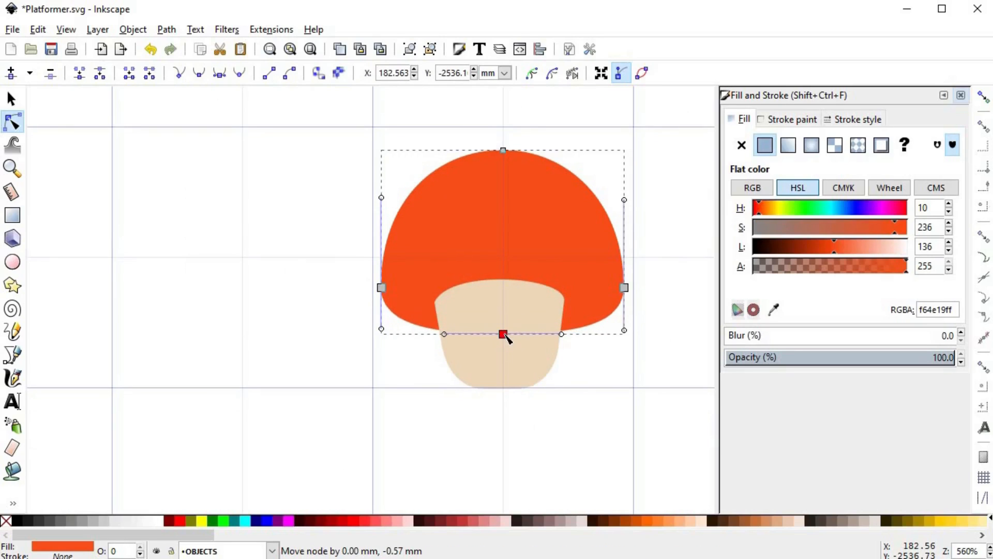
click(605, 390)
click(534, 357)
ctrl+scroll(516, 409, up, 2)
ctrl+scroll(538, 388, down, 2)
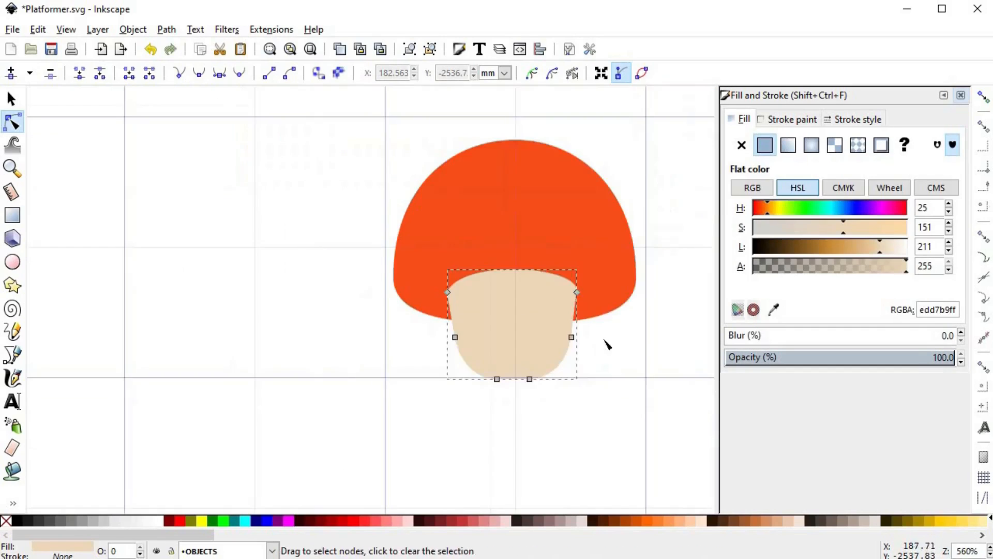
drag(611, 337, 539, 355)
click(539, 355)
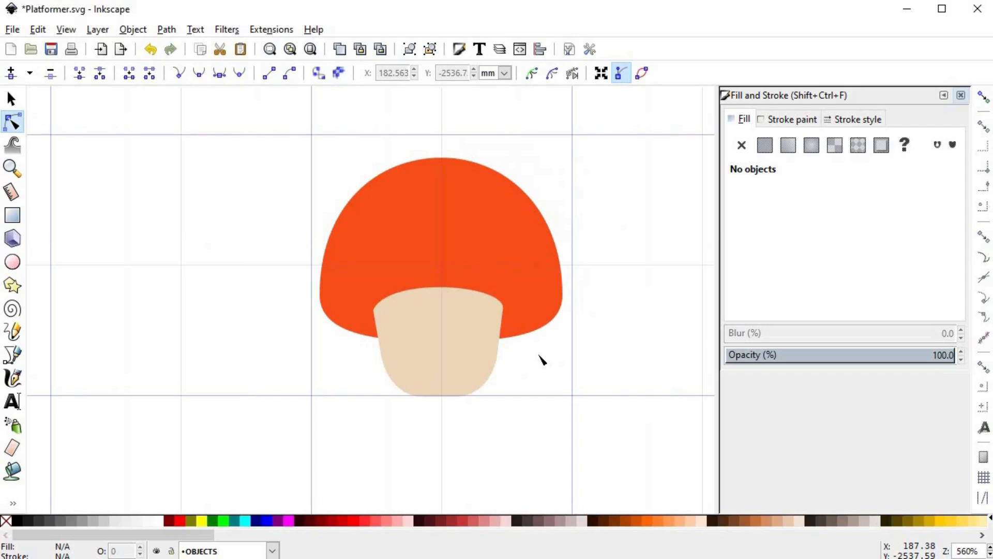
Step: Draw four beige ellipses on the cap as spots: a wide one over the top, one in the centre and one over each side edge
click(12, 263)
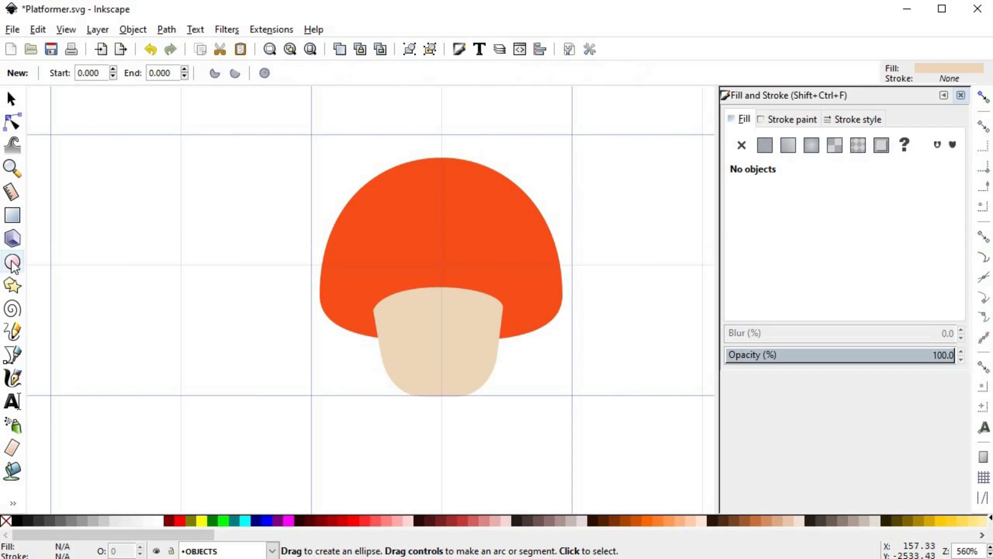
mouse_move(382, 139)
mouse_down()
mouse_move(526, 201)
mouse_move(512, 192)
mouse_move(523, 190)
mouse_up()
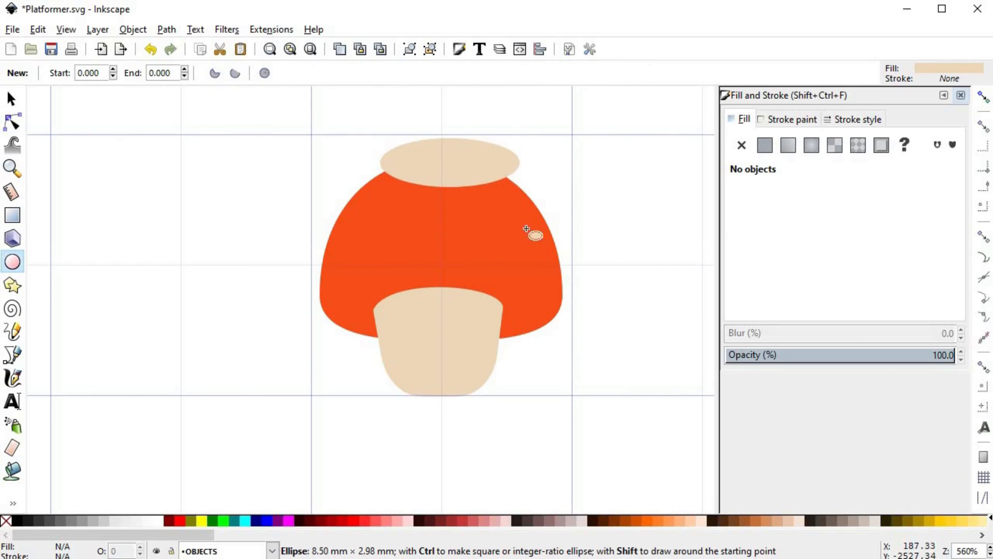
drag(402, 214, 490, 266)
drag(314, 231, 367, 298)
drag(525, 251, 570, 302)
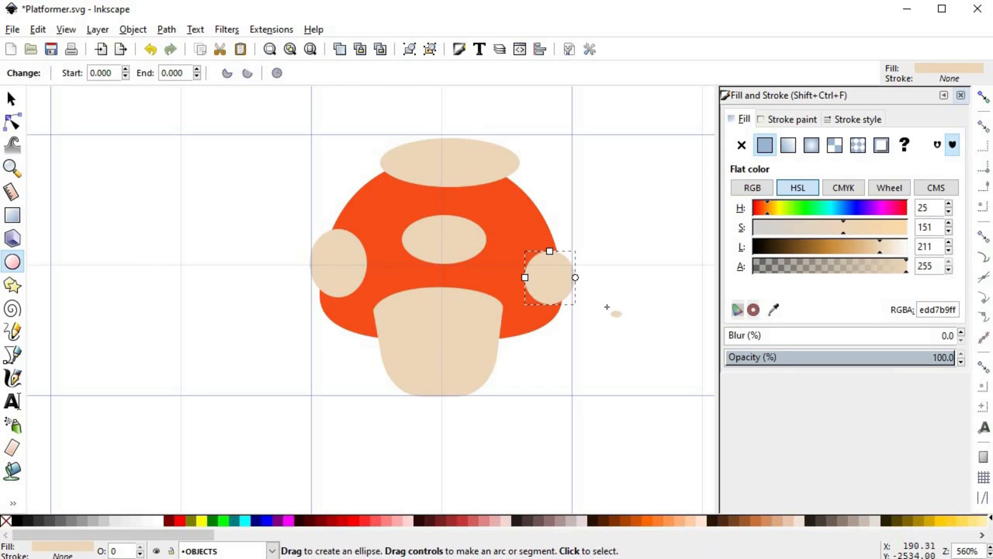
Step: Convert the four spot ellipses to paths and deselect them
shift+click(440, 243)
shift+click(339, 263)
shift+click(443, 166)
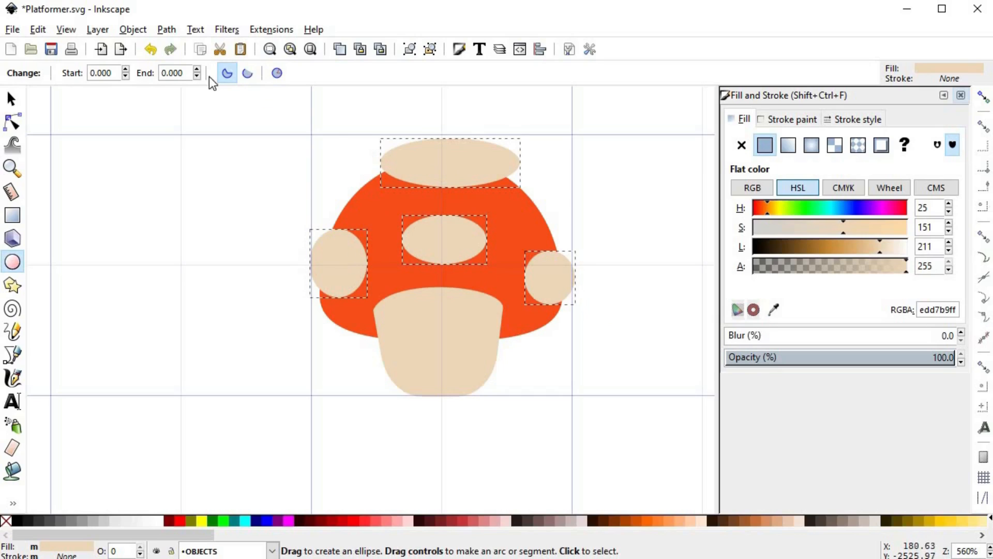
click(166, 29)
click(182, 51)
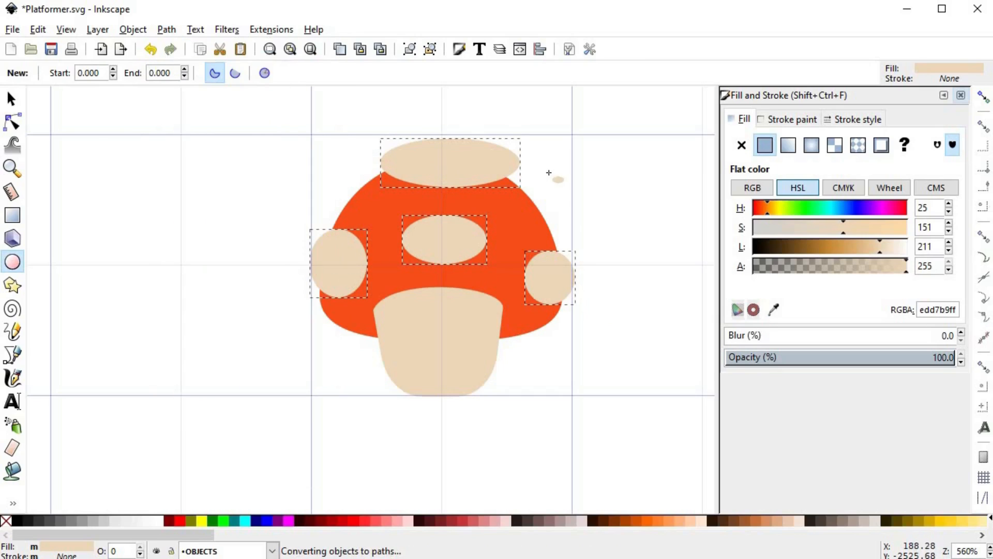
click(542, 181)
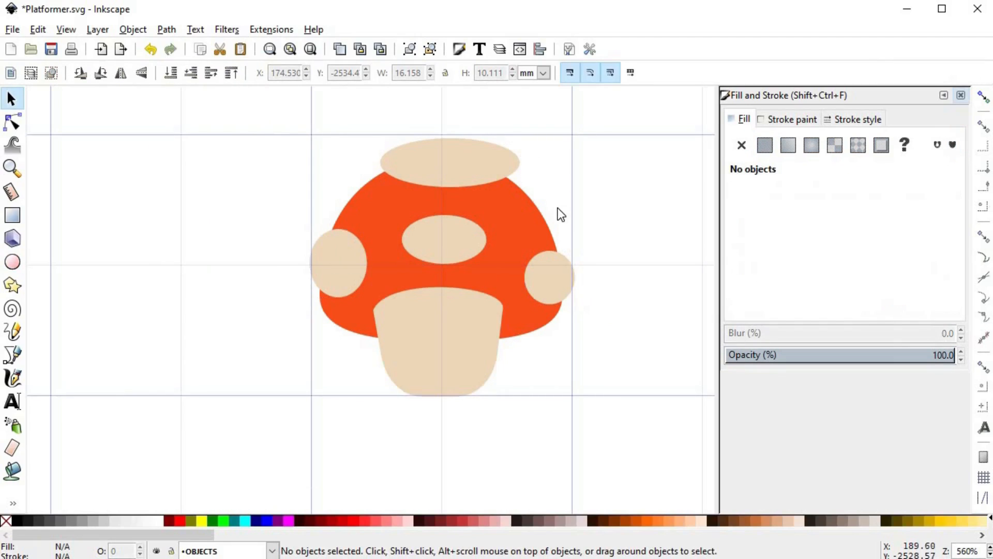
Step: Reshape the centre, left and right spots into less regular ovals by moving their nodes
key(space)
click(449, 204)
double_click(426, 265)
scroll(445, 270, up, 1)
drag(425, 306, 427, 299)
drag(425, 240, 429, 247)
drag(314, 307, 308, 307)
click(578, 326)
drag(574, 288, 566, 274)
drag(539, 325, 541, 323)
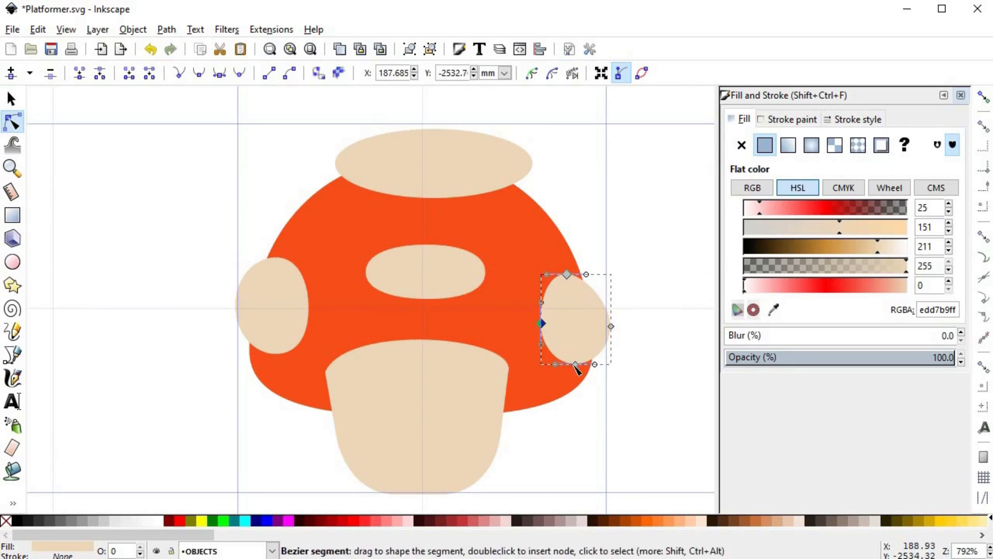
Step: Trim the top spot to the cap's outline by intersecting it with a duplicate of the cap
key(s)
click(487, 238)
key(ctrl+d)
shift+click(505, 155)
key(ctrl+asterisk)
Step: Trim the right and left spots to the cap's outline by intersecting each with a duplicate of the cap
click(521, 243)
key(ctrl+d)
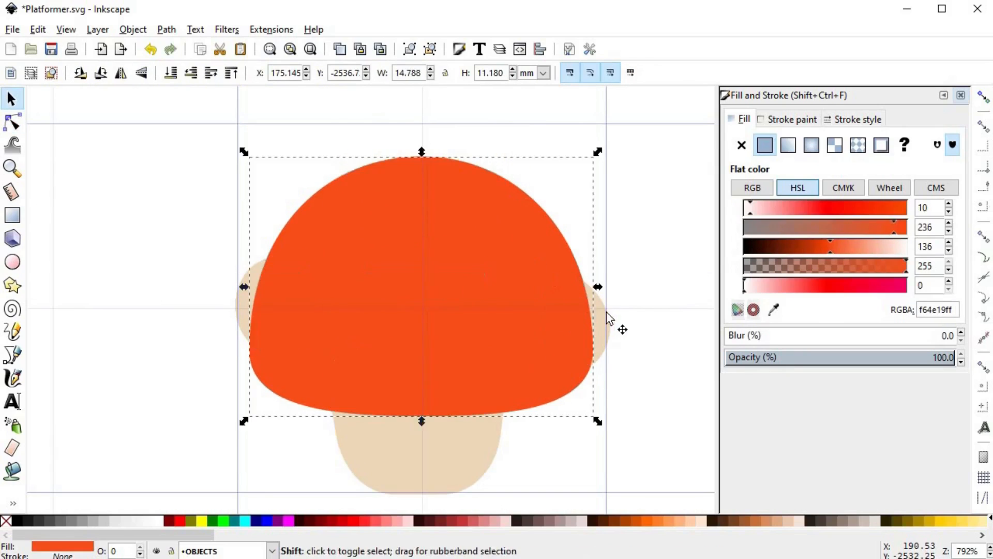
shift+click(603, 314)
key(ctrl+asterisk)
click(523, 280)
key(ctrl+d)
shift+click(250, 281)
key(ctrl+asterisk)
Step: Lighten the fill of all four cap spots to f4e6d4ff
shift+click(455, 279)
shift+click(465, 183)
shift+click(557, 318)
click(890, 250)
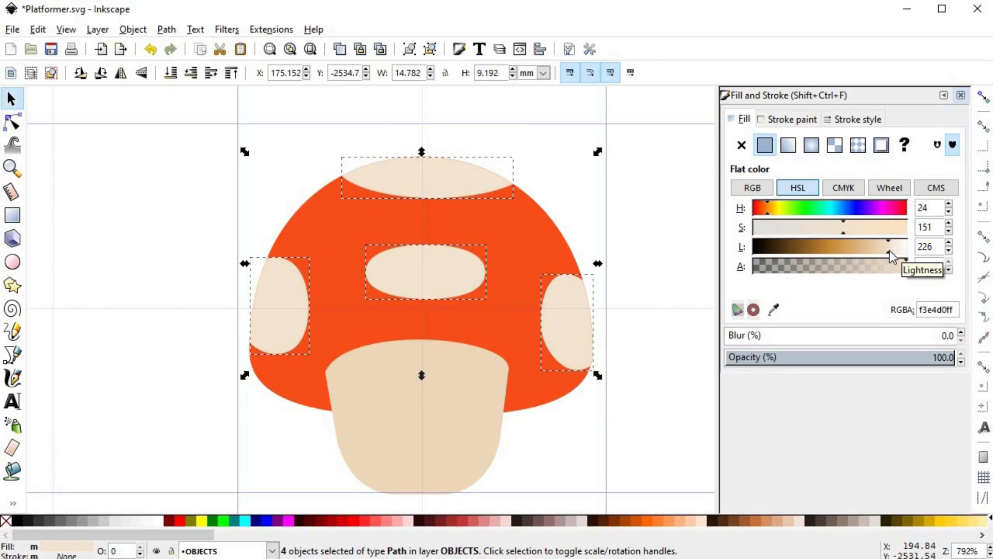
click(641, 301)
Step: Reshape the centre spot to be slightly taller and narrower, about 4.8 by 2.7 mm
scroll(641, 301, down, 1)
drag(641, 303, 512, 236)
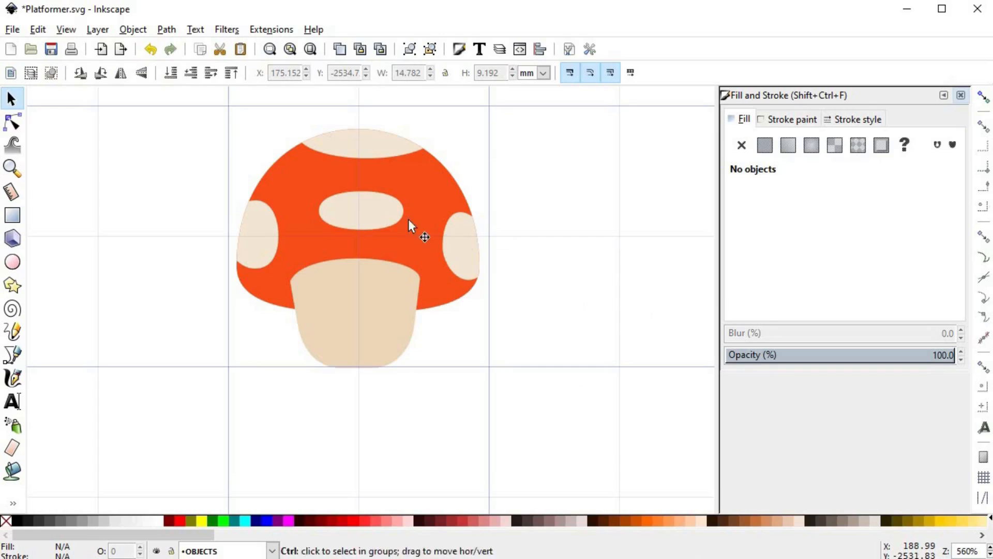
double_click(388, 221)
drag(356, 192, 356, 185)
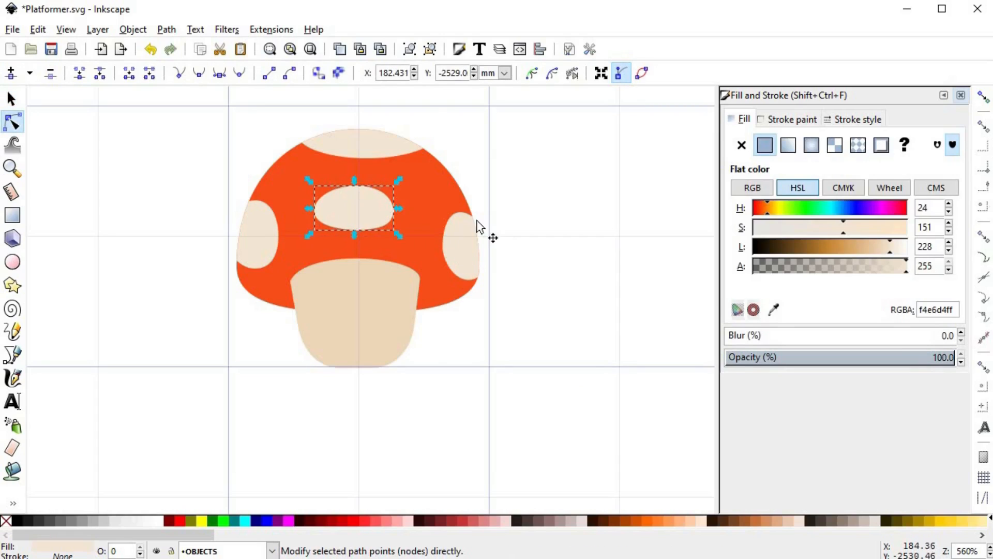
key(s)
click(499, 230)
drag(417, 270, 446, 288)
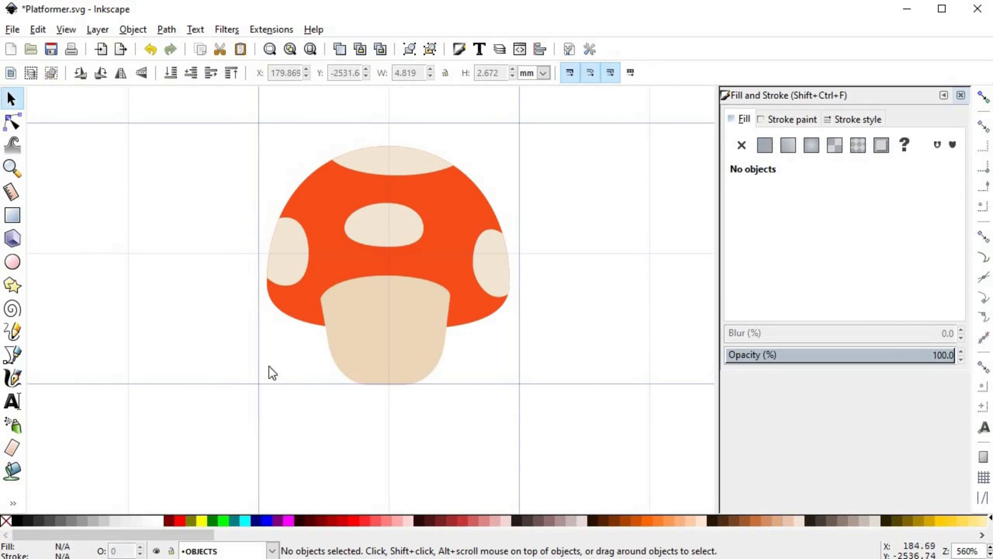
Step: Draw an upright ellipse about 0.9 by 1.6 mm on the stem as an eye and fill it with dark grey 1a1a1aff
click(12, 262)
mouse_move(401, 342)
mouse_down()
mouse_move(384, 330)
mouse_move(415, 353)
mouse_up()
ctrl+scroll(385, 330, up, 1)
ctrl+scroll(394, 325, up, 1)
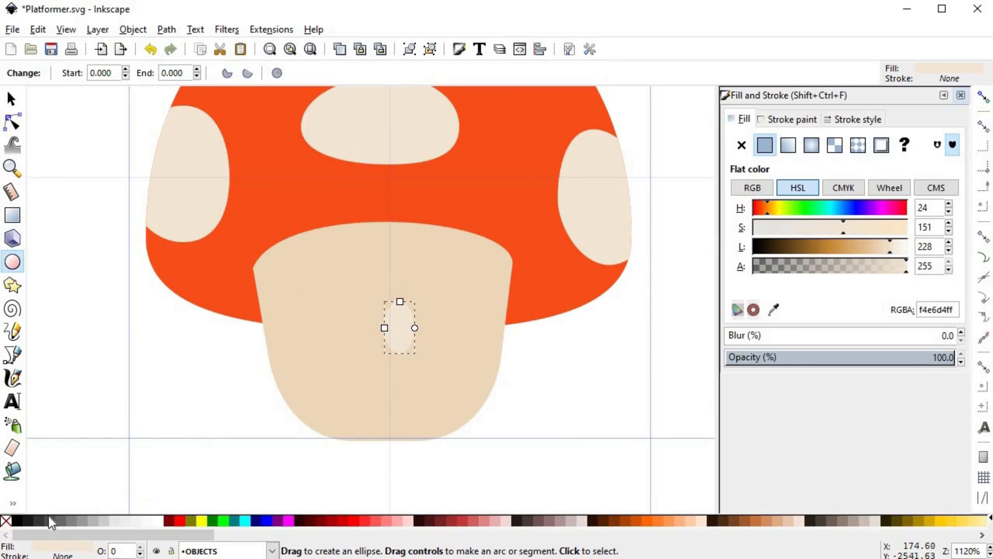
click(21, 519)
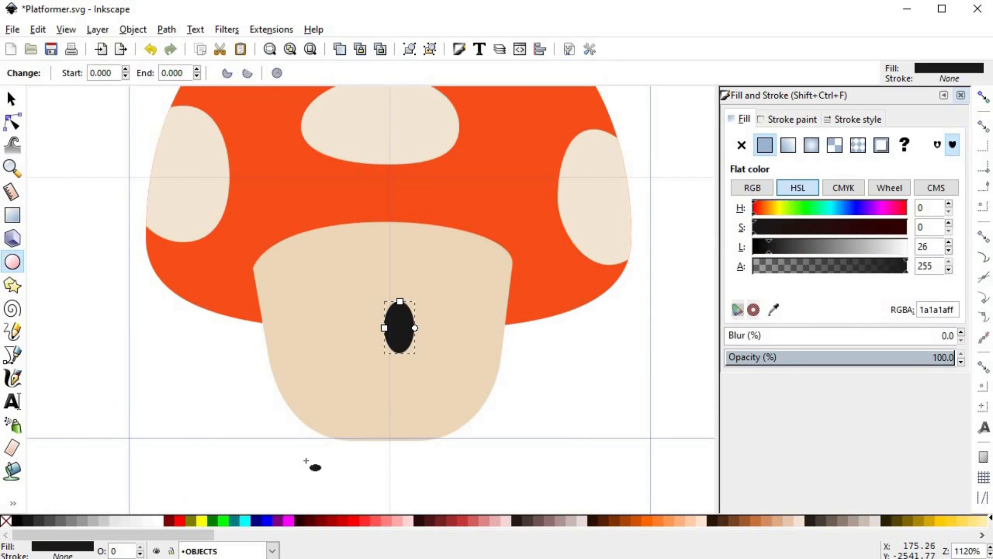
key(s)
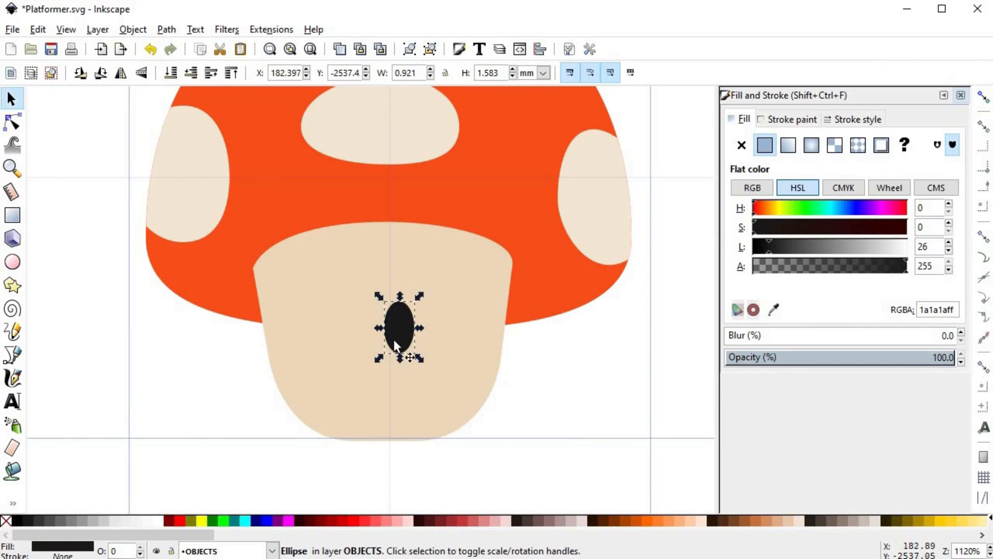
Step: Add a small round highlight at the eye's upper left and fill it with the cap spots' colour f4e6d4
click(13, 262)
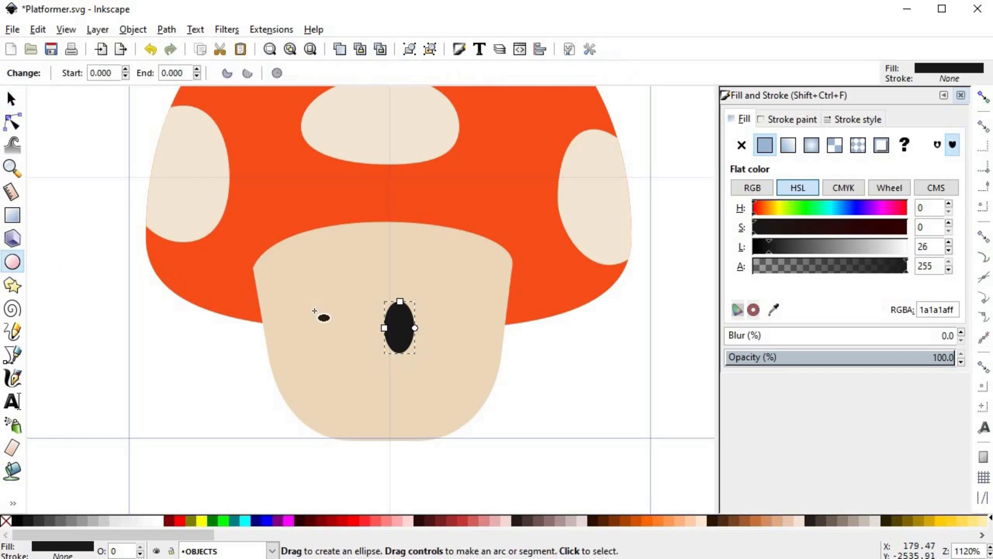
scroll(326, 314, up, 2)
mouse_move(418, 304)
mouse_down()
mouse_move(450, 336)
mouse_move(468, 323)
mouse_up()
key(s)
key(d)
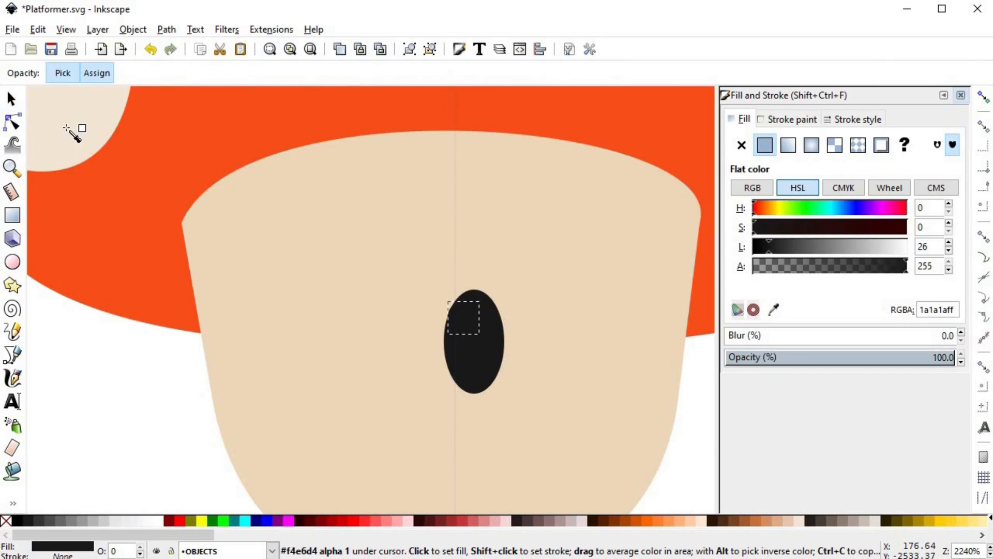
click(66, 127)
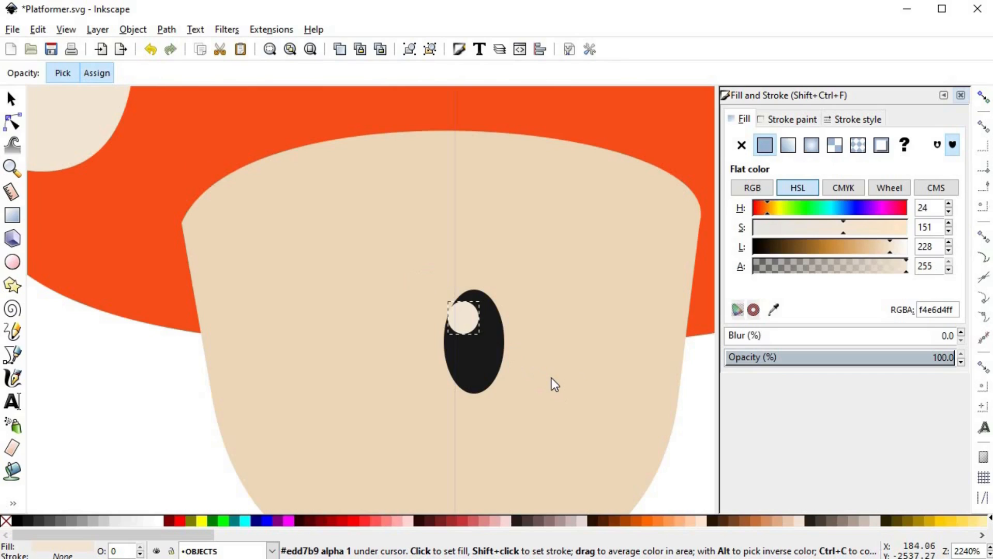
key(s)
click(685, 424)
Step: Duplicate the eye with its highlight, place the copy to its left and shrink it slightly to about 0.8 by 1.4 mm
scroll(672, 425, down, 2)
scroll(613, 411, up, 1)
click(546, 345)
shift+click(560, 370)
key(ctrl+d)
drag(553, 370, 460, 369)
drag(487, 408, 482, 403)
drag(465, 377, 466, 380)
click(260, 435)
Step: Narrow the upper part of the stem to about 7.6 mm by moving its two top corner nodes inward
scroll(260, 433, down, 5)
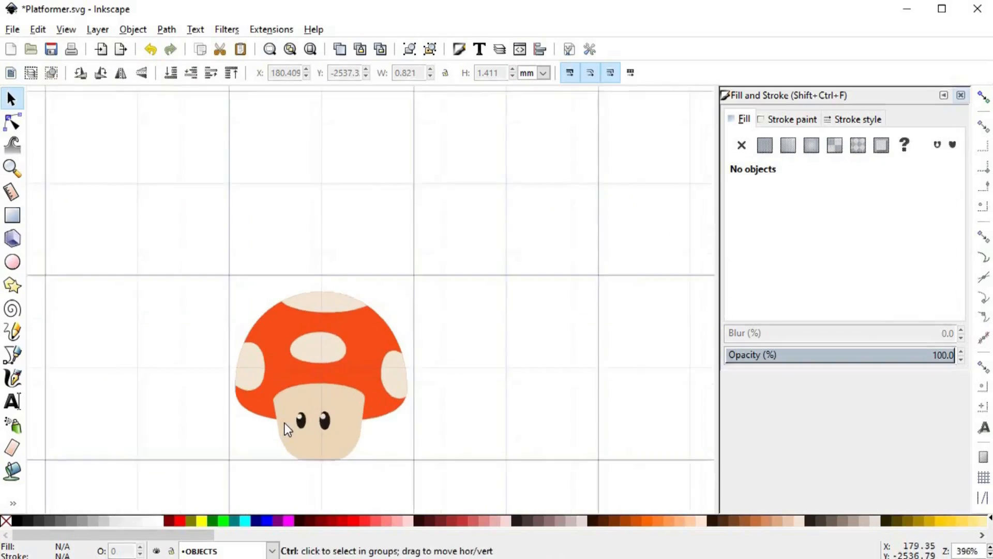
scroll(311, 413, up, 2)
scroll(401, 413, up, 1)
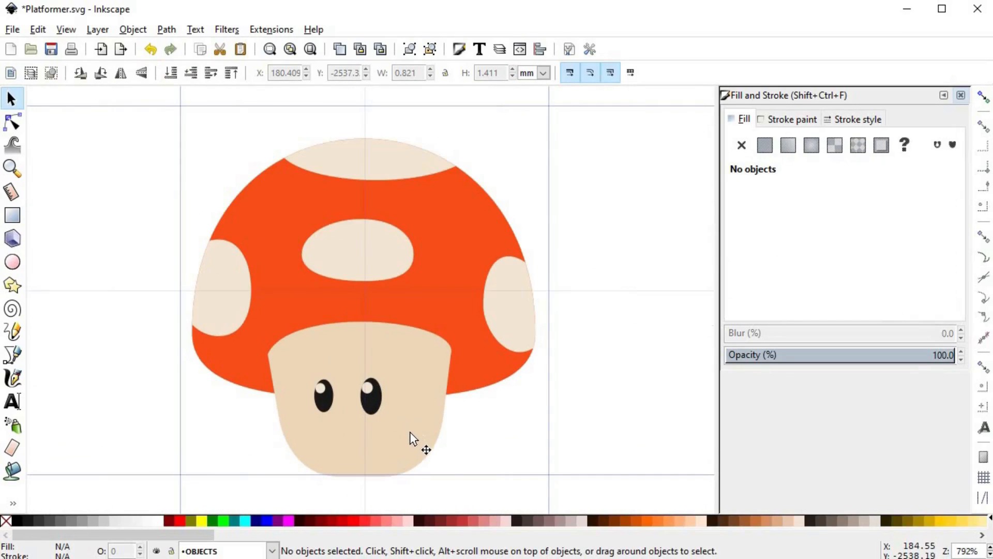
double_click(338, 349)
scroll(283, 353, up, 2)
drag(255, 356, 263, 354)
drag(619, 356, 615, 356)
key(s)
click(663, 465)
Step: Select both eyes with their highlights and shift them together slightly left and up on the stem
drag(602, 442, 575, 284)
scroll(575, 284, down, 3)
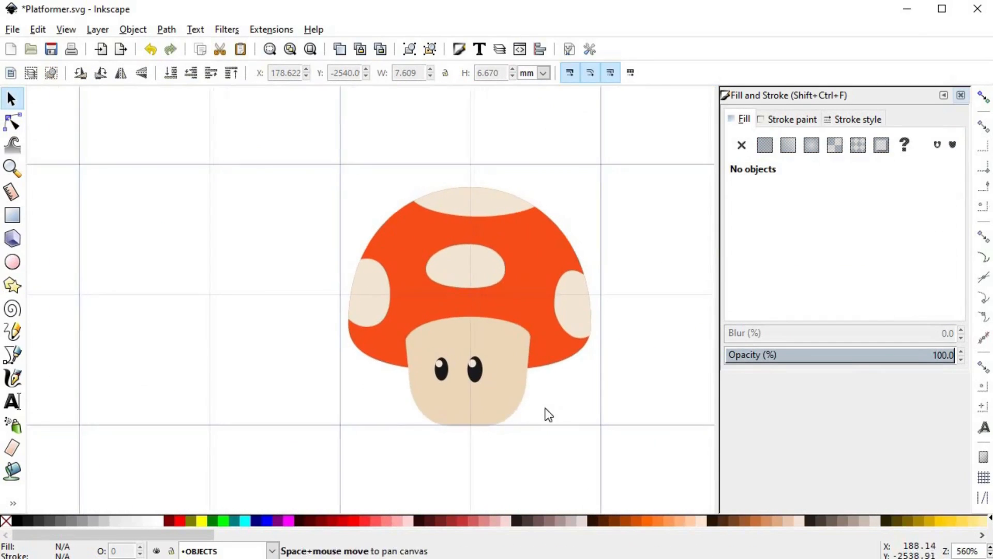
scroll(543, 408, up, 1)
drag(516, 492, 373, 340)
click(445, 352)
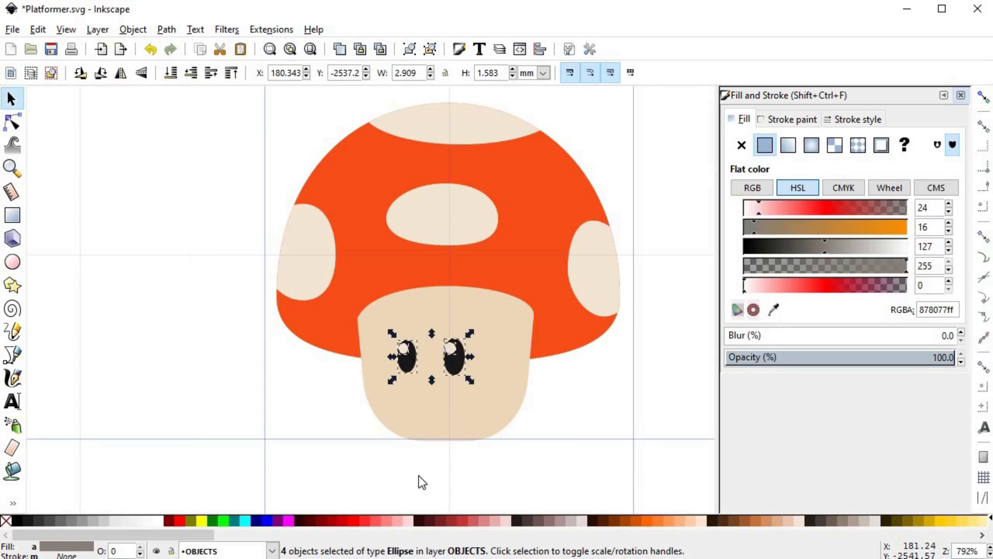
Step: Enlarge both eyes with their highlights together to about 3.5 by 1.9 mm on the stem
click(417, 476)
scroll(440, 470, down, 1)
scroll(548, 393, down, 1)
drag(522, 426, 384, 335)
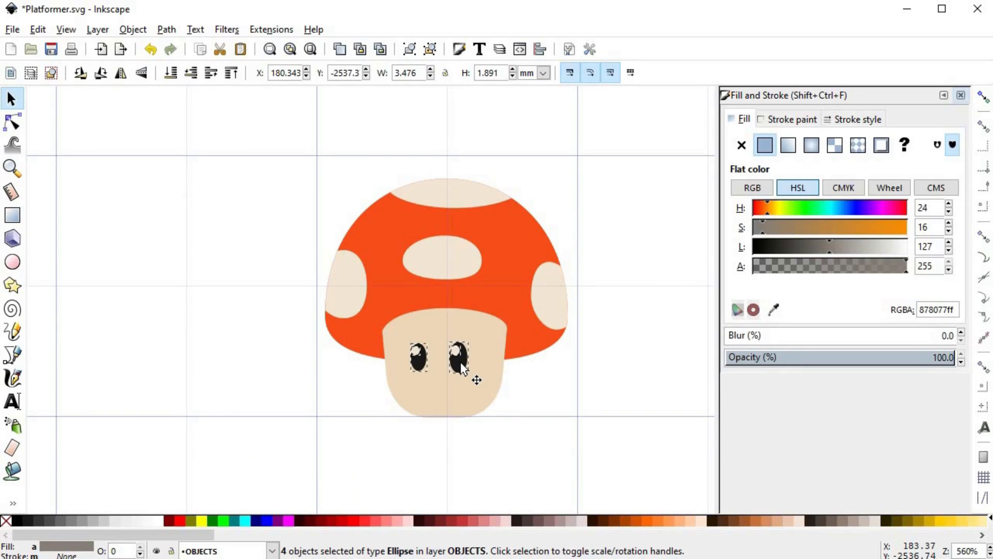
click(558, 455)
Step: Draw a closed Bezier outline from the cap's left rim to its right rim and around below the stem
key(b)
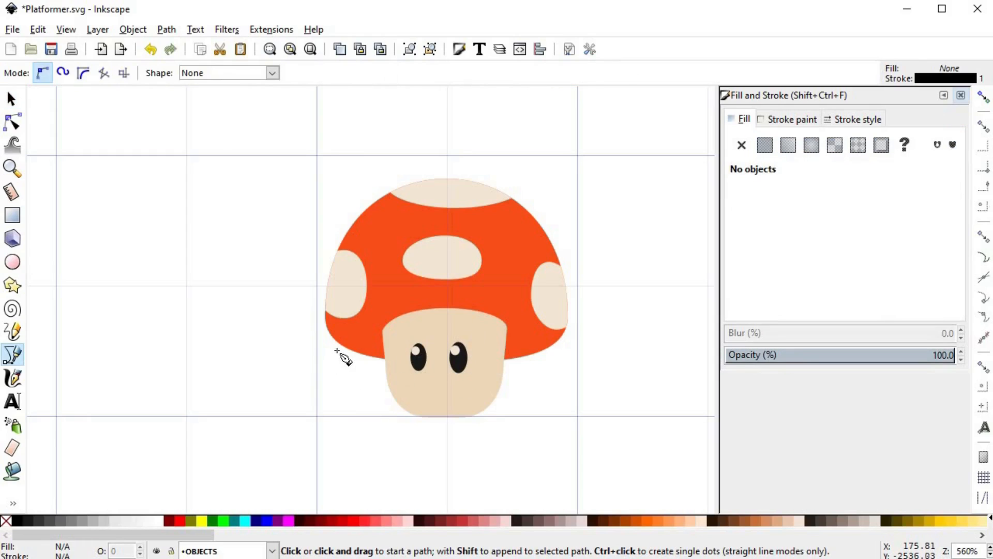
click(337, 351)
drag(568, 355, 650, 454)
click(426, 443)
click(322, 385)
click(336, 351)
Step: Bend the outline's upper edge into an arch just below the central spot and move its end nodes inward along the cap's rim
key(n)
mouse_move(431, 292)
mouse_down()
mouse_move(450, 284)
mouse_move(541, 305)
mouse_move(499, 317)
mouse_move(457, 283)
mouse_move(435, 280)
mouse_up()
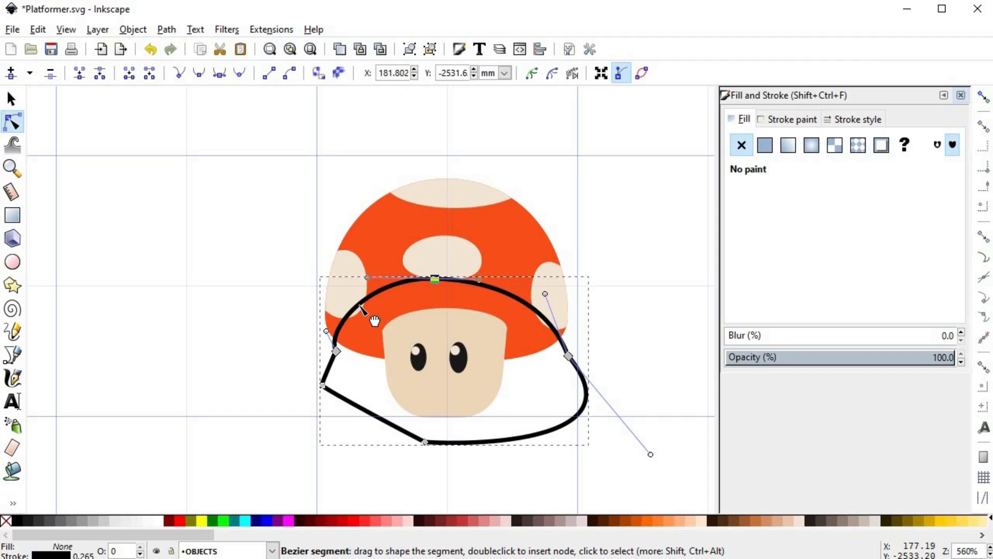
click(567, 356)
drag(568, 356, 555, 345)
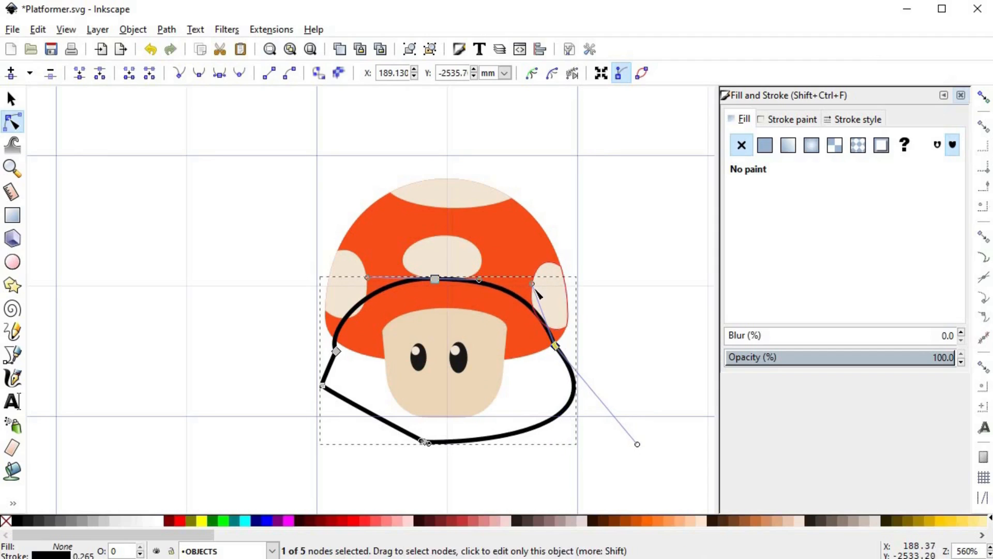
drag(479, 280, 500, 281)
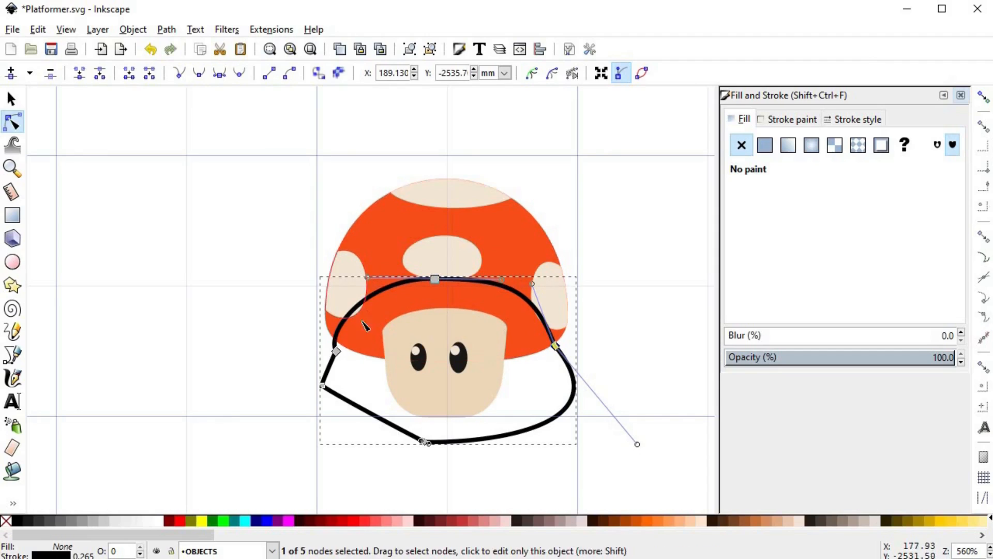
drag(336, 350, 348, 351)
drag(556, 346, 548, 304)
click(501, 291)
click(477, 282)
click(435, 279)
drag(504, 278, 511, 277)
click(599, 270)
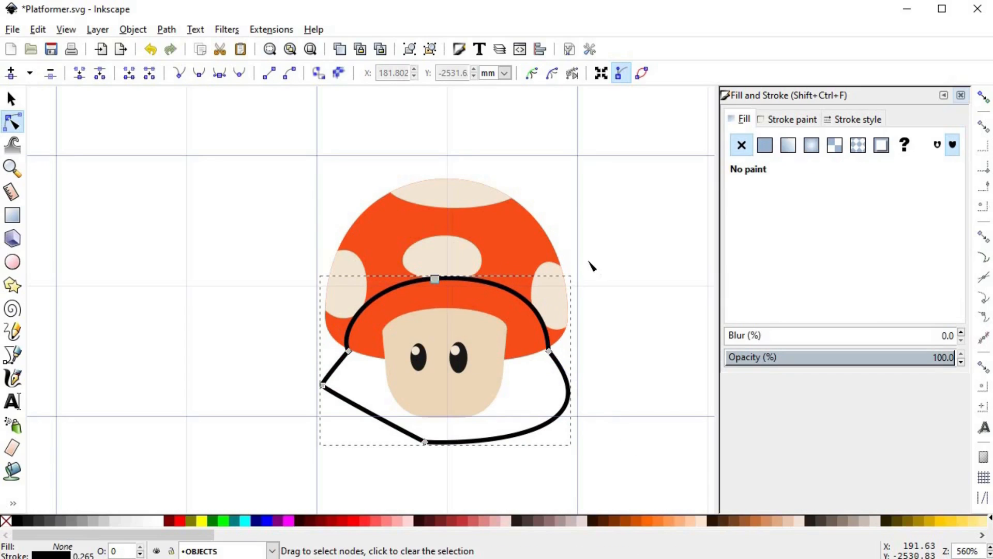
Step: Draw a second closed outline, about 6.7 by 14.2 mm, curving down the cap's right side and around outside it
key(b)
click(508, 193)
drag(526, 337, 500, 422)
drag(592, 383, 600, 377)
drag(612, 268, 610, 249)
click(579, 197)
click(527, 160)
click(515, 178)
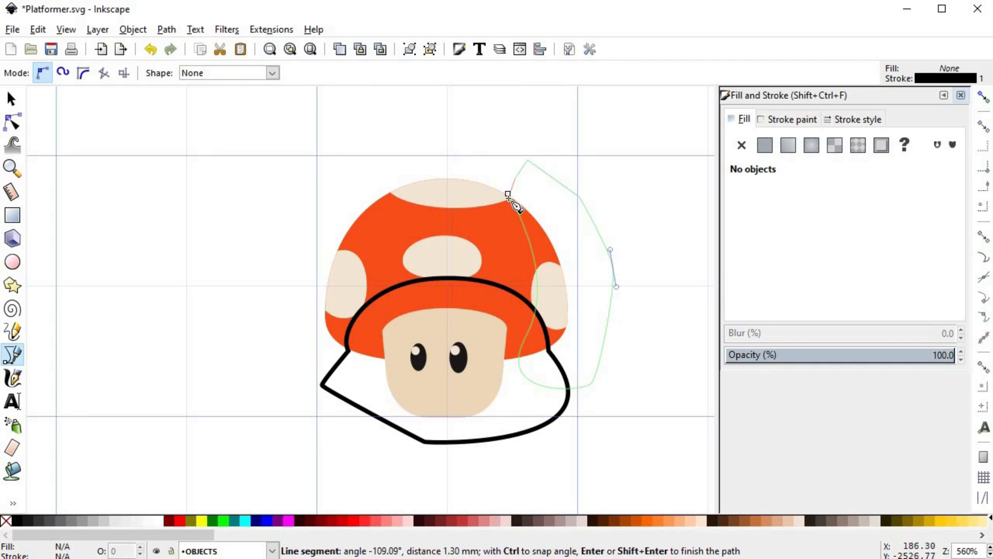
click(508, 194)
key(s)
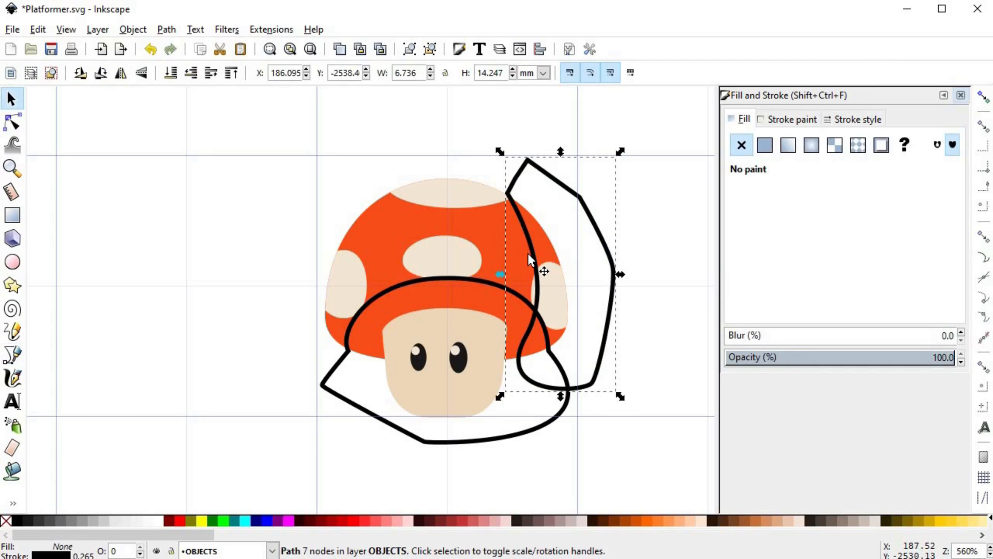
Step: Trim both outlines to the cap by intersecting each one with a duplicate of the cap
key(alt)
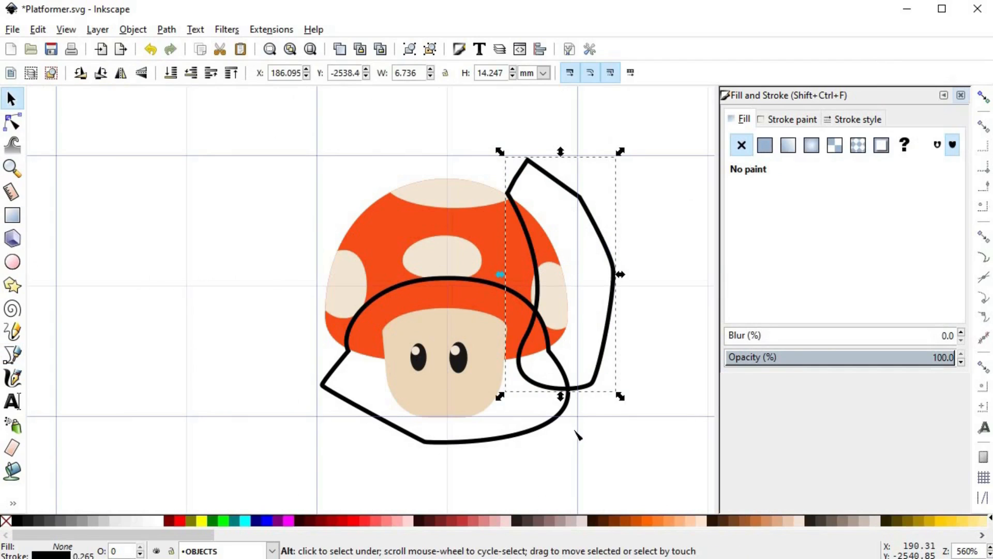
click(487, 230)
key(ctrl+d)
shift+click(614, 275)
key(ctrl+*)
click(394, 239)
key(ctrl+d)
shift+click(567, 399)
key(ctrl+*)
Step: Unite the two trimmed cap outlines into one shape and fill it with black at alpha 63, without a stroke
shift+click(533, 259)
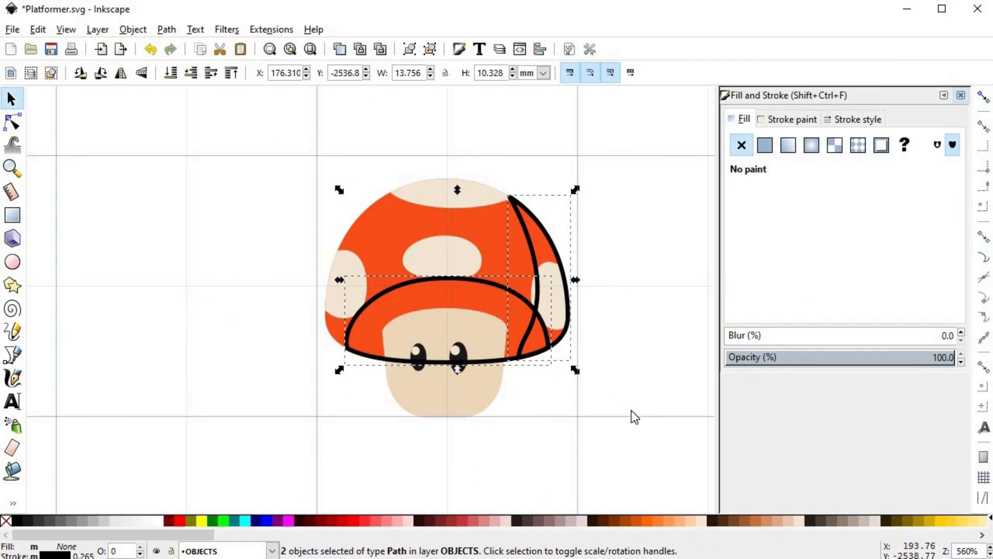
key(ctrl+plus)
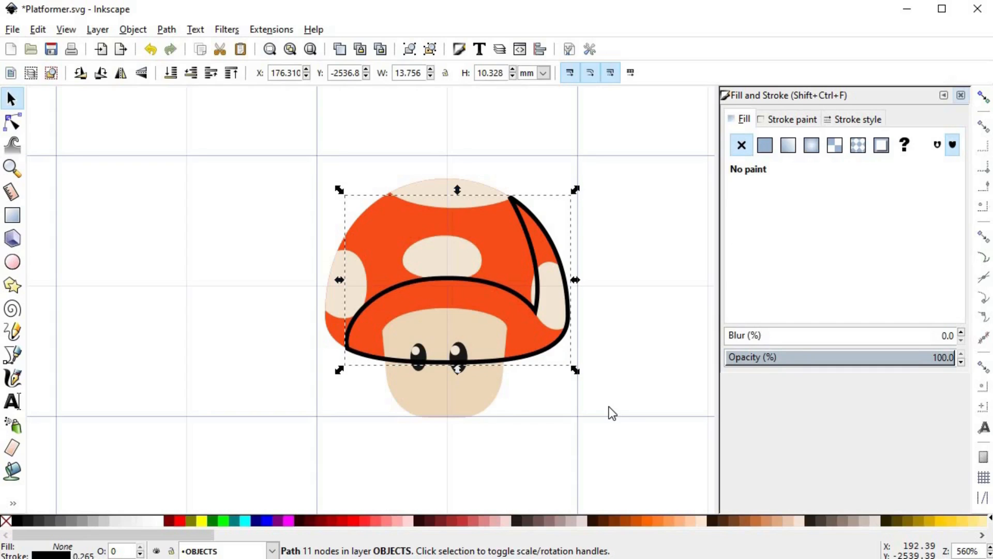
click(19, 520)
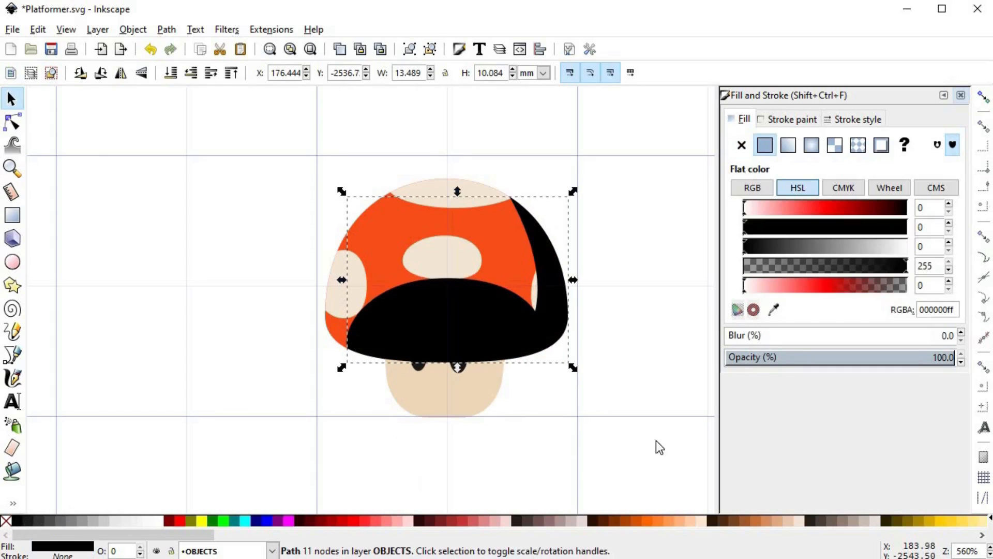
drag(803, 265, 786, 270)
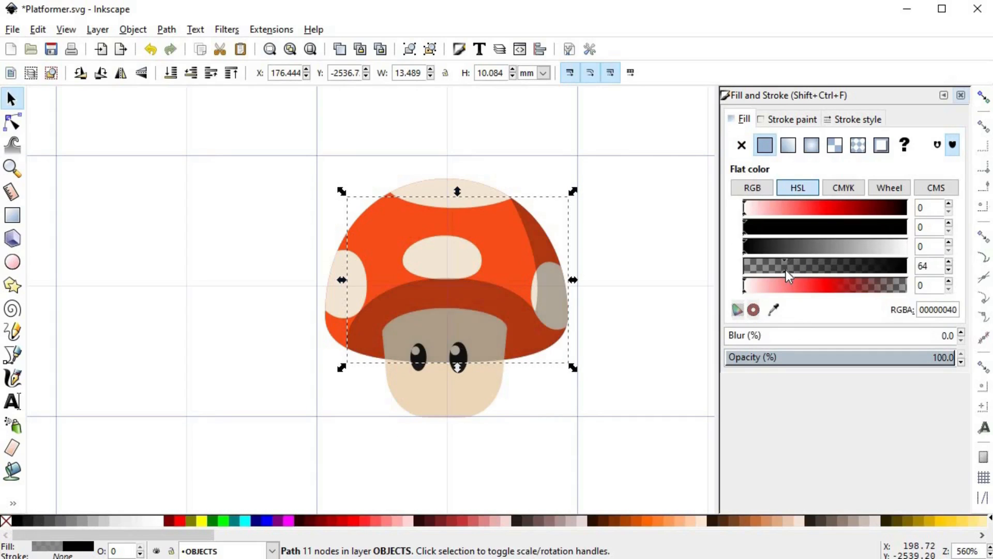
Step: Place the cap shading above the spots, with the stem and eyes brought in front of it
click(195, 77)
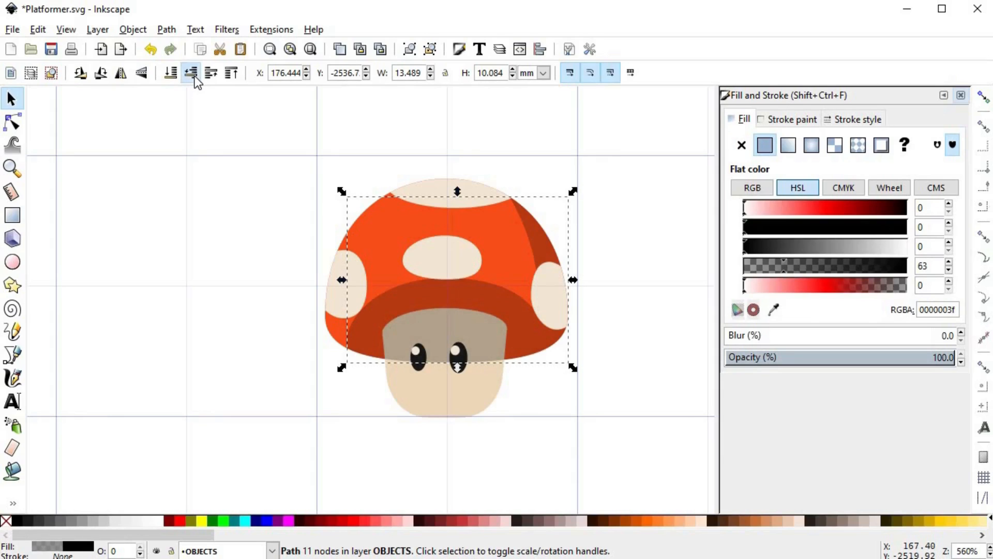
click(197, 76)
click(212, 76)
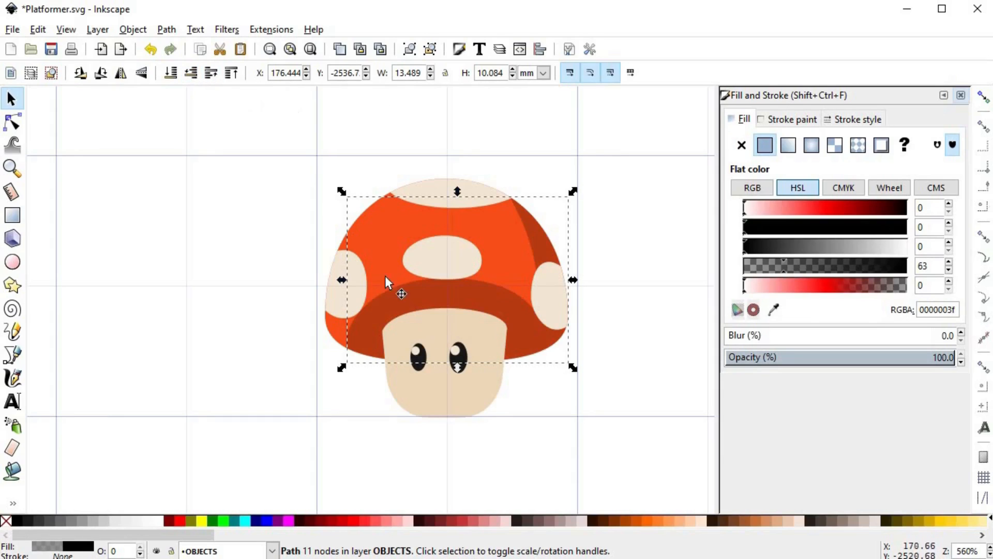
click(231, 72)
drag(535, 442, 370, 303)
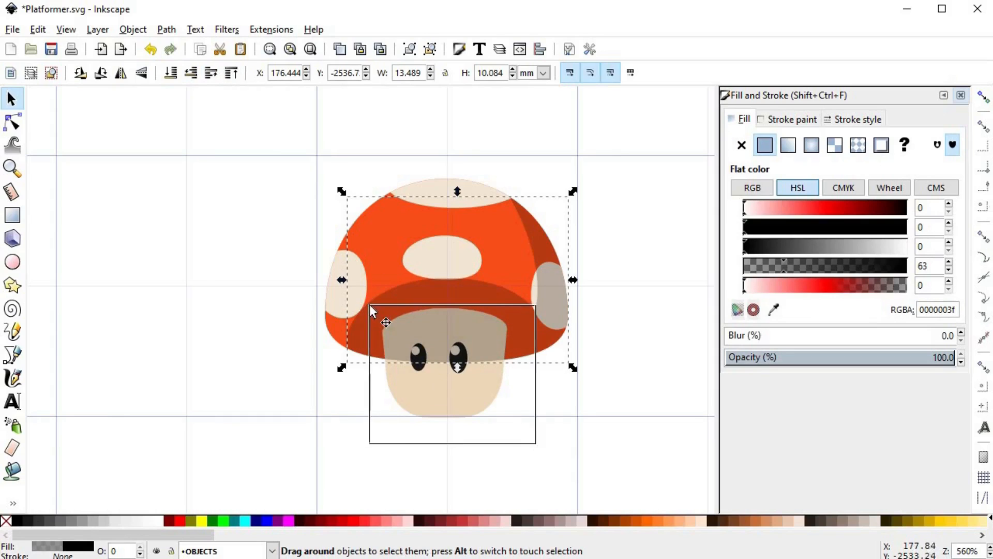
click(231, 72)
click(571, 385)
scroll(574, 385, down, 3)
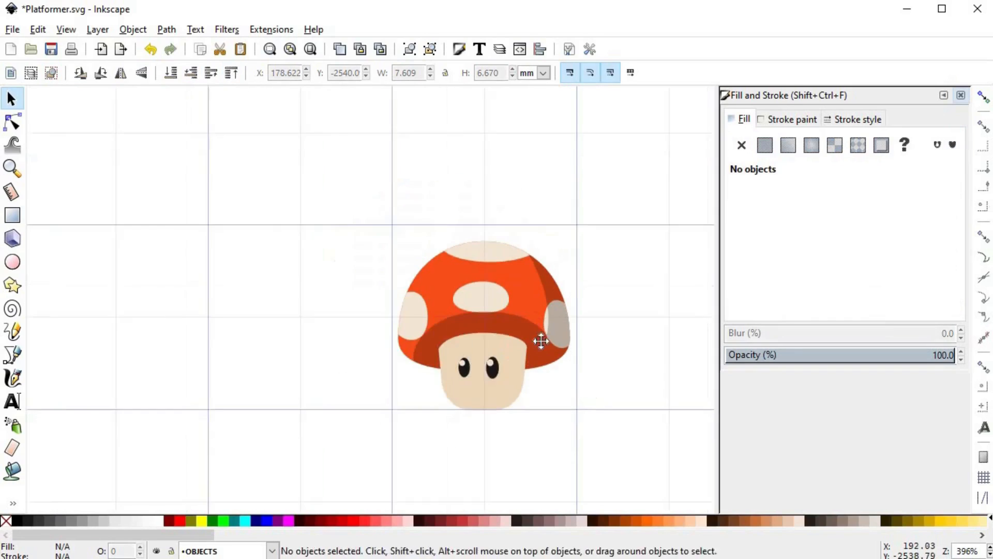
scroll(494, 300, up, 3)
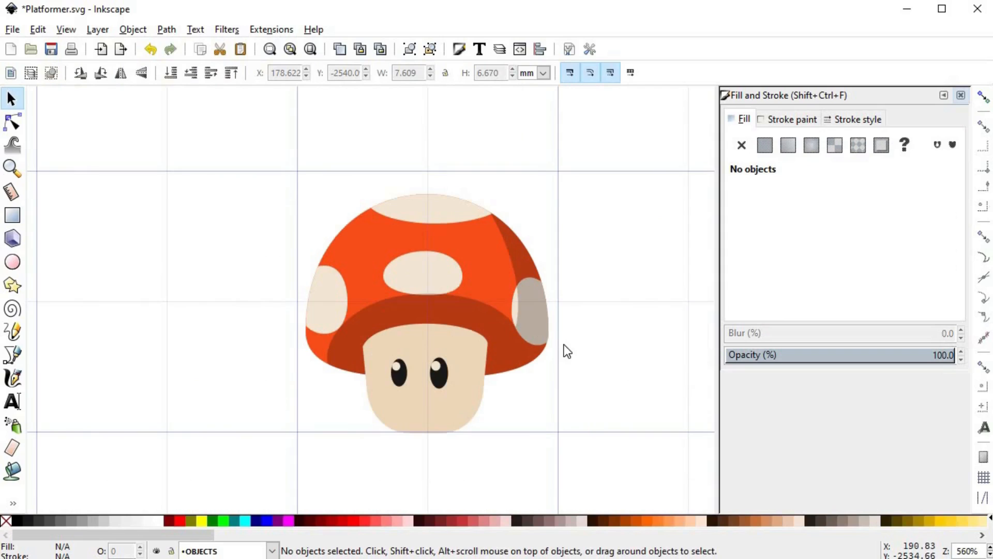
Step: Draw a closed outline around the stem whose inner edge arches across the stem above the eyes
key(alt)
key(b)
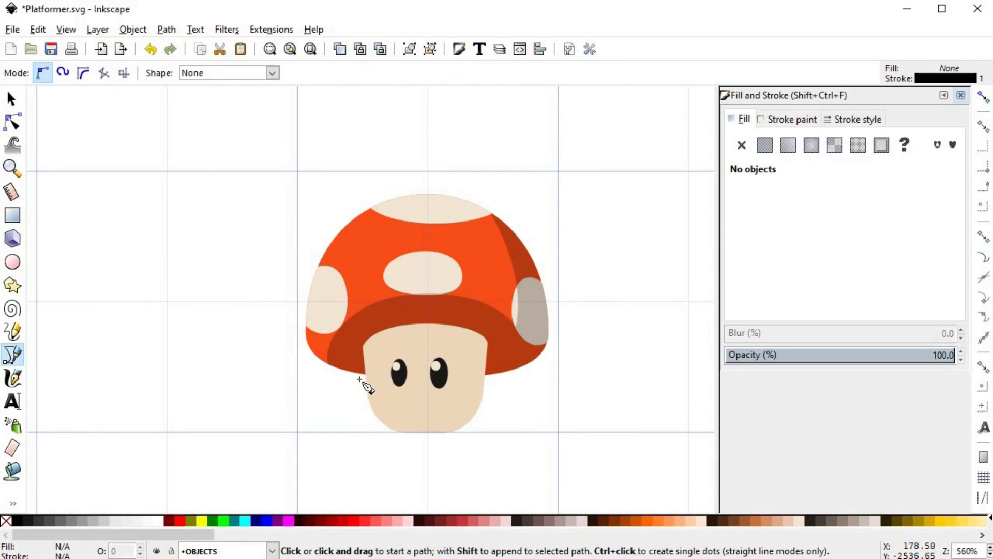
click(353, 378)
drag(511, 380, 609, 446)
click(345, 424)
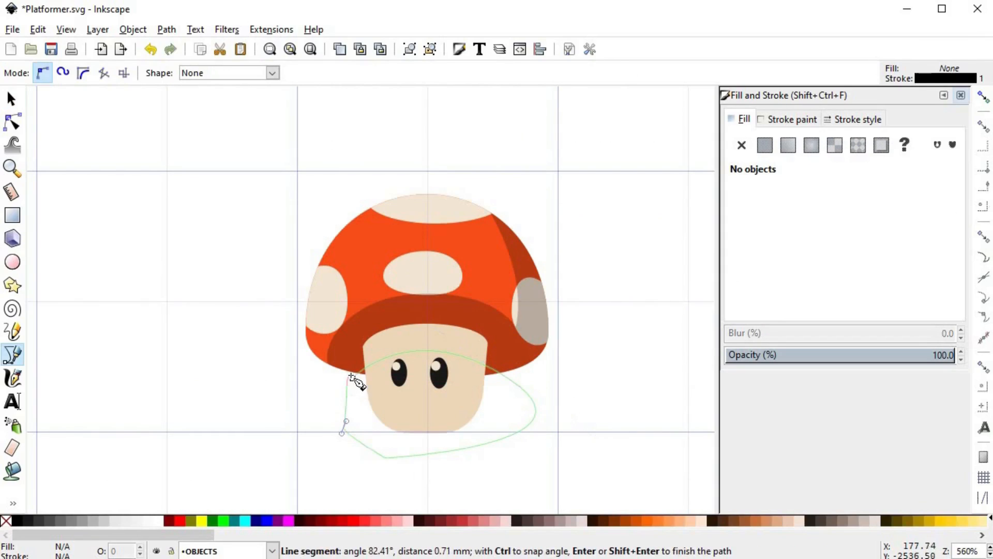
drag(285, 432, 302, 437)
drag(457, 486, 473, 484)
drag(574, 455, 590, 443)
drag(603, 372, 600, 347)
drag(452, 276, 407, 286)
click(337, 337)
drag(341, 359, 345, 363)
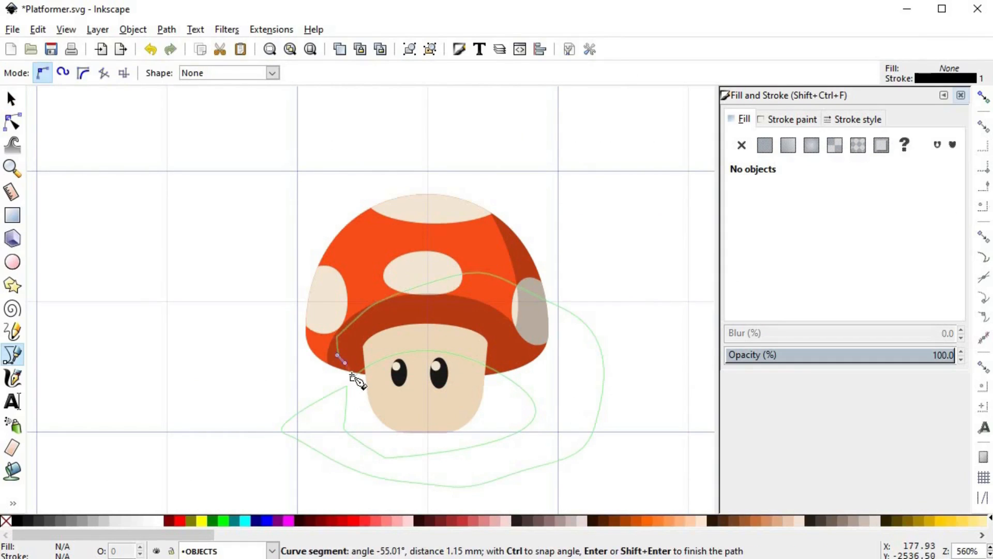
click(353, 378)
Step: Raise the arch across the stem slightly by moving its left and right nodes upward
key(n)
scroll(471, 383, up, 2)
click(517, 357)
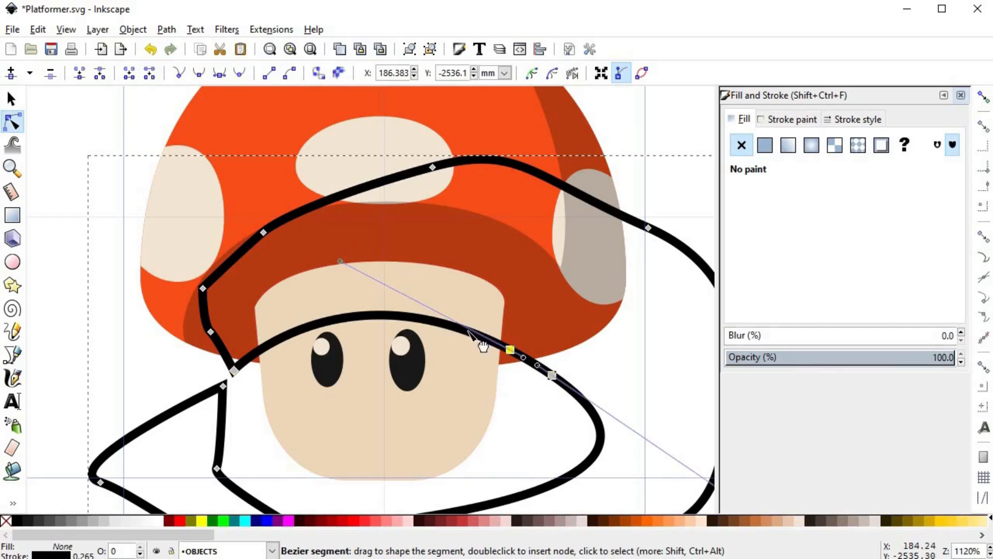
drag(511, 350, 511, 341)
drag(235, 370, 239, 361)
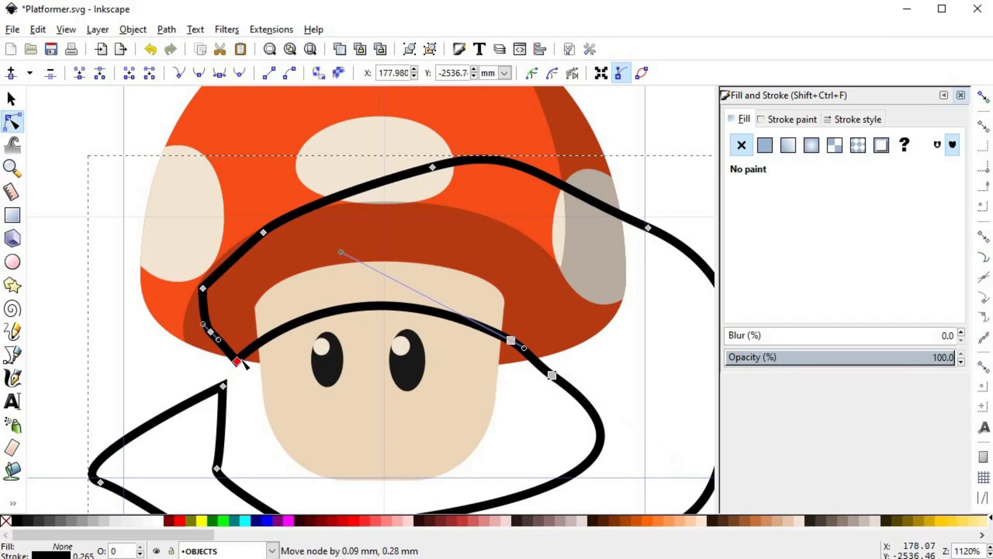
Step: Trim the arched outline to the stem's upper band by intersecting it with a duplicate of the stem
key(s)
click(429, 408)
key(ctrl+d)
shift+click(651, 229)
key(ctrl+*)
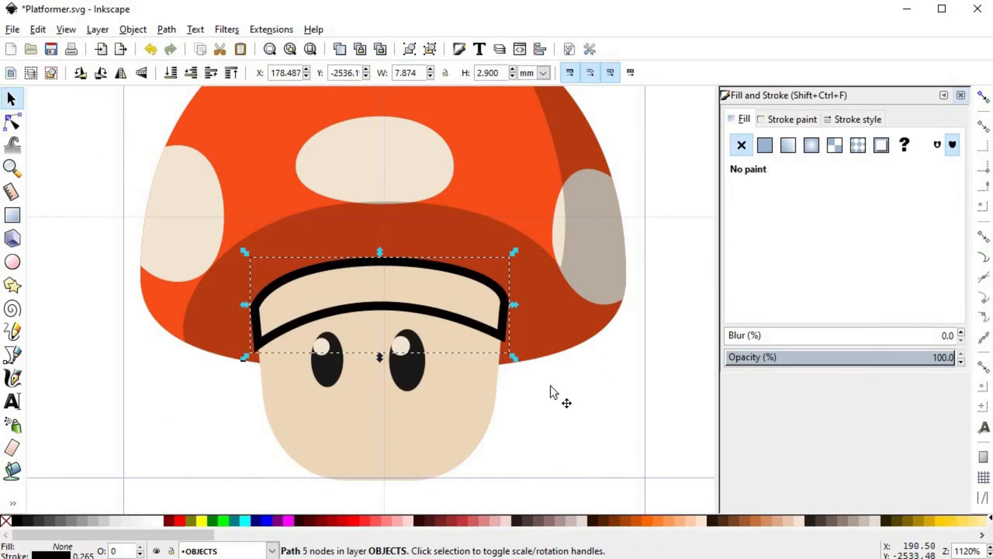
Step: Draw a closed outline that curves down the stem's right side and loops around outside it
key(b)
click(469, 299)
drag(426, 467, 370, 512)
click(488, 501)
drag(588, 419, 587, 406)
drag(556, 320, 555, 313)
drag(516, 248, 461, 270)
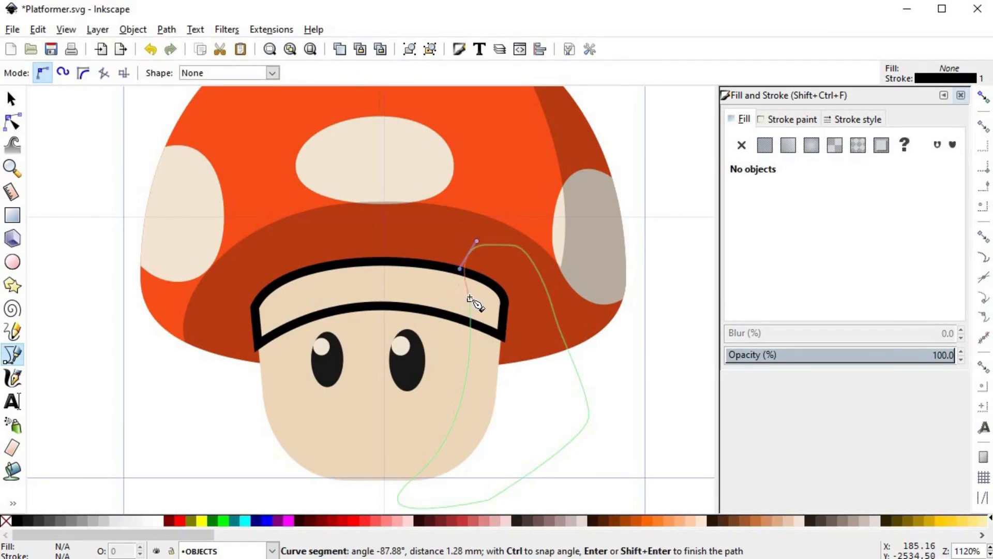
click(470, 299)
Step: Unite the side outline with the upper band and intersect the result with a duplicate of the stem
key(s)
shift+click(452, 318)
key(ctrl+plus)
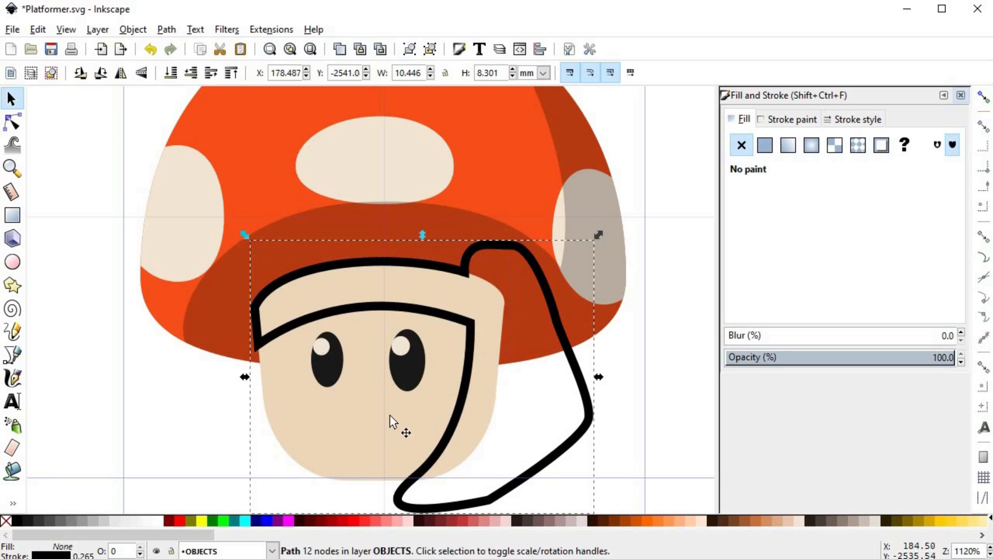
click(368, 421)
key(ctrl+d)
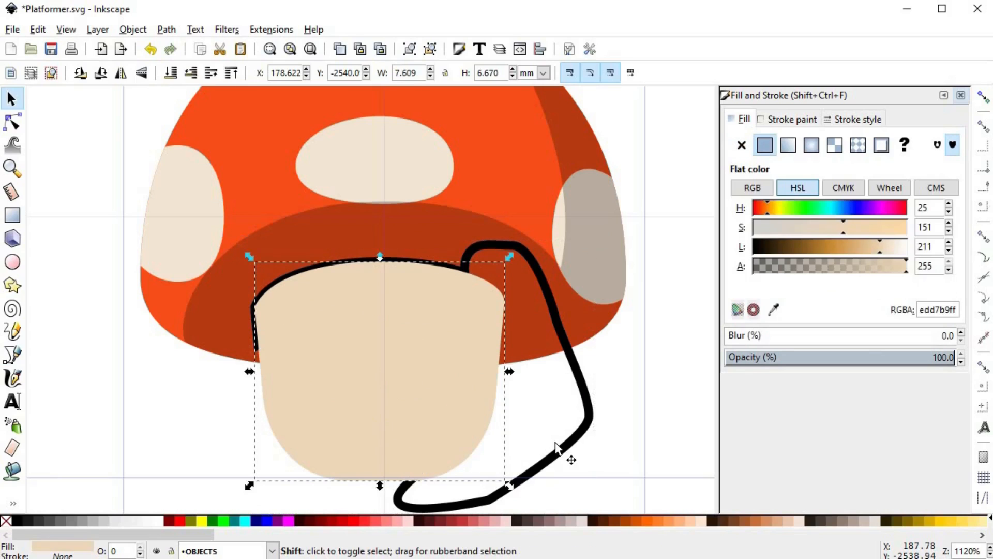
shift+click(566, 458)
key(ctrl+asterisk)
Step: Copy the cap shading's style and apply it to the stem's shading shape
click(546, 313)
key(ctrl+c)
click(470, 332)
key(ctrl+shift+v)
click(588, 410)
scroll(587, 411, down, 5)
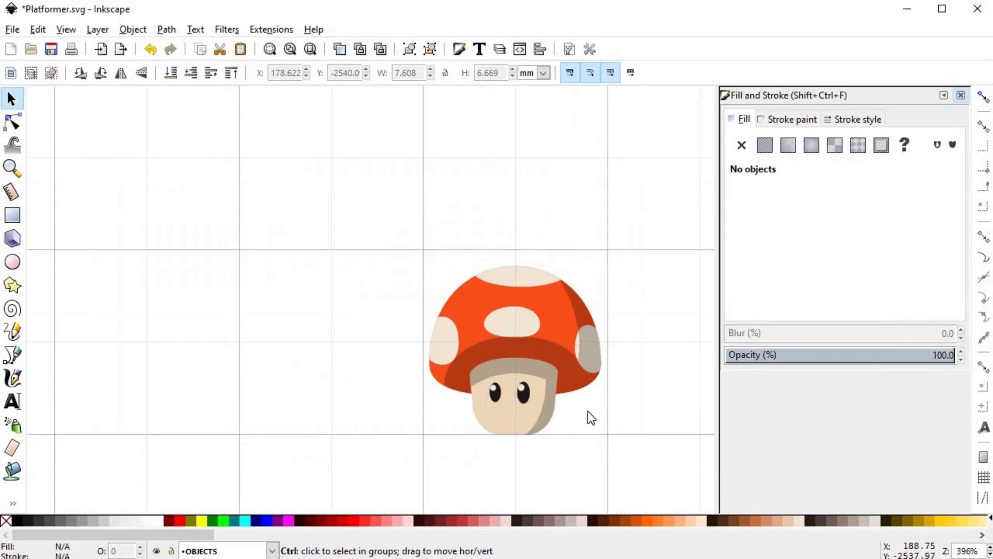
scroll(588, 411, up, 4)
scroll(523, 414, down, 4)
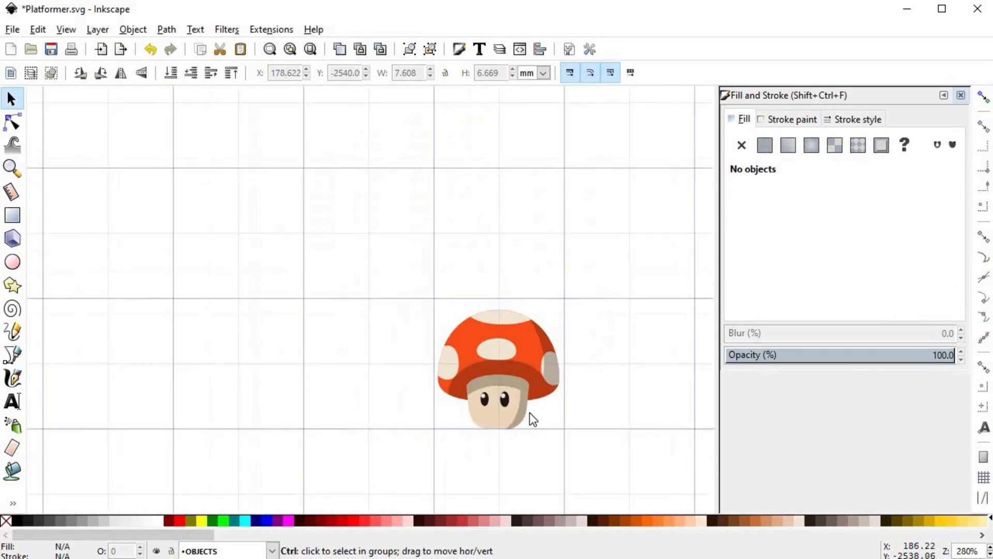
scroll(489, 415, up, 1)
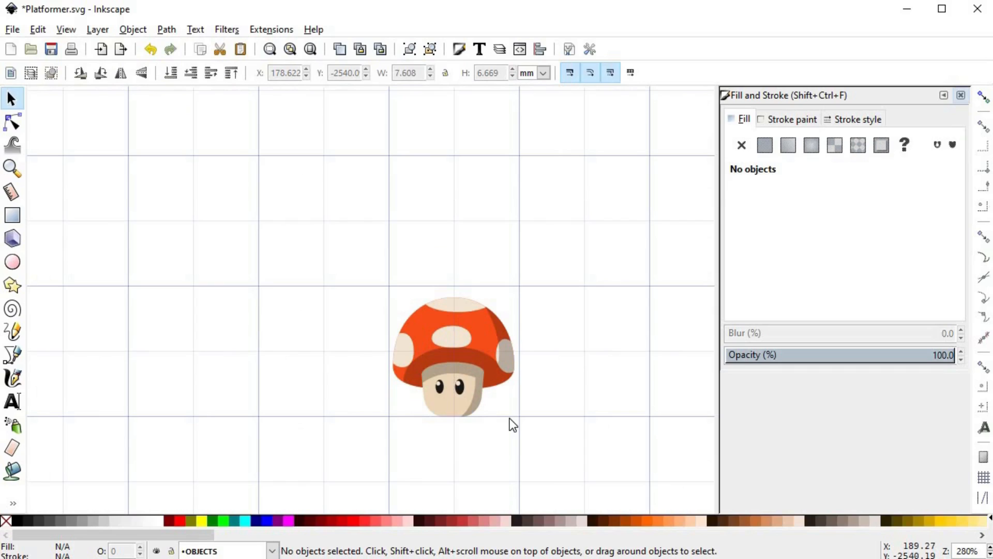
Step: Duplicate the cap, remove the copy's fill and give it a flat stroke in the cap's orange f64e19
scroll(510, 418, up, 2)
ctrl+click(452, 253)
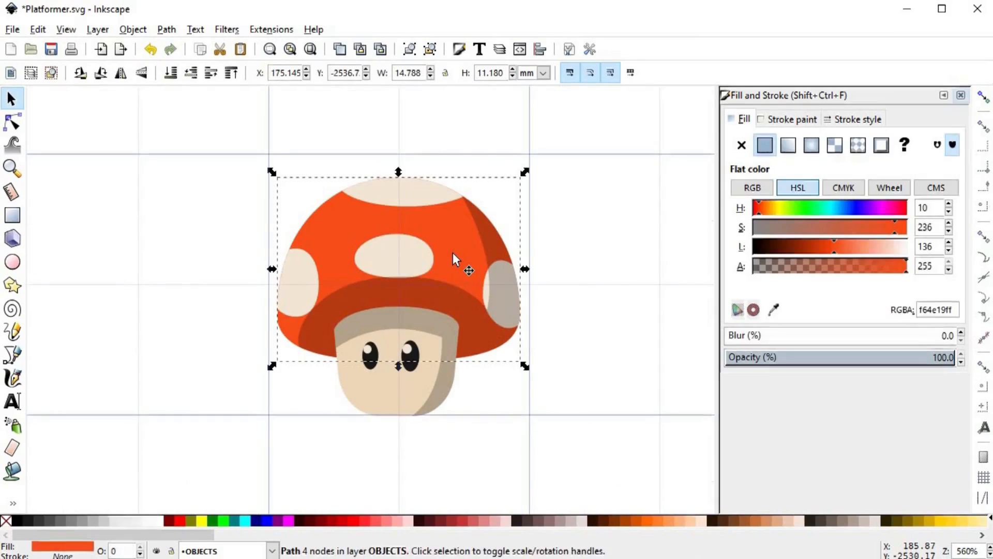
click(741, 145)
click(791, 119)
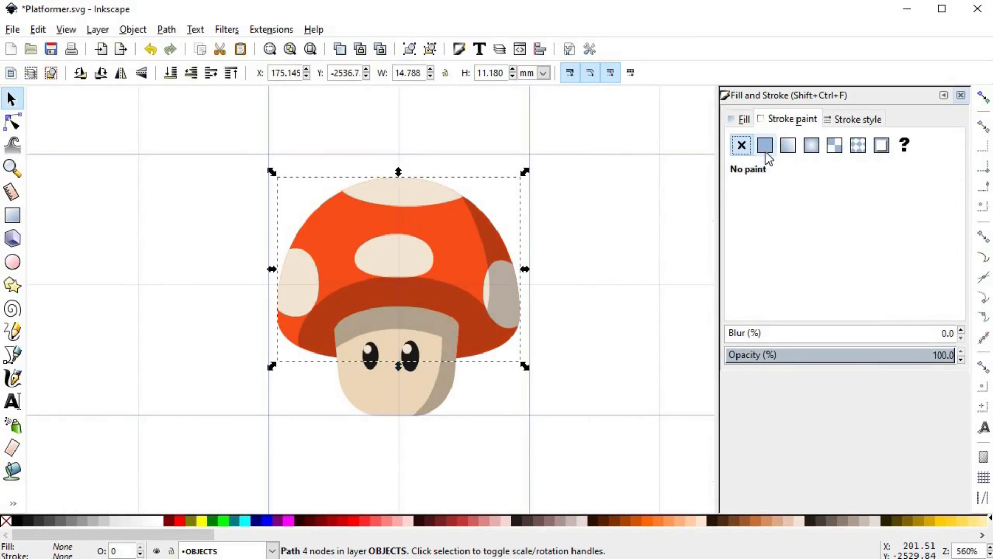
click(765, 145)
key(d)
shift+click(465, 303)
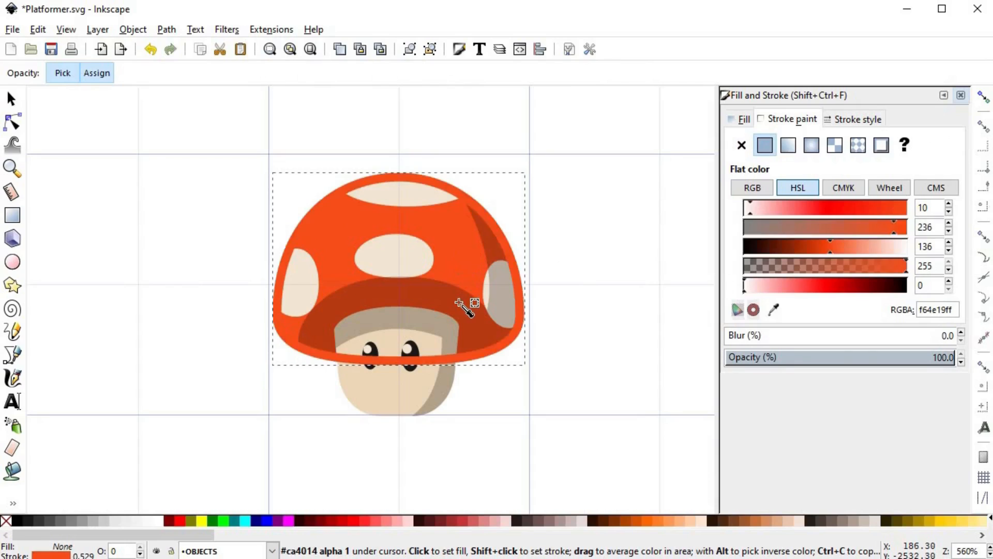
Step: Darken the cap outline's stroke to 86180e, with hue 4, saturation 207 and lightness 74
click(794, 246)
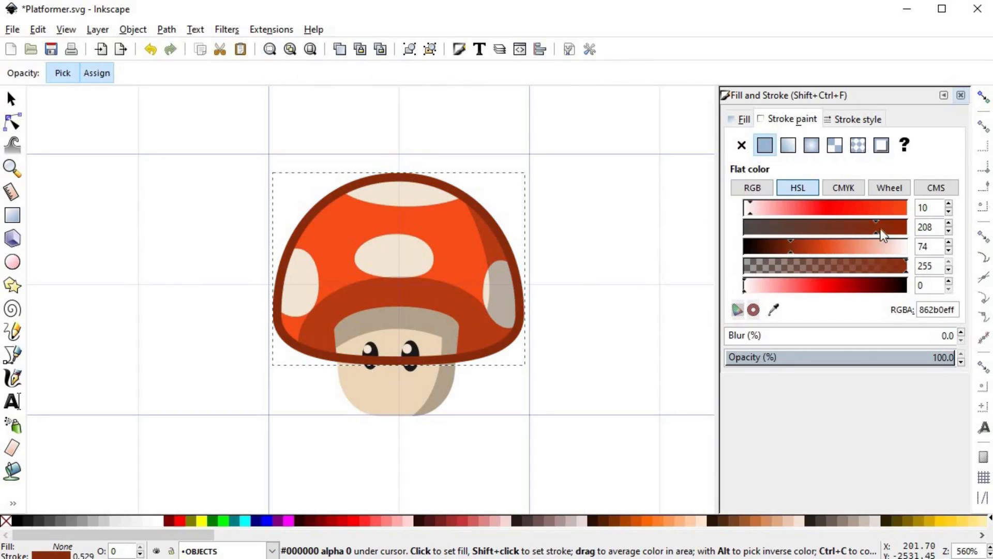
click(755, 212)
drag(755, 212, 747, 213)
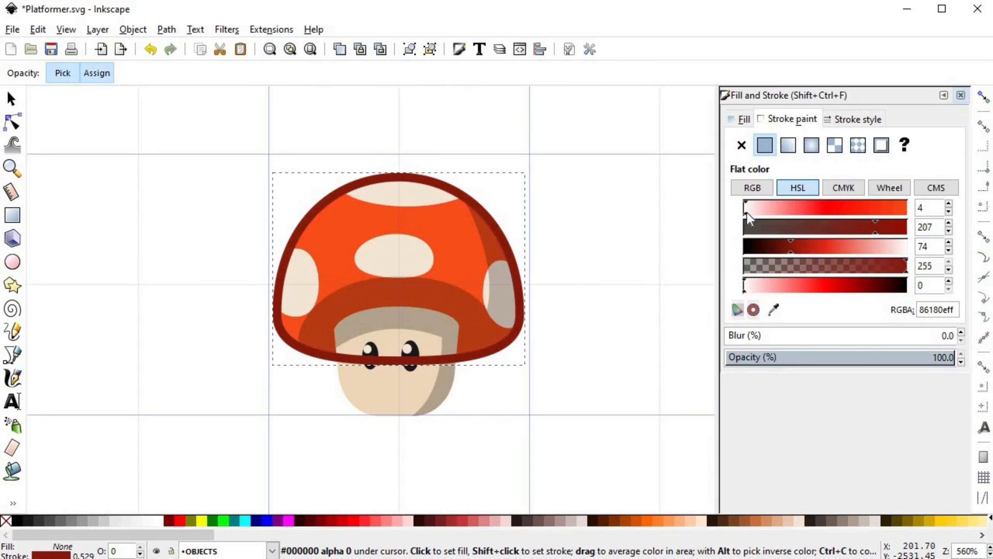
Step: Shift the cap outline's stroke colour to 82250e, with hue 9 and lightness 72, and send the outline to the bottom
drag(796, 250, 791, 248)
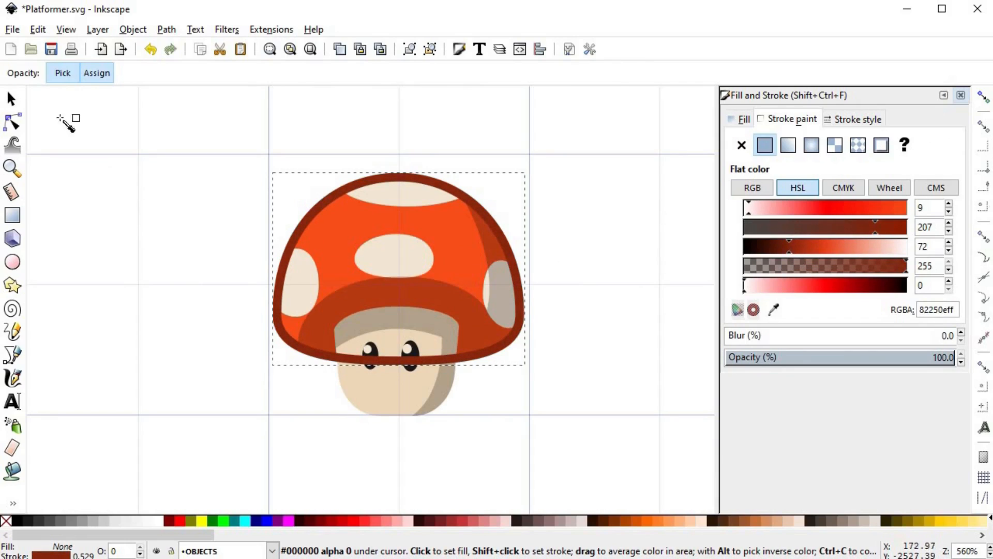
click(11, 98)
click(170, 73)
Step: Set the cap outline's stroke width to 5 px
click(835, 123)
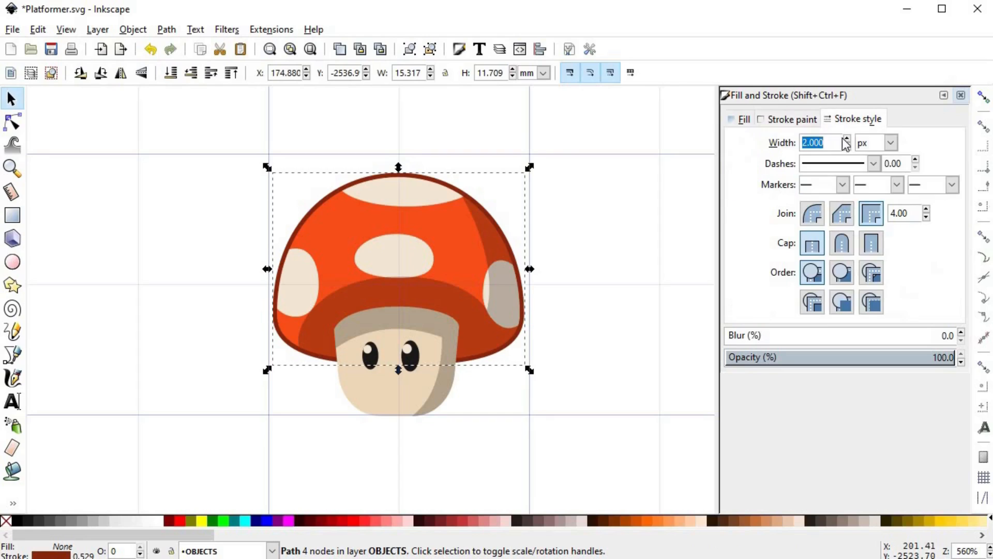
text(5)
key(Return)
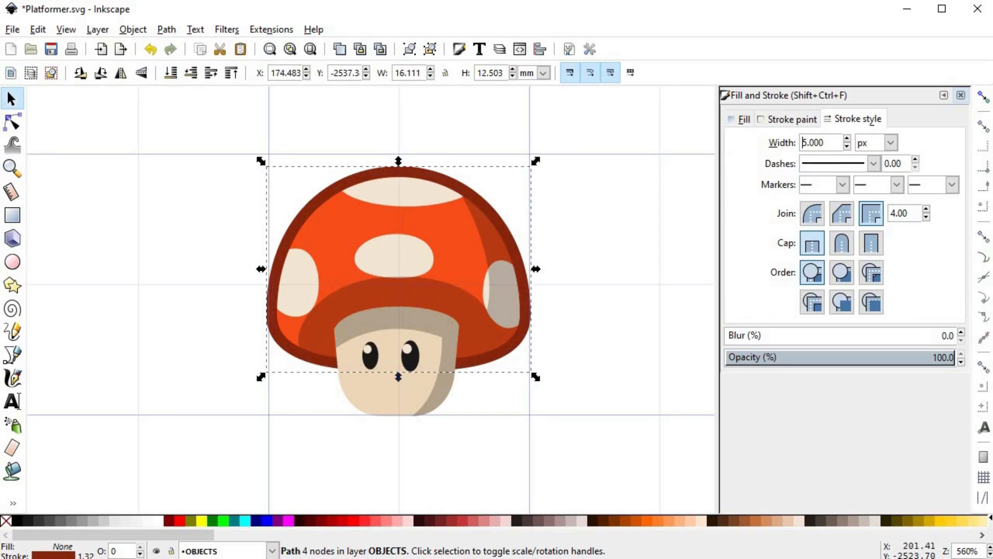
Step: Duplicate the stem on top of the face and turn the copy into an unfilled outline with a black stroke
click(479, 417)
click(395, 402)
key(Home)
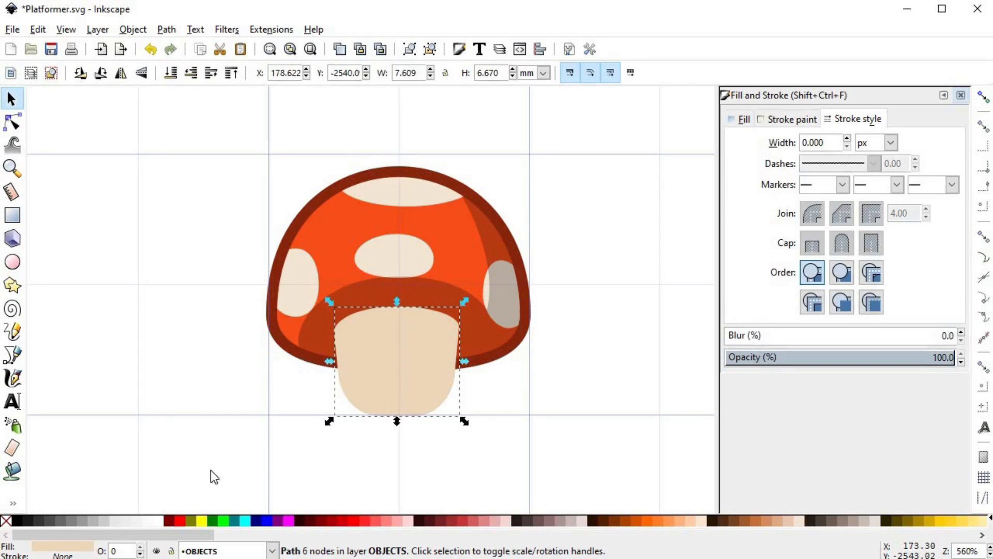
shift+click(20, 520)
key(Page_Down)
key(Page_Down)
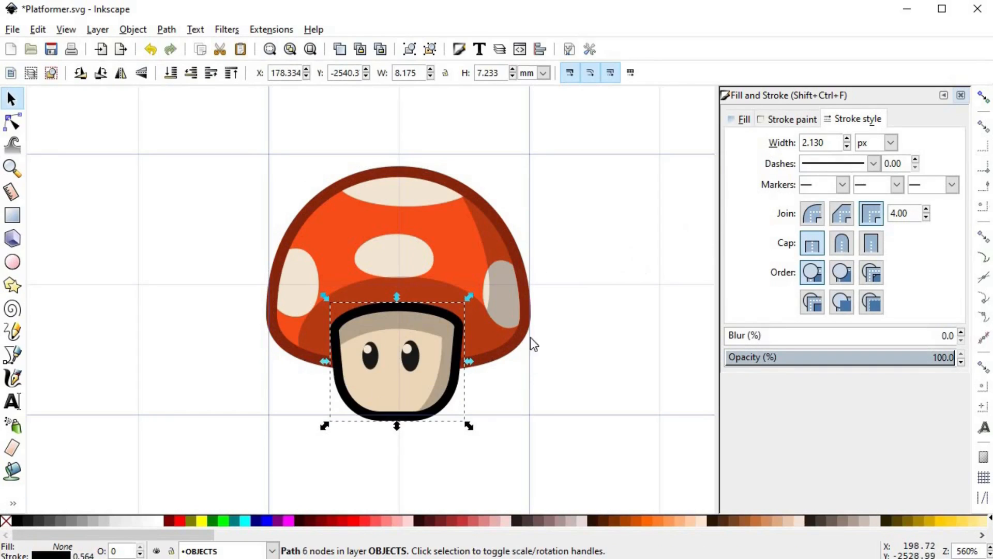
Step: Sample the stem's shading colour b2a28b for the stem outline's stroke
key(d)
shift+click(422, 361)
shift+click(436, 321)
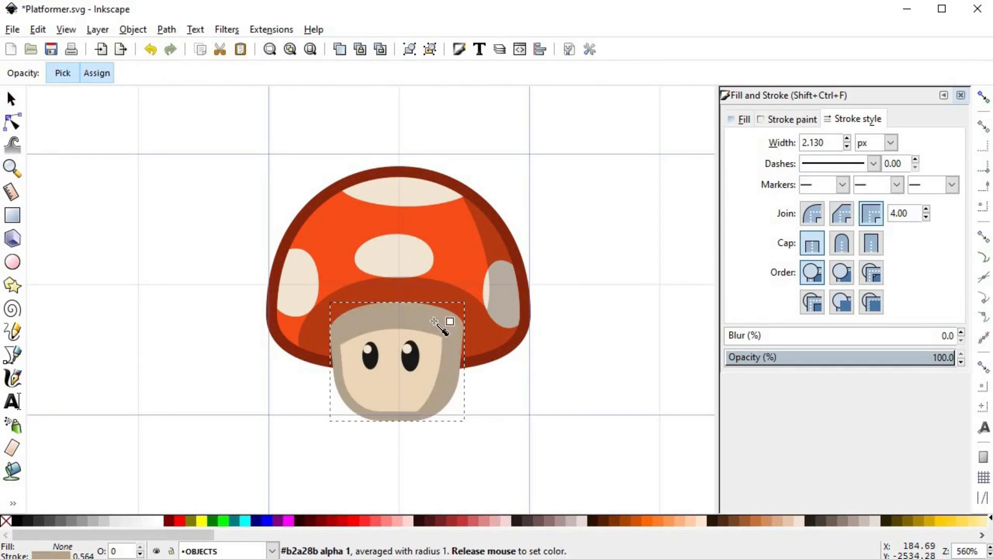
Step: Change the stem outline's stroke to the brown a57733, with hue 25, saturation 135 and lightness 108
click(800, 122)
click(830, 247)
click(826, 247)
click(820, 223)
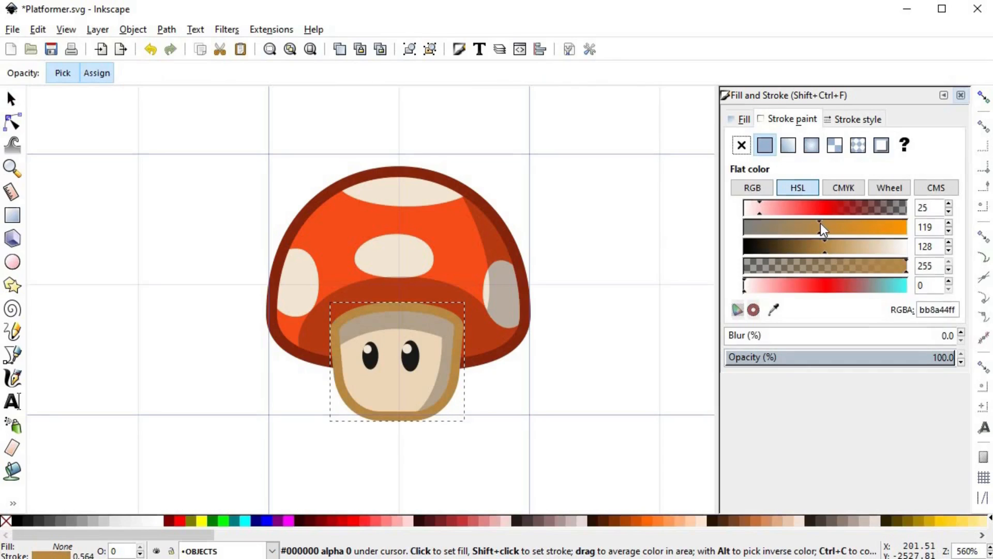
click(818, 225)
click(807, 227)
click(814, 246)
click(806, 252)
click(827, 228)
click(814, 244)
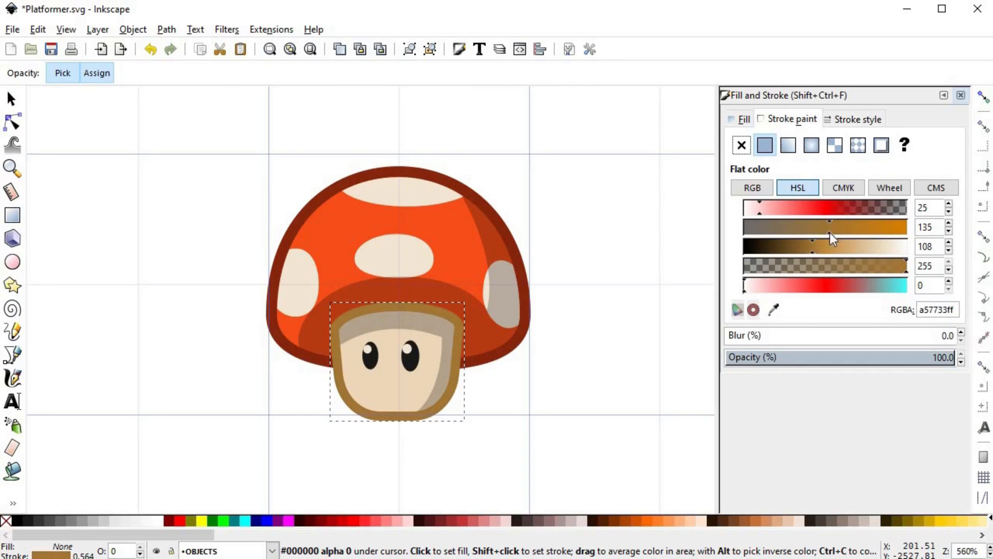
Step: Adjust the stem outline's stacking order so it lies behind the stem but above the cap and its shading
click(11, 98)
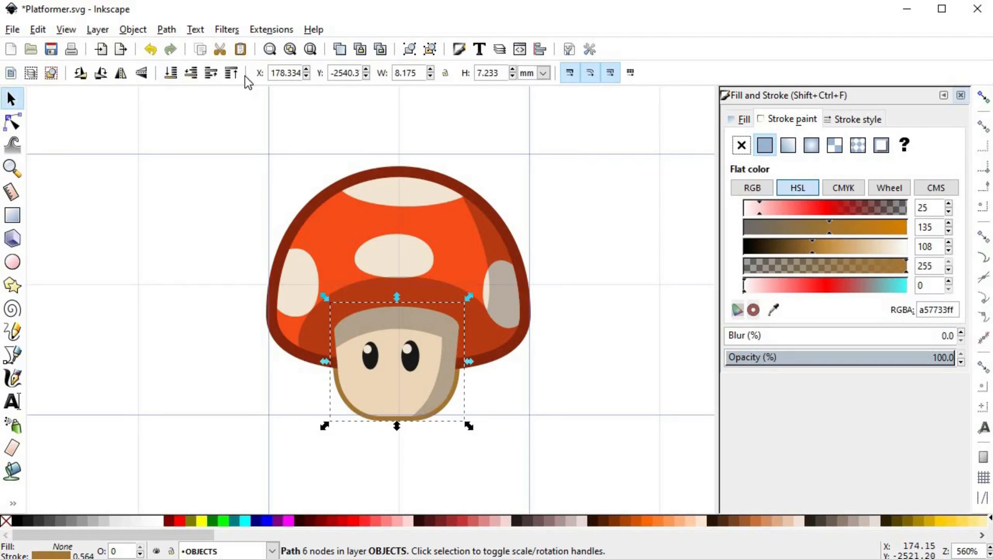
click(210, 77)
click(198, 78)
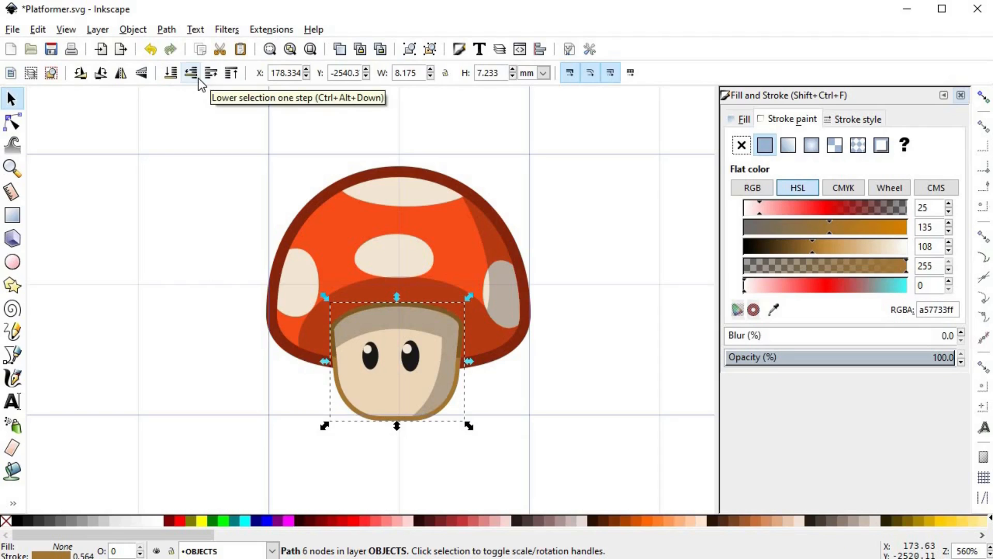
click(210, 78)
Step: Set the stem outline's stroke width to 4 px and deselect it
click(841, 120)
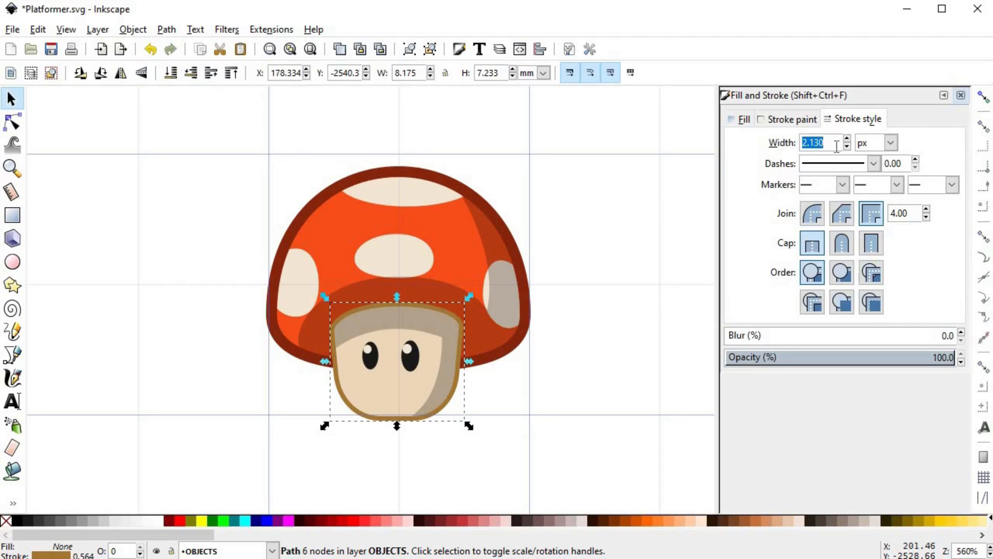
text(4)
key(Return)
click(632, 346)
Step: Select all parts of the mushroom and group them
scroll(632, 352, down, 2)
drag(632, 362, 463, 331)
scroll(465, 327, down, 1)
scroll(455, 327, up, 1)
drag(279, 168, 512, 401)
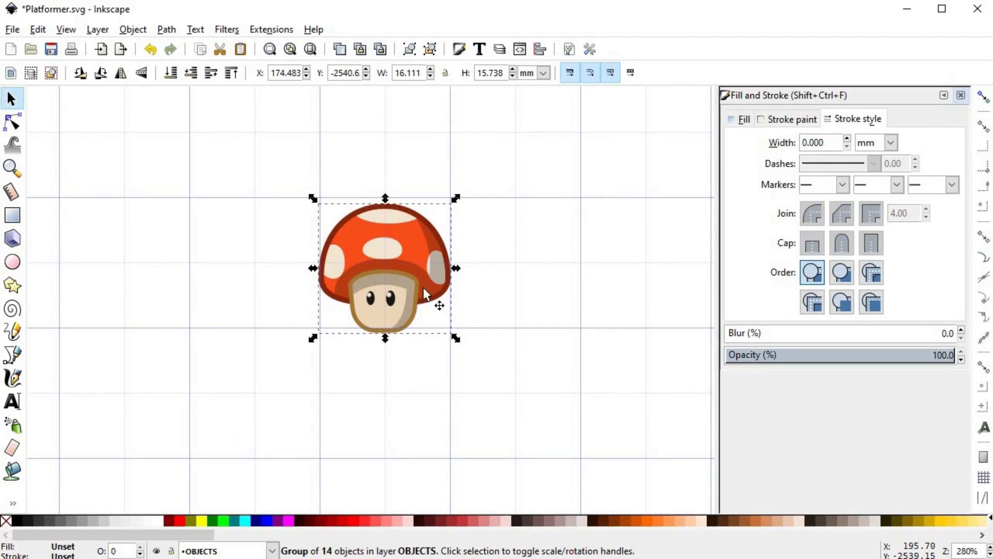
Step: Enable snapping and move the mushroom group so its lower-left bounding box corner snaps to the grid intersection
click(366, 254)
click(979, 99)
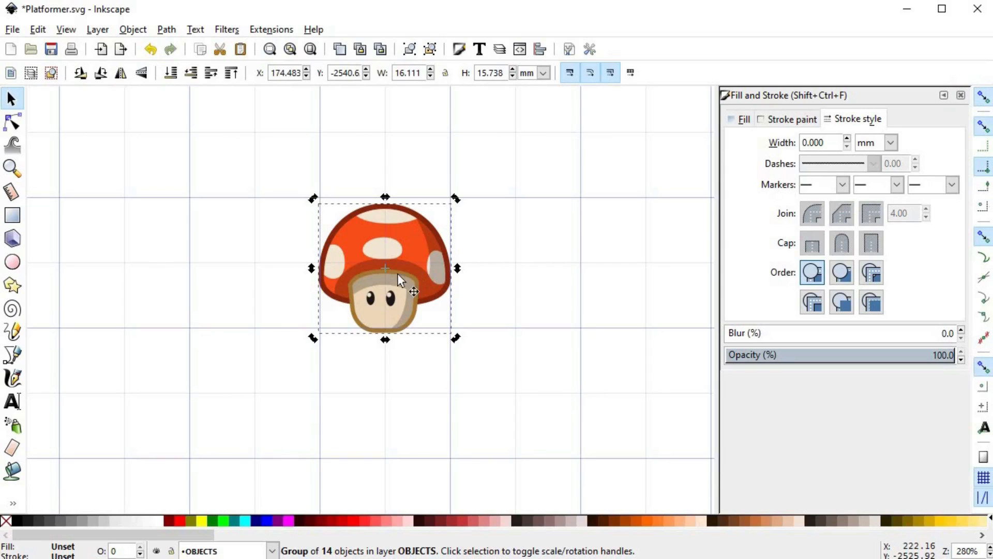
drag(356, 262, 356, 256)
Step: Resize the mushroom group to 15.865 by 15.748 mm to fit the grid square, and deselect it
scroll(455, 344, up, 3)
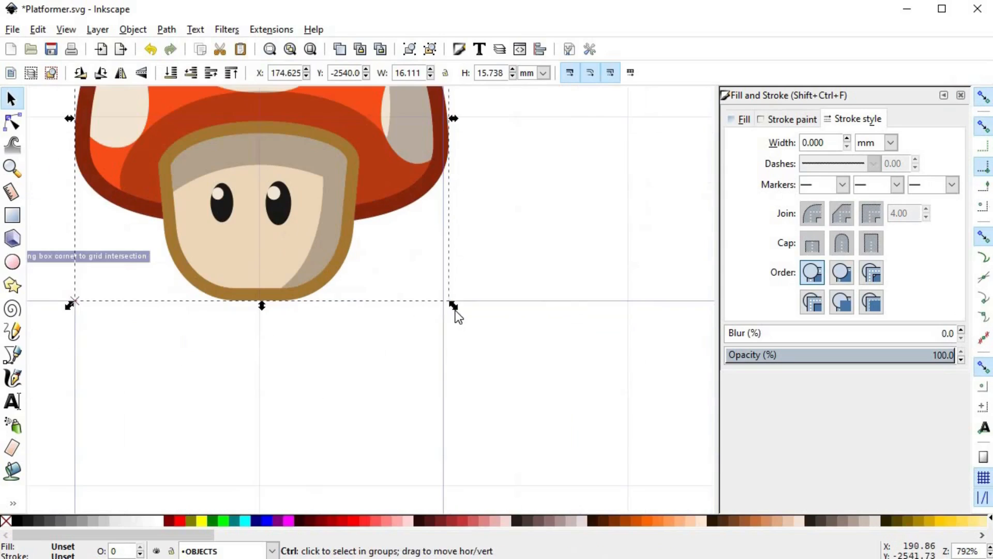
drag(450, 307, 446, 305)
click(494, 309)
scroll(513, 230, down, 2)
key(space)
key(space)
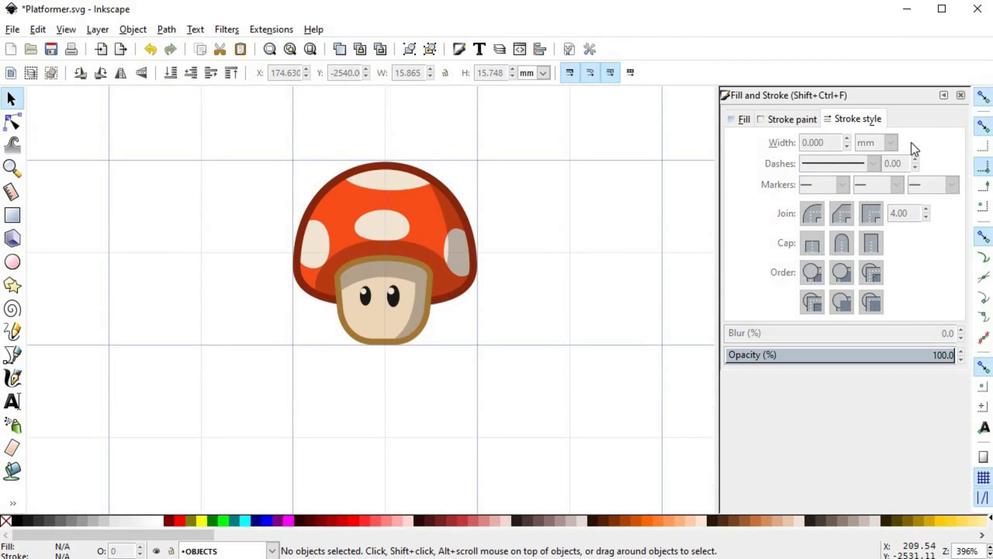
Step: Turn off bounding box snapping and disable snapping altogether
click(982, 126)
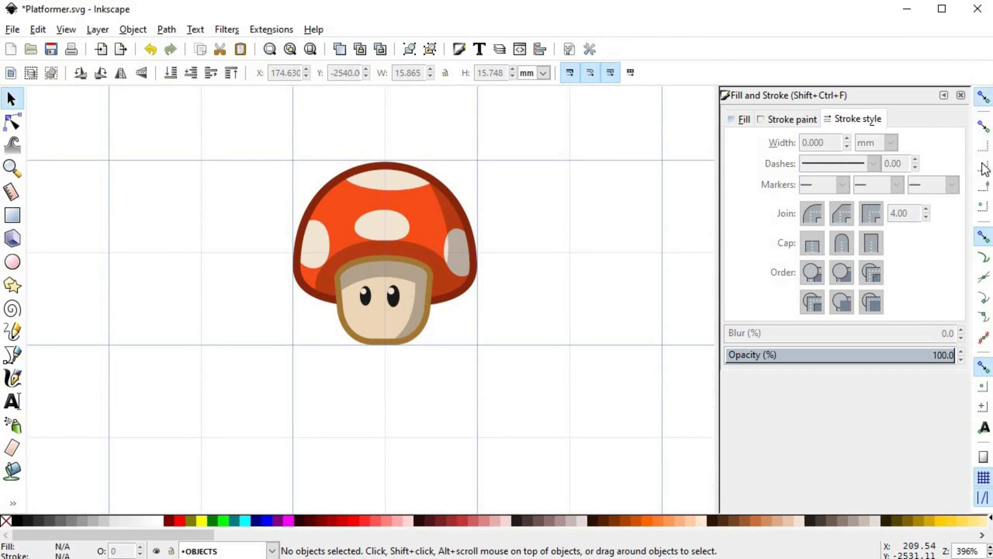
click(982, 97)
scroll(526, 302, down, 1)
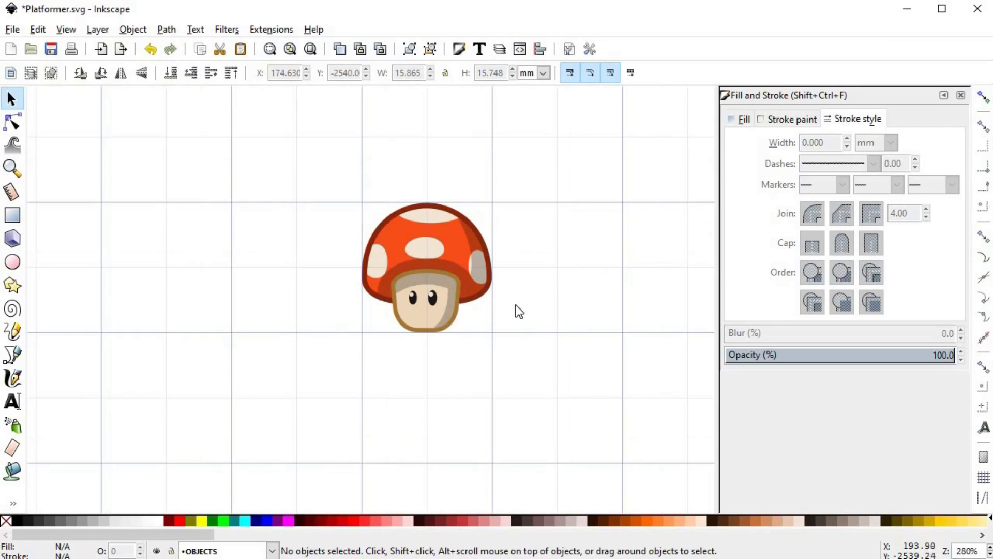
scroll(511, 297, down, 1)
scroll(505, 299, up, 1)
scroll(505, 299, up, 1)
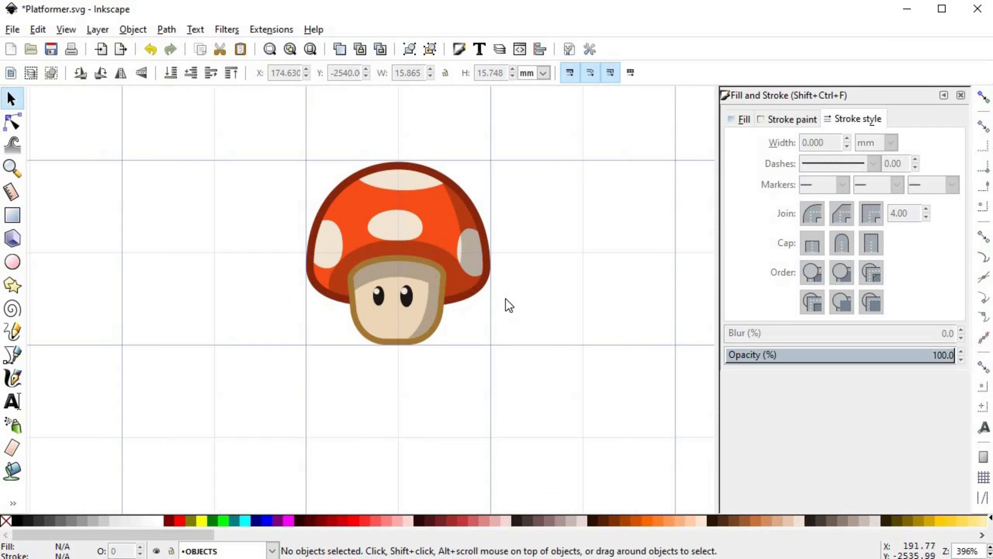